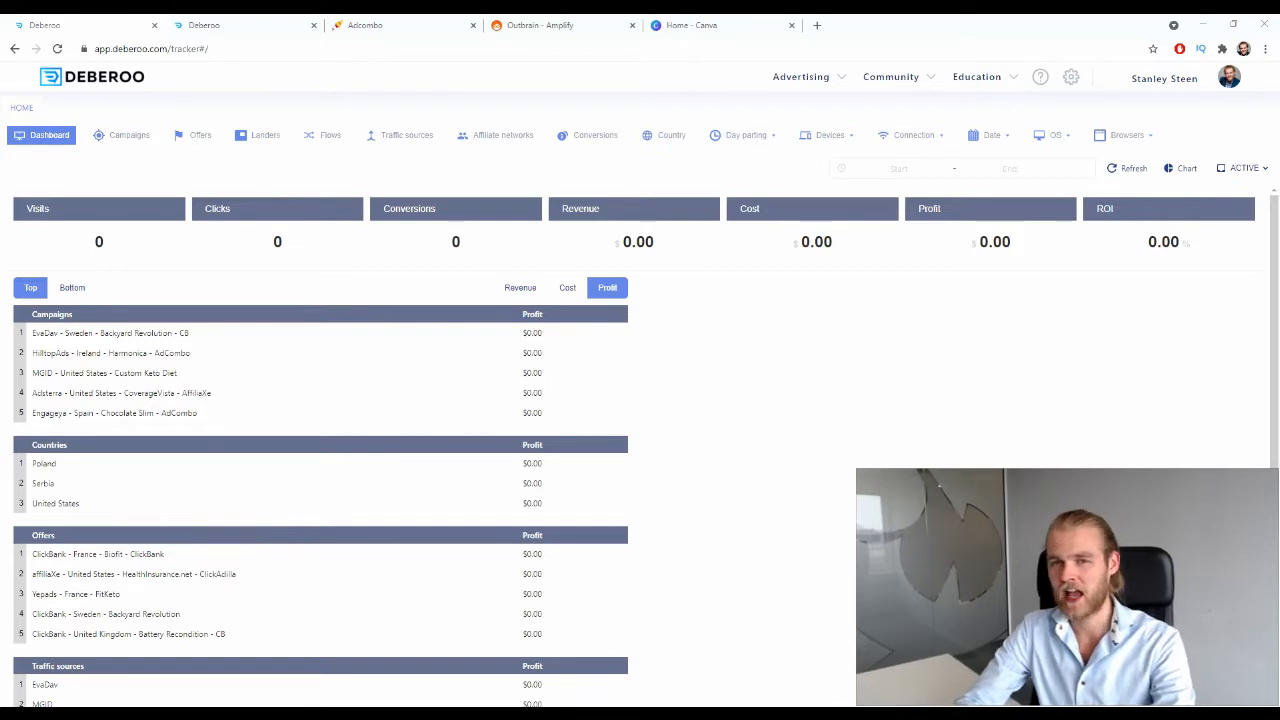
# Step: Look at the Chocolate Slim - ES offer on Adcombo and open the affiliate networks list in the Deberoo tracker
pyautogui.click(378, 25)
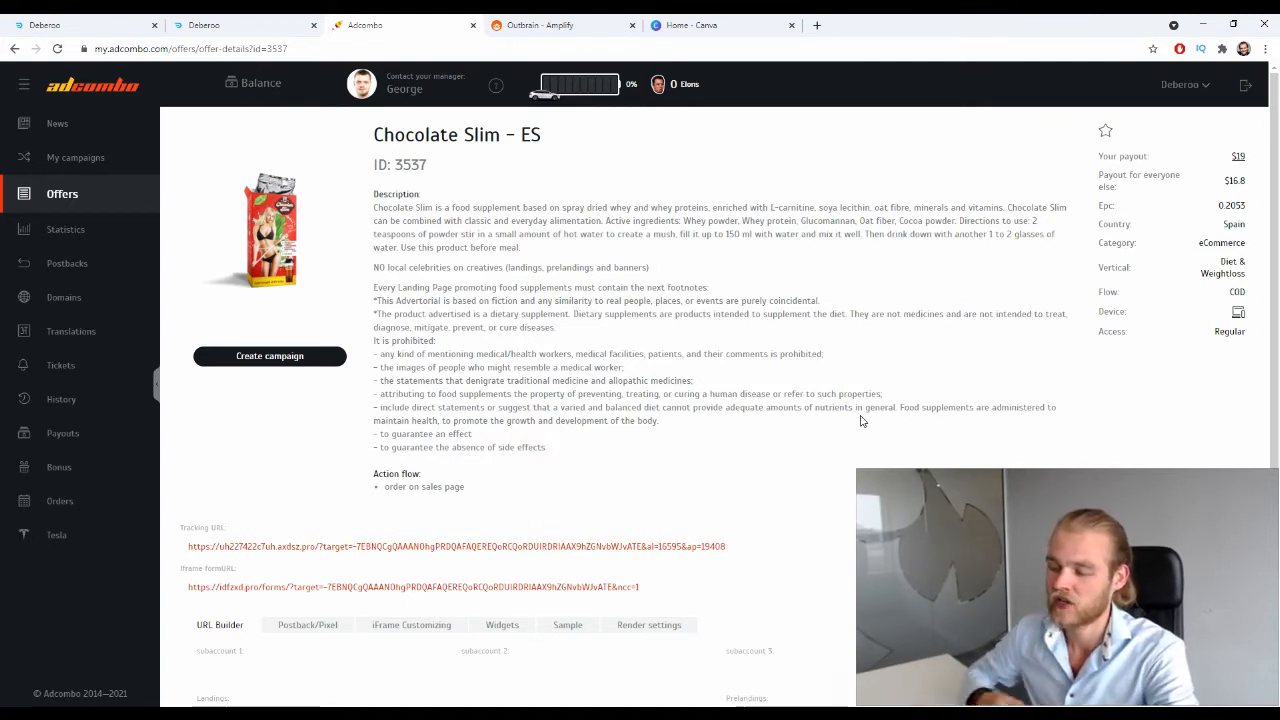
pyautogui.click(50, 20)
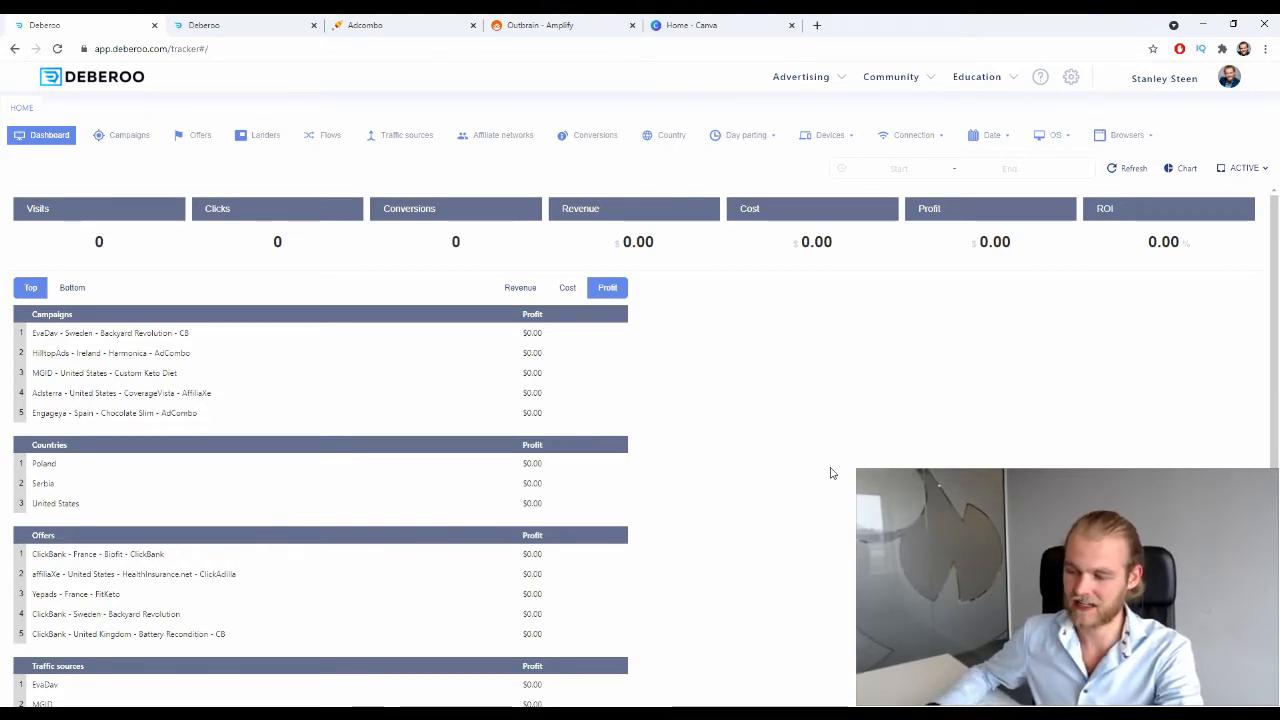
pyautogui.click(505, 135)
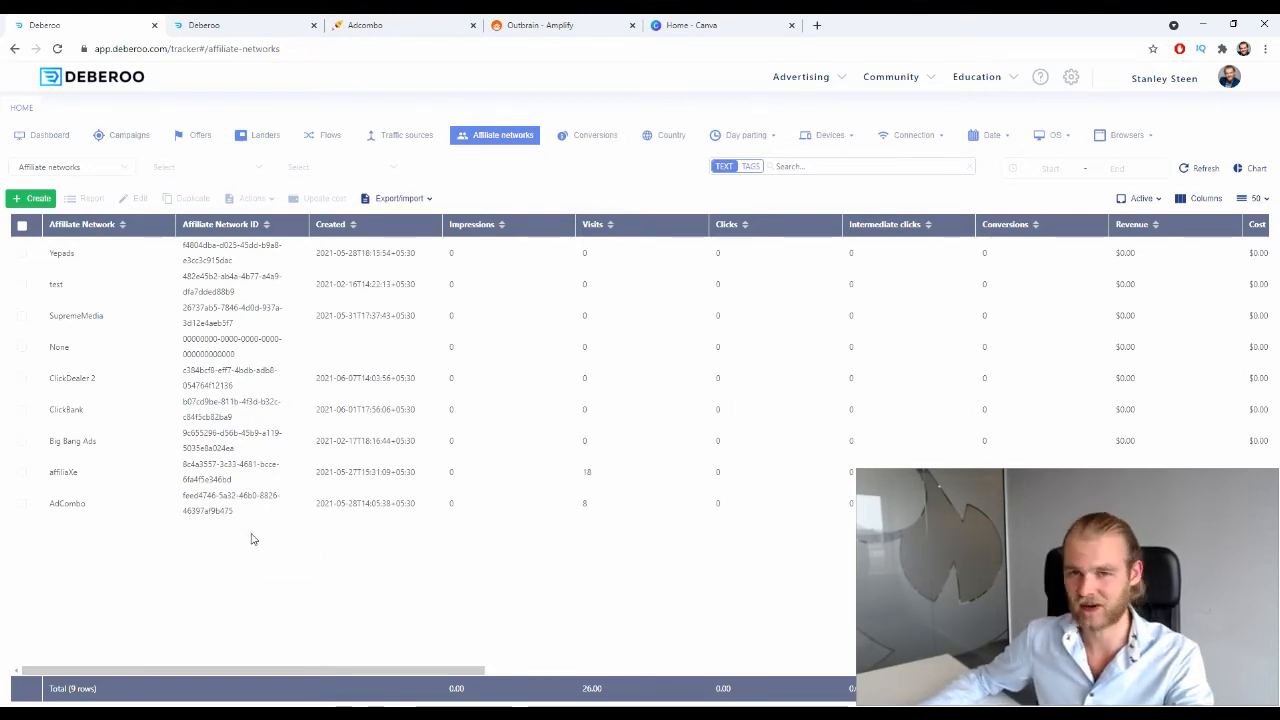
# Step: Set up a new affiliate network from the AdCombo template with the Initial workspace and close the form
pyautogui.click(18, 199)
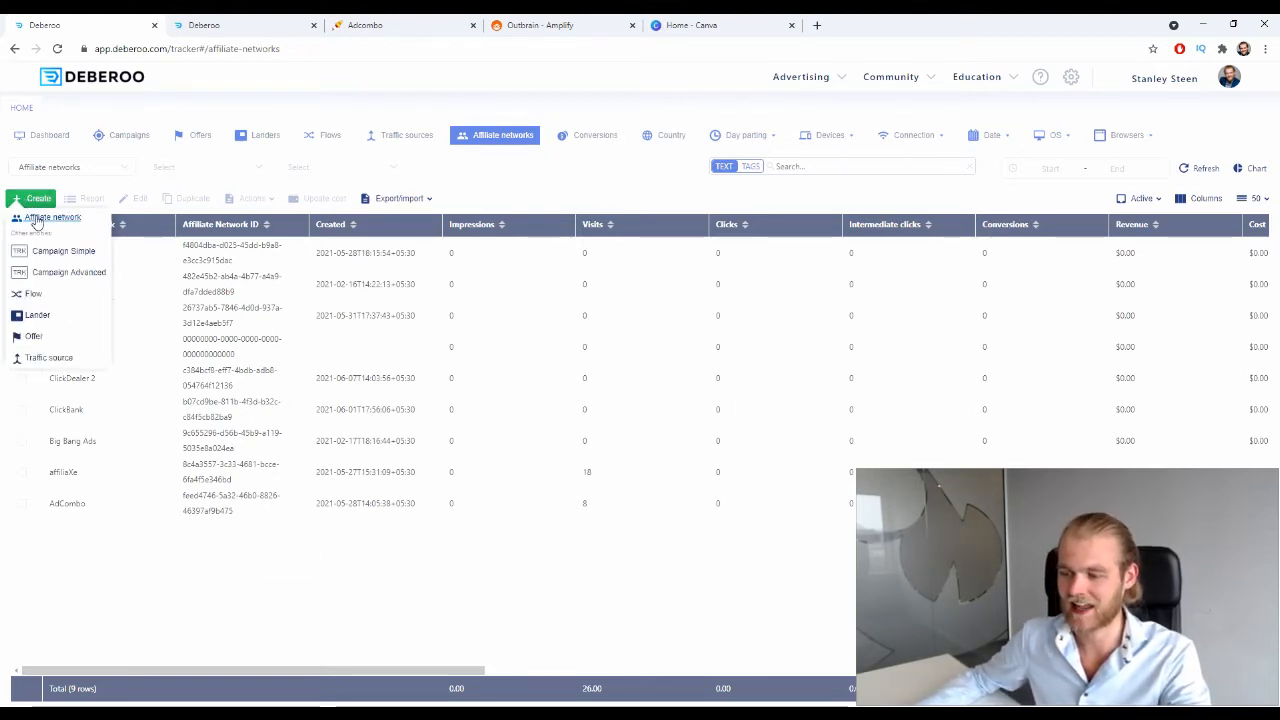
pyautogui.click(36, 218)
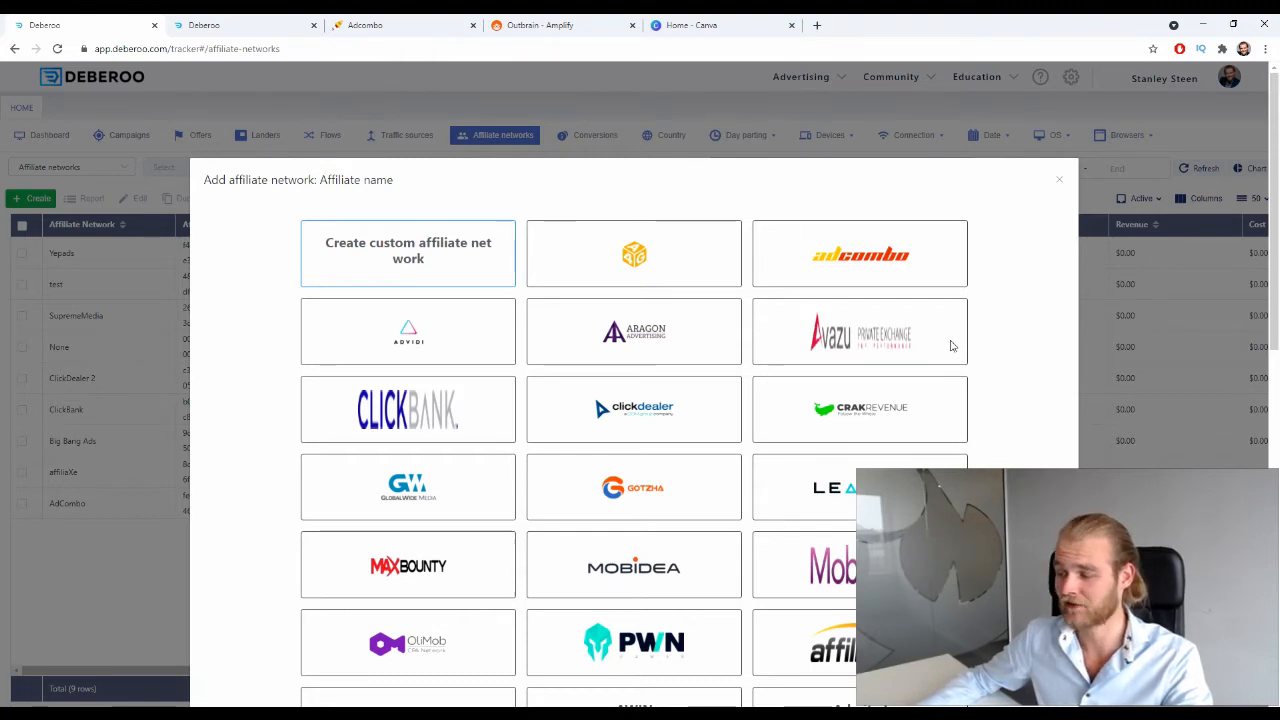
pyautogui.scroll(-10, 1011, 349)
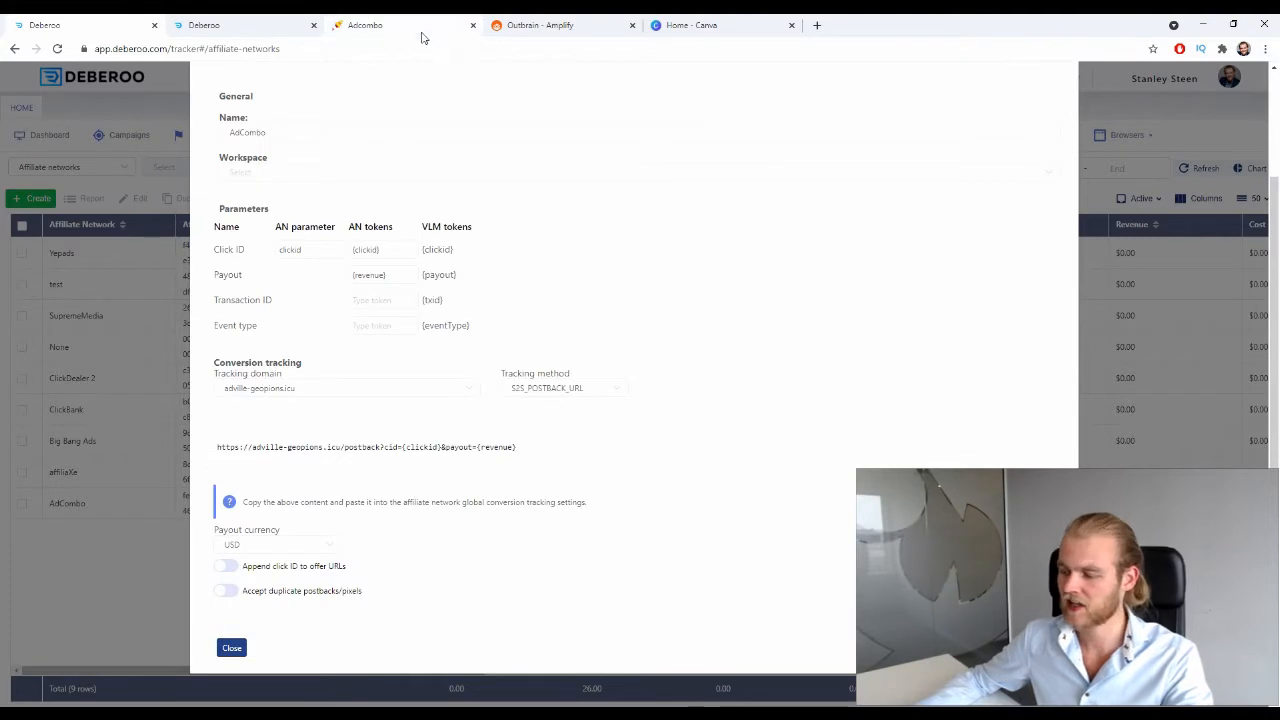
pyautogui.click(383, 180)
pyautogui.click(289, 210)
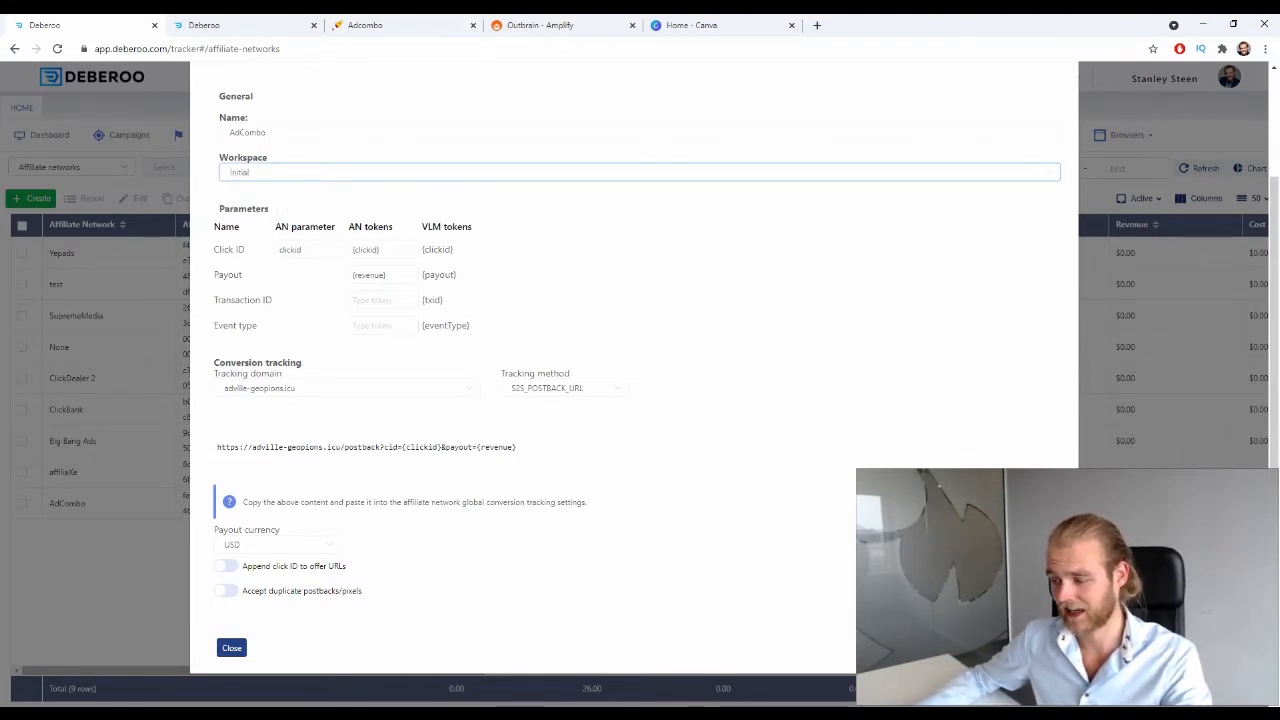
pyautogui.click(231, 648)
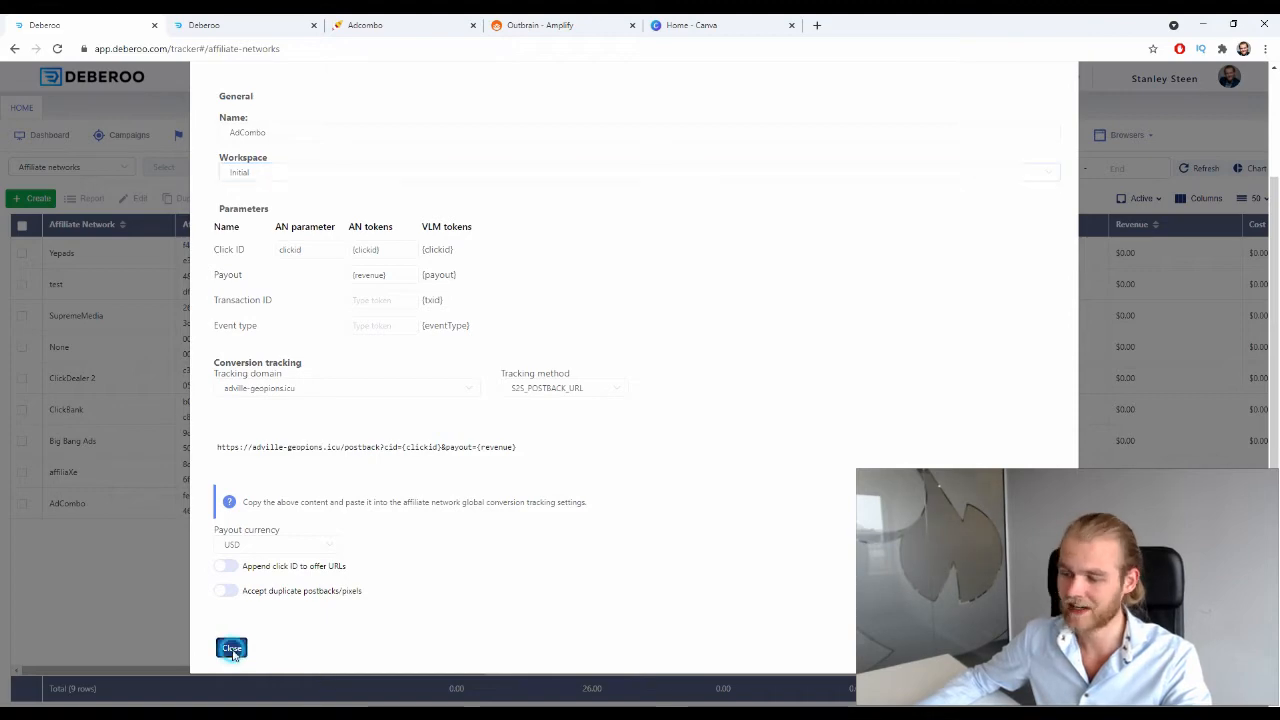
# Step: Set up a new traffic source from the Outbrain template with the Initial workspace and close the form
pyautogui.click(420, 135)
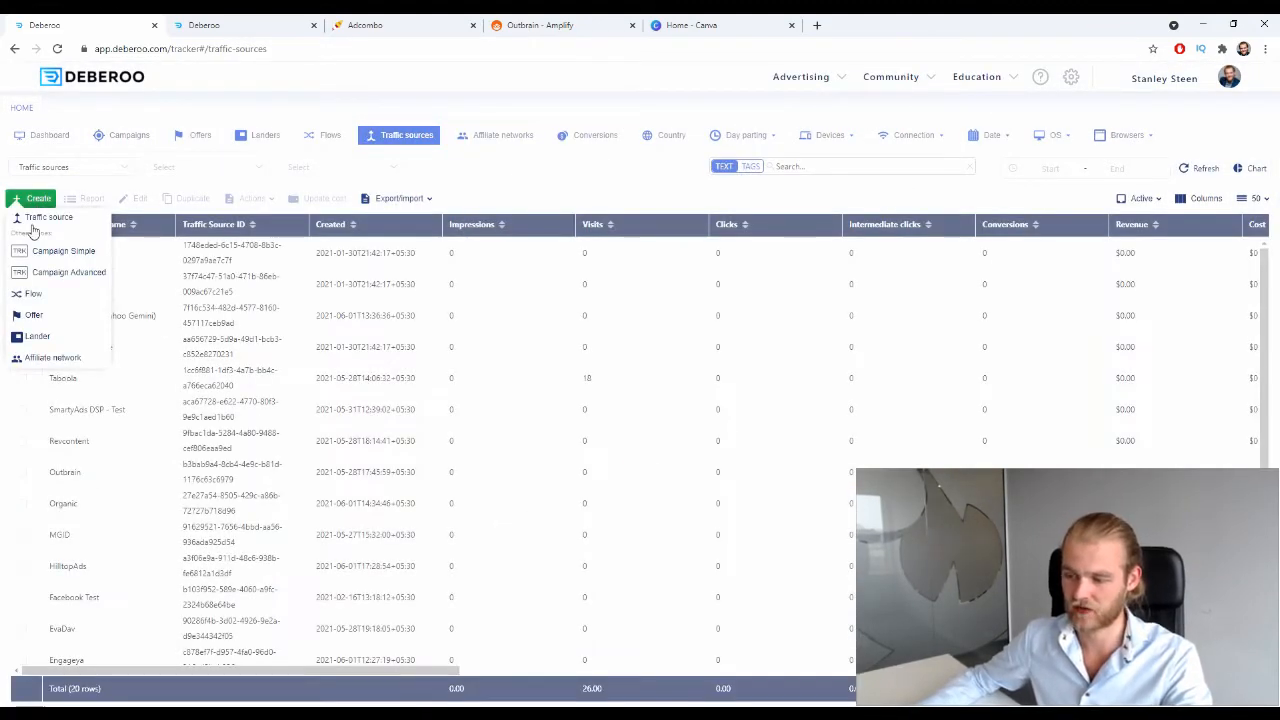
pyautogui.click(40, 219)
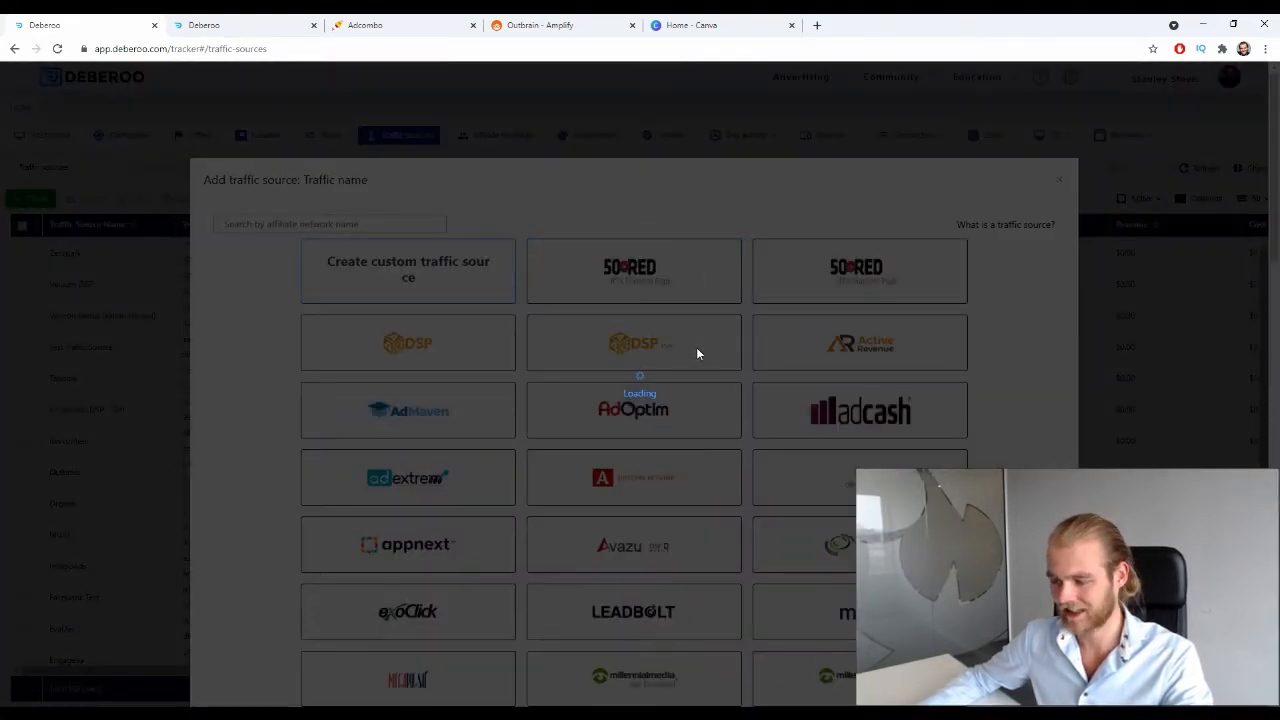
pyautogui.scroll(-12, 803, 362)
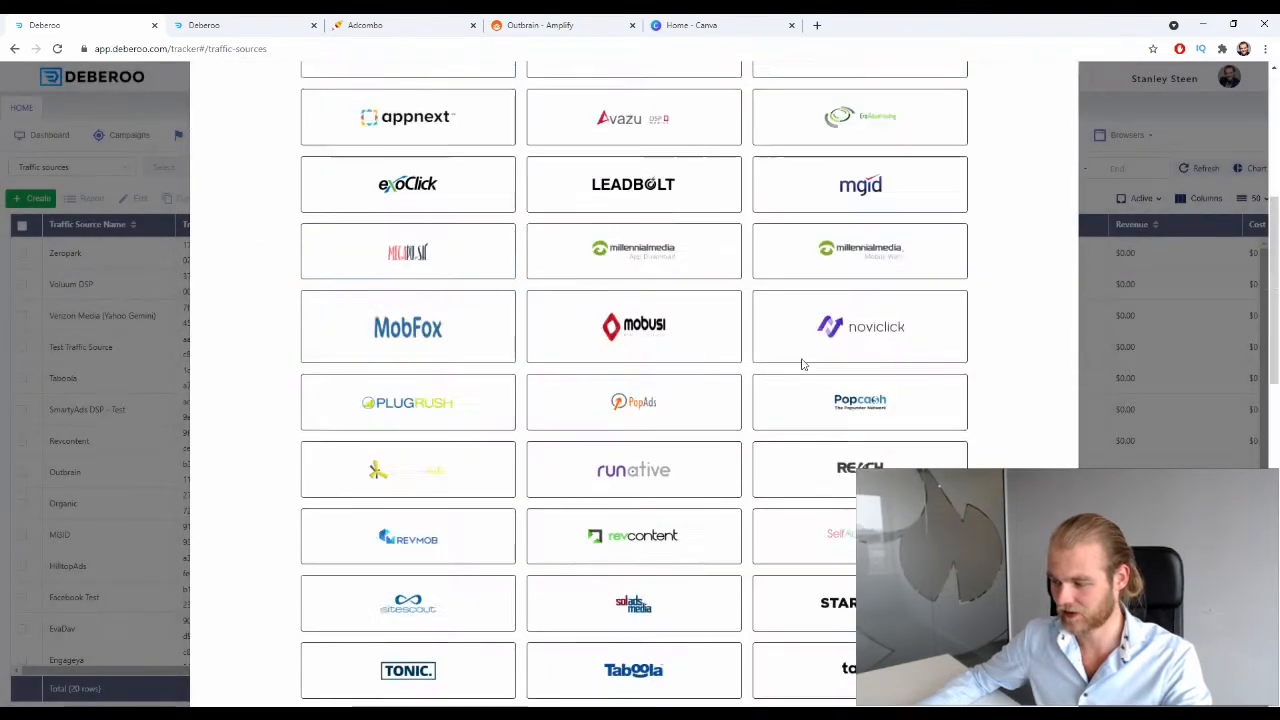
pyautogui.scroll(-2, 803, 360)
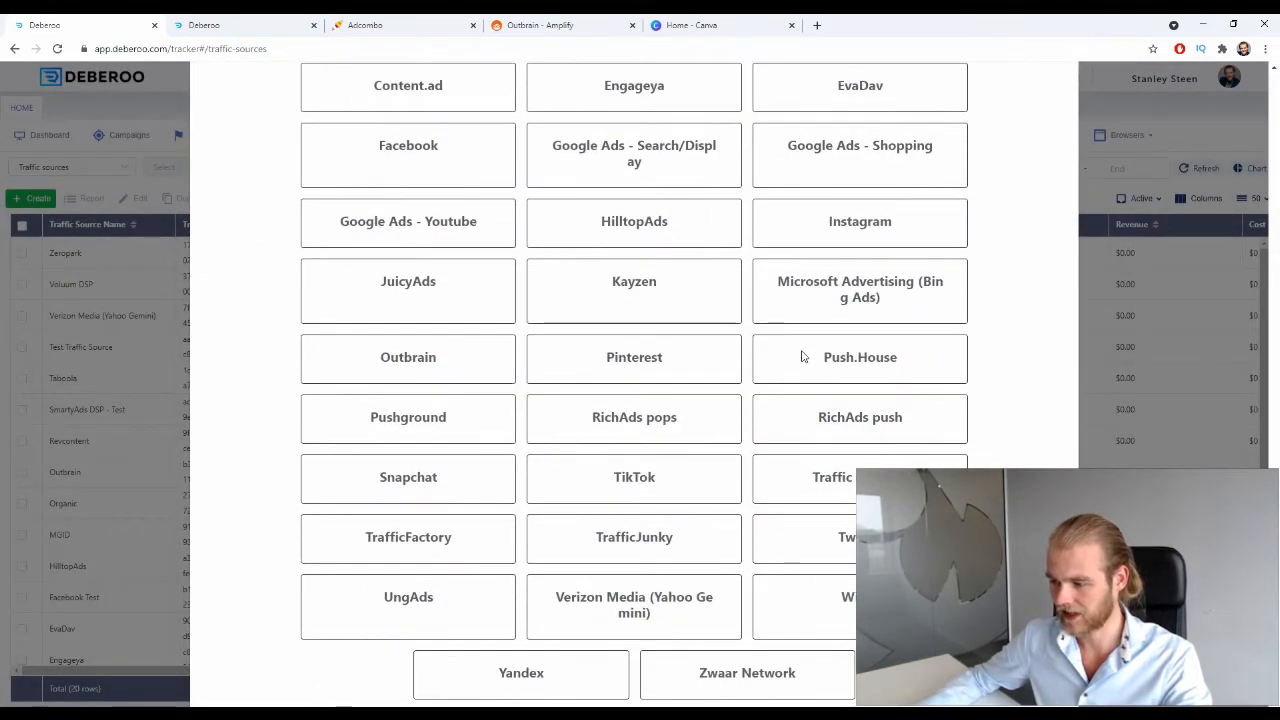
pyautogui.click(471, 373)
pyautogui.scroll(-1, 471, 373)
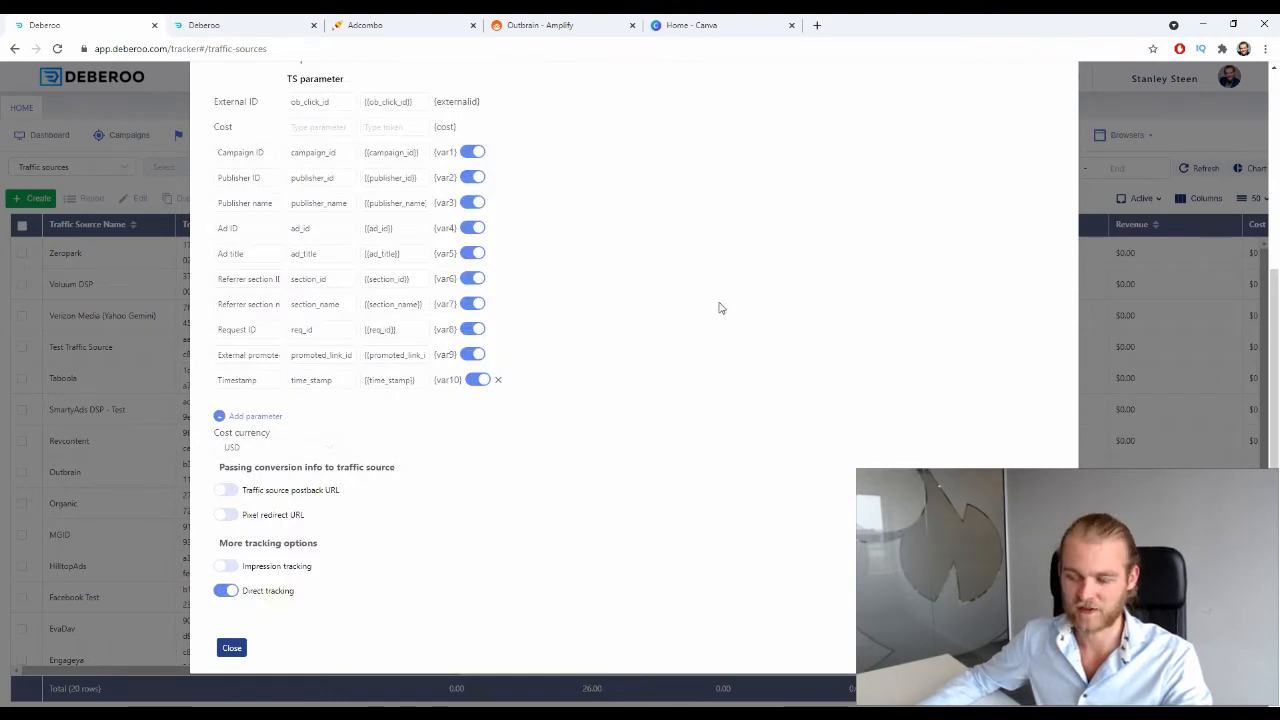
pyautogui.scroll(3, 717, 306)
pyautogui.click(286, 300)
pyautogui.click(252, 340)
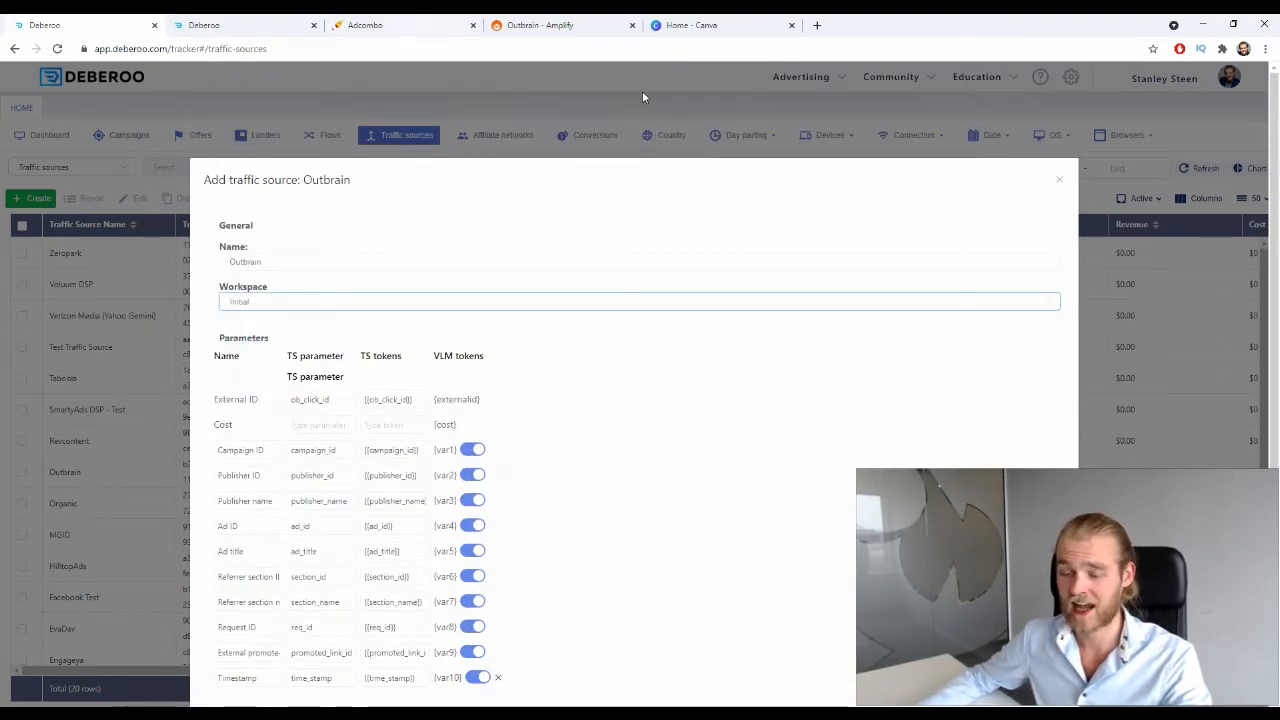
pyautogui.scroll(-3, 740, 506)
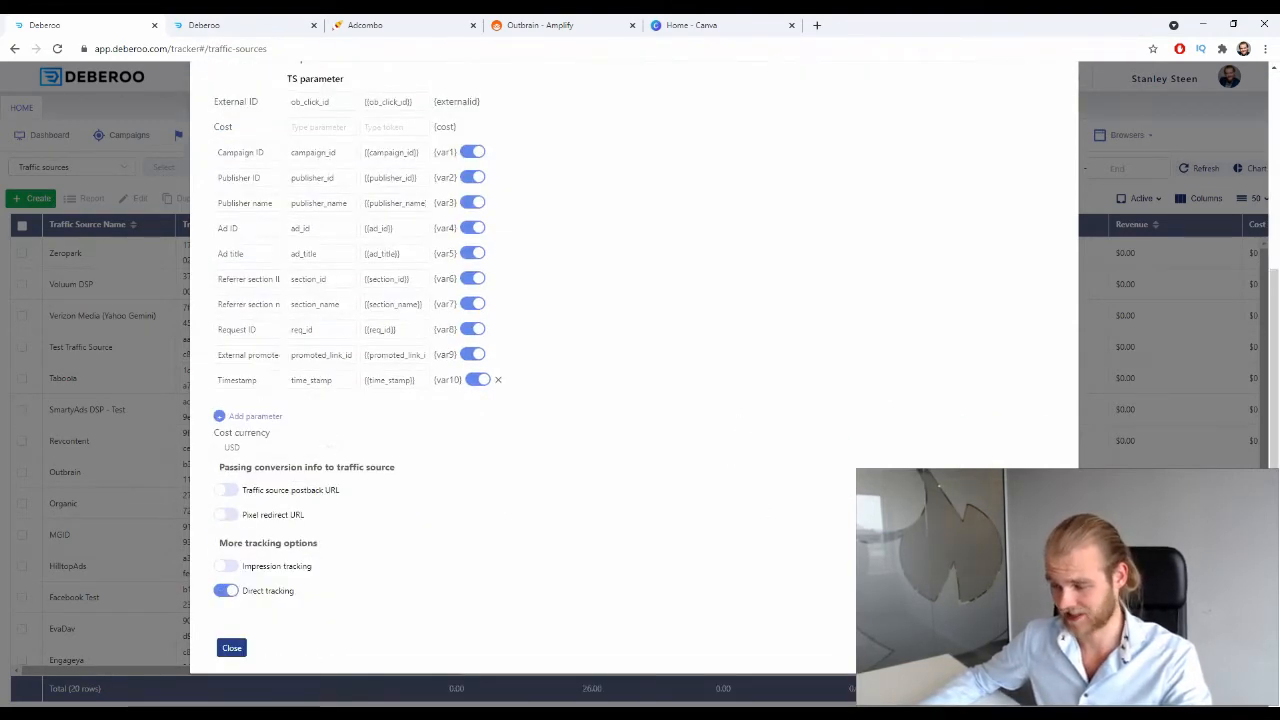
pyautogui.click(234, 650)
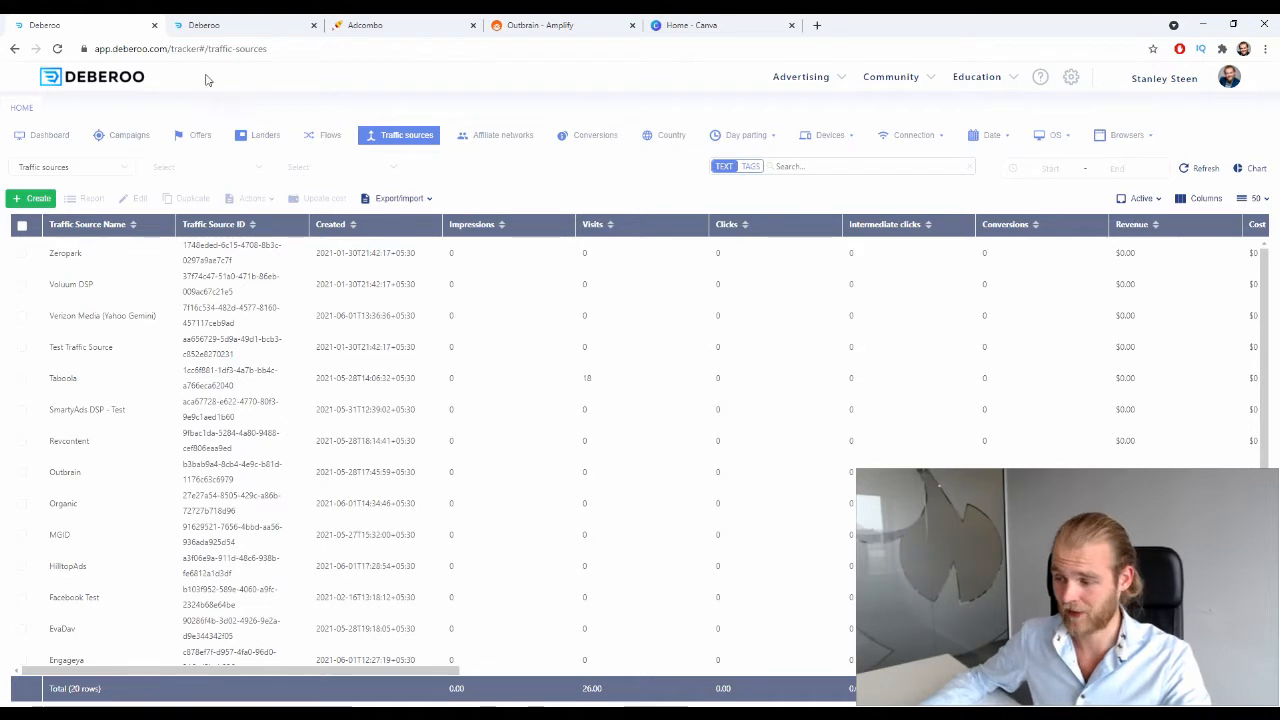
# Step: Open the tracker's offers list, and on Adcombo expand and examine all landings and prelandings of the Chocolate Slim - ES offer
pyautogui.click(190, 134)
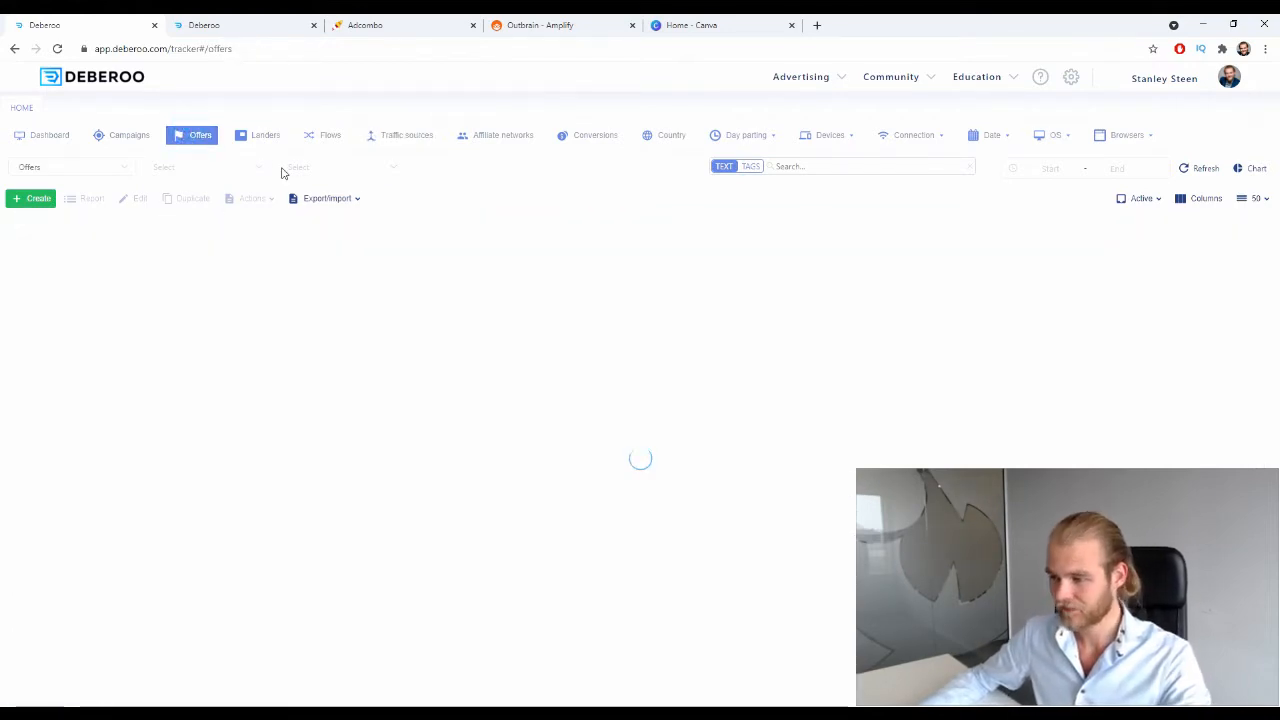
pyautogui.click(410, 24)
pyautogui.scroll(-3, 528, 314)
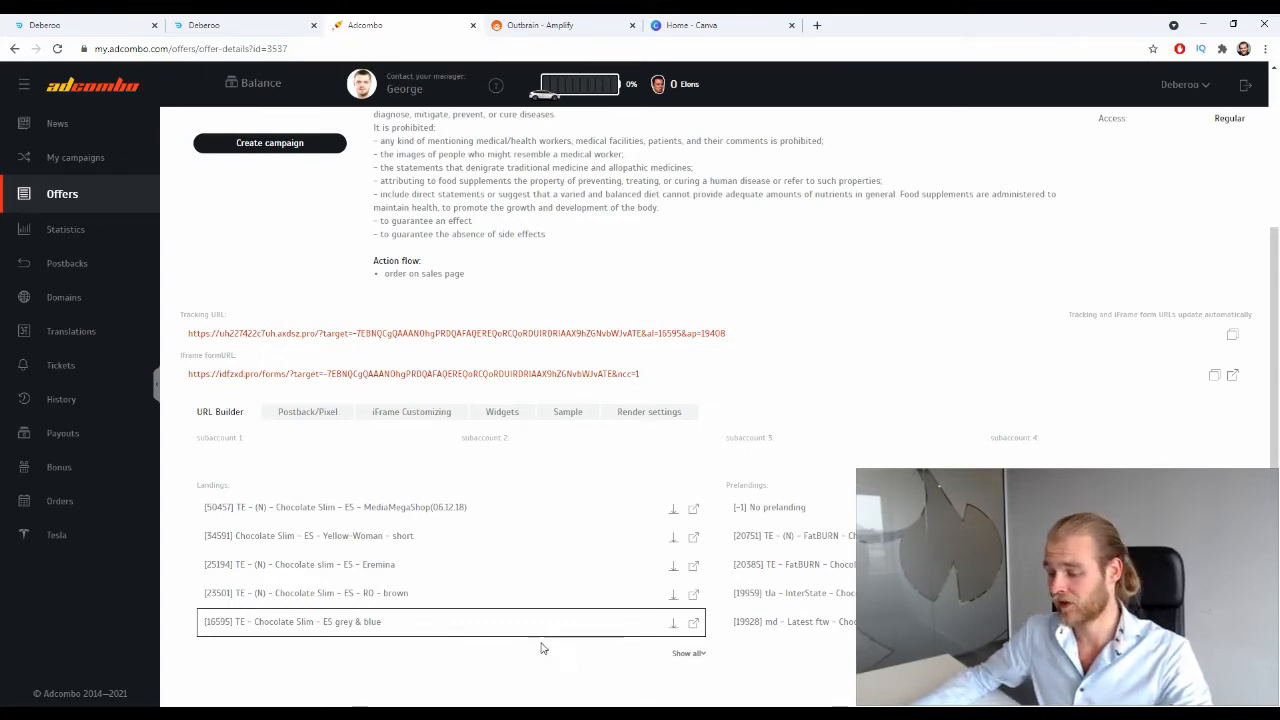
pyautogui.click(688, 653)
pyautogui.scroll(-3, 546, 477)
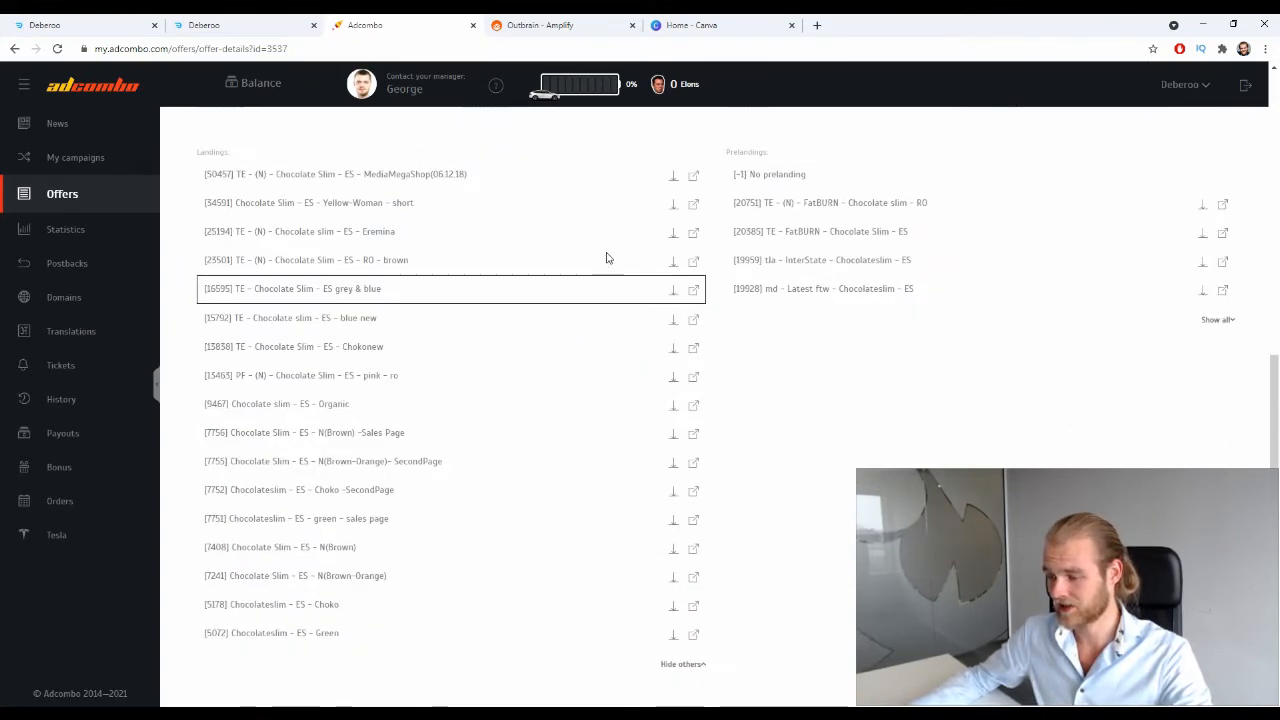
pyautogui.click(1208, 322)
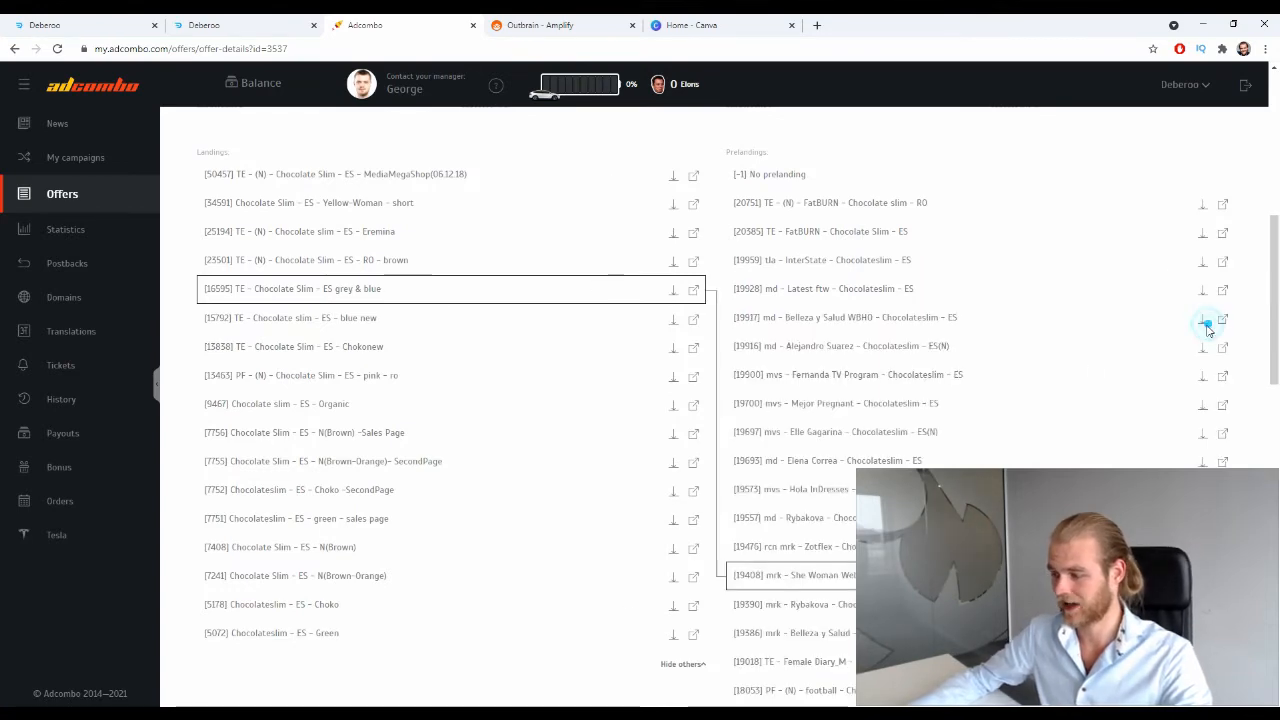
pyautogui.scroll(-10, 1091, 206)
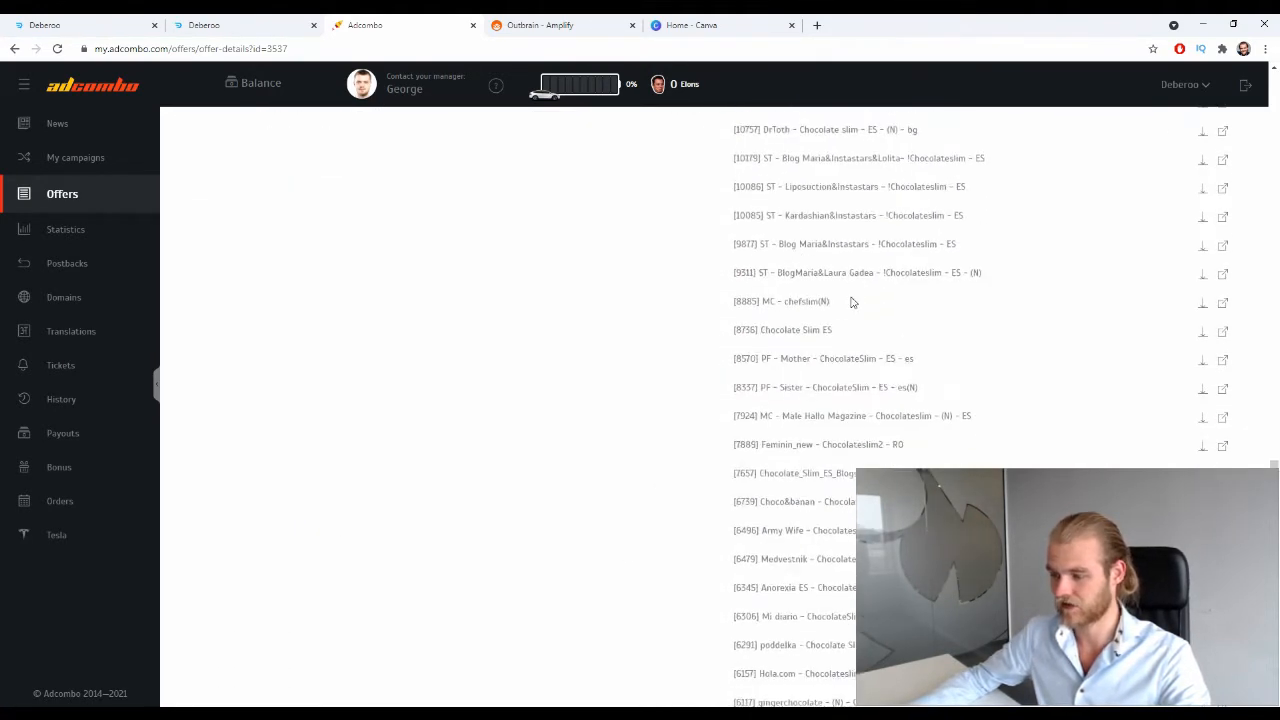
pyautogui.scroll(10, 852, 302)
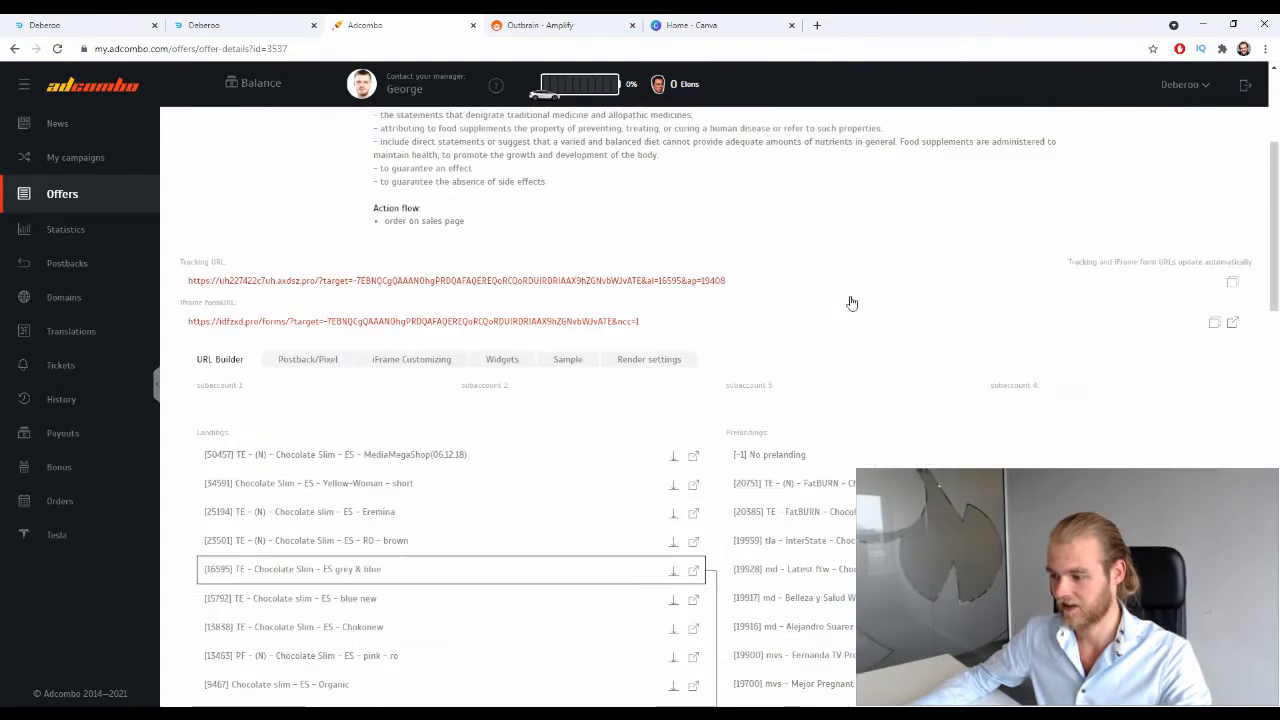
pyautogui.scroll(-2, 852, 302)
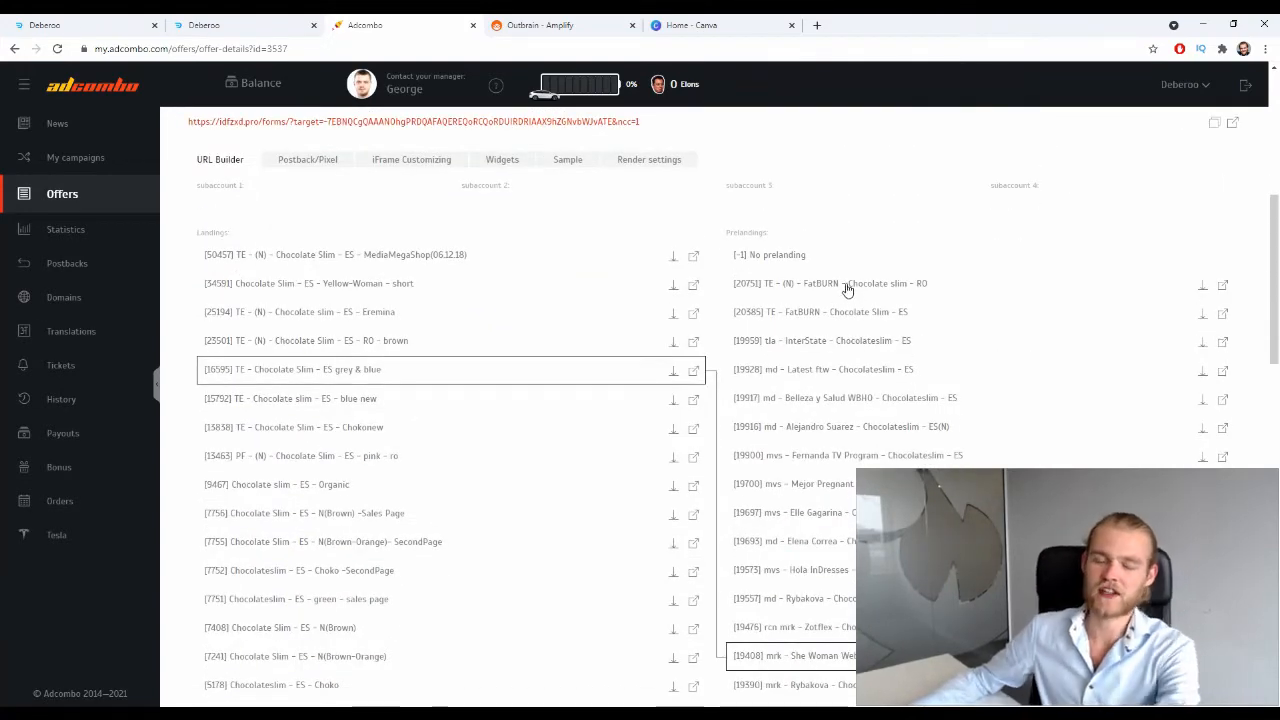
pyautogui.moveTo(789, 232); pyautogui.dragTo(727, 237)
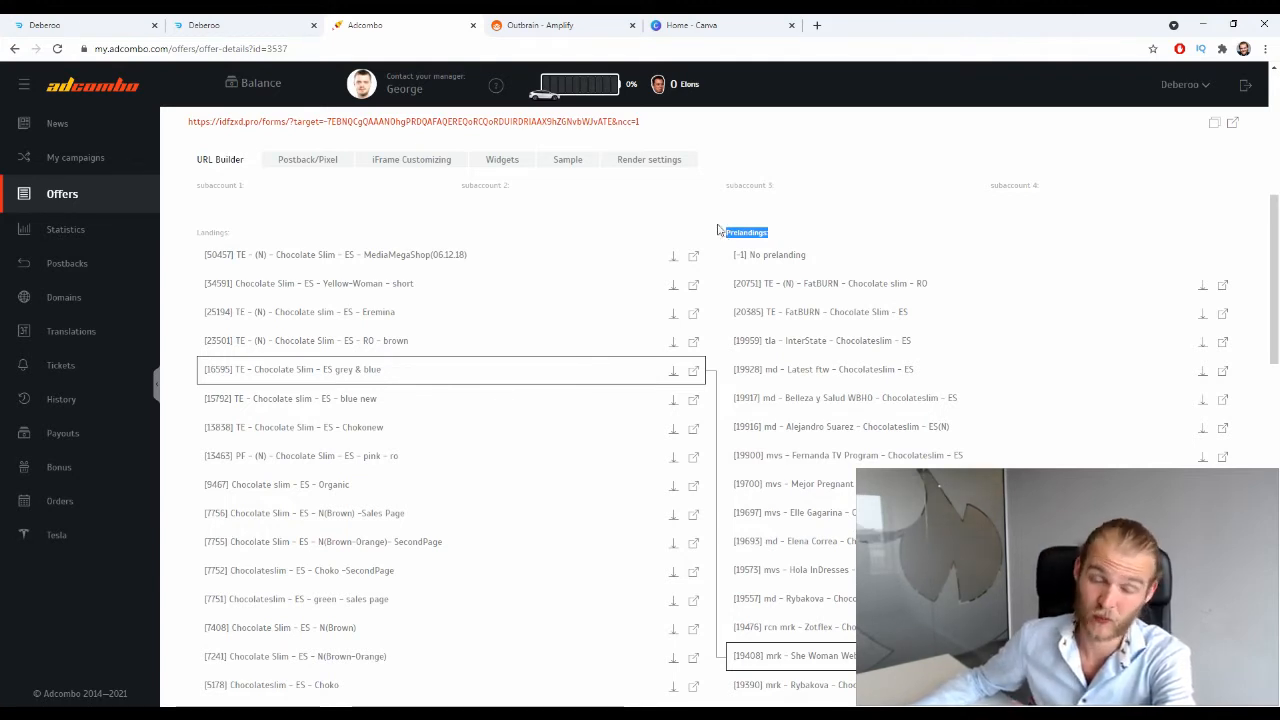
pyautogui.moveTo(248, 224); pyautogui.dragTo(197, 234)
pyautogui.click(243, 233)
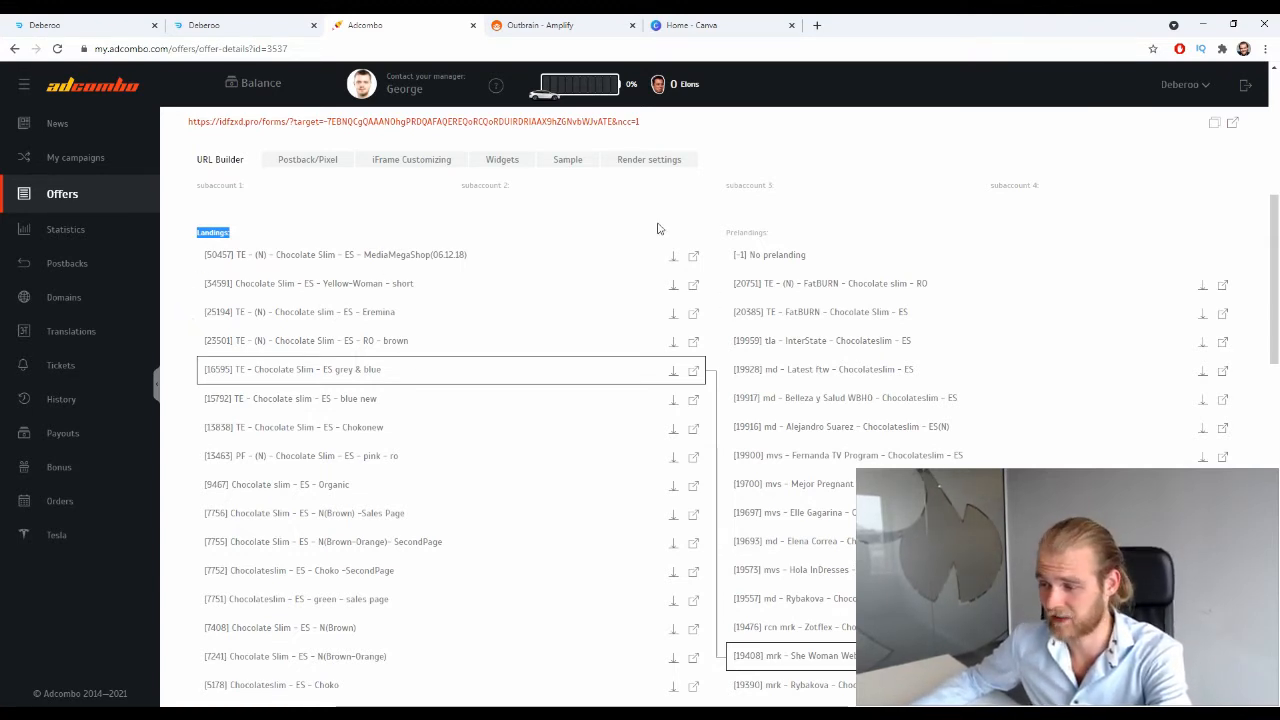
pyautogui.click(840, 155)
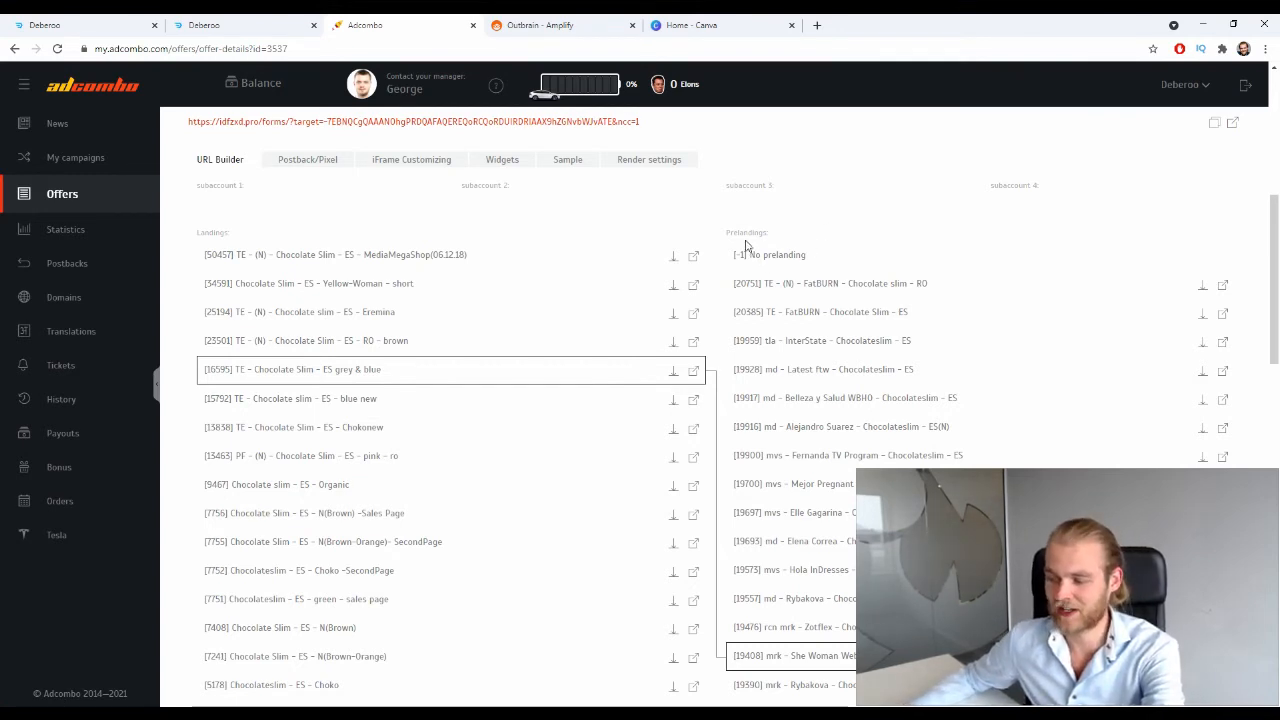
pyautogui.doubleClick(730, 234)
pyautogui.click(783, 230)
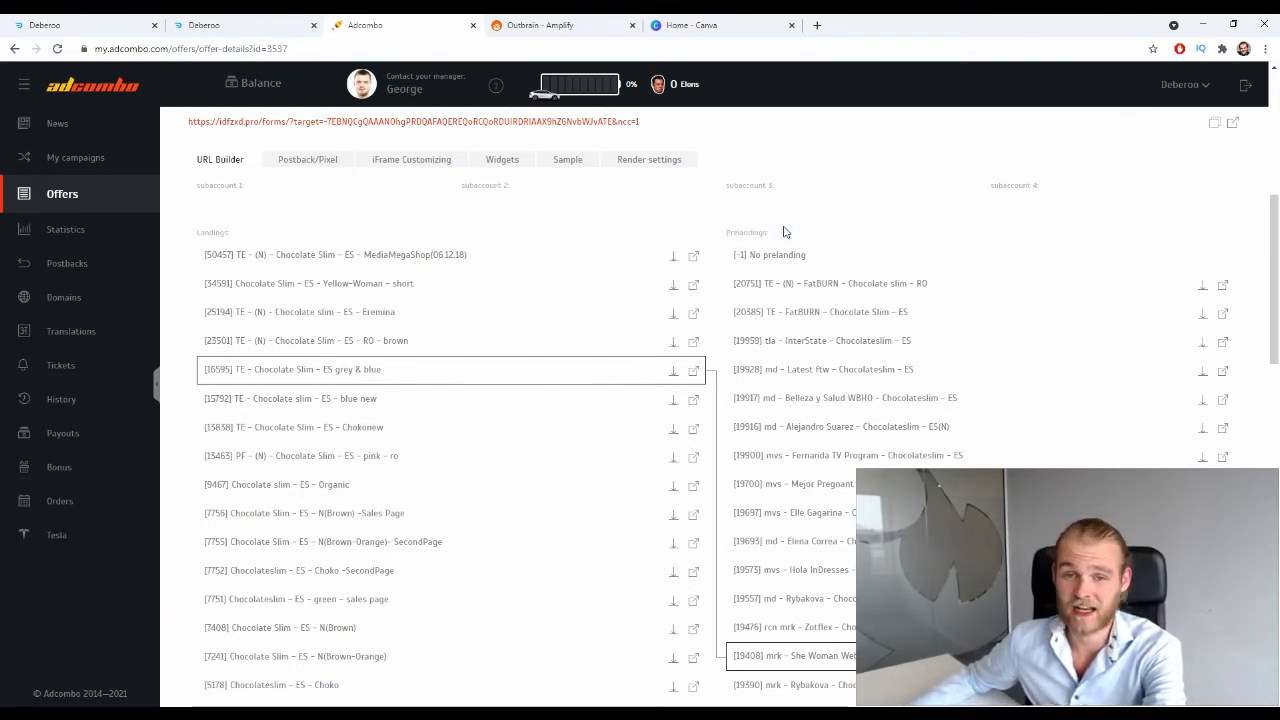
# Step: Set the Chocolate Slim - ES offer to use no prelanding and look through its available landings
pyautogui.click(777, 254)
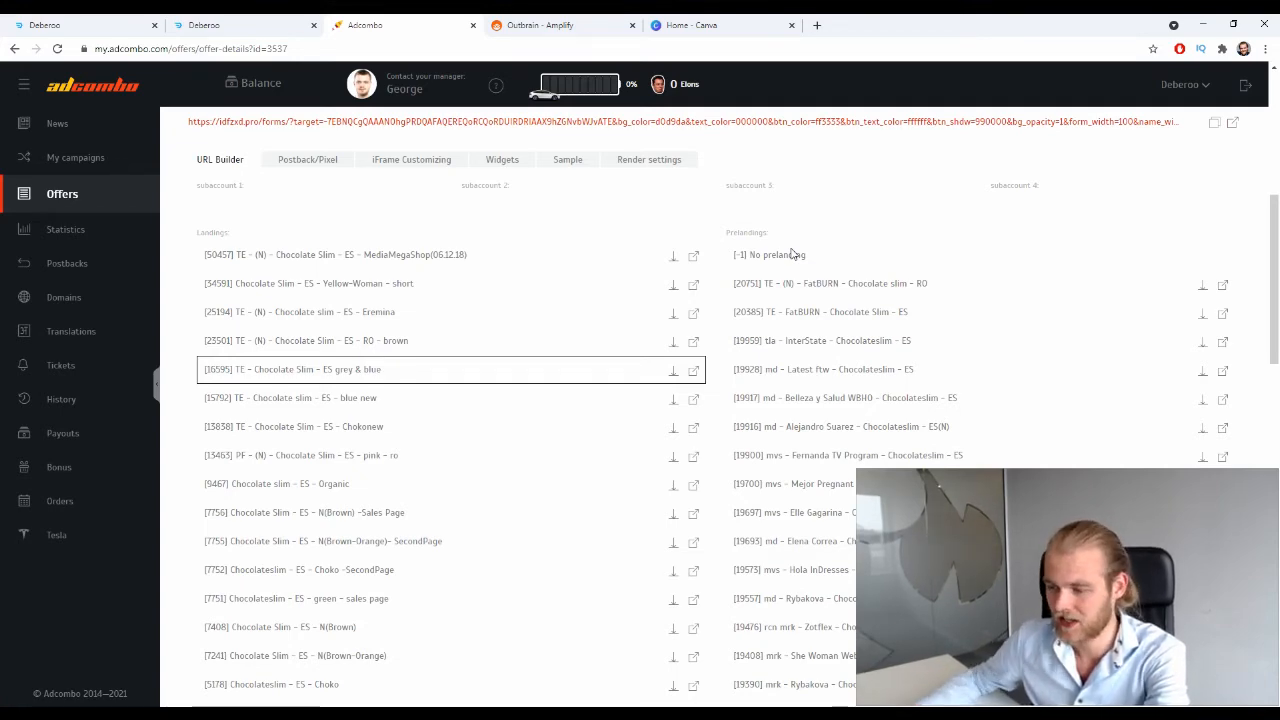
pyautogui.scroll(-4, 303, 237)
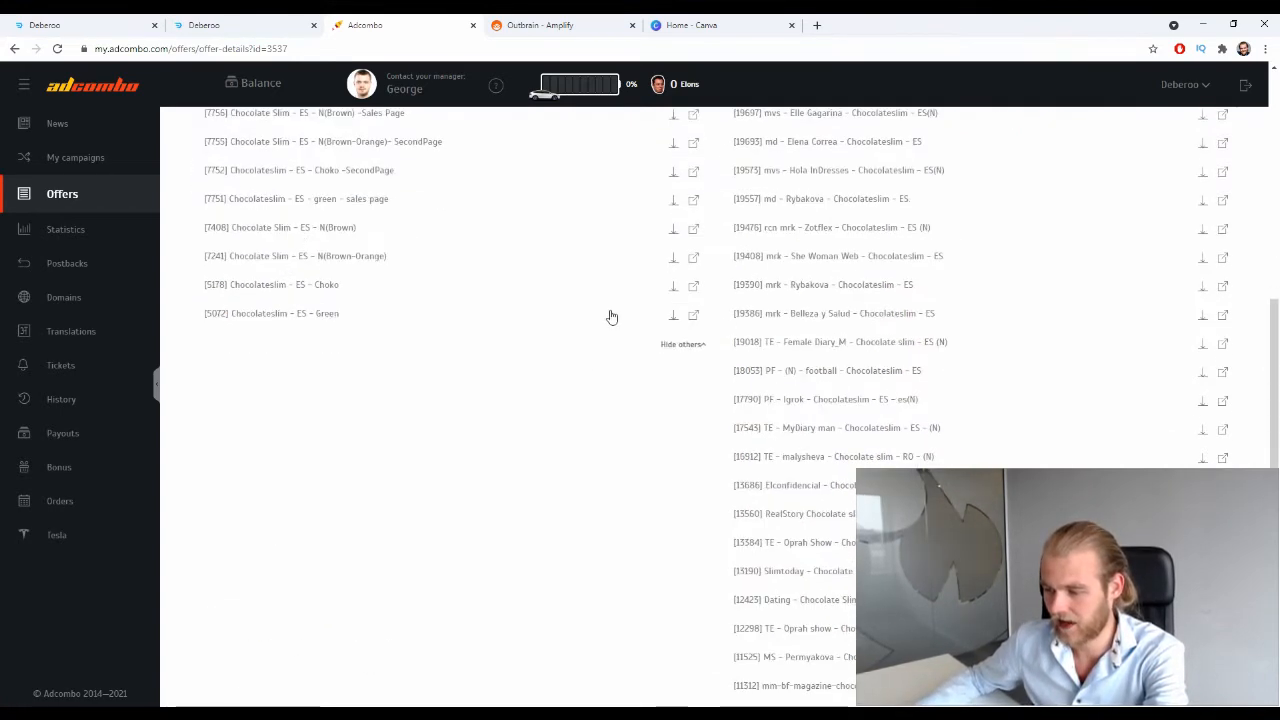
pyautogui.scroll(3, 509, 229)
pyautogui.scroll(1, 500, 191)
pyautogui.scroll(-1, 502, 194)
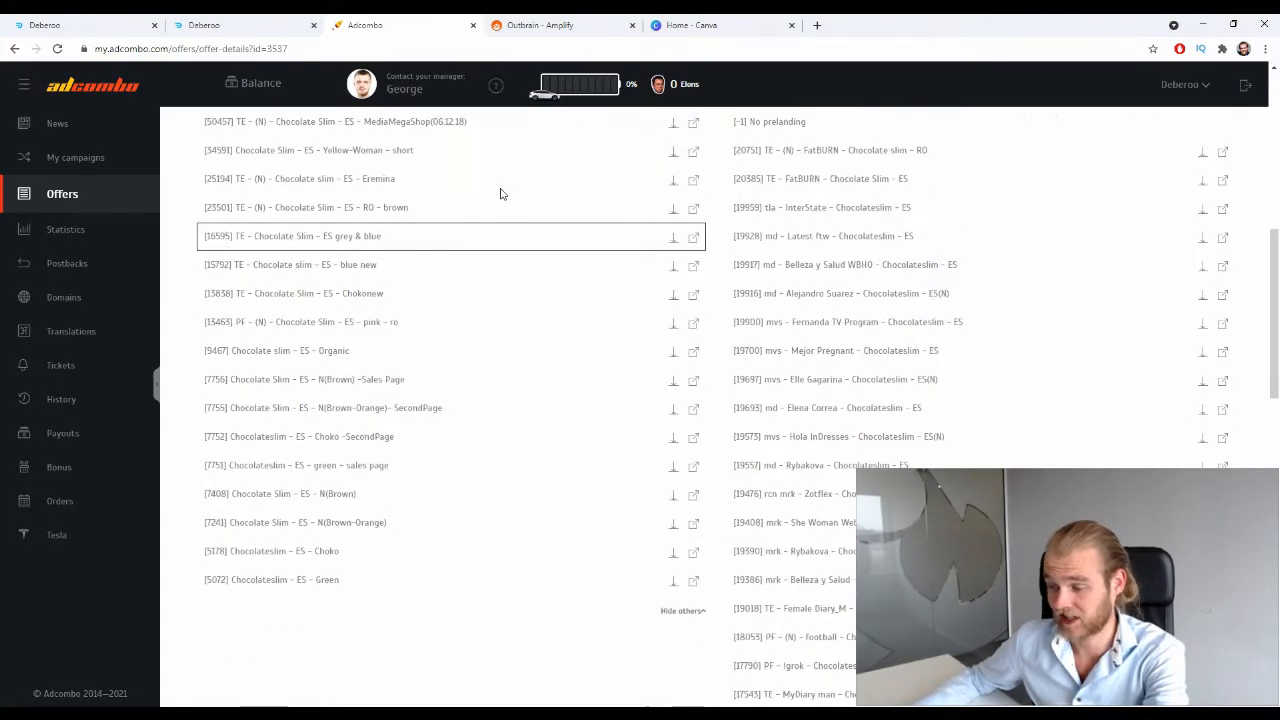
pyautogui.scroll(1, 506, 180)
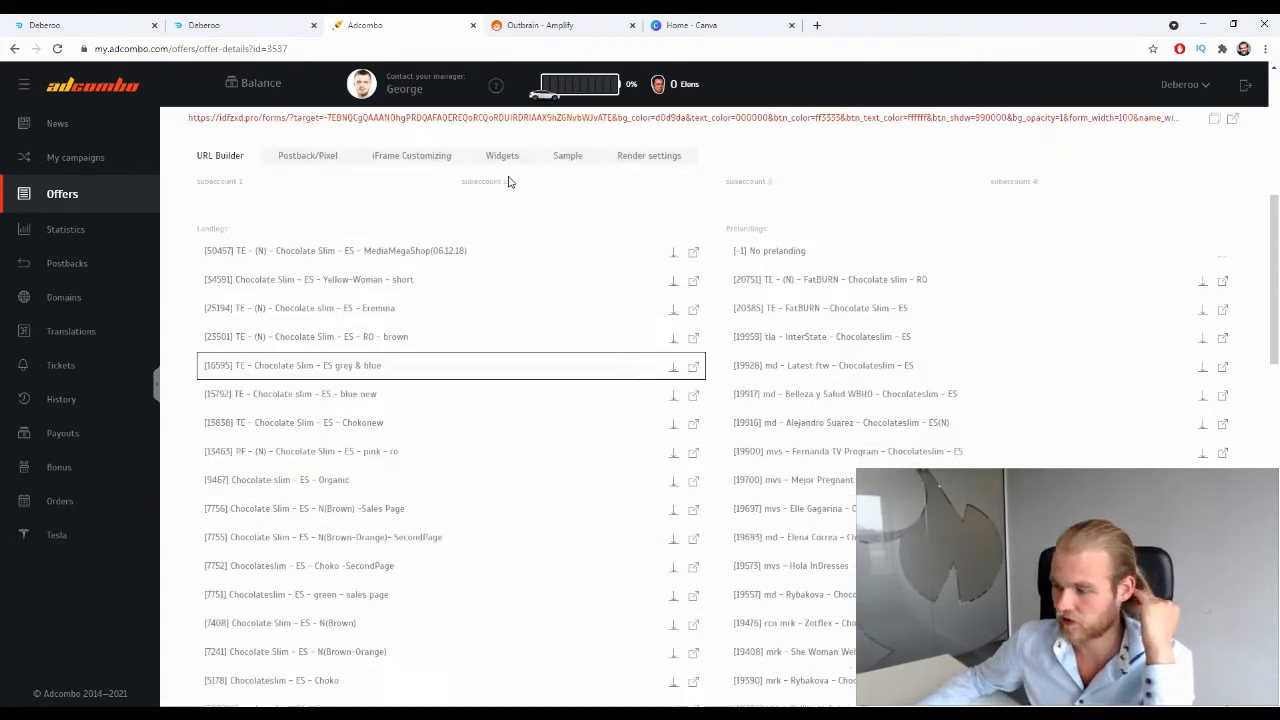
# Step: Preview the MediaMegaShop(06.12.18) and Yellow-Woman - short landing pages of the Chocolate Slim - ES offer
pyautogui.click(690, 255)
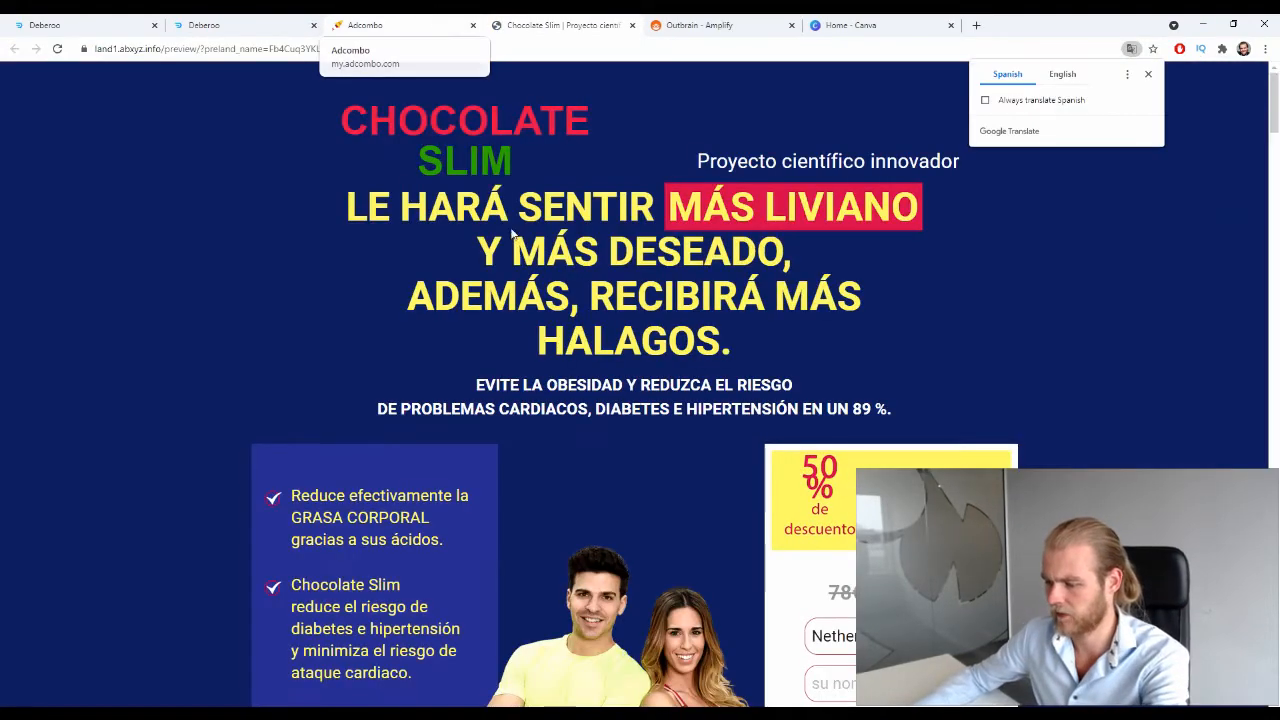
pyautogui.scroll(-8, 528, 266)
pyautogui.scroll(4, 553, 277)
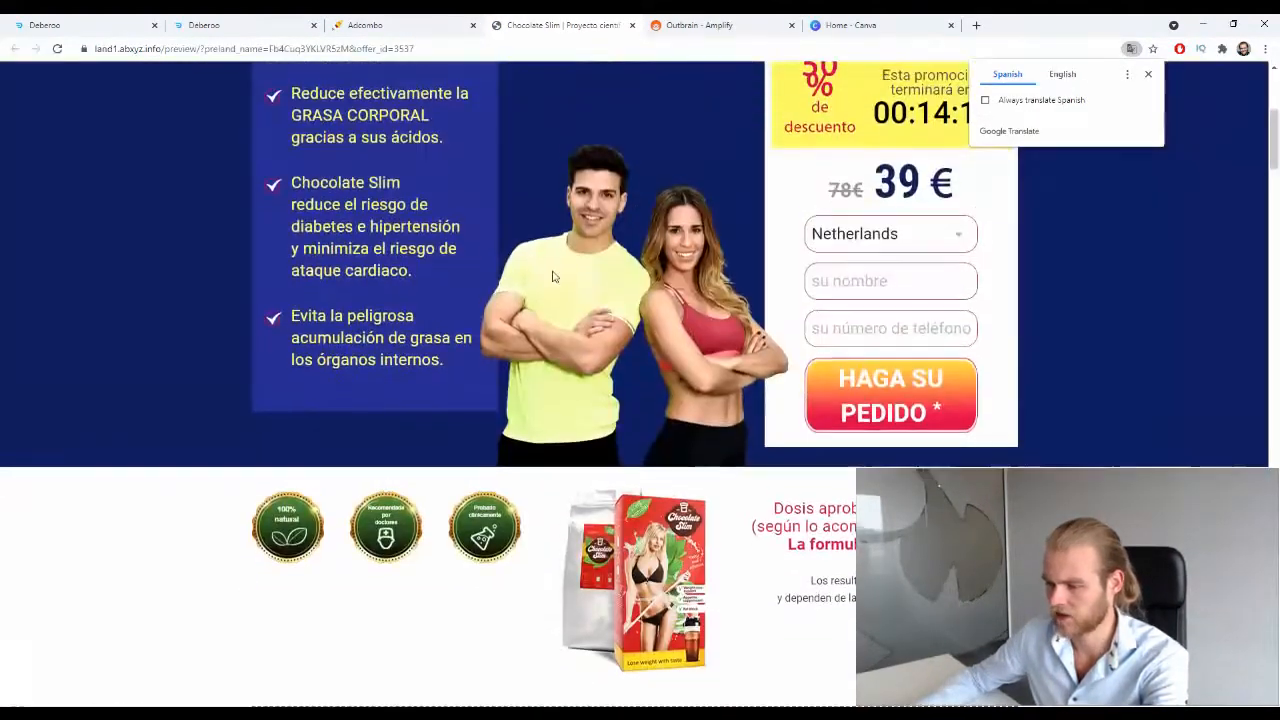
pyautogui.scroll(-4, 553, 277)
pyautogui.click(400, 25)
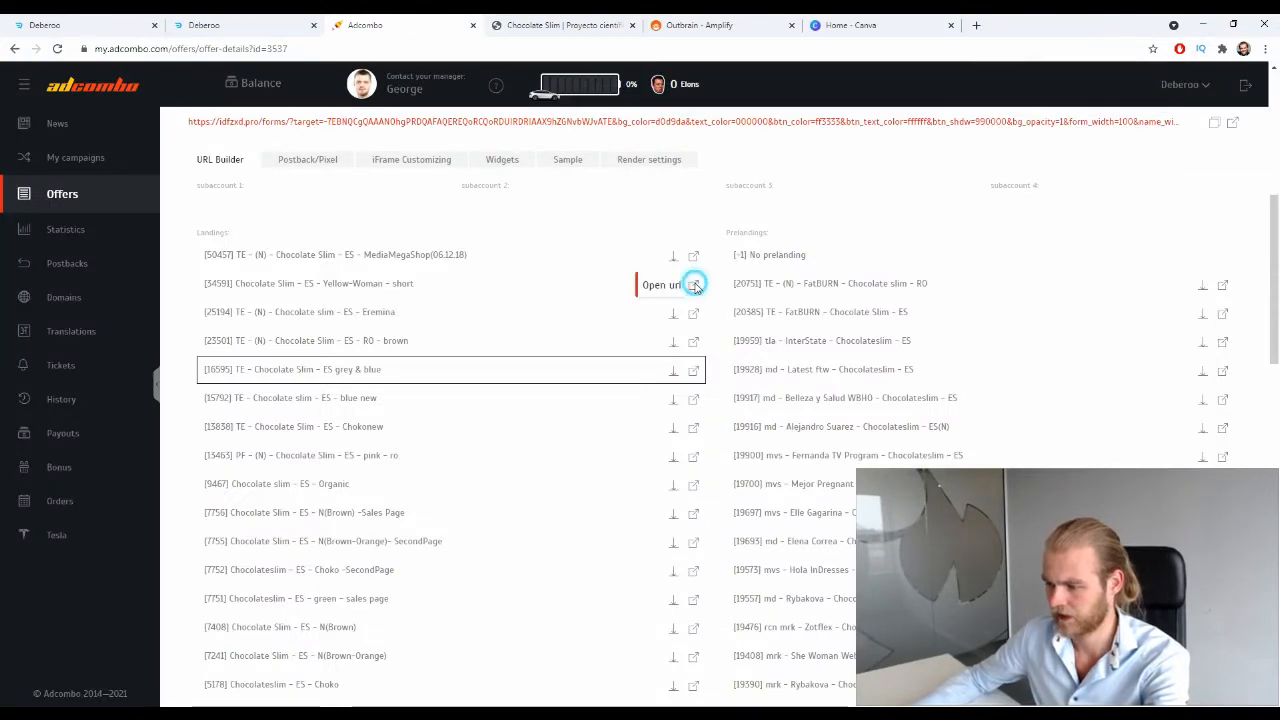
pyautogui.click(694, 285)
pyautogui.scroll(-8, 637, 314)
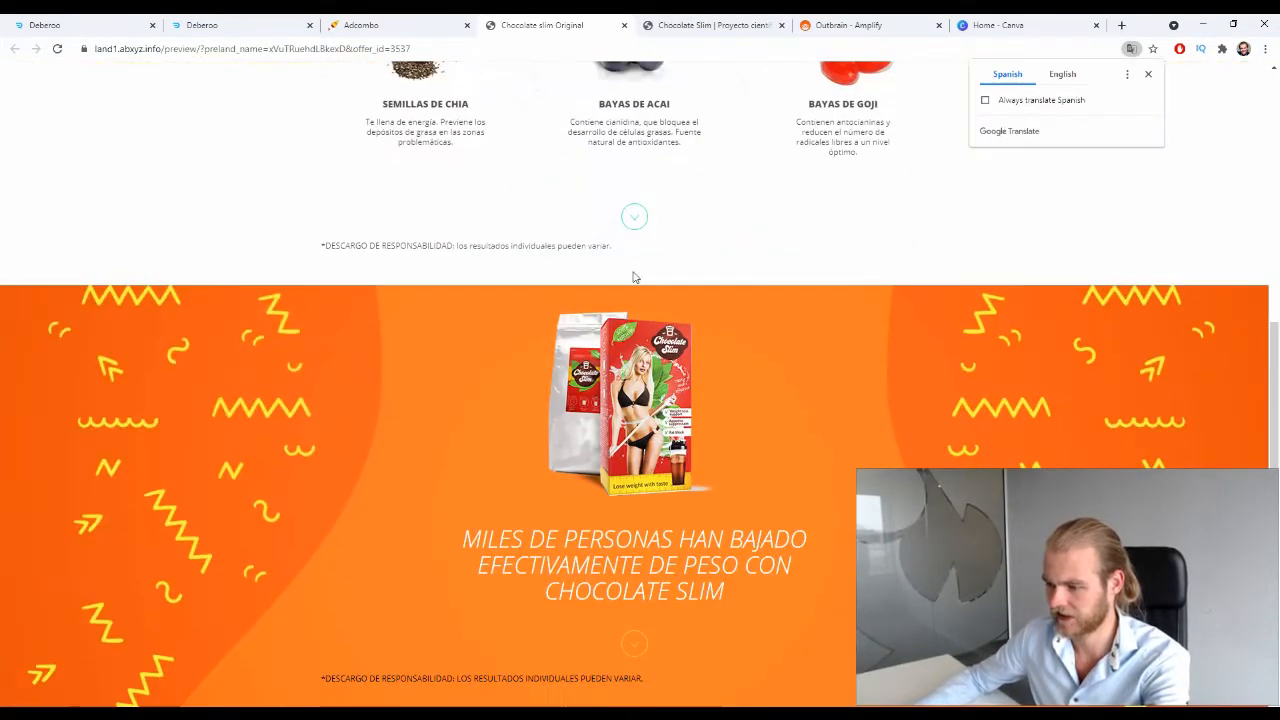
# Step: Preview the Eremina landing page of the Chocolate Slim - ES offer, translate it to English and read it through to the order form
pyautogui.click(360, 25)
pyautogui.click(694, 318)
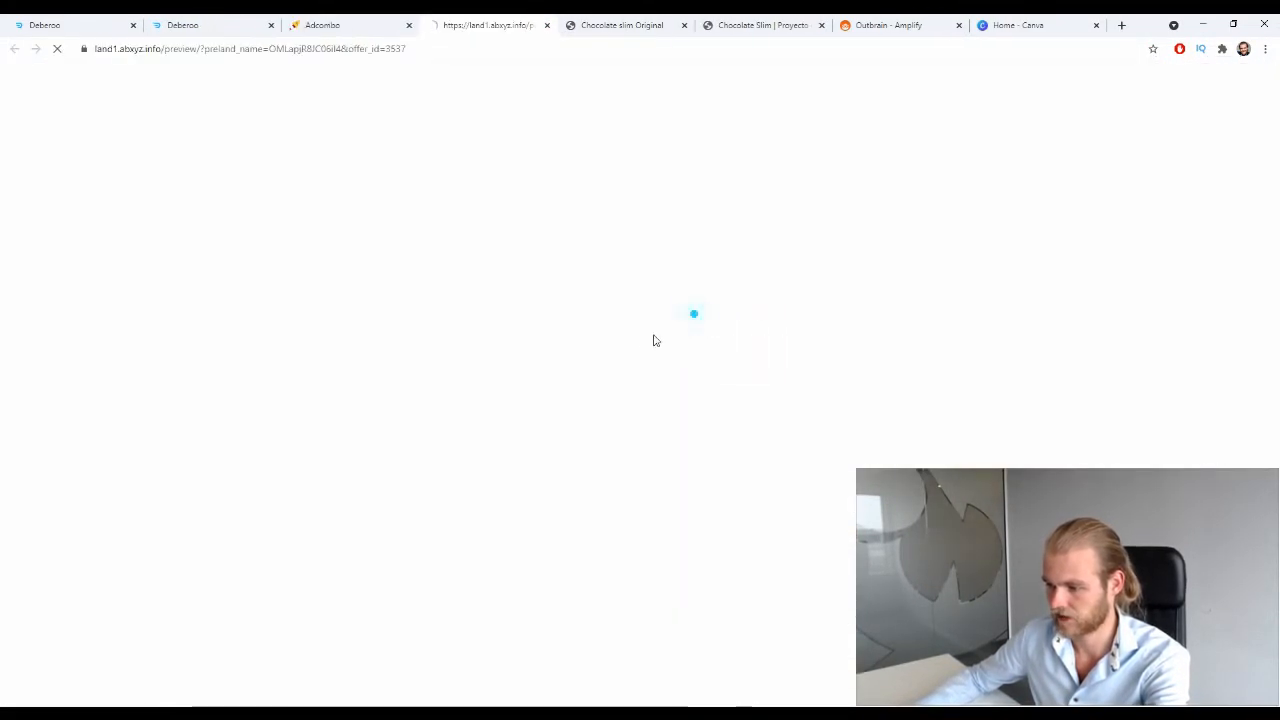
pyautogui.scroll(-15, 662, 320)
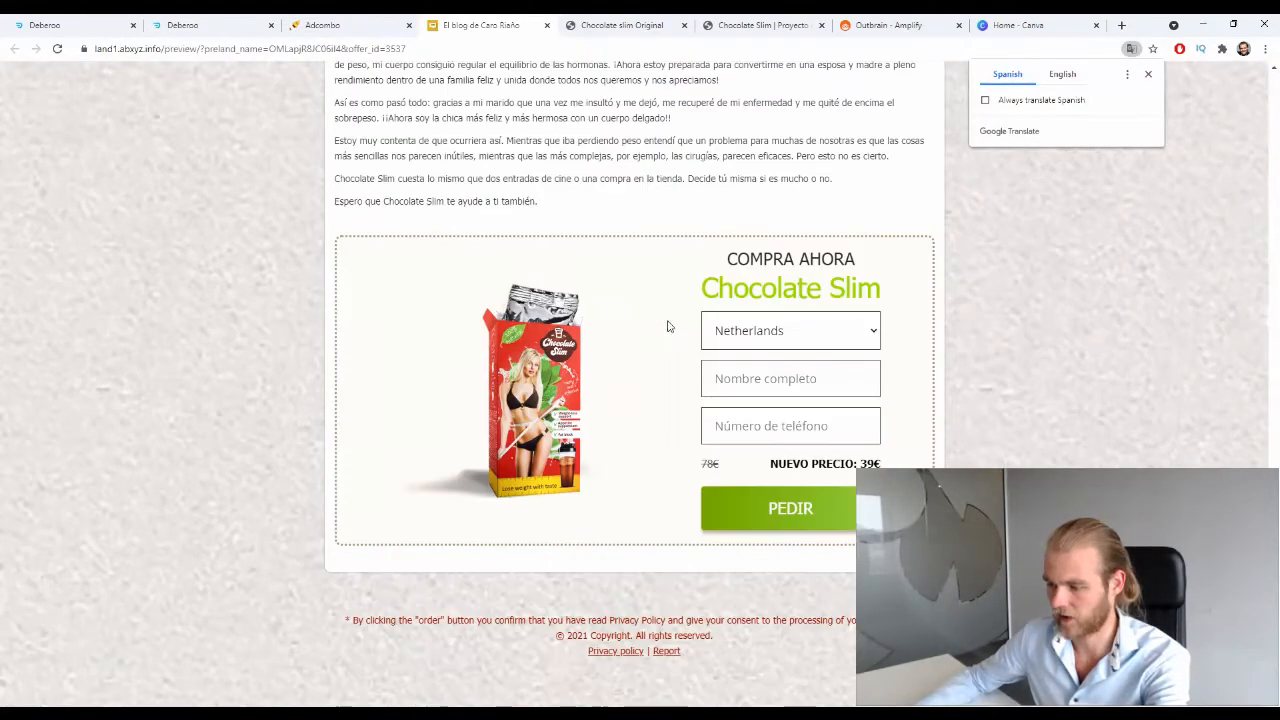
pyautogui.scroll(15, 668, 327)
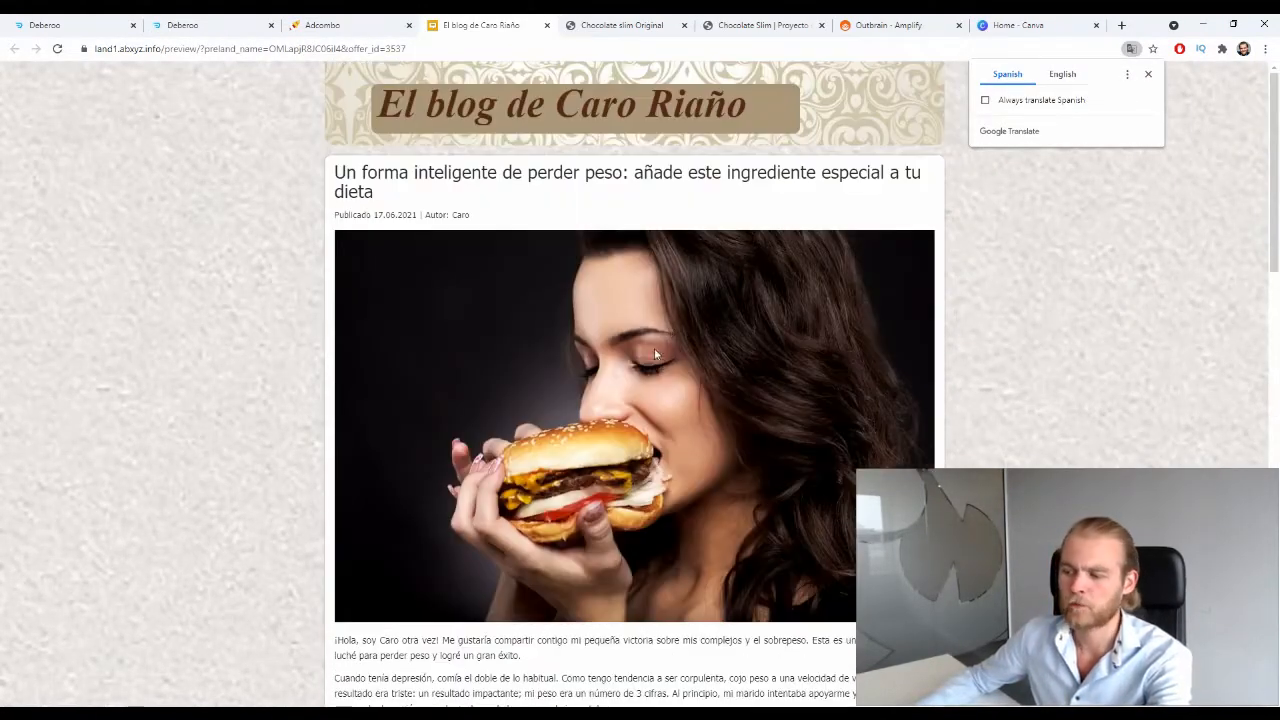
pyautogui.click(1062, 75)
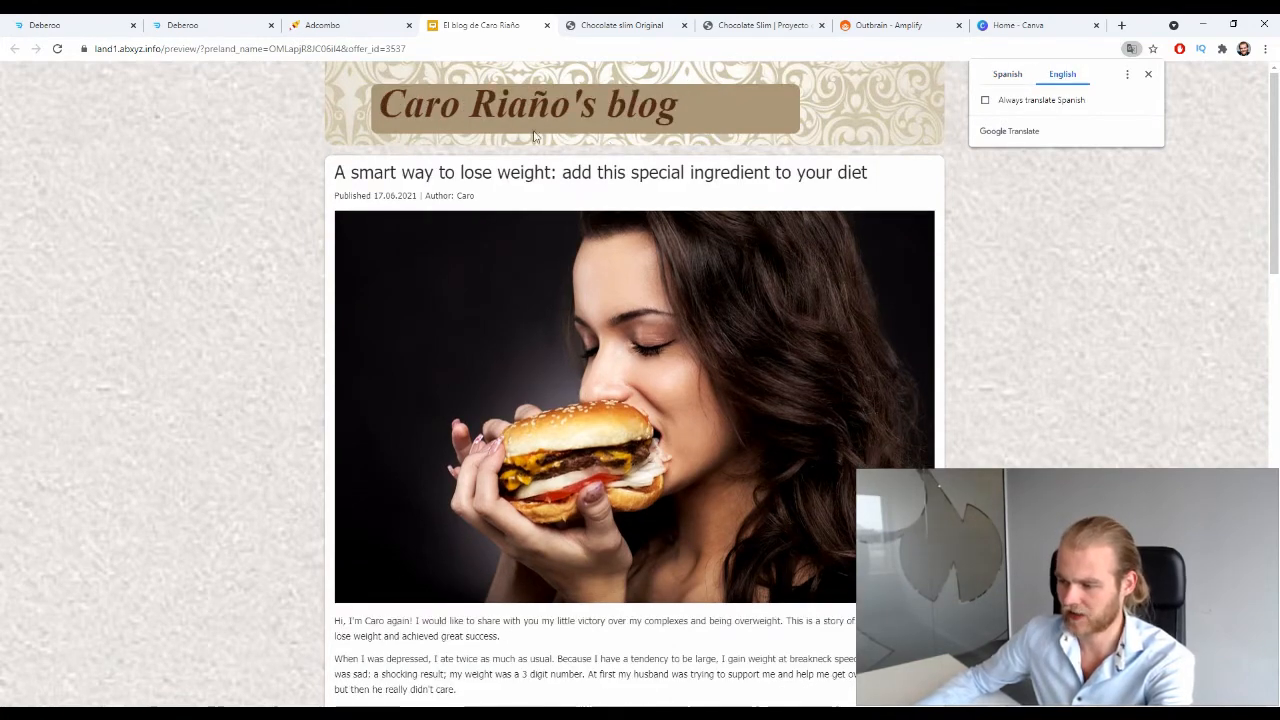
pyautogui.scroll(-15, 452, 250)
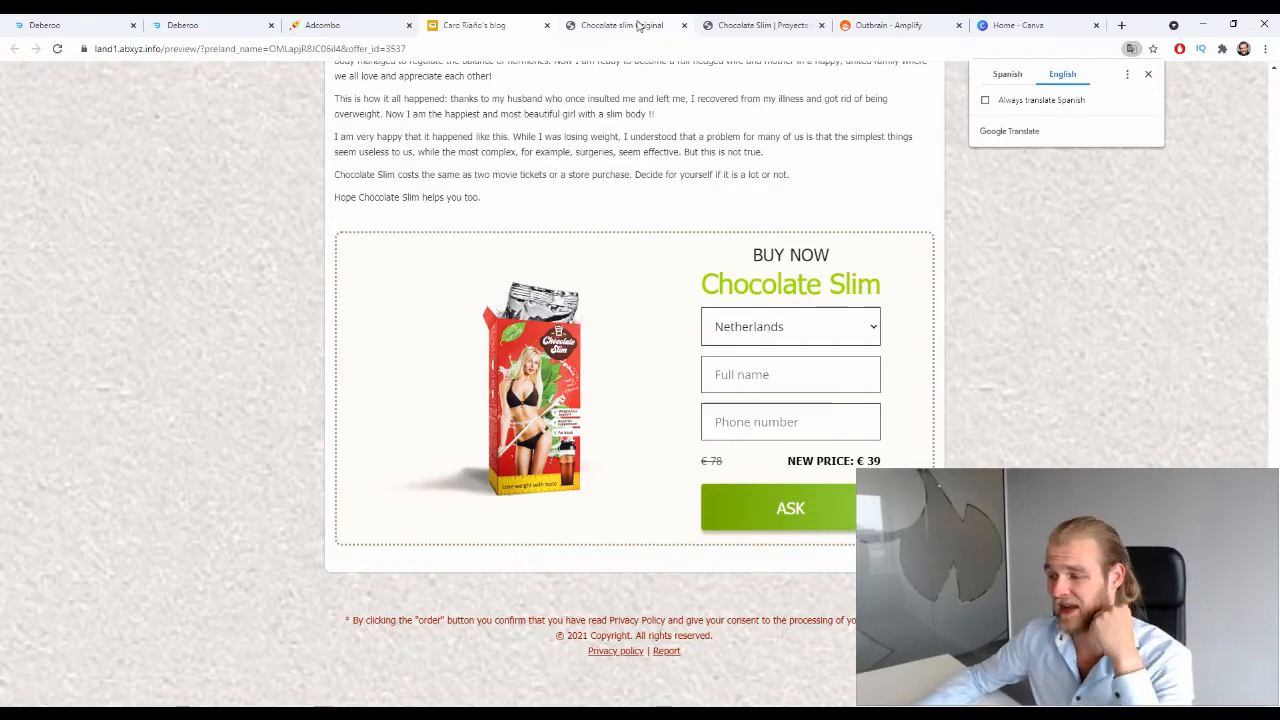
pyautogui.click(551, 25)
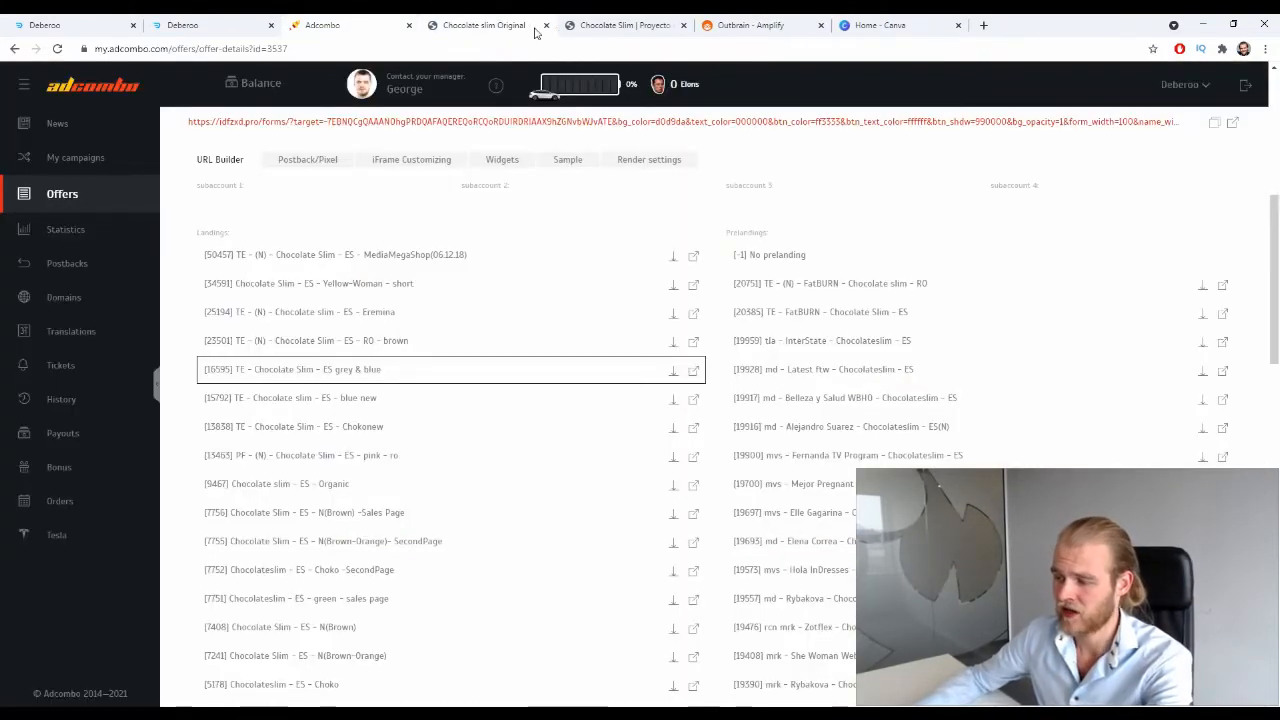
# Step: Review the top of the Yellow-Woman - short landing page, and close the remaining landing page previews
pyautogui.click(545, 26)
pyautogui.scroll(3, 512, 167)
pyautogui.scroll(5, 512, 167)
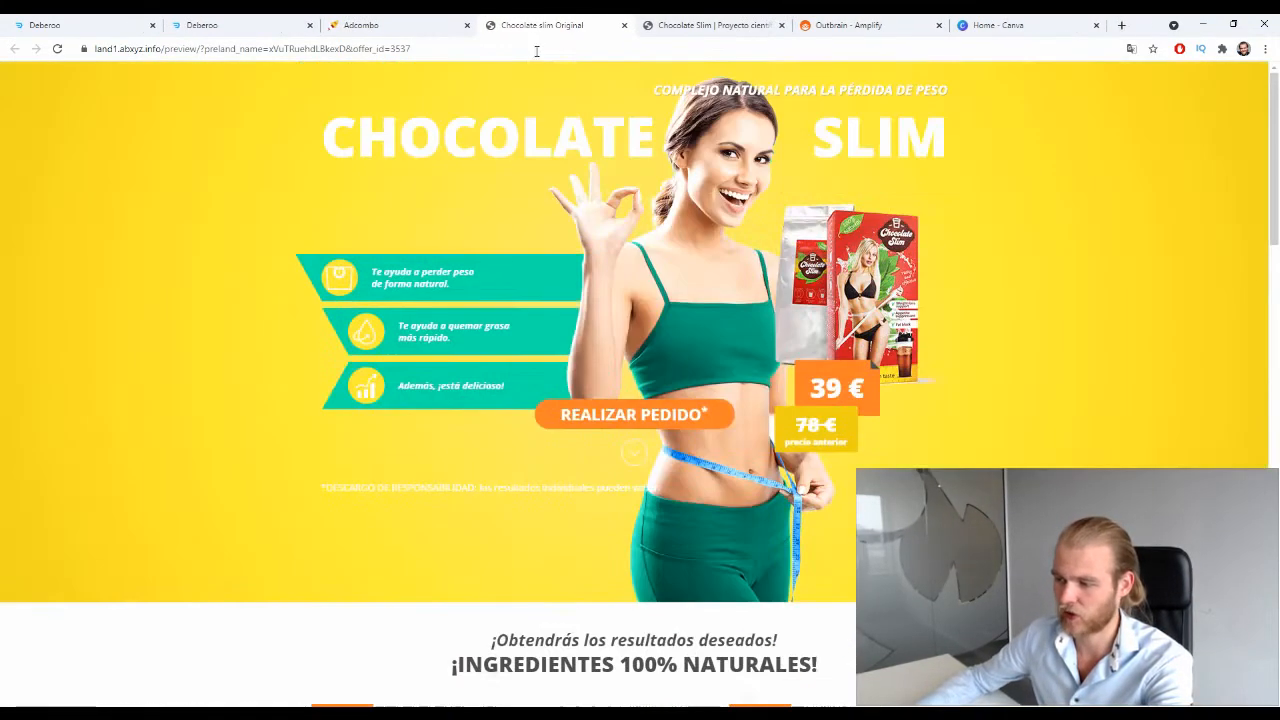
pyautogui.click(622, 25)
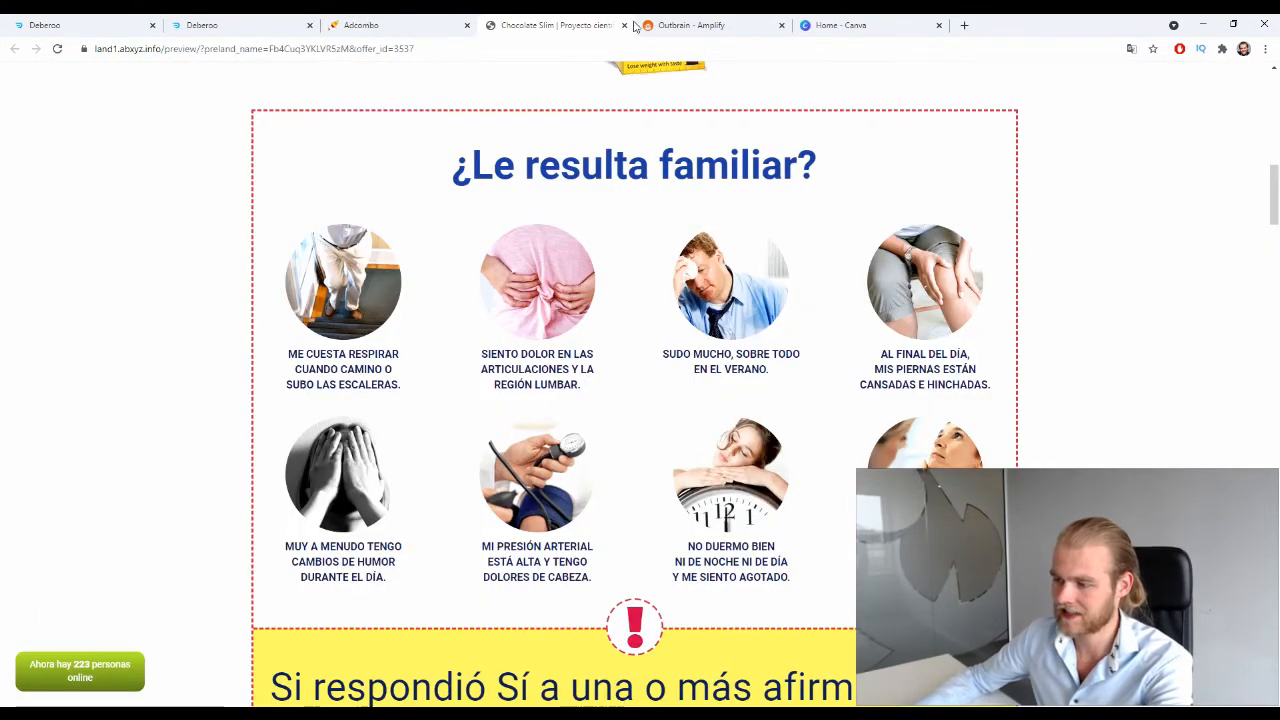
pyautogui.click(624, 25)
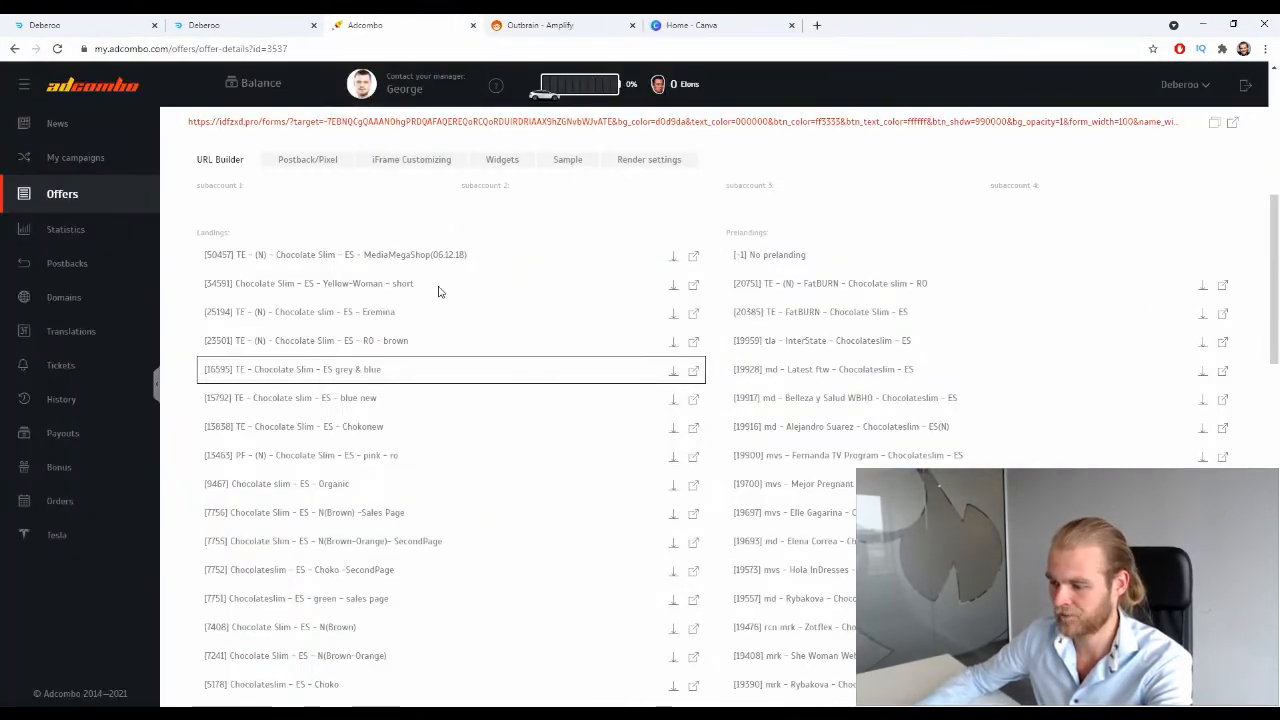
# Step: Select the Yellow-Woman - short landing for the offer and examine its tracking URL
pyautogui.click(422, 286)
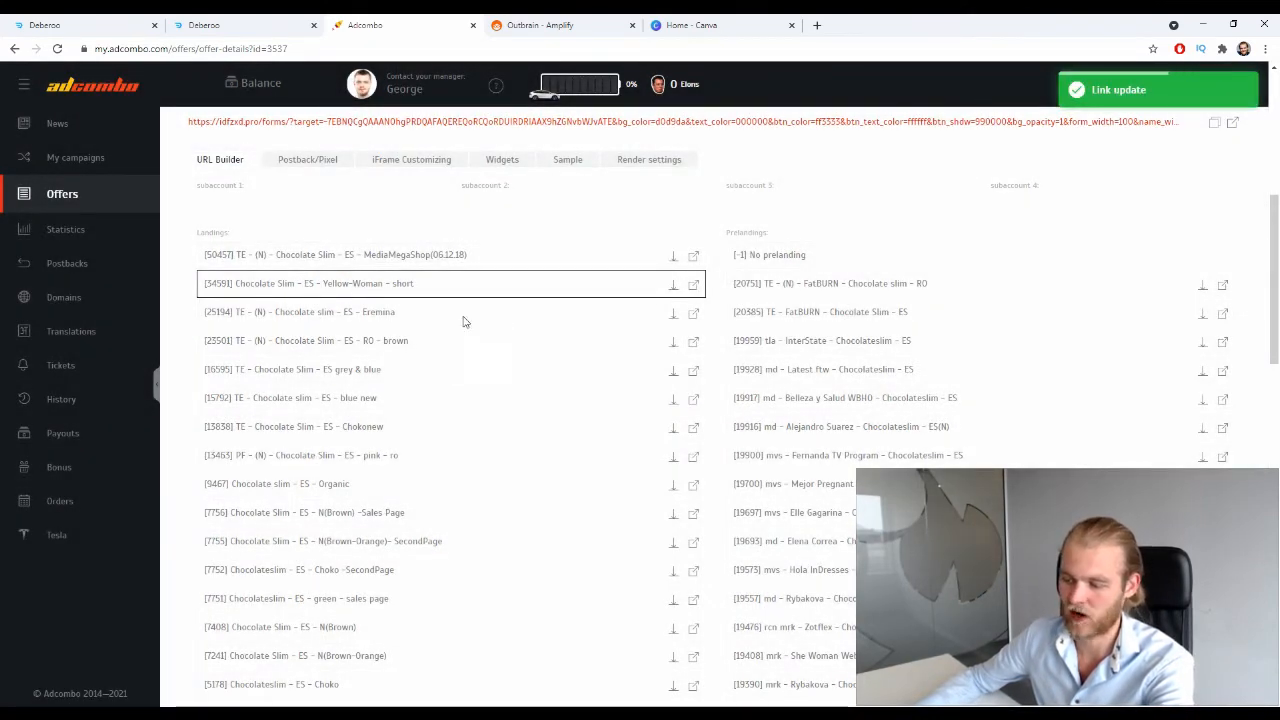
pyautogui.scroll(2, 466, 330)
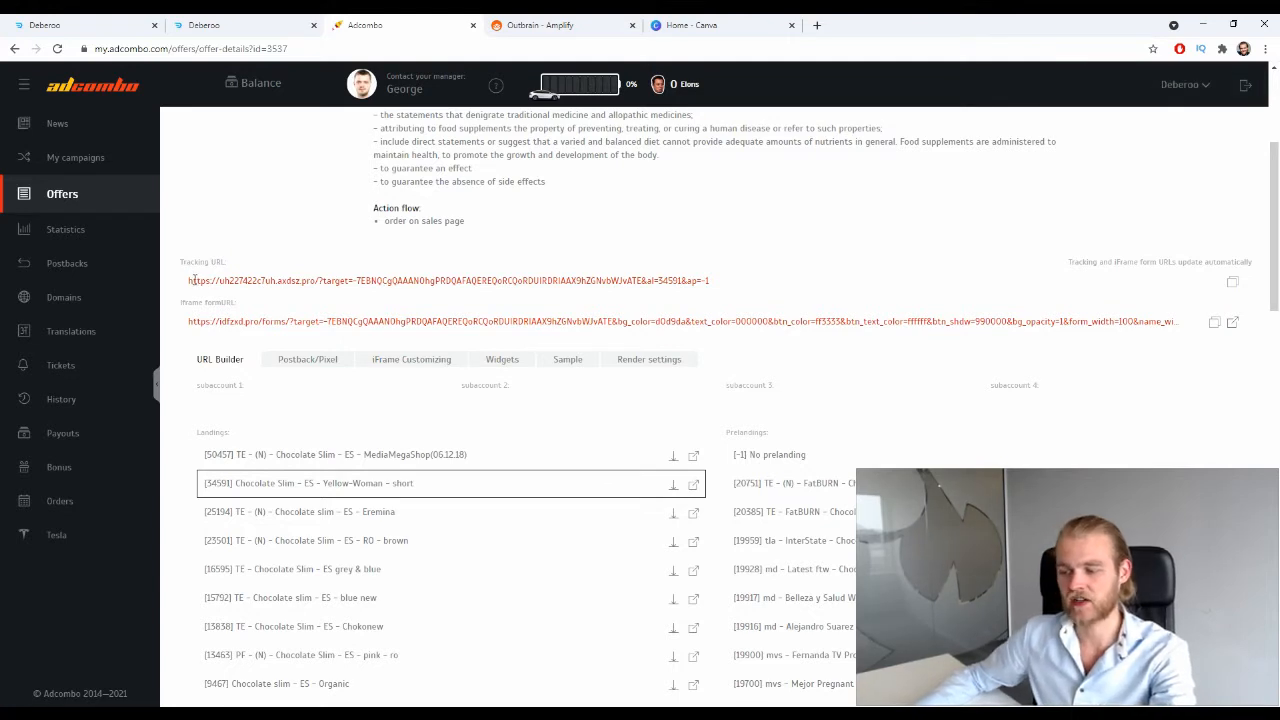
pyautogui.moveTo(193, 280); pyautogui.dragTo(661, 299)
pyautogui.click(748, 275)
pyautogui.click(694, 242)
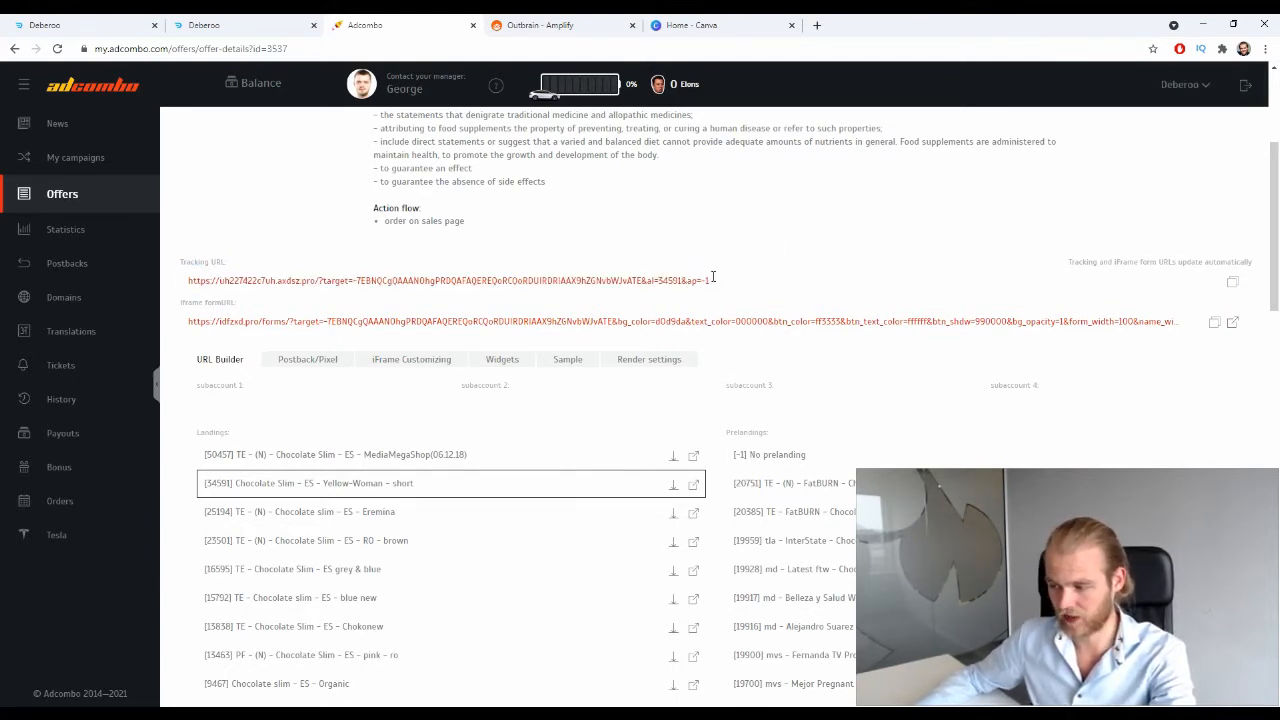
pyautogui.moveTo(736, 280); pyautogui.dragTo(654, 299)
# Step: Switch the landing to grey & blue, blue new and RO - brown in turn, comparing the tracking URL for each
pyautogui.click(400, 558)
pyautogui.click(379, 568)
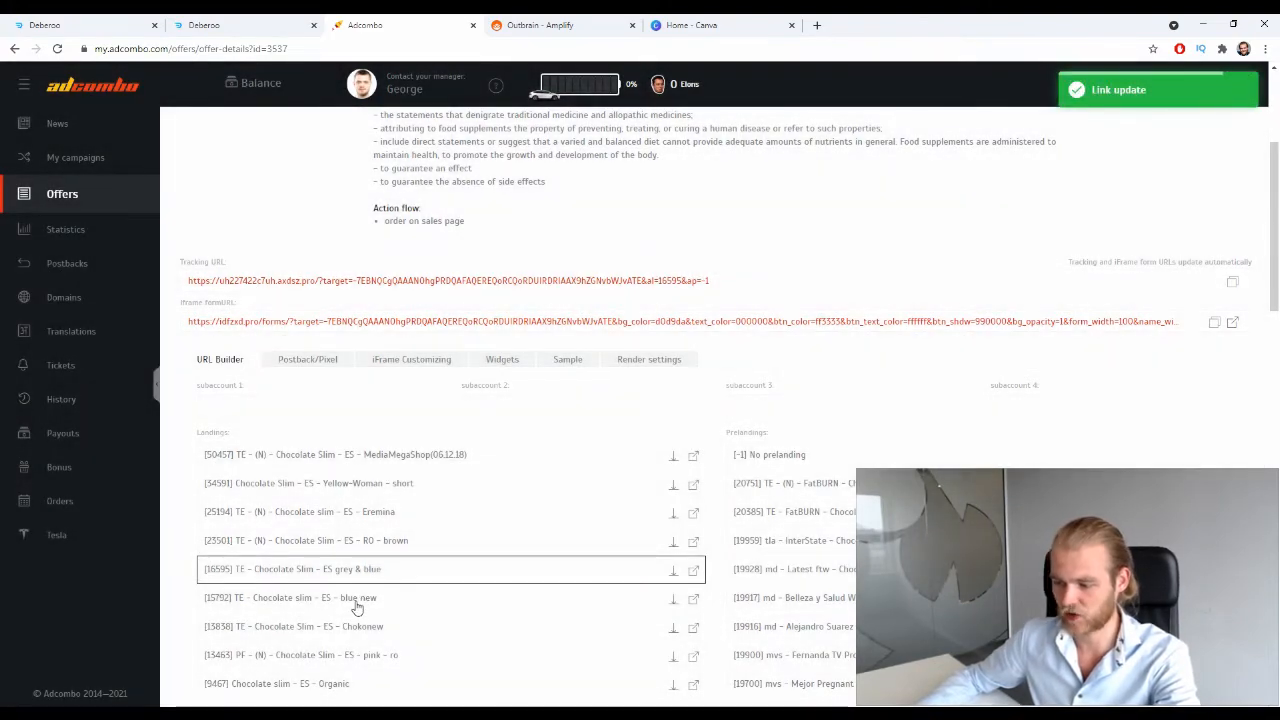
pyautogui.click(360, 598)
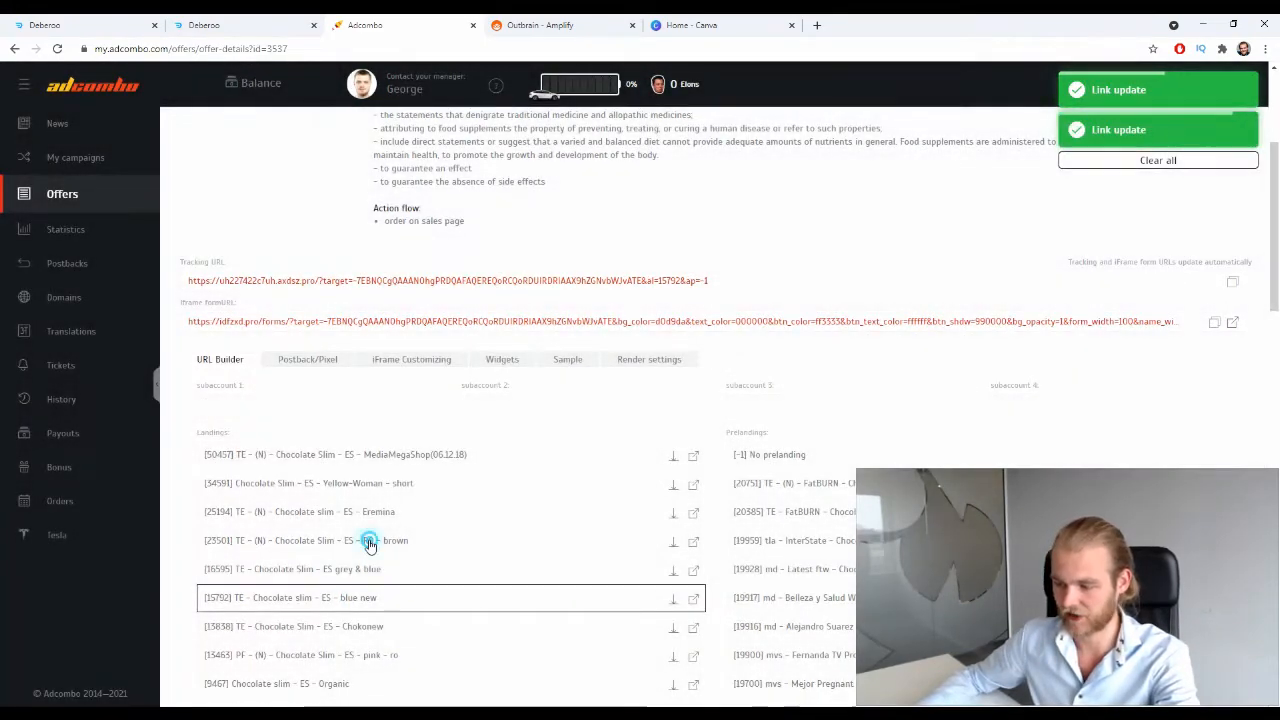
pyautogui.click(368, 539)
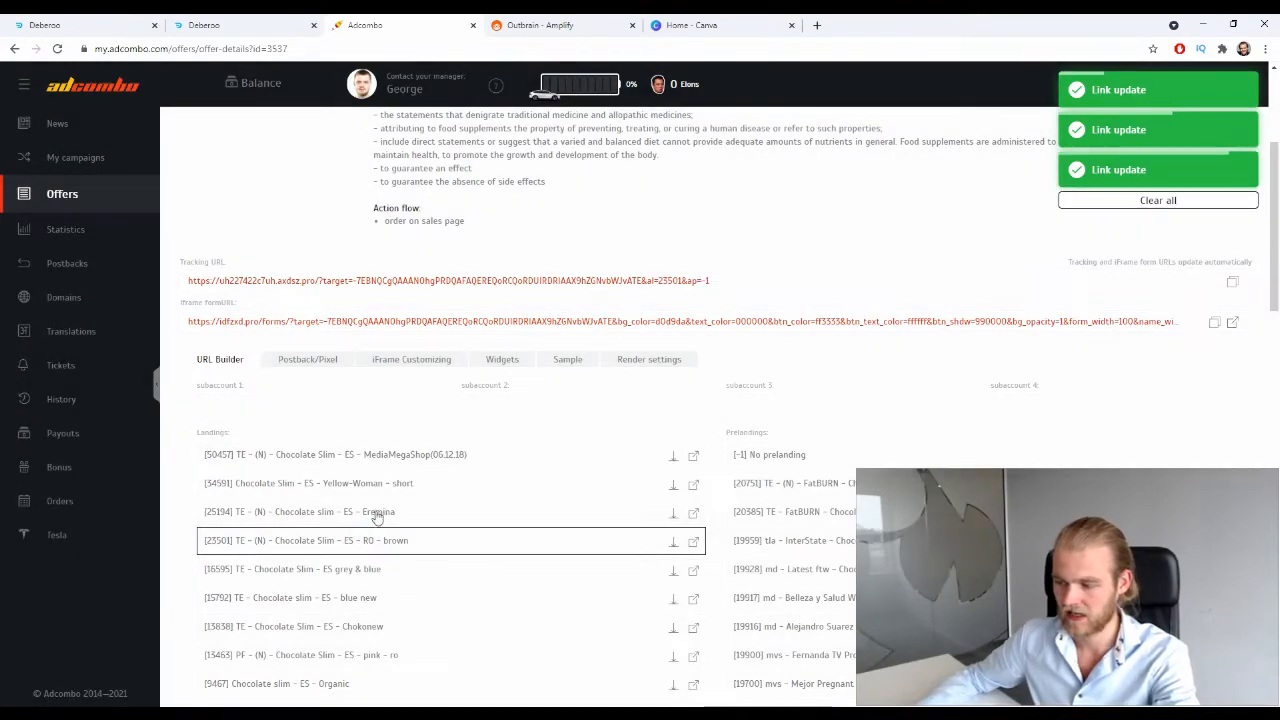
# Step: Select the Yellow-Woman - short landing with no prelanding and copy the offer's tracking URL
pyautogui.click(367, 483)
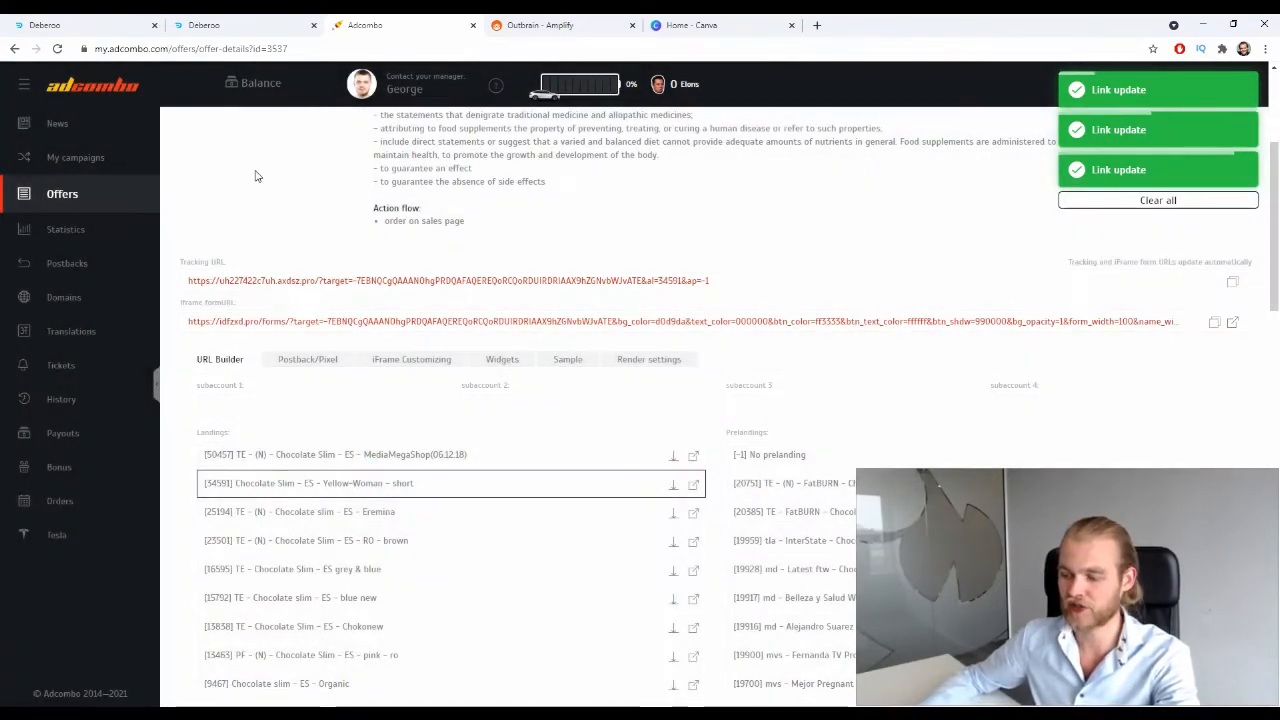
pyautogui.click(768, 455)
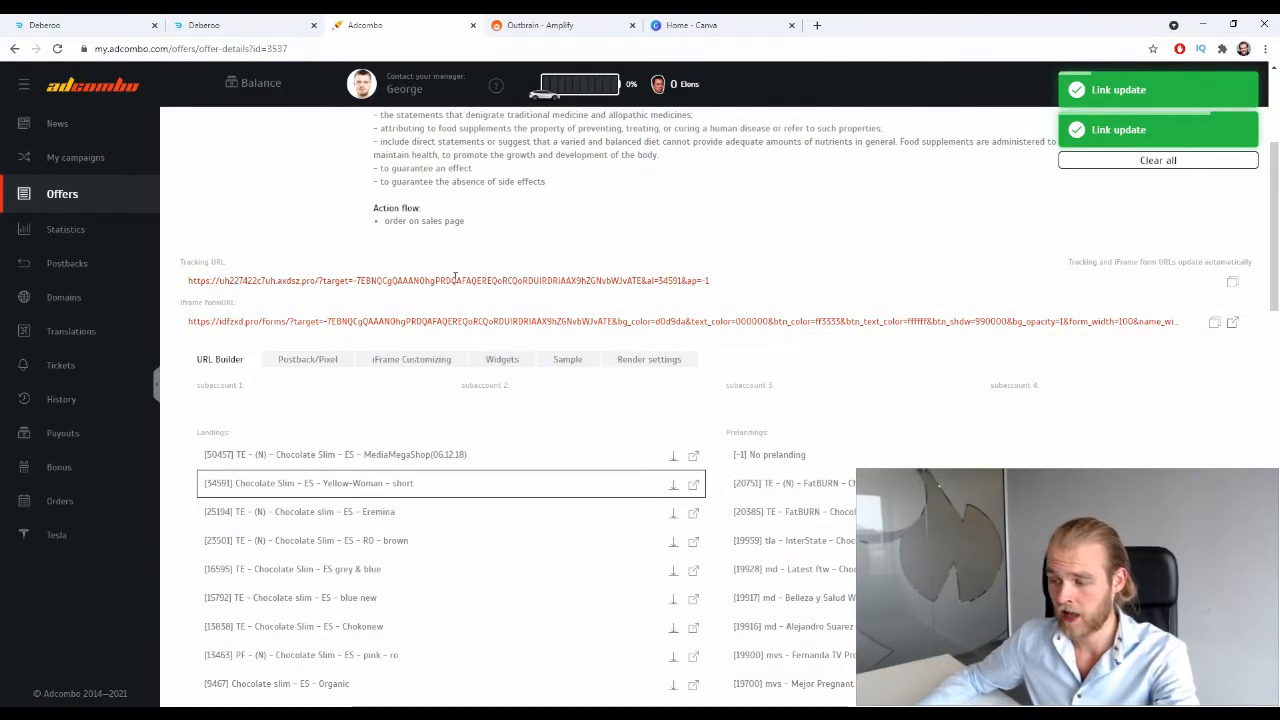
pyautogui.click(454, 280)
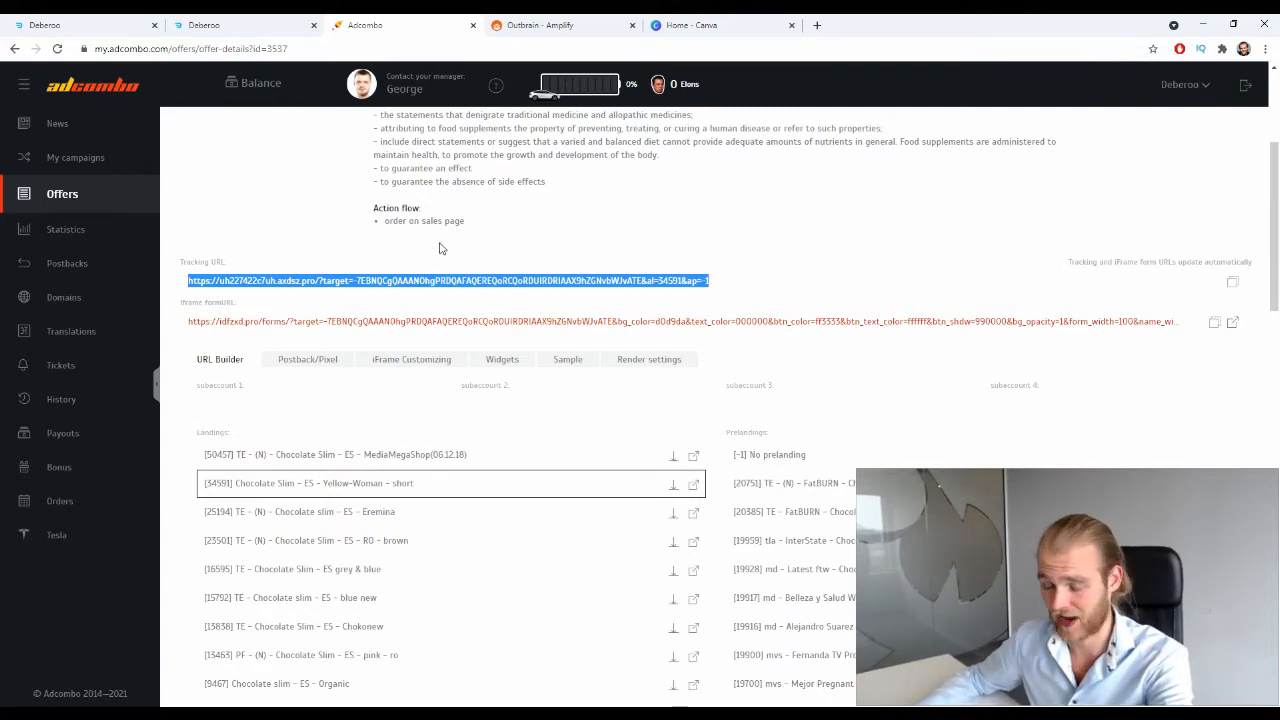
# Step: In the Deberoo tracker, create a new offer with the Initial workspace, AdCombo as affiliate network and Spain as country tag
pyautogui.click(60, 25)
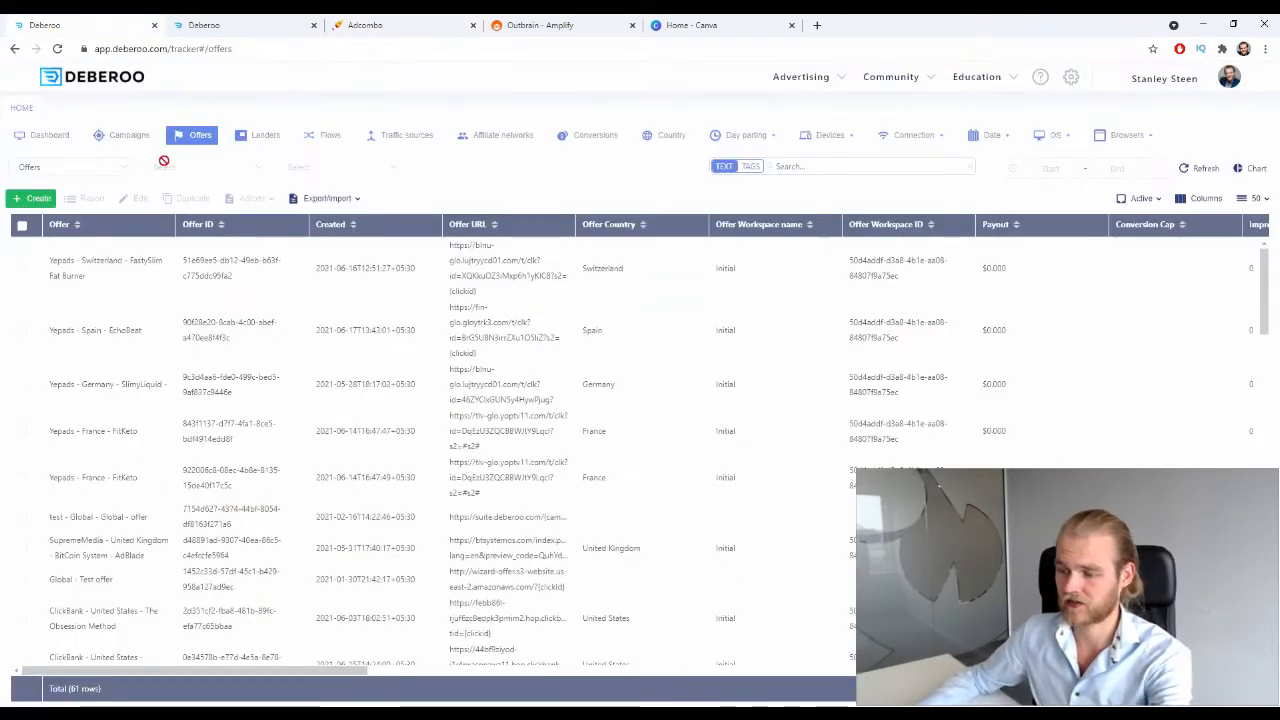
pyautogui.click(36, 199)
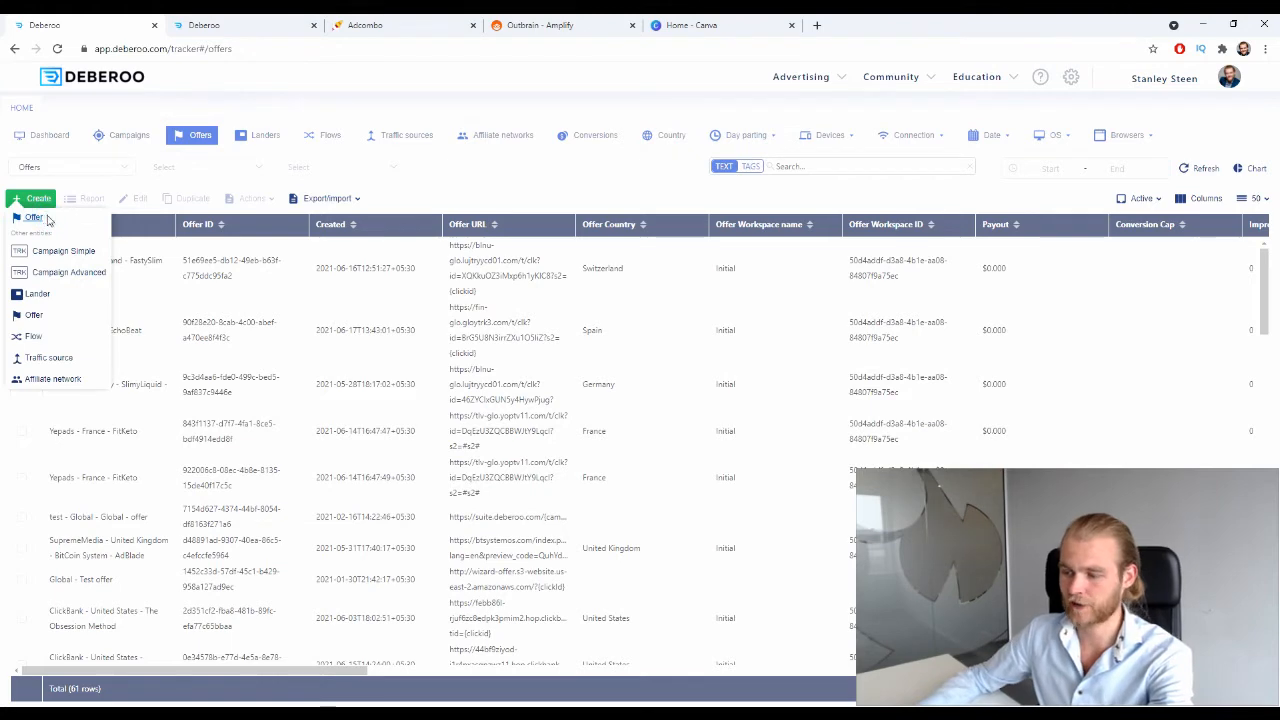
pyautogui.click(52, 220)
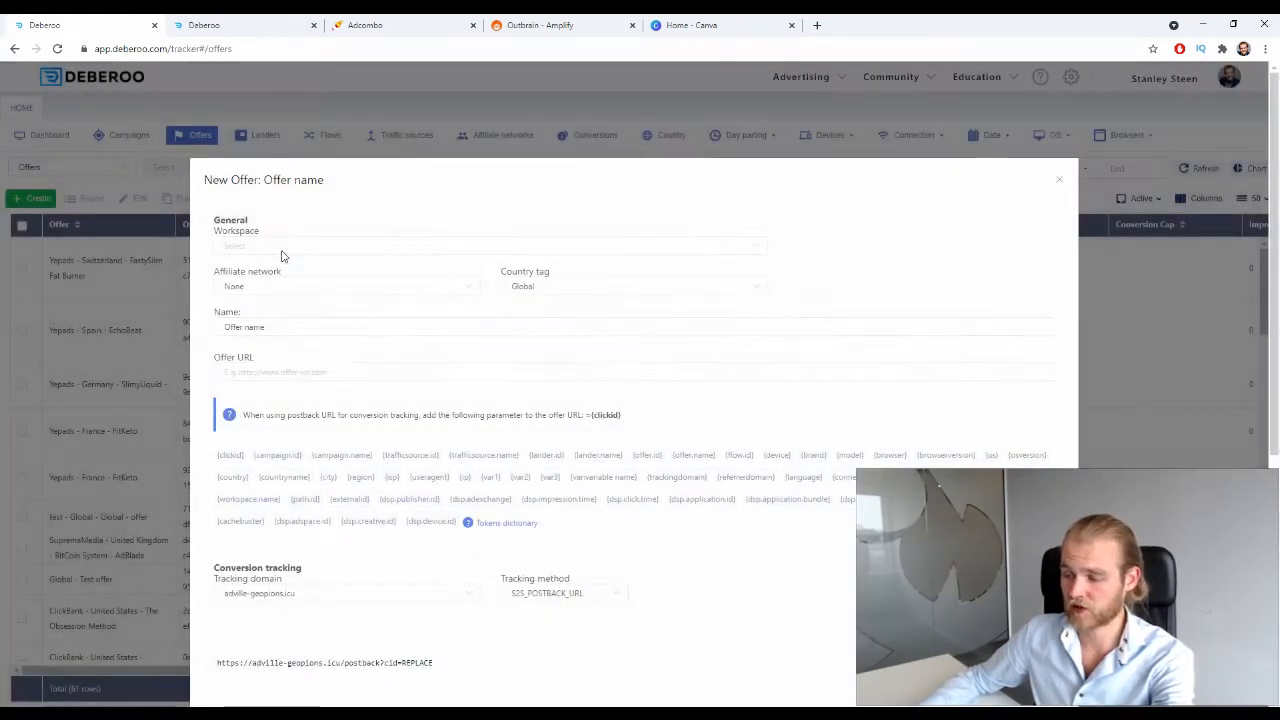
pyautogui.click(280, 249)
pyautogui.click(255, 279)
pyautogui.click(246, 284)
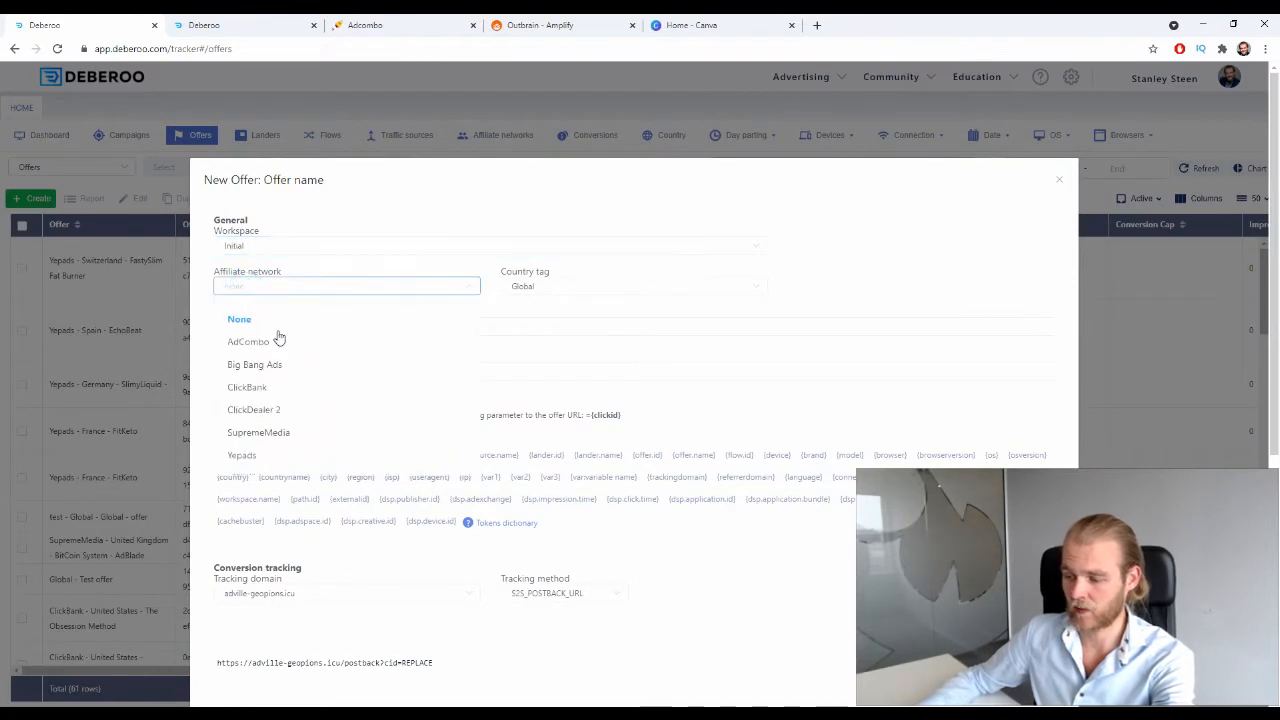
pyautogui.click(280, 344)
pyautogui.click(537, 290)
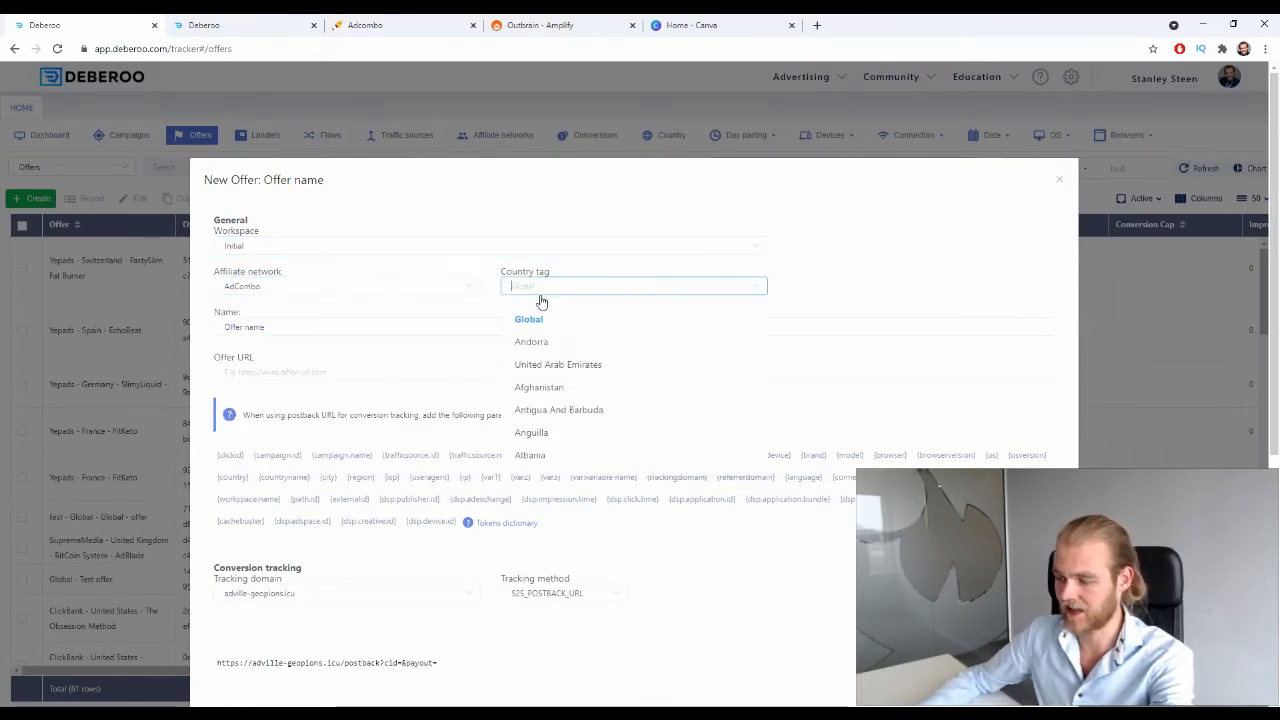
pyautogui.write('spai')
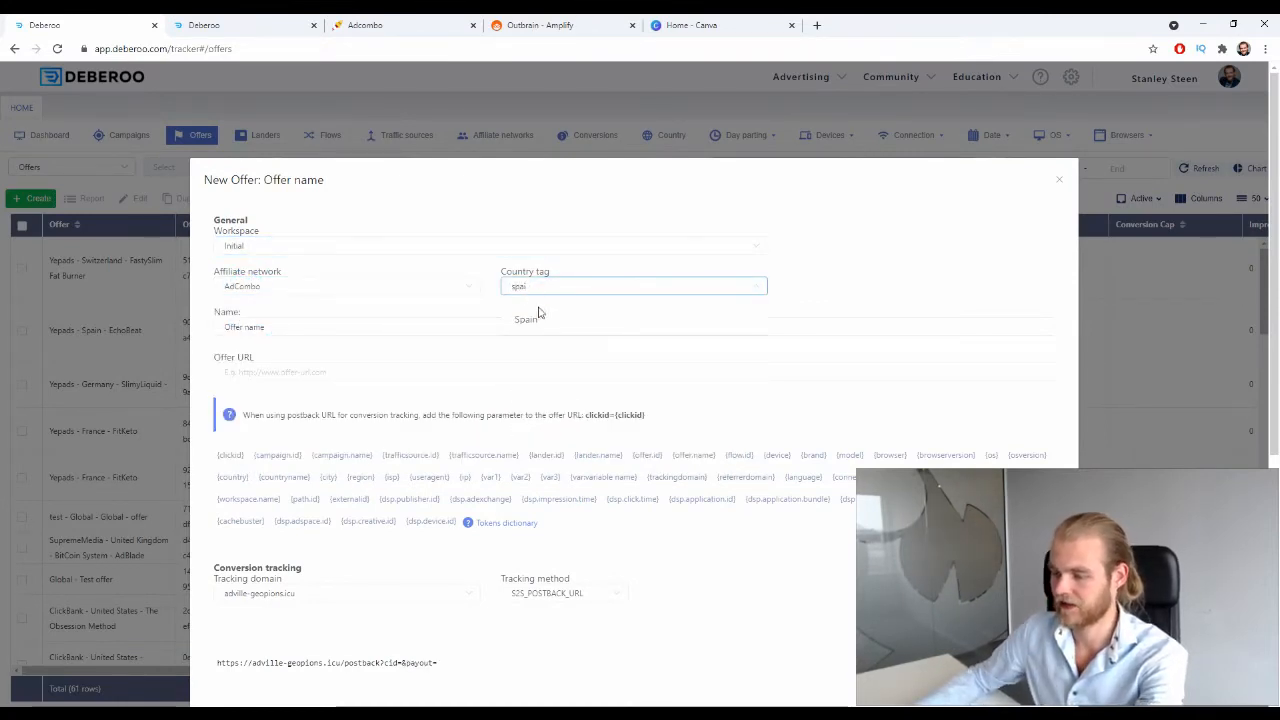
pyautogui.click(535, 317)
# Step: Name the new offer "Chocolate Slim Offer 1"
pyautogui.tripleClick(297, 329)
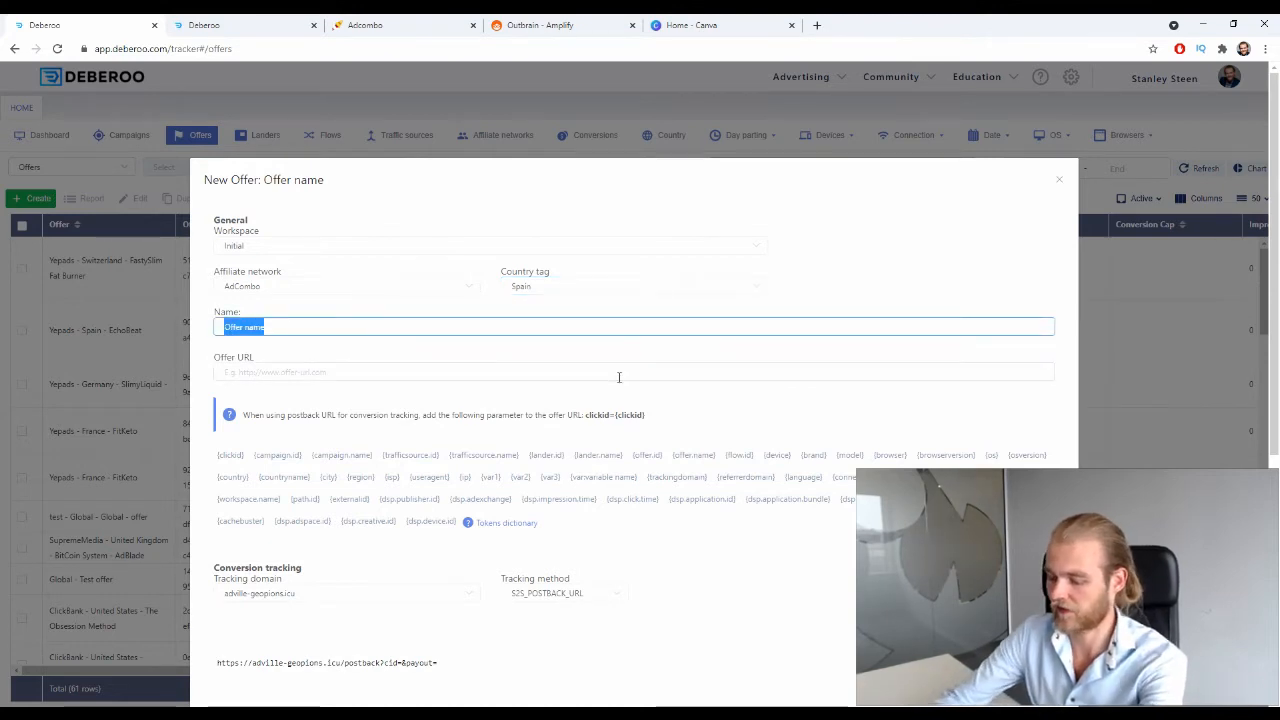
pyautogui.write('Chocolate')
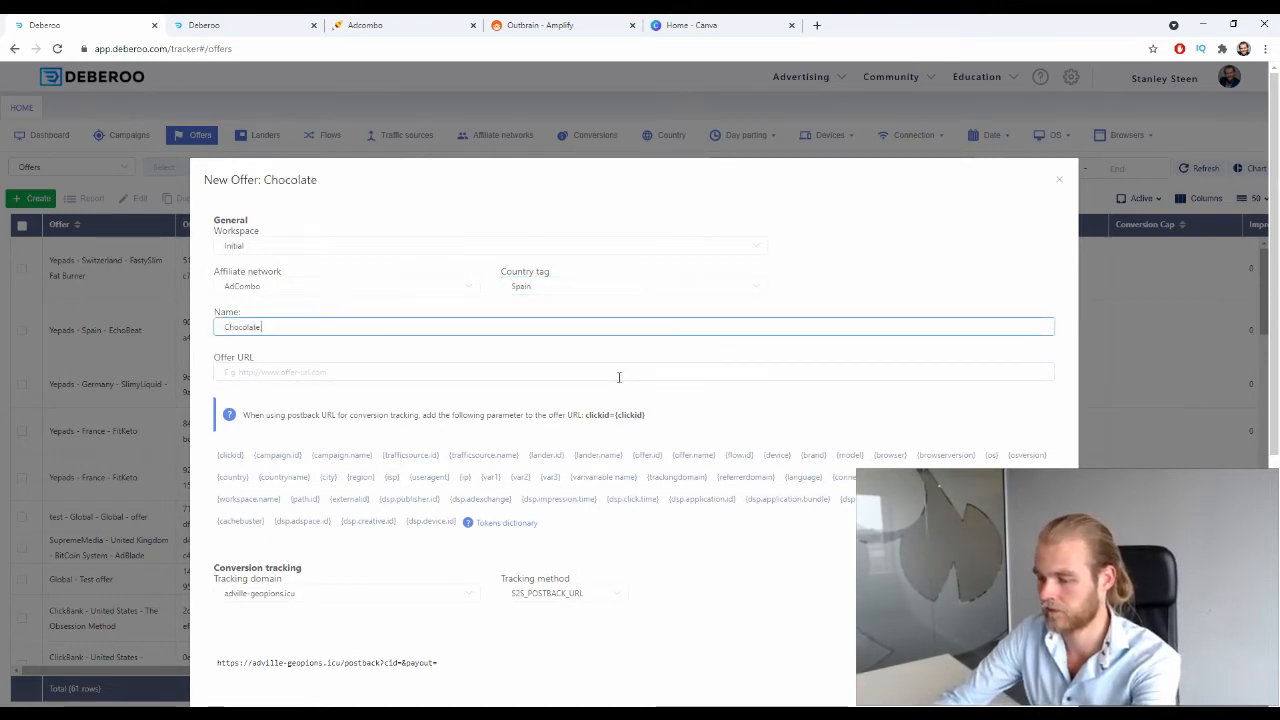
pyautogui.write(' Sk')
pyautogui.press('BackSpace')
pyautogui.write('lim')
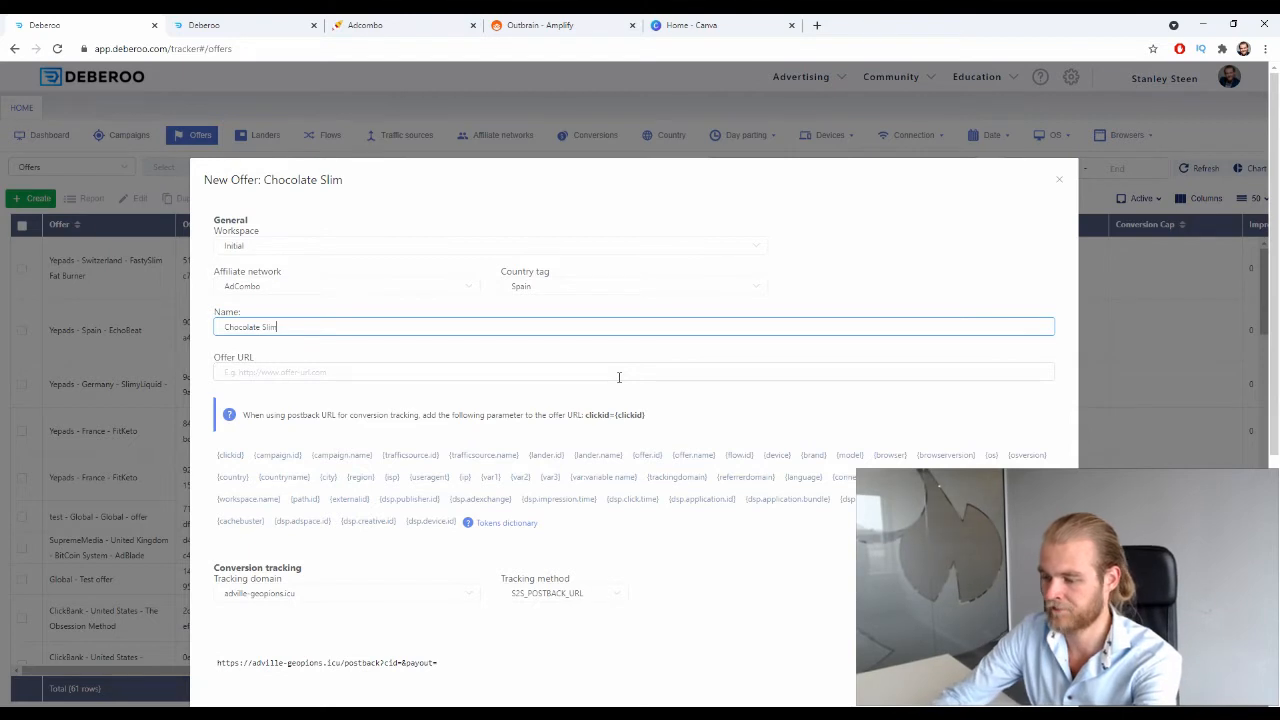
pyautogui.write(' Offer')
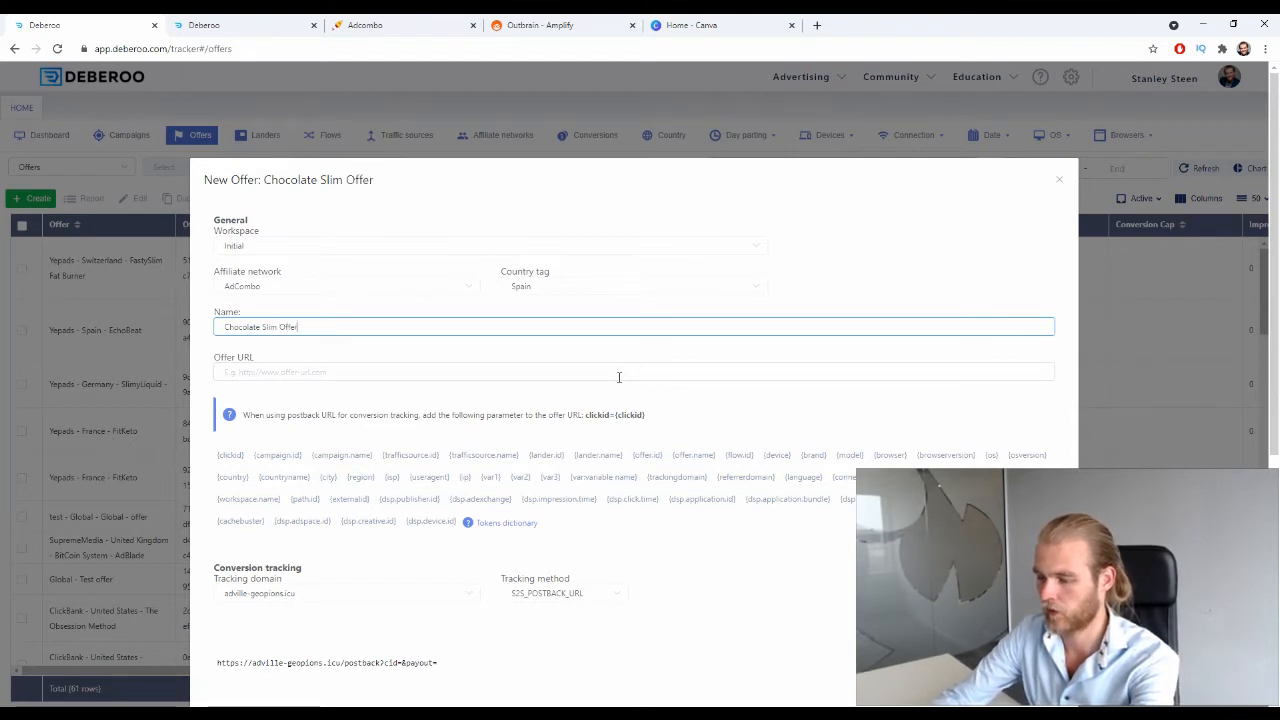
pyautogui.write(' 1')
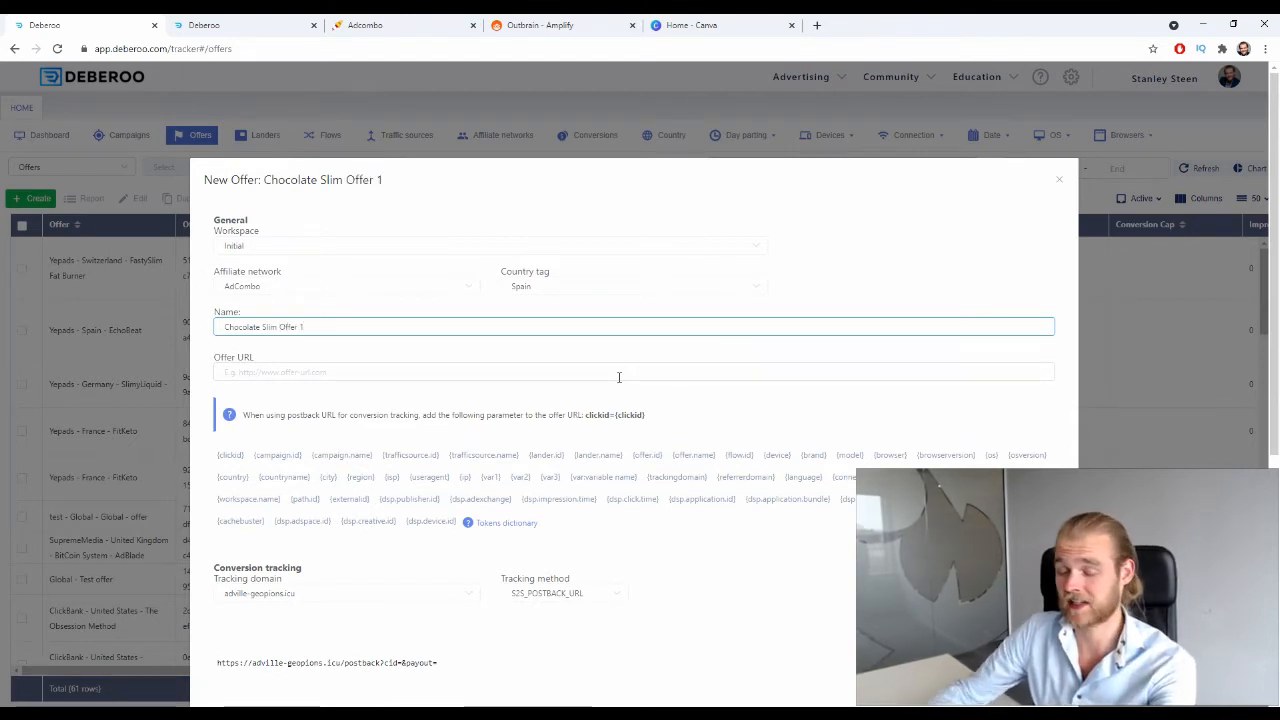
# Step: Paste the copied AdCombo tracking URL as the offer URL and append ?clickid={clickid} to it
pyautogui.click(366, 371)
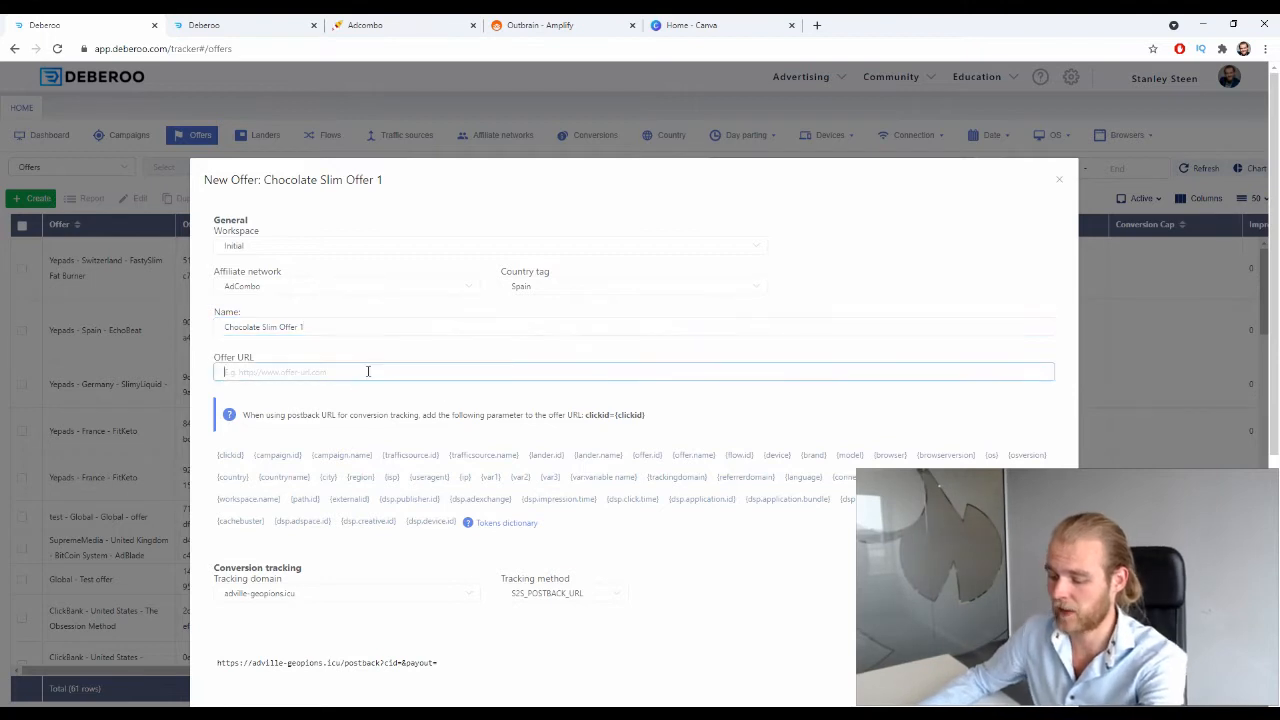
pyautogui.write('https://uh227422c7uh.axdsz.pro/?target=-7EBNQCgQAAANOhgPRDQAFAQEREQoRCQoRDUIRDRIAAX9hZGNvbWJvATE&al=34591&ap=-1')
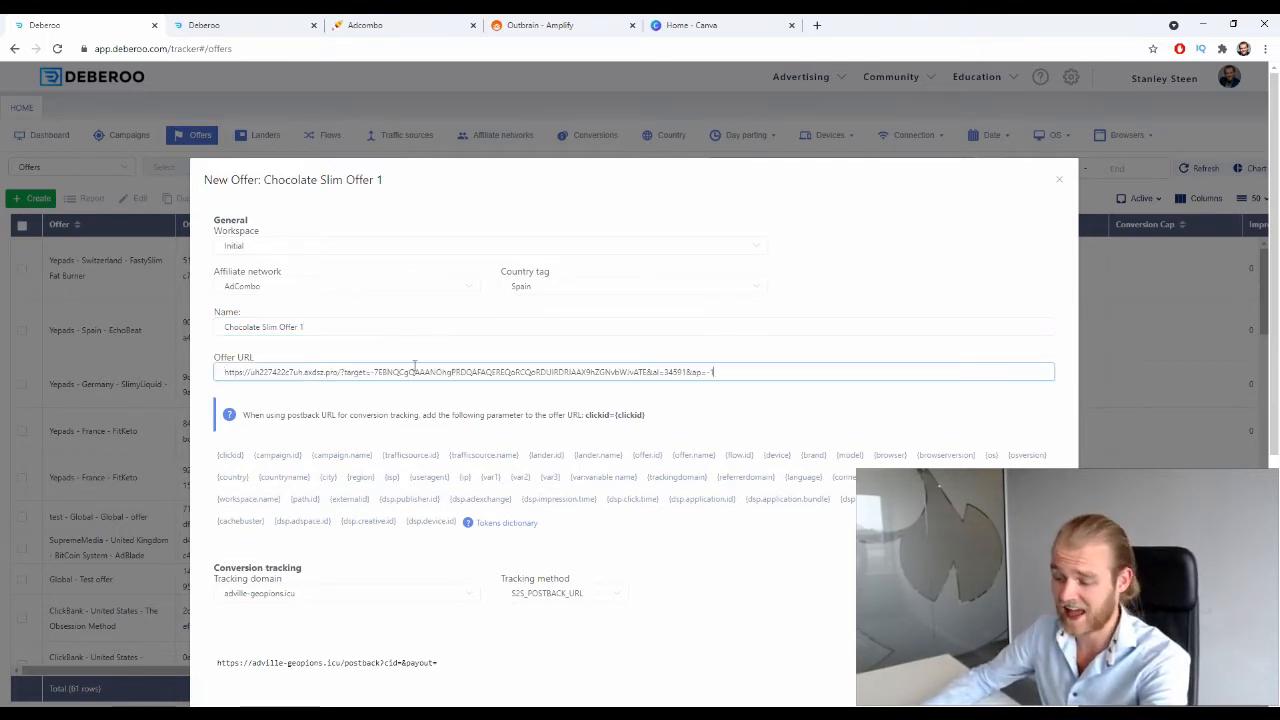
pyautogui.moveTo(647, 415); pyautogui.dragTo(587, 417)
pyautogui.hotkey('ctrl', 'c')
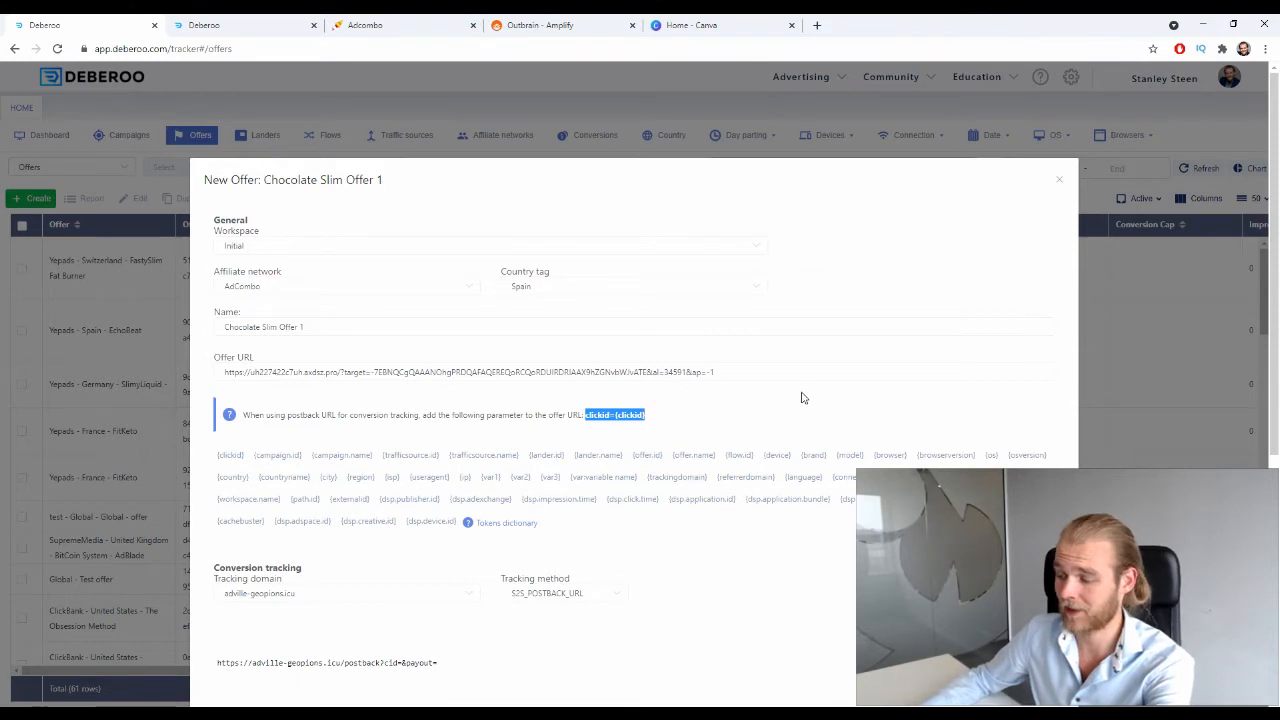
pyautogui.click(759, 370)
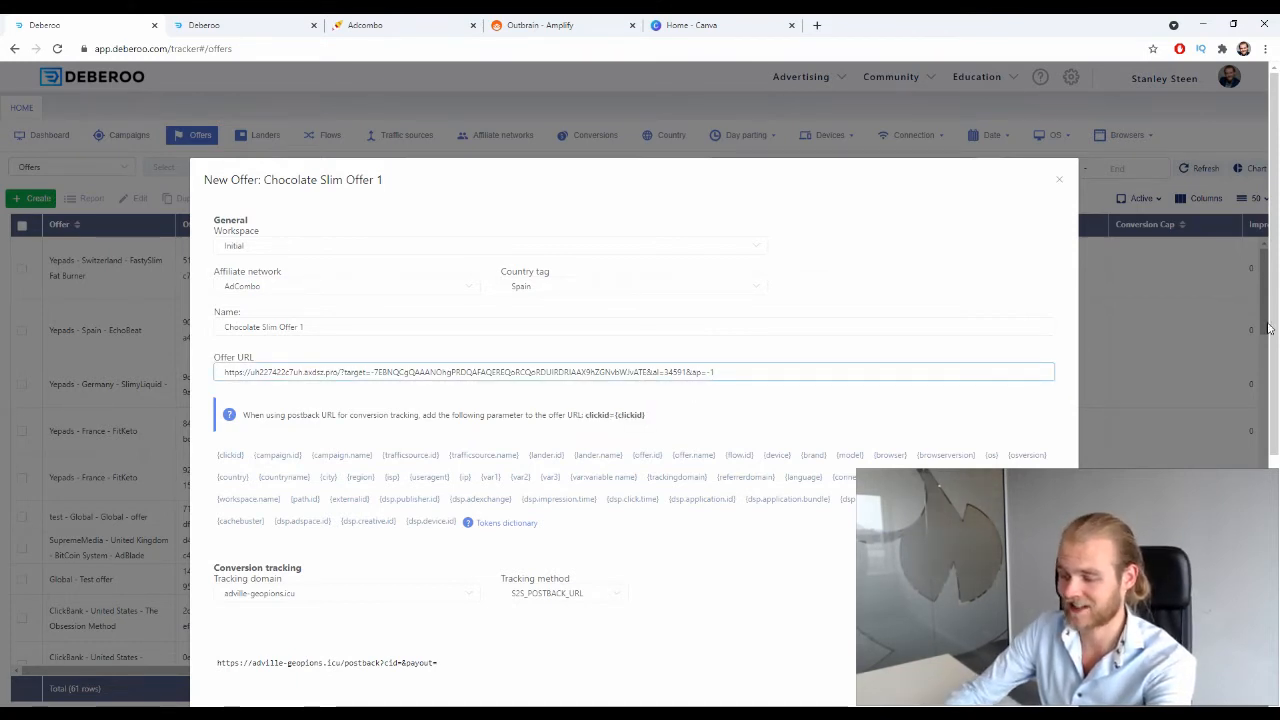
pyautogui.hotkey('ctrl', 'v')
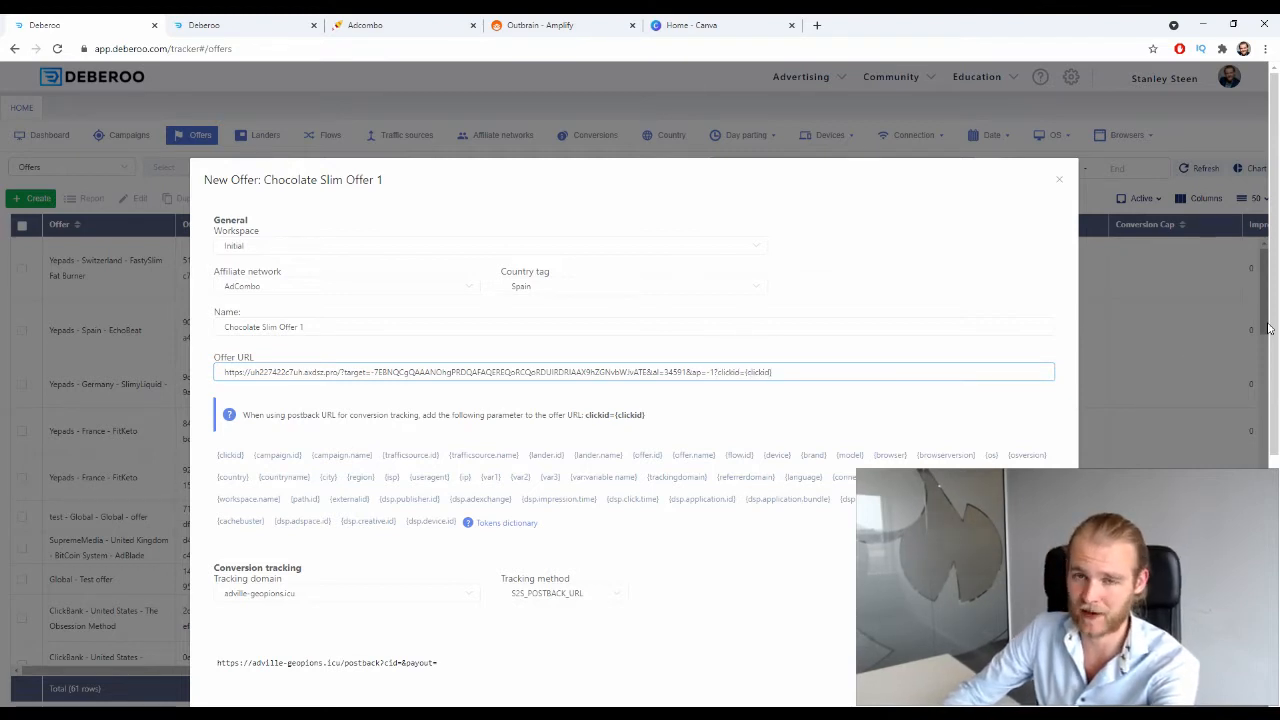
pyautogui.scroll(-4, 871, 371)
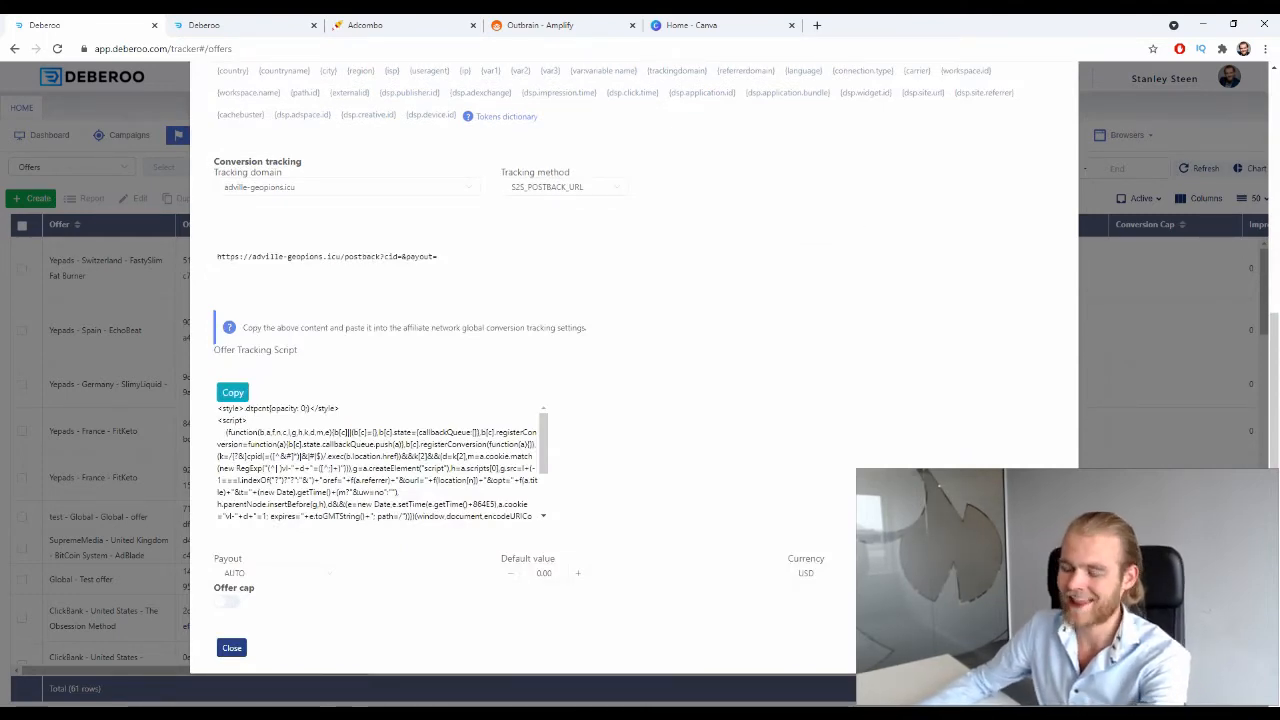
# Step: Close the finished offer's form and start creating another offer in the tracker
pyautogui.press('Escape')
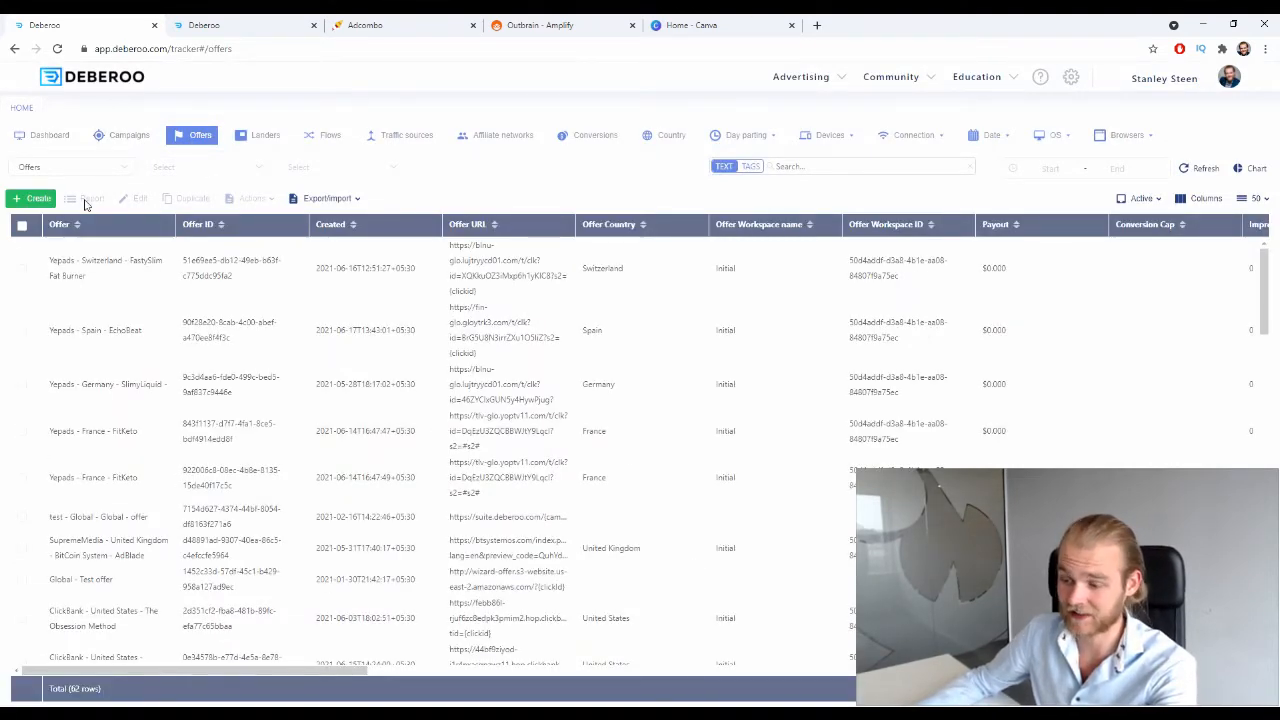
pyautogui.click(33, 198)
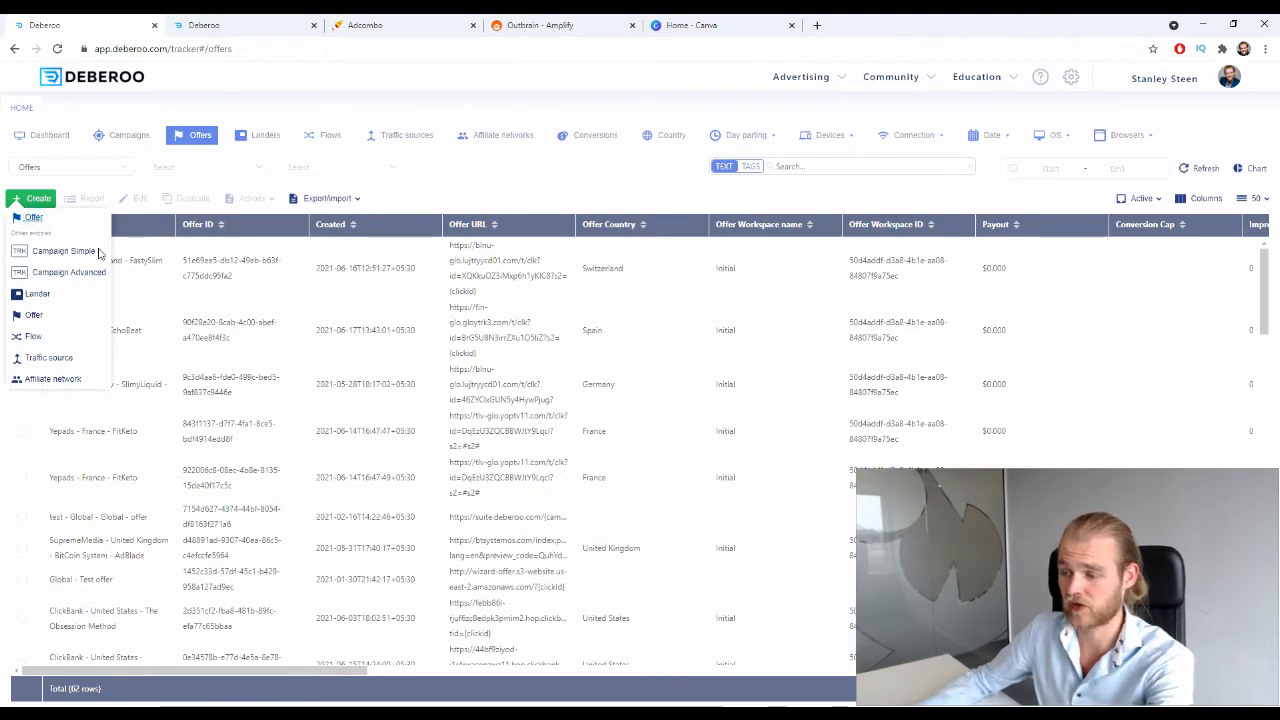
pyautogui.click(33, 218)
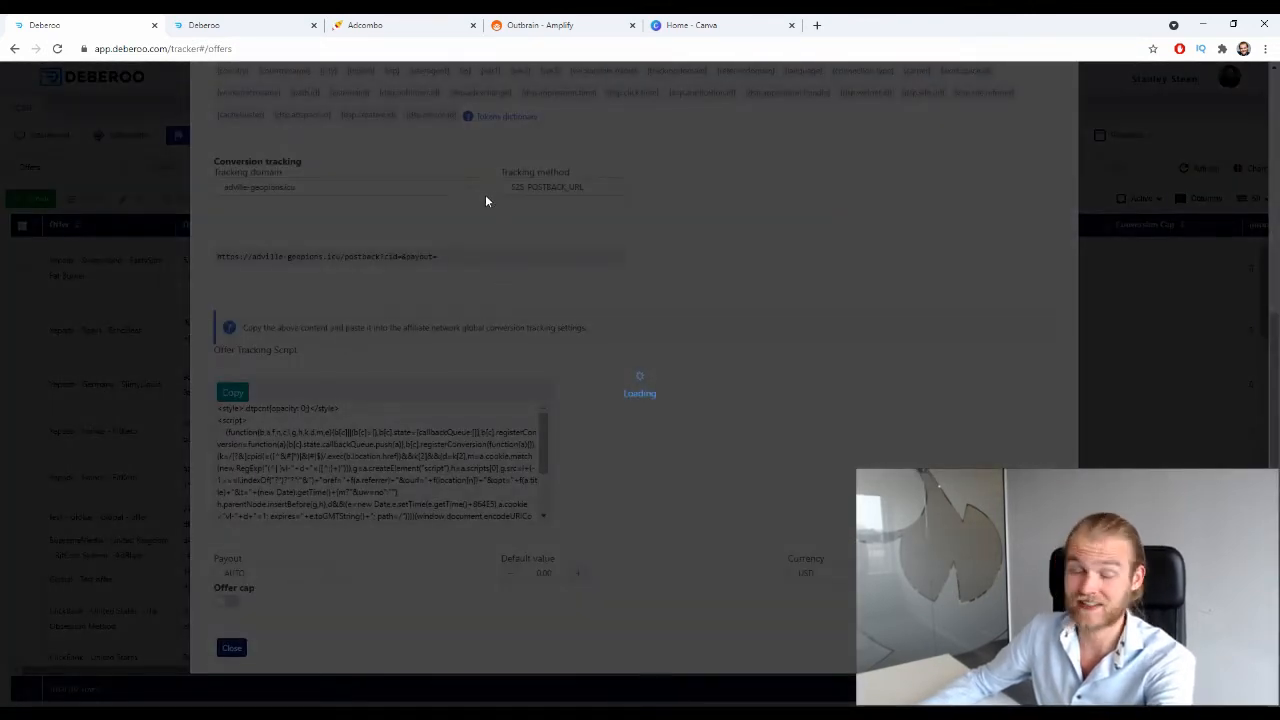
# Step: In AdCombo, select the Chocolate Slim - ES grey & blue landing and select its tracking URL for copying
pyautogui.click(365, 25)
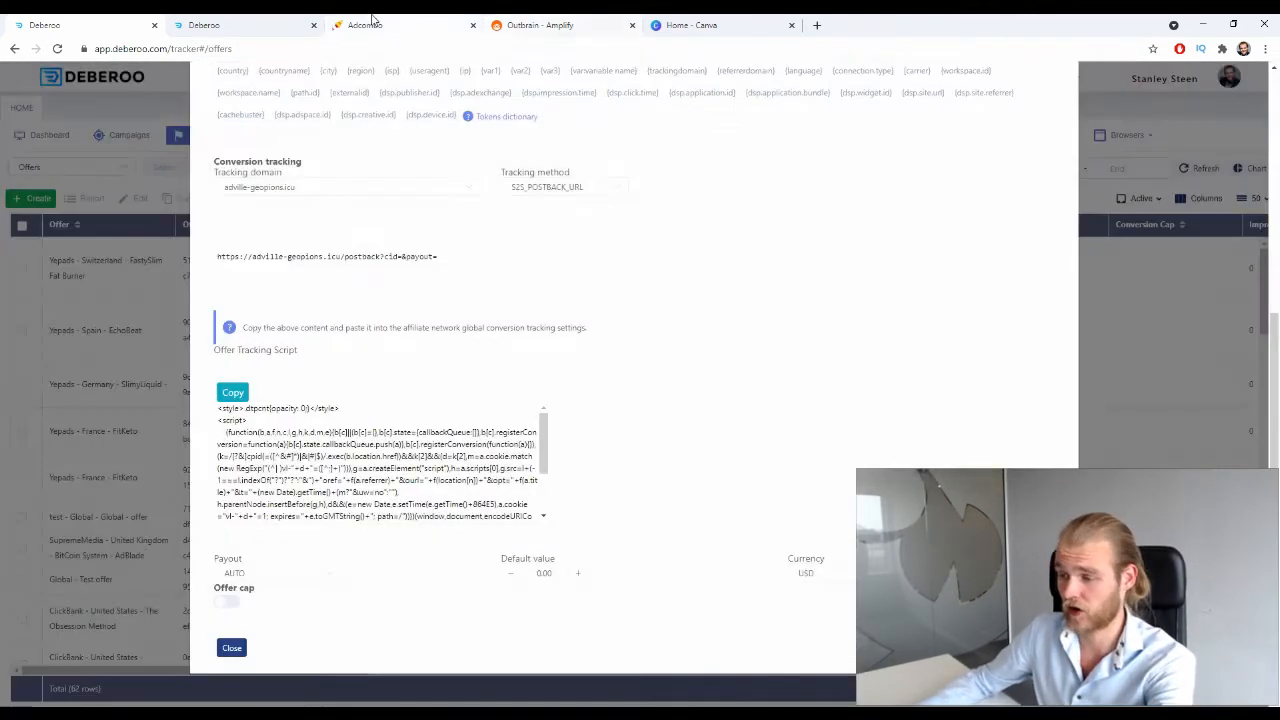
pyautogui.scroll(-2, 316, 214)
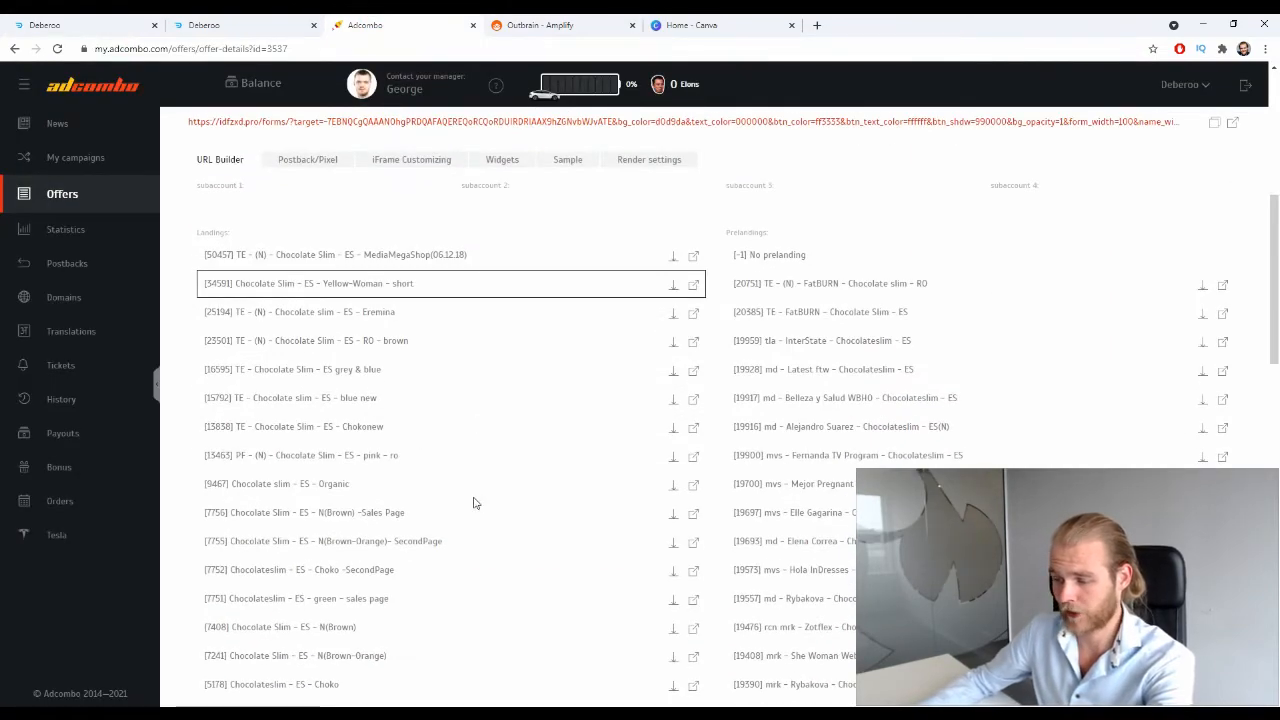
pyautogui.click(329, 370)
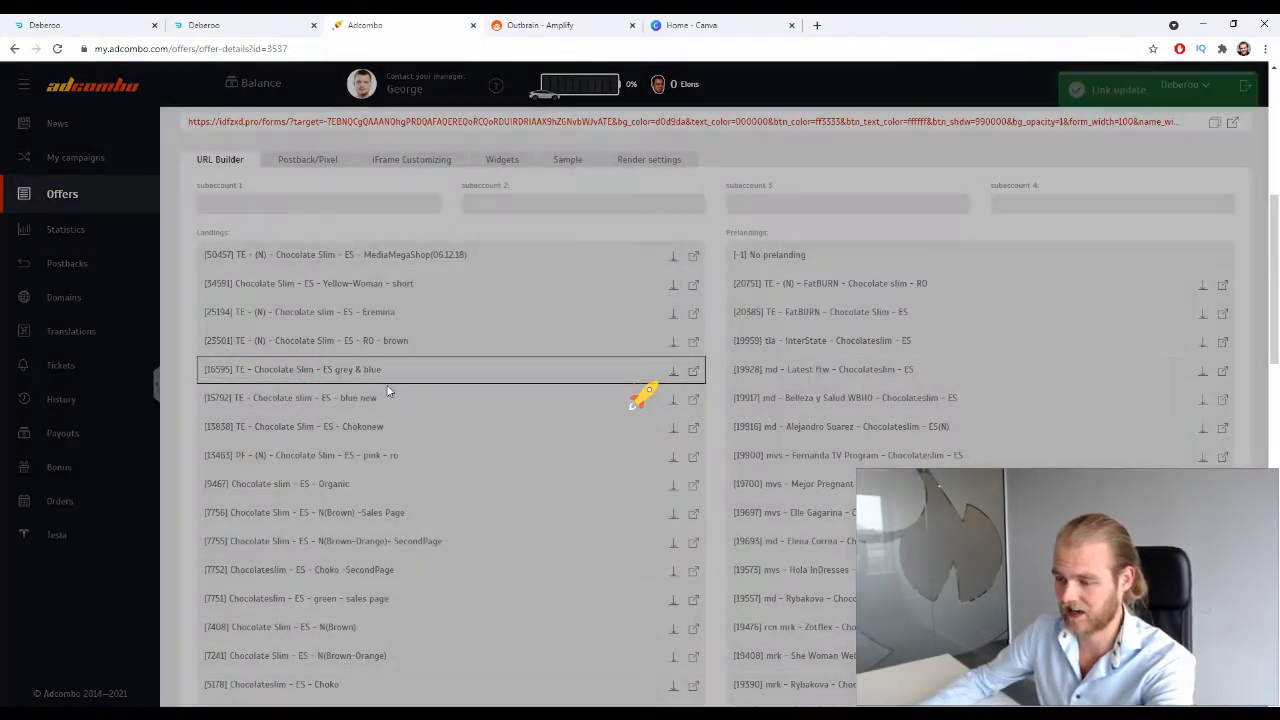
pyautogui.scroll(1, 381, 380)
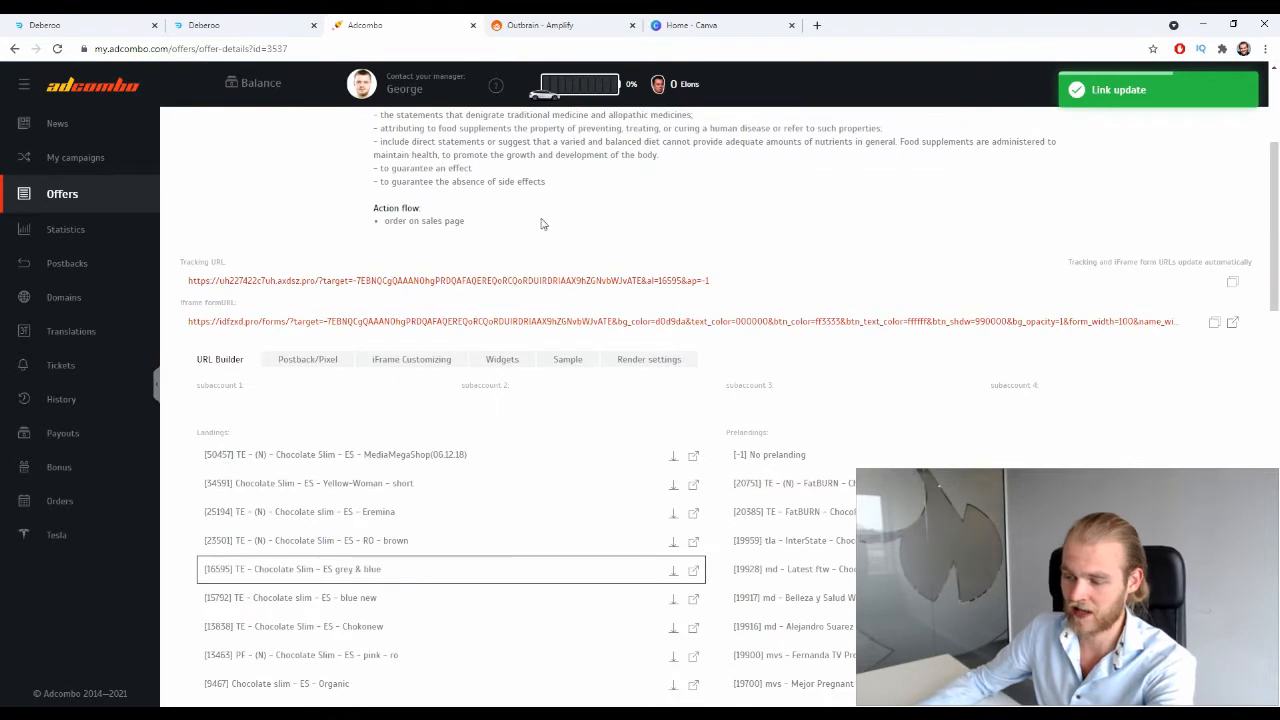
pyautogui.tripleClick(230, 280)
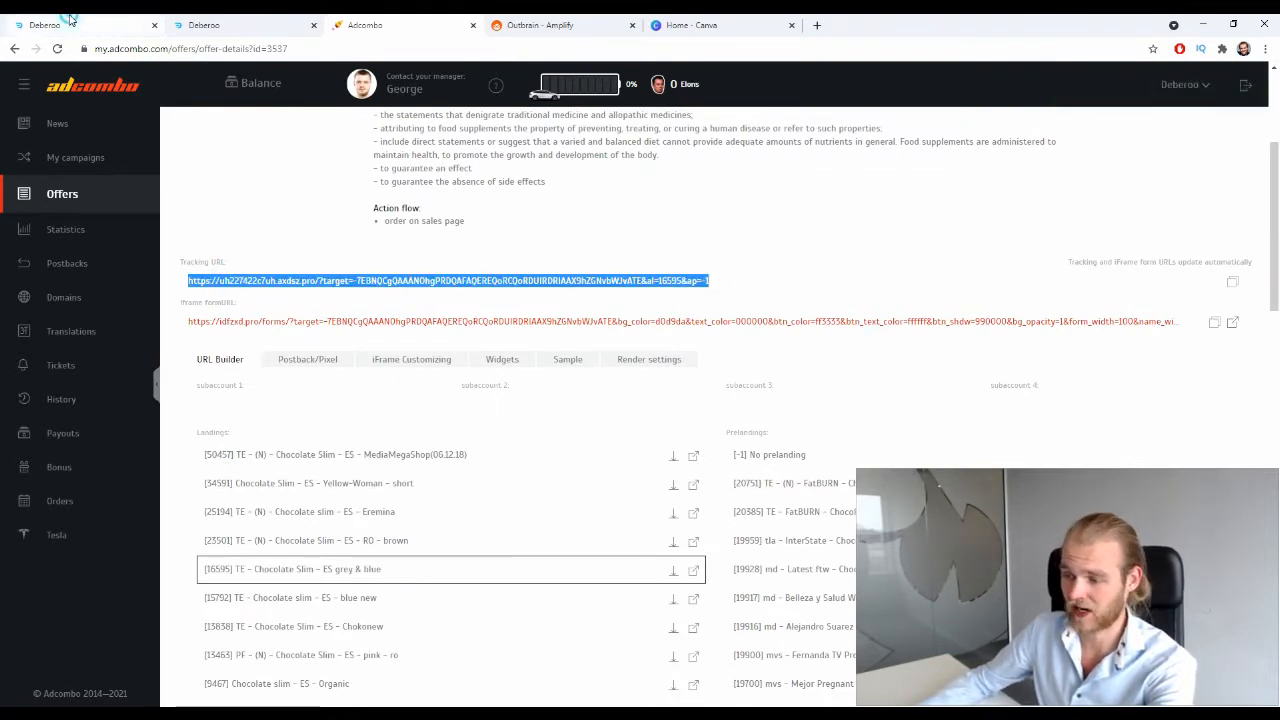
# Step: Return to the Deberoo tracker and close the new offer's form
pyautogui.click(70, 25)
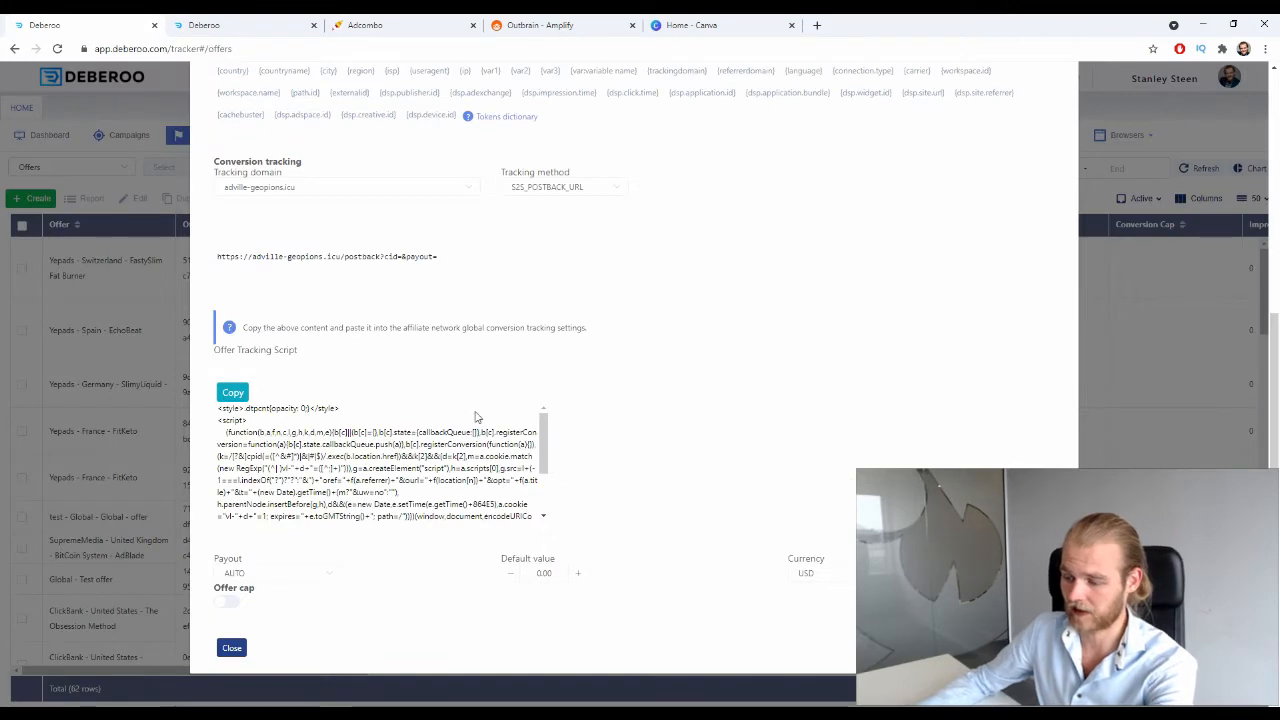
pyautogui.click(231, 648)
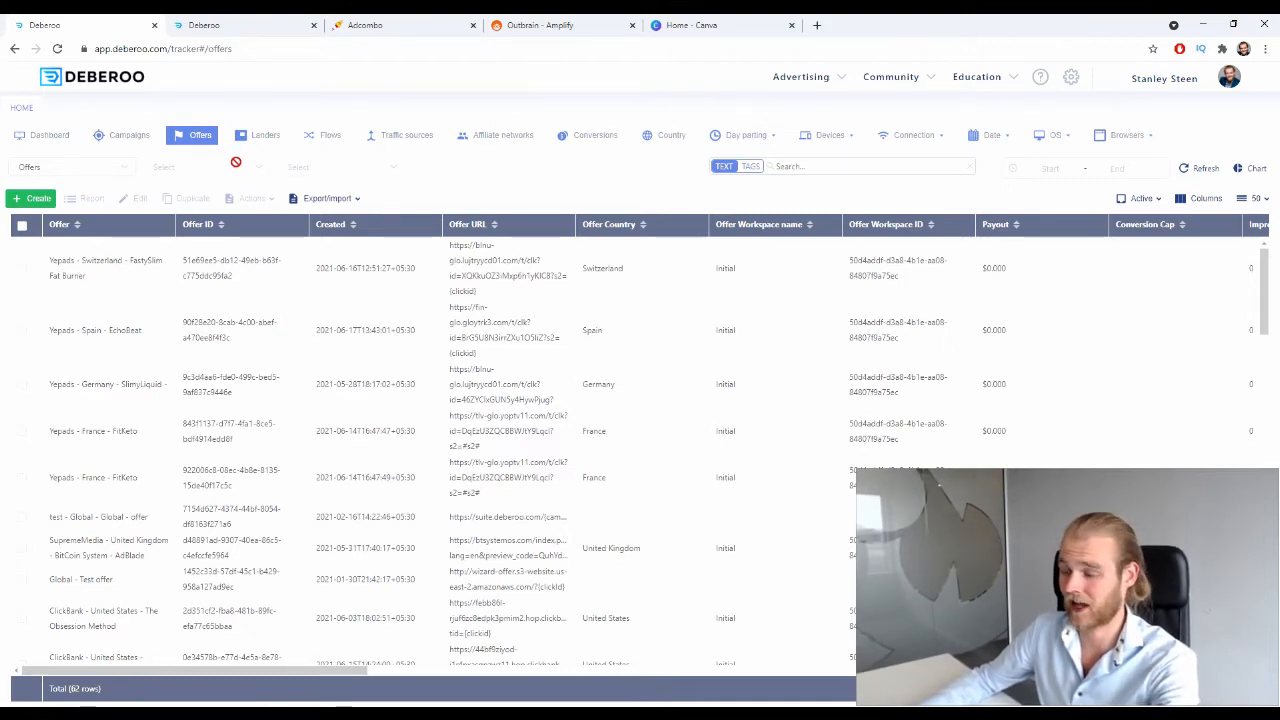
# Step: In AdCombo, preview the two FatBURN prelandings for Chocolate Slim, the RO version and the ES version
pyautogui.click(408, 20)
pyautogui.scroll(-2, 785, 188)
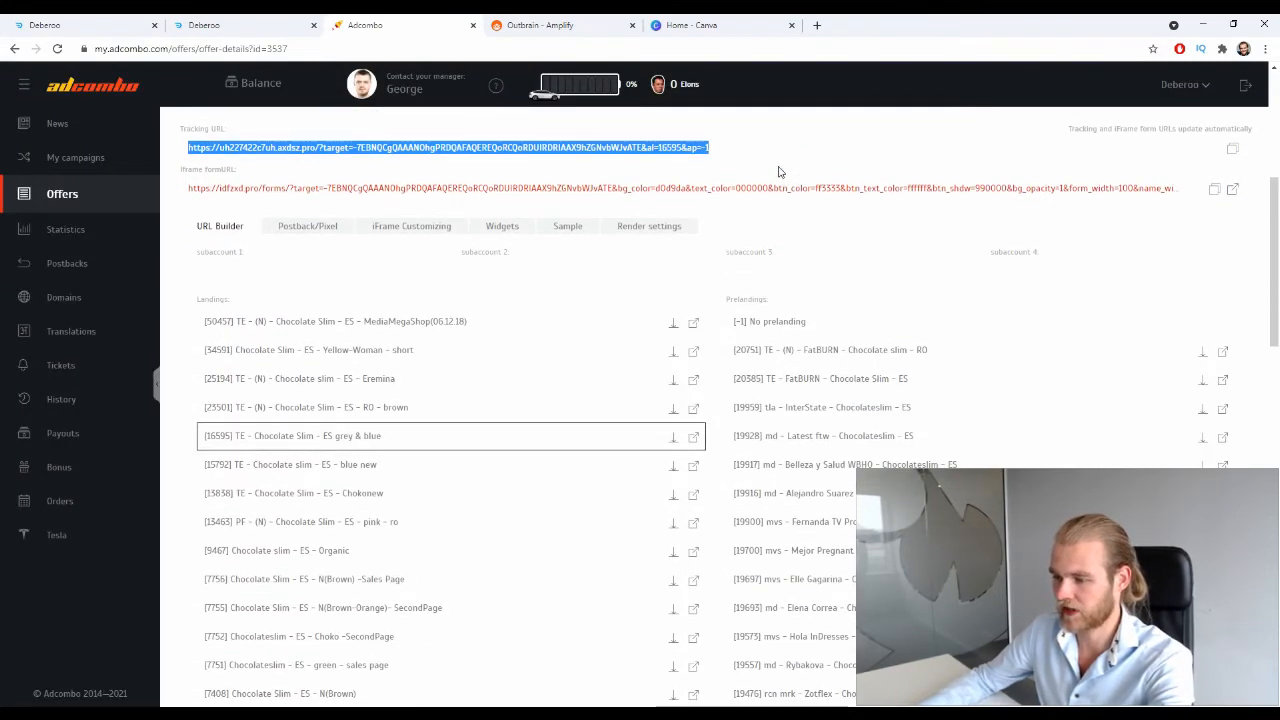
pyautogui.click(1223, 353)
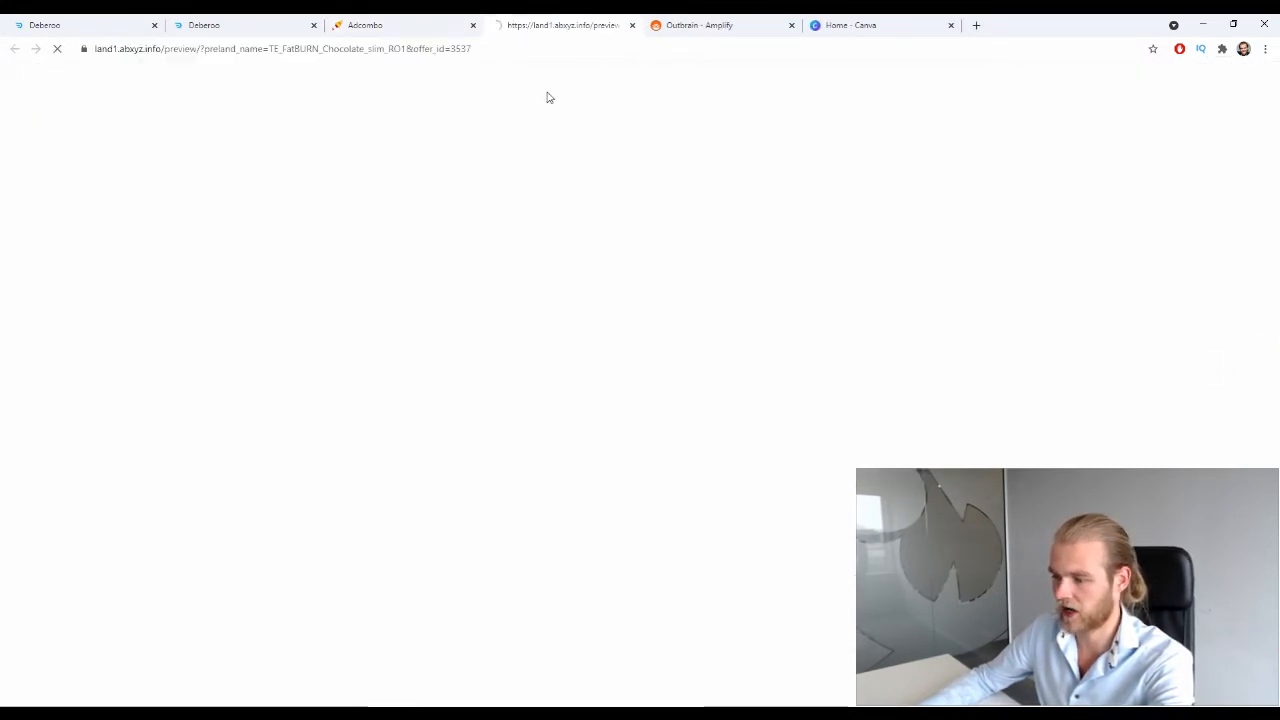
pyautogui.click(390, 20)
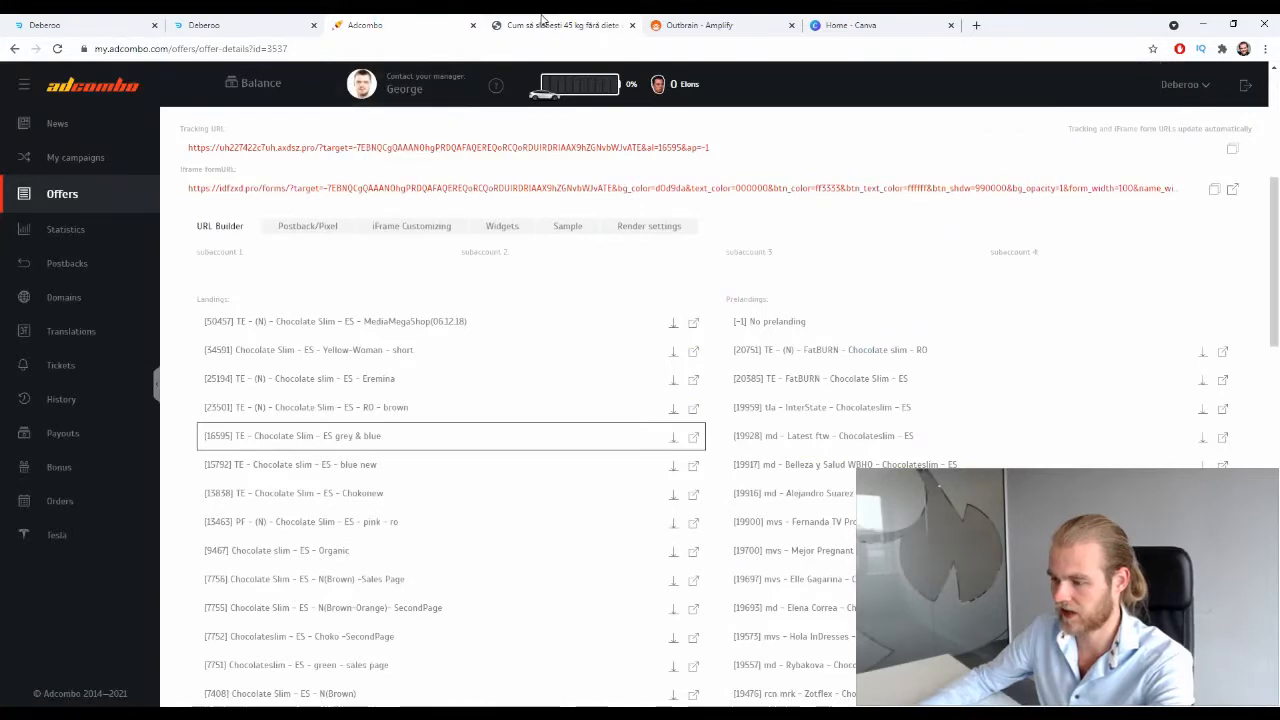
pyautogui.click(560, 24)
pyautogui.click(383, 20)
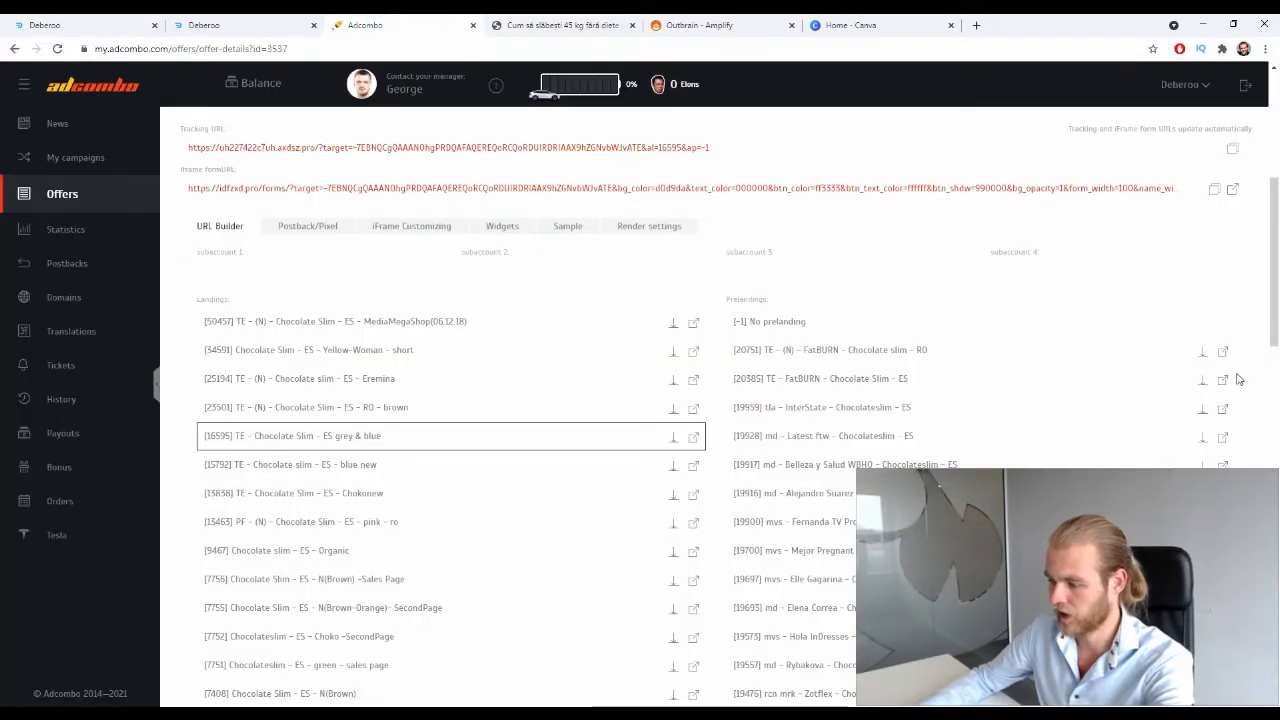
pyautogui.click(1223, 380)
pyautogui.click(408, 20)
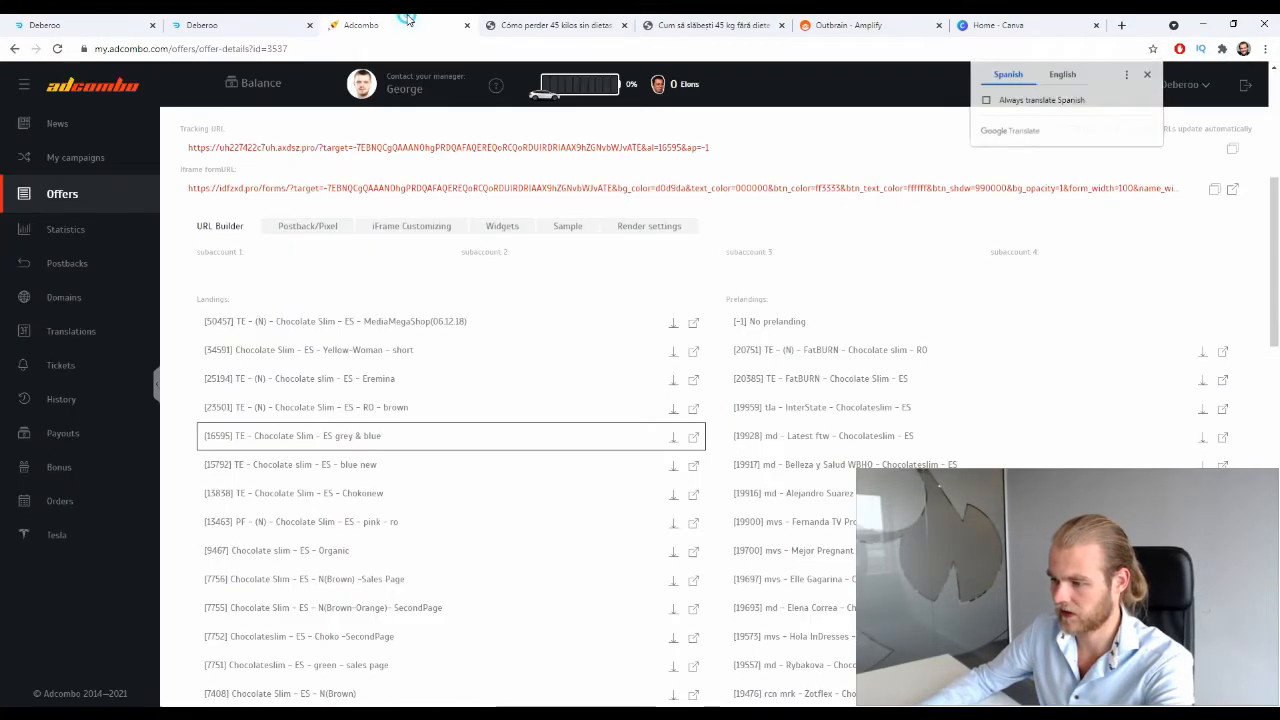
# Step: Preview the tla - InterState prelanding, close the other previews, and look through its article before closing it too
pyautogui.click(1223, 409)
pyautogui.click(684, 25)
pyautogui.click(684, 25)
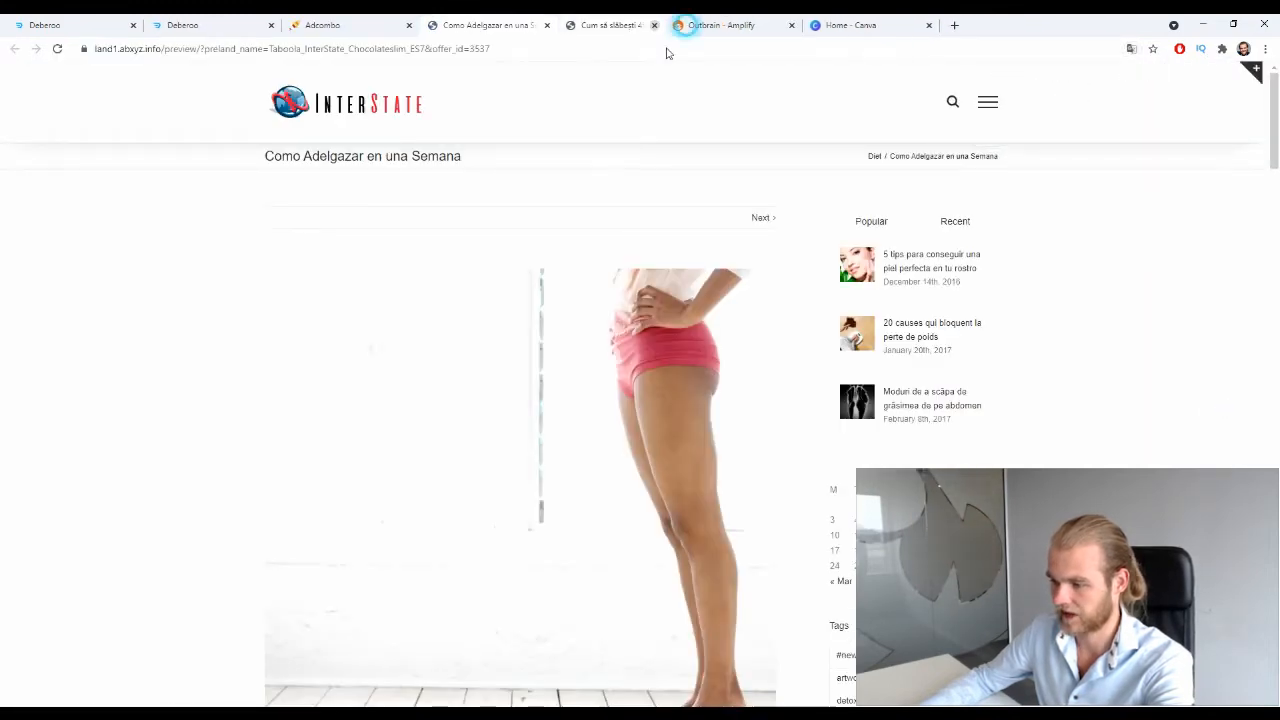
pyautogui.scroll(-5, 531, 271)
pyautogui.scroll(-20, 506, 240)
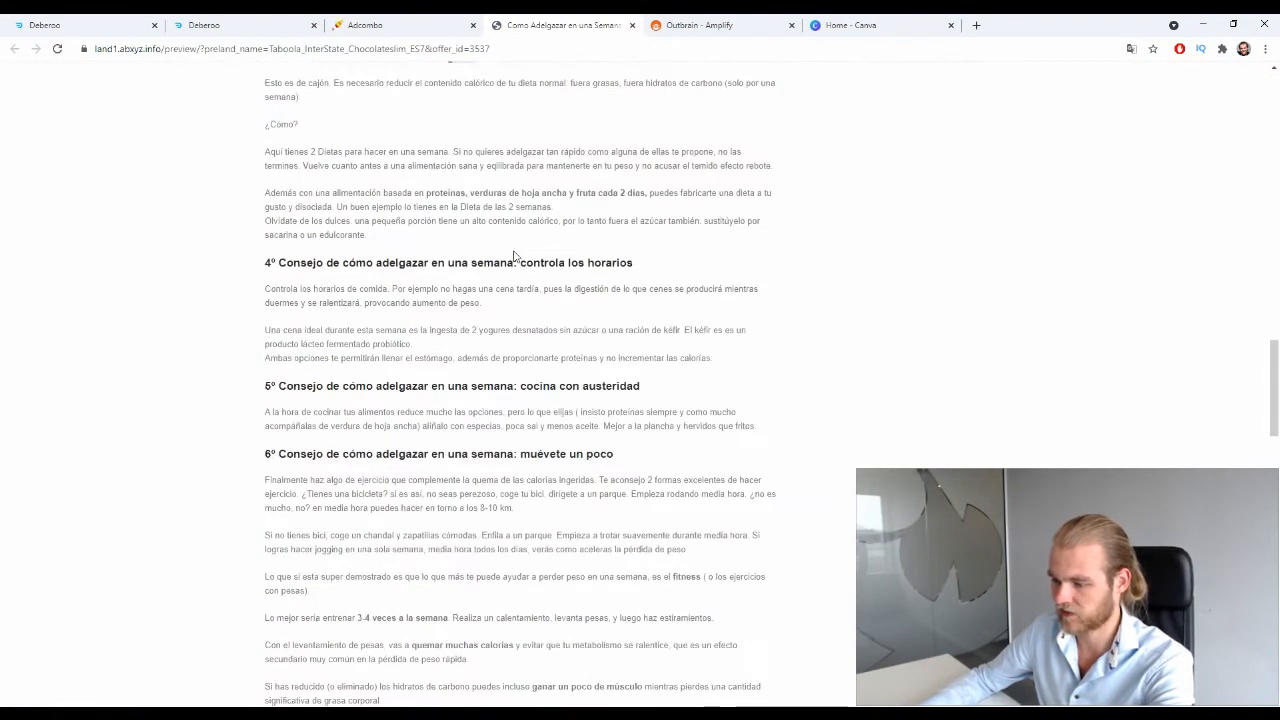
pyautogui.scroll(20, 506, 259)
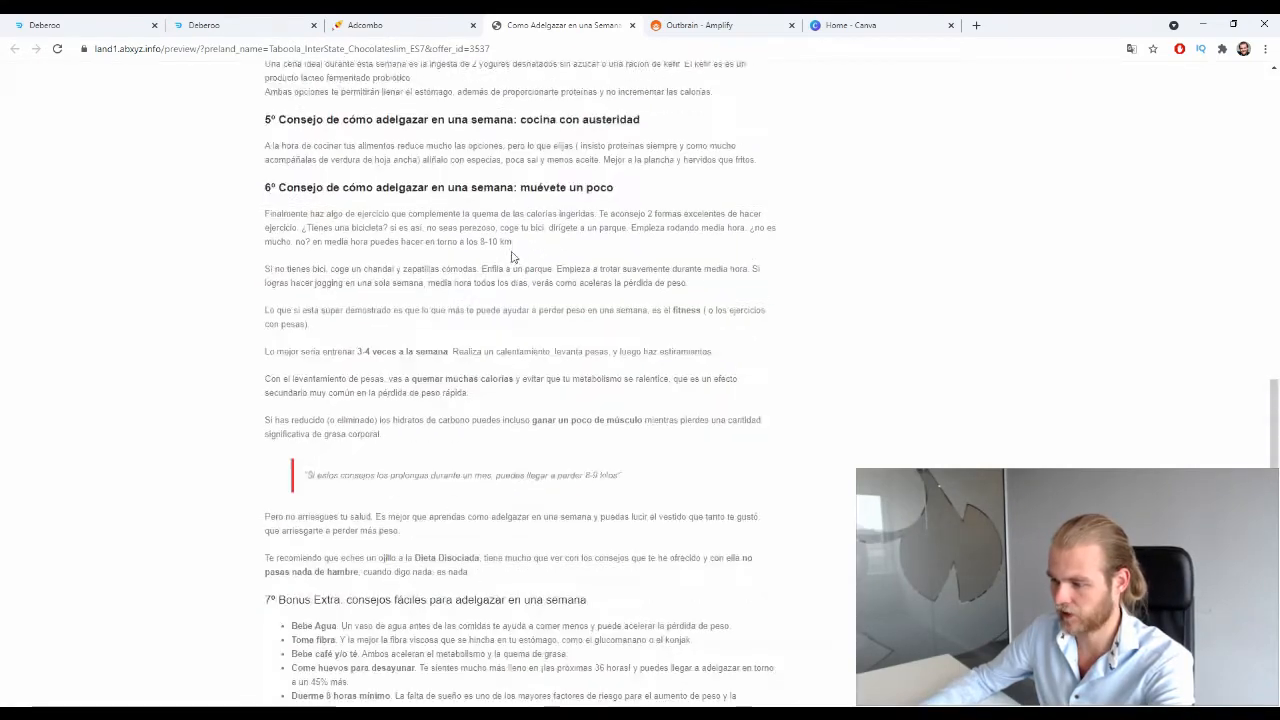
pyautogui.scroll(3, 499, 258)
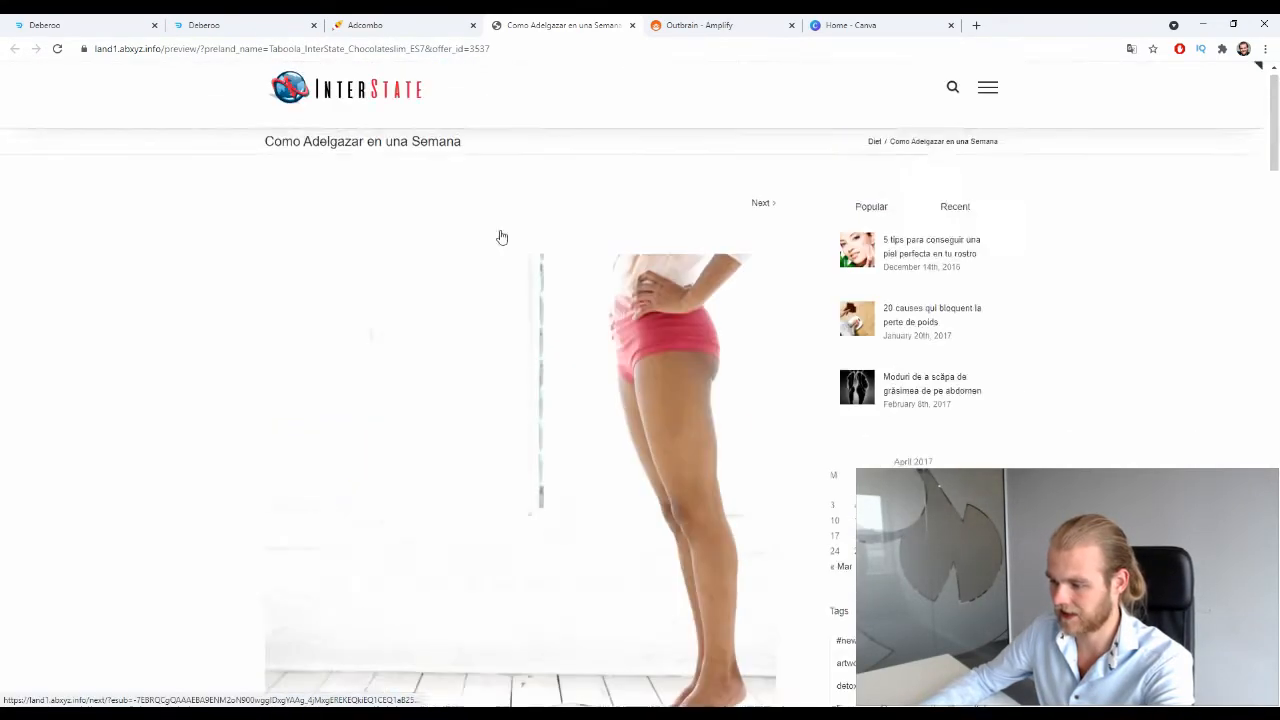
pyautogui.scroll(-6, 500, 237)
pyautogui.scroll(7, 515, 210)
pyautogui.scroll(-1, 629, 79)
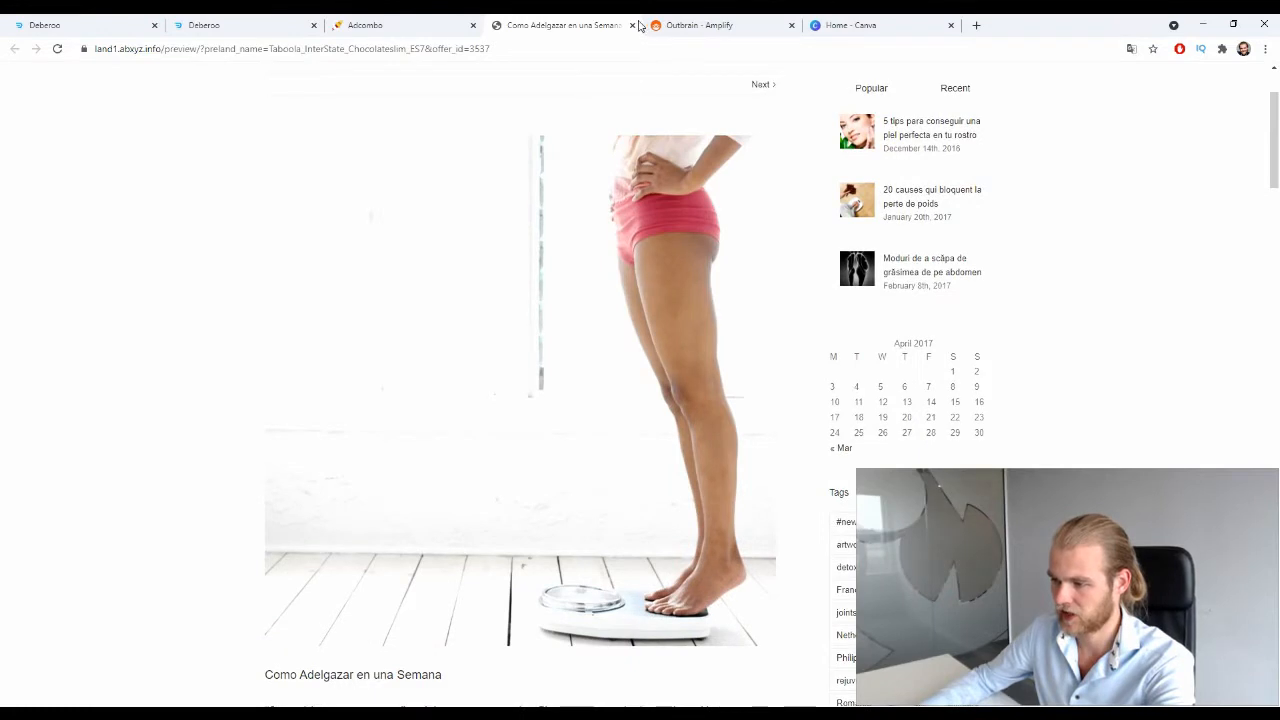
pyautogui.click(632, 25)
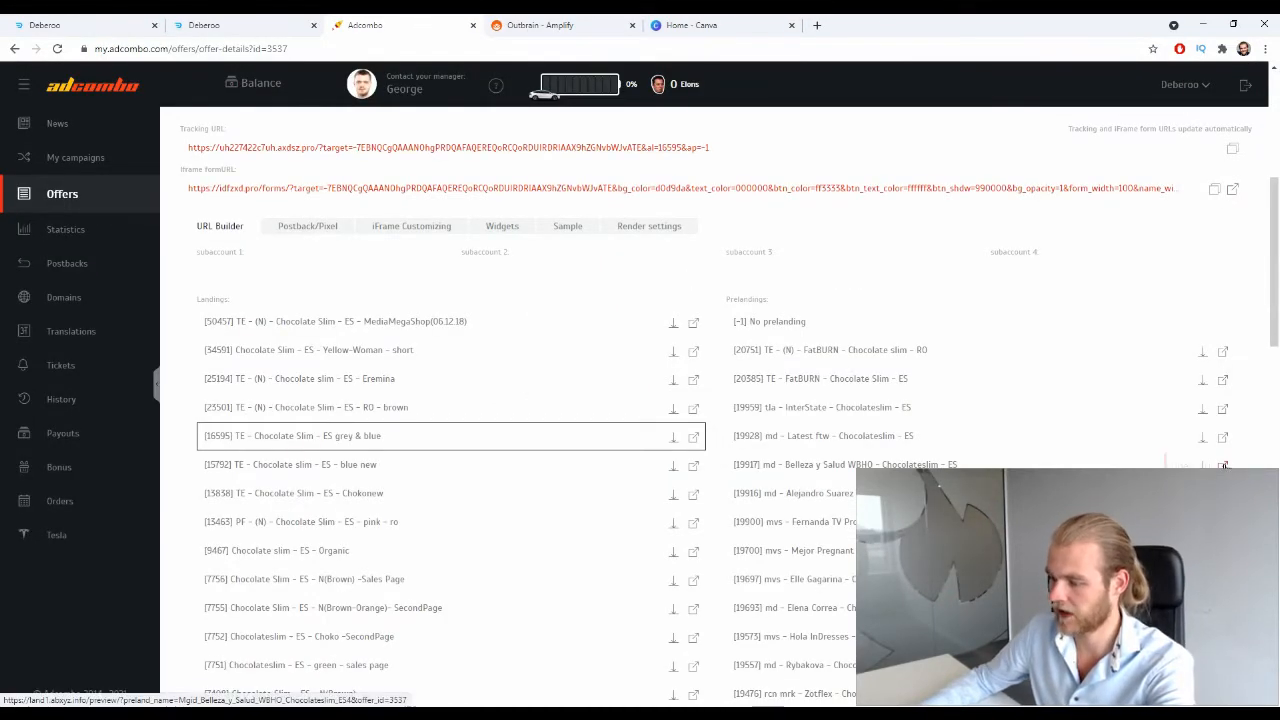
# Step: Preview the md - Latest ftw prelanding, close it, and look through the mm-bf-magazine-chocoslim-es prelanding
pyautogui.click(1221, 440)
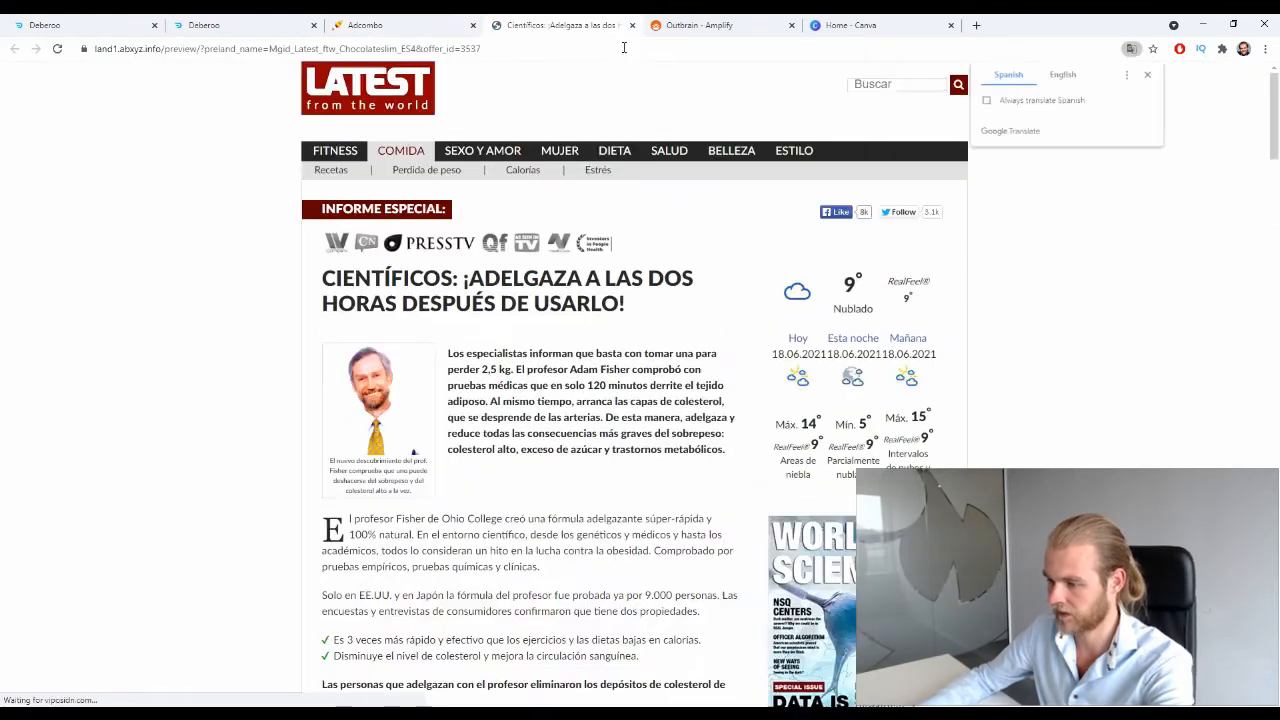
pyautogui.click(631, 25)
pyautogui.scroll(-10, 1216, 406)
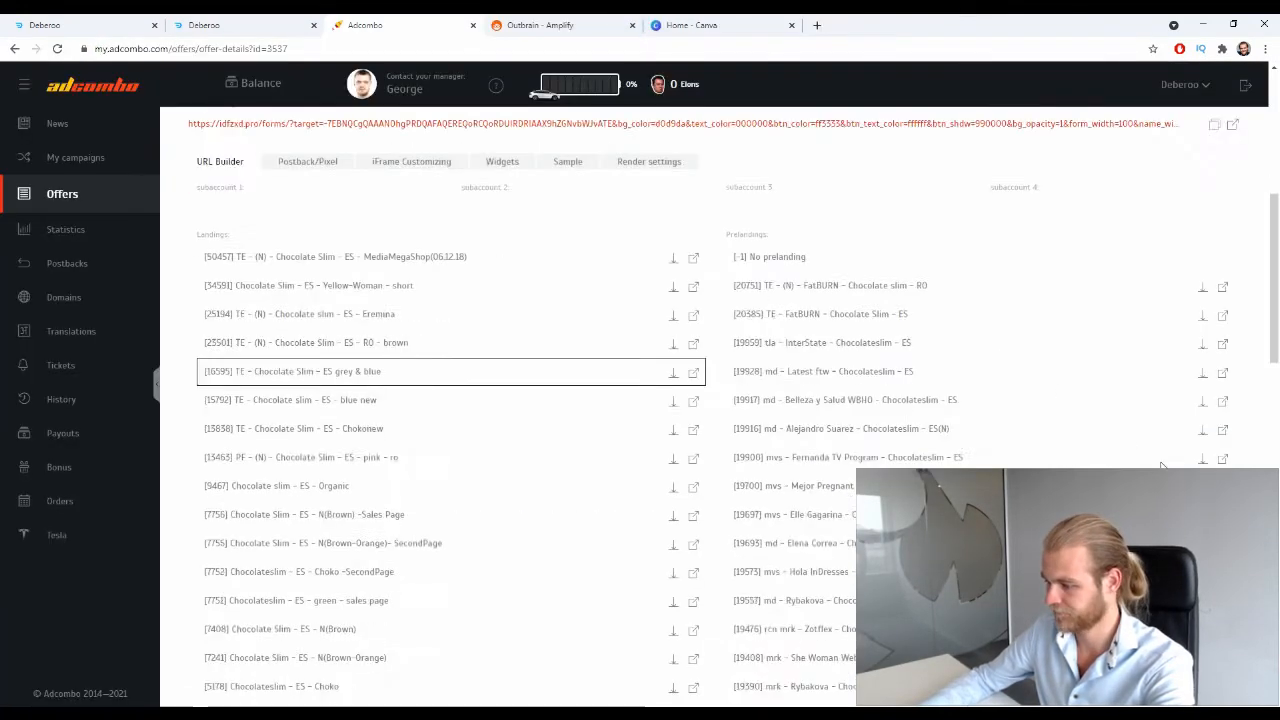
pyautogui.click(1222, 421)
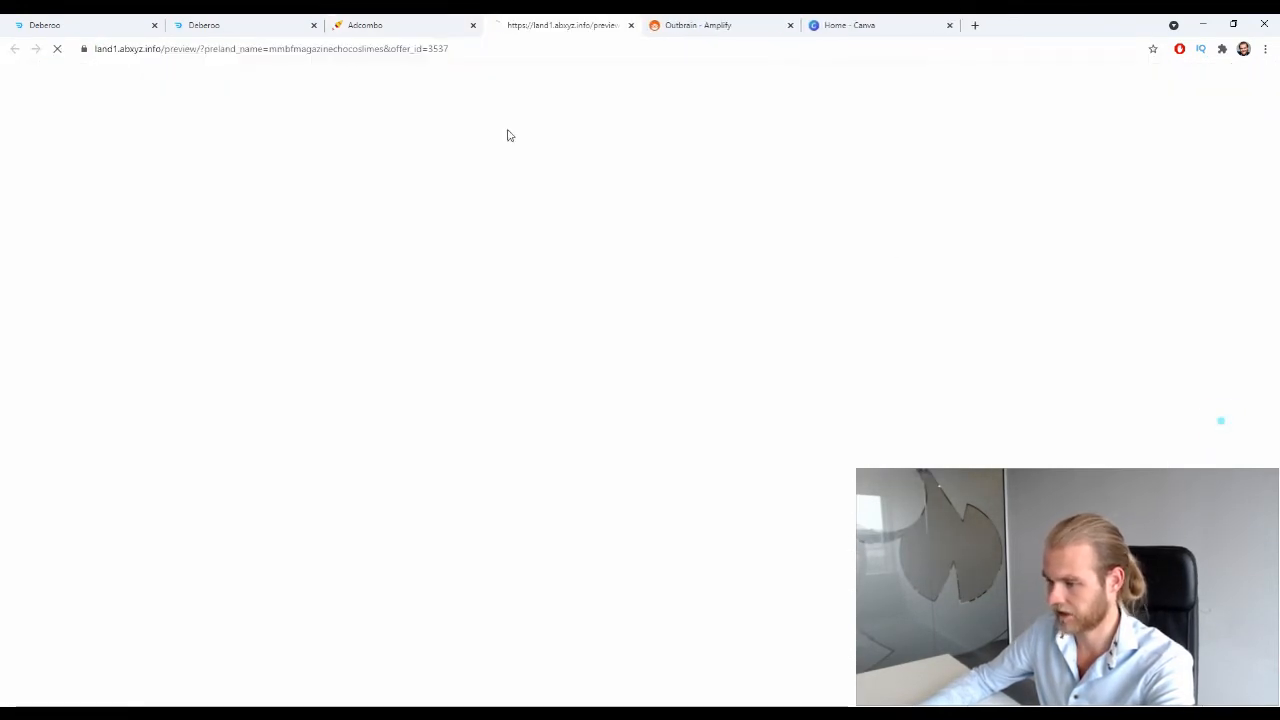
pyautogui.scroll(-10, 333, 255)
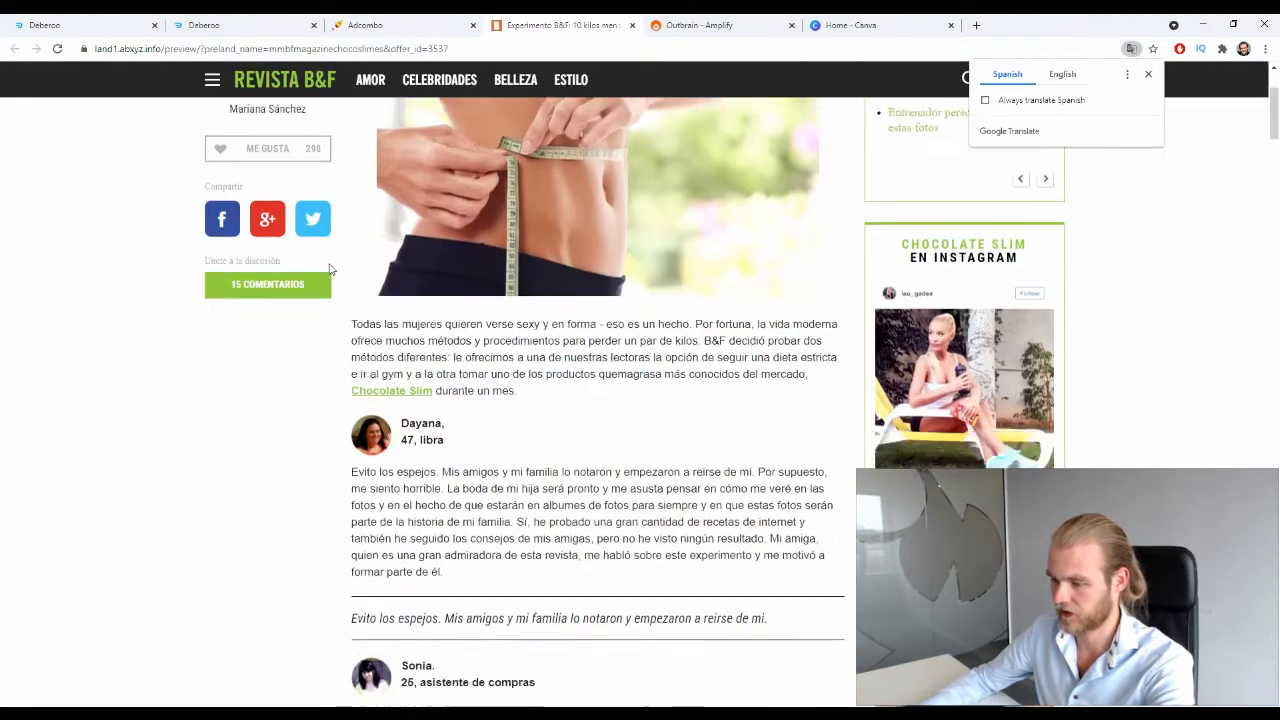
pyautogui.scroll(-6, 333, 255)
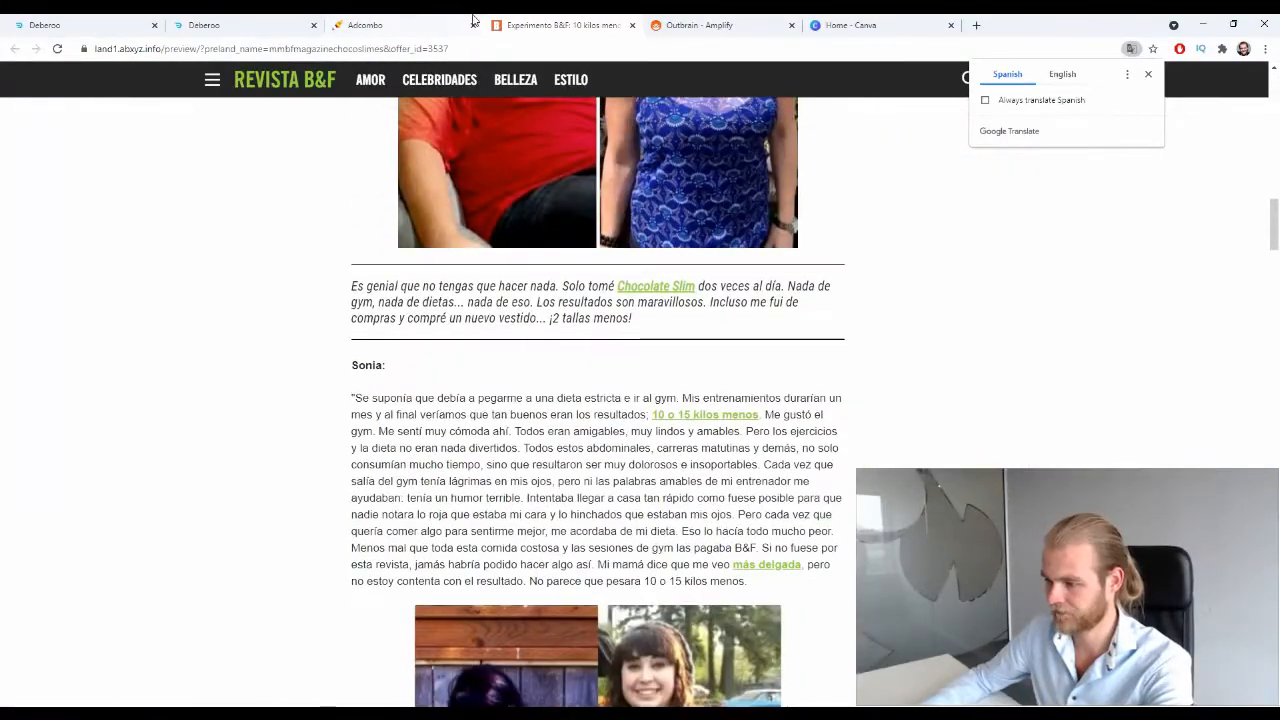
# Step: Preview the MS - Permyakova - Chocolateslim - ES prelanding and download its files from AdCombo
pyautogui.click(440, 25)
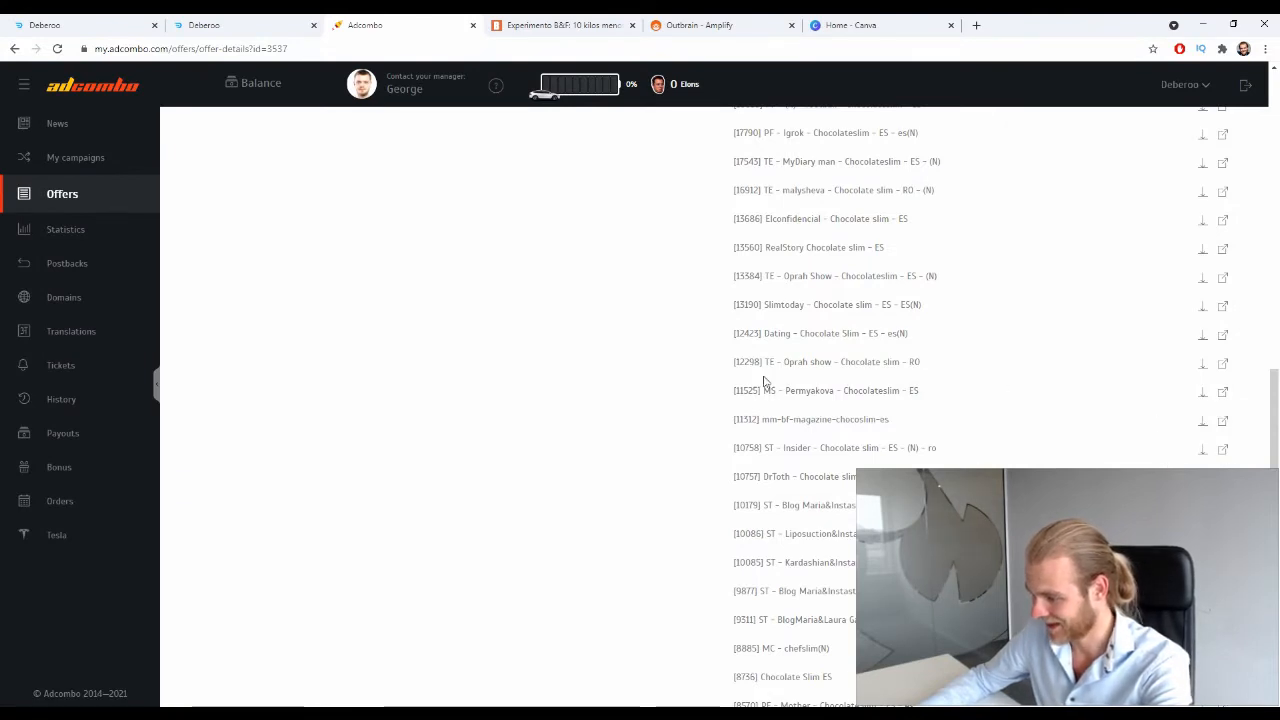
pyautogui.click(1221, 397)
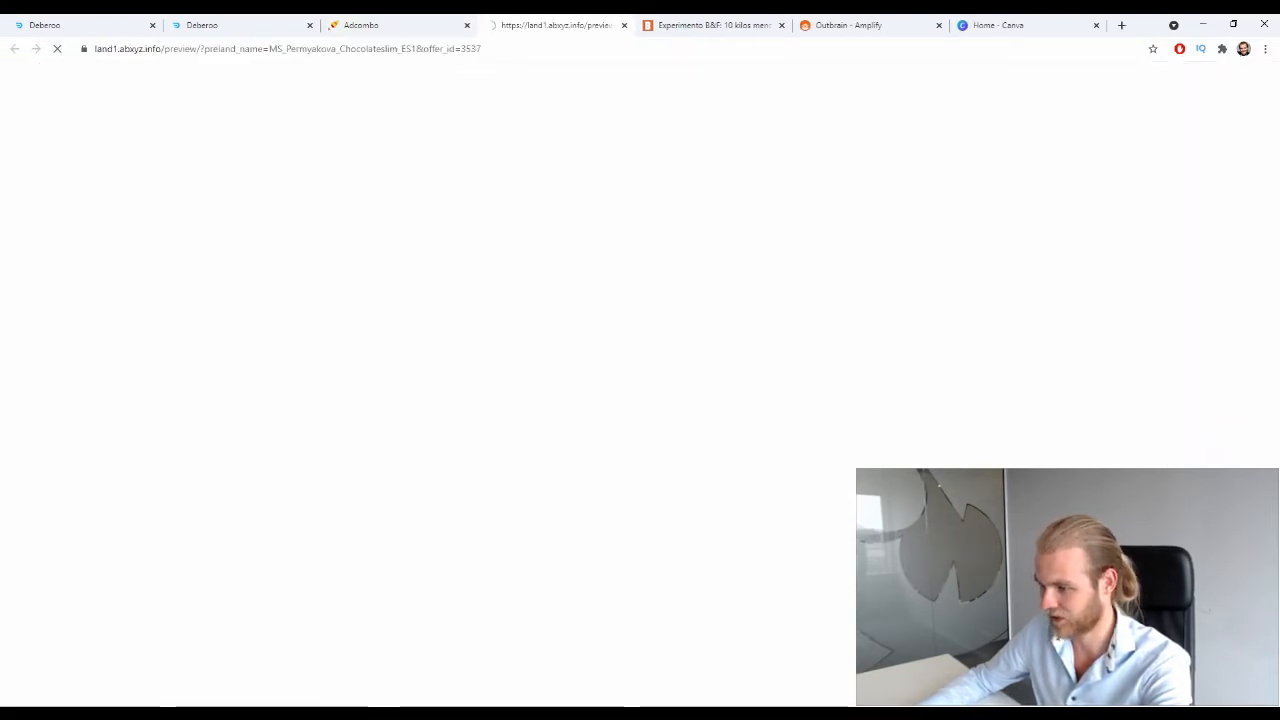
pyautogui.scroll(-2, 771, 300)
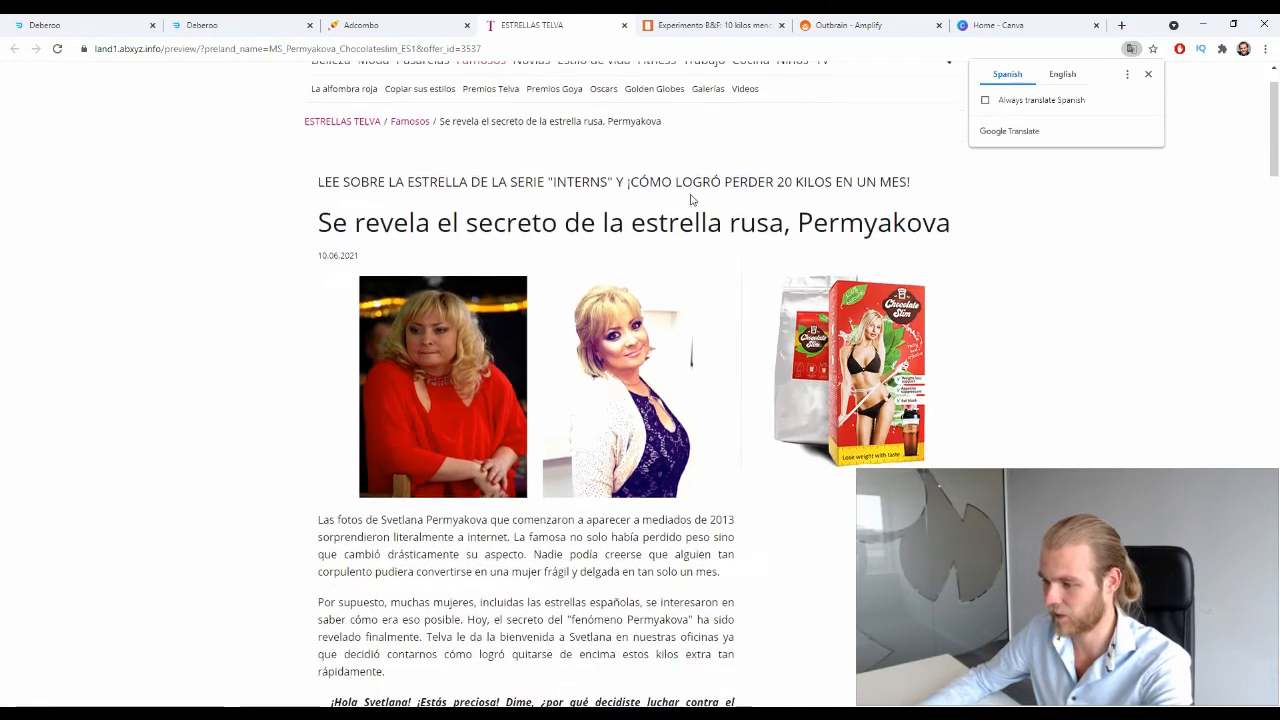
pyautogui.click(200, 25)
pyautogui.click(424, 24)
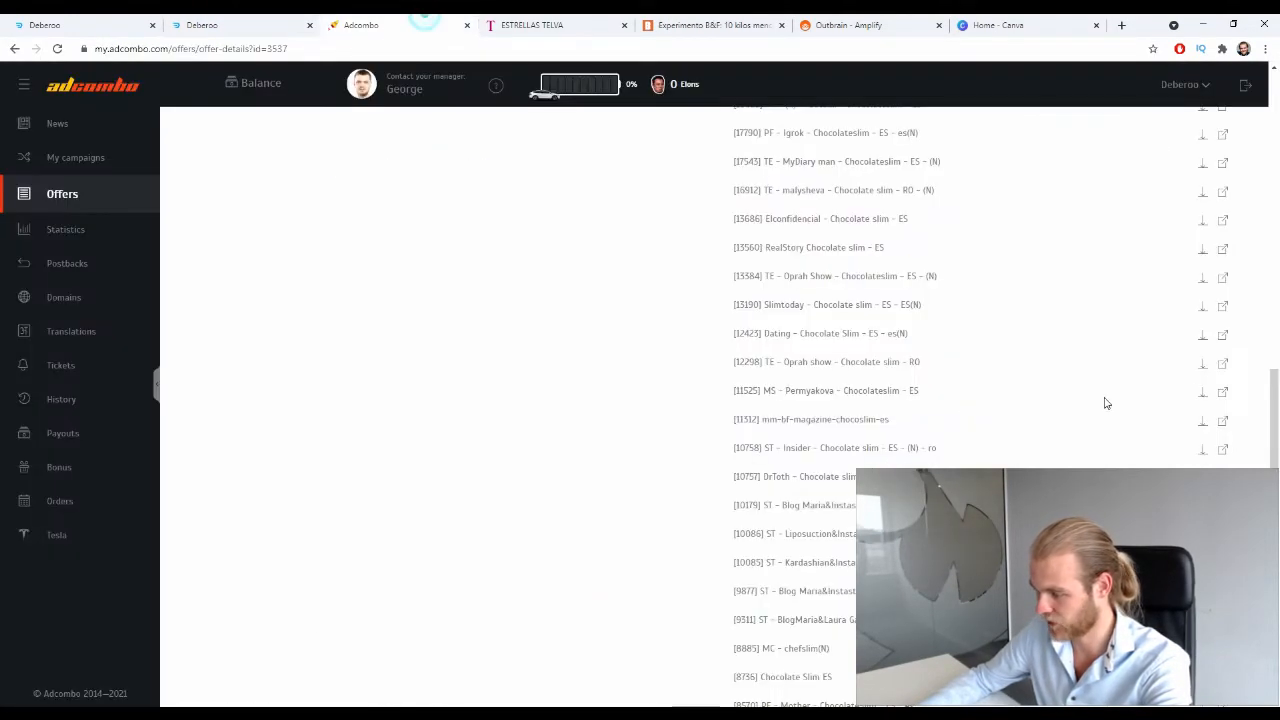
pyautogui.click(1204, 393)
pyautogui.click(654, 487)
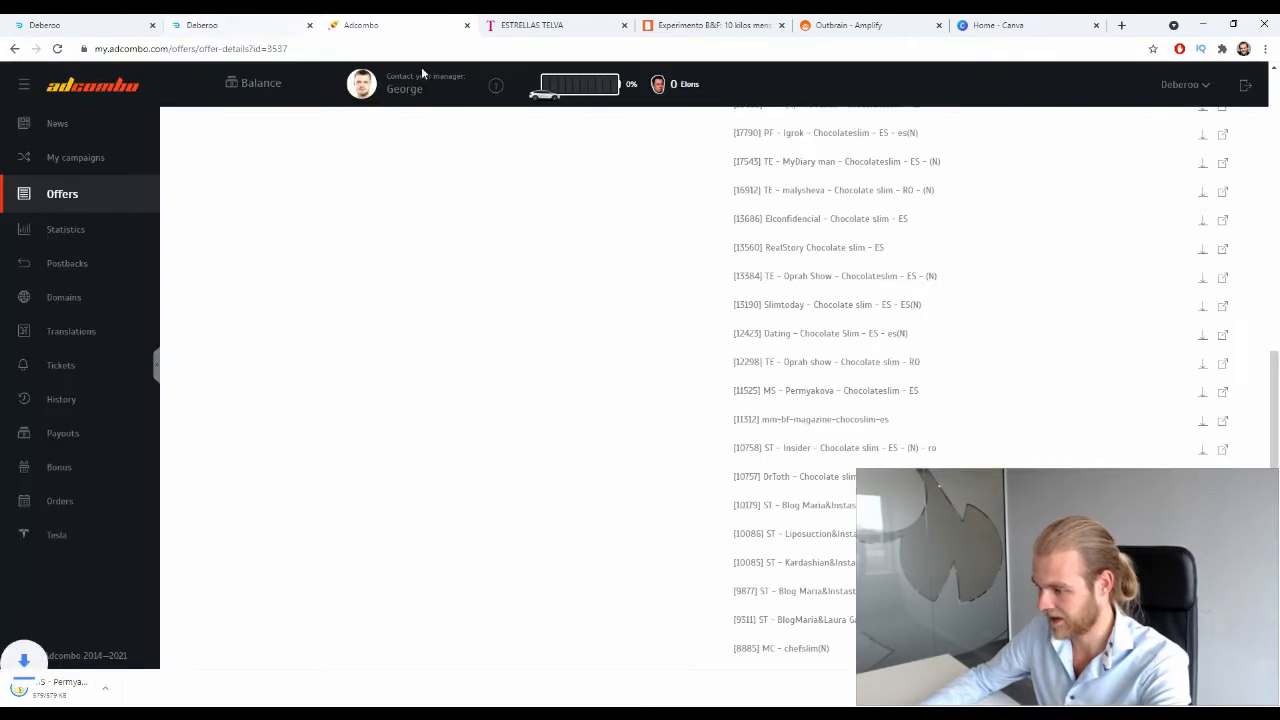
# Step: Preview the mm-bf-magazine-chocoslim-es prelanding again and download its files from AdCombo
pyautogui.click(1223, 421)
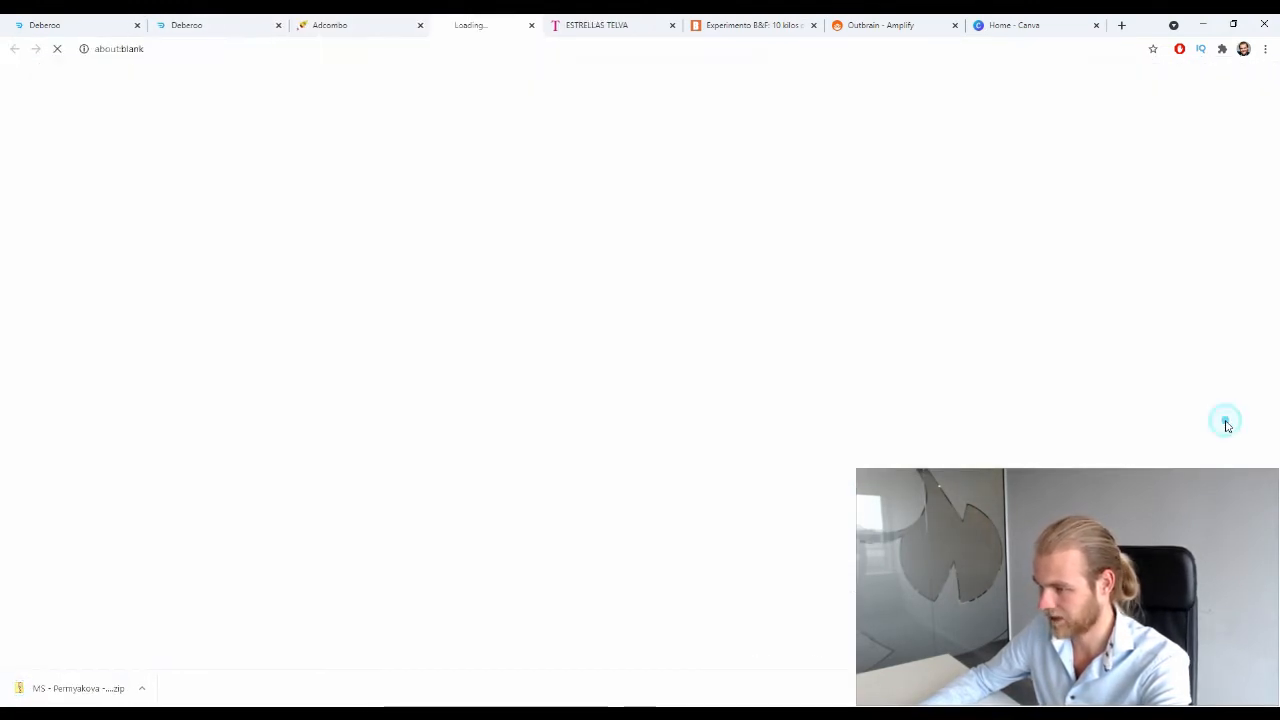
pyautogui.click(340, 25)
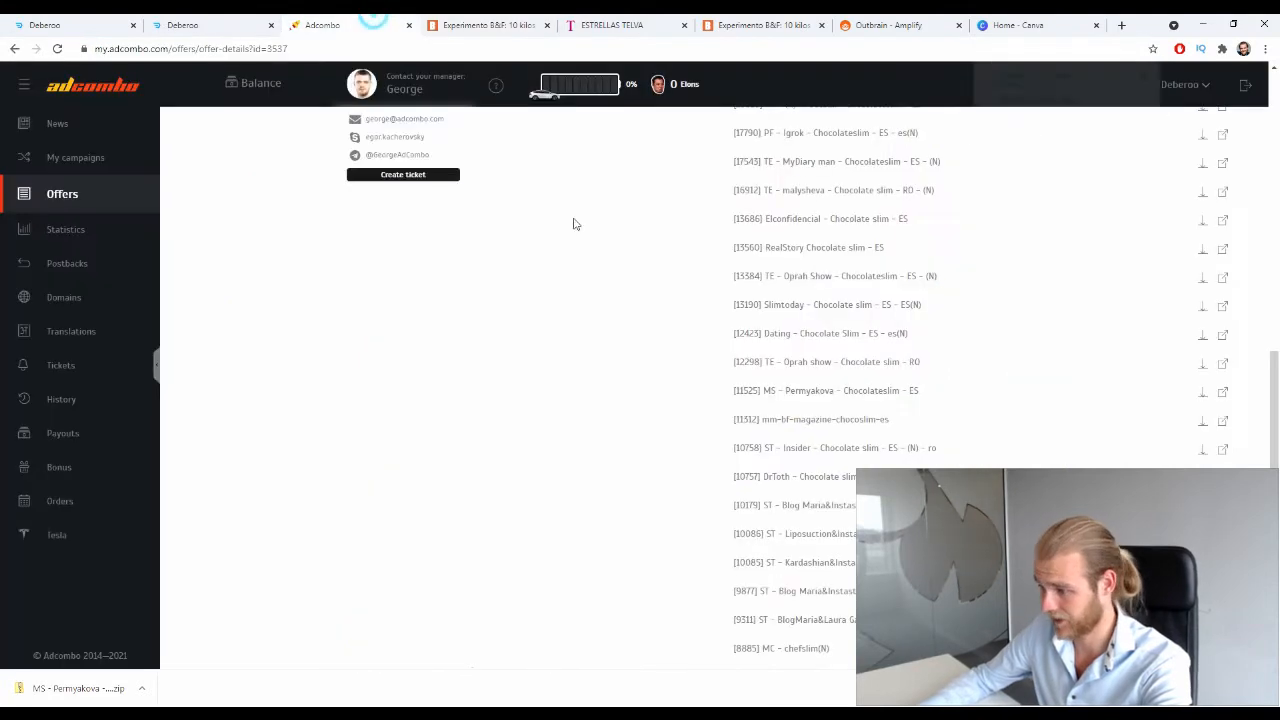
pyautogui.click(1202, 421)
pyautogui.click(665, 467)
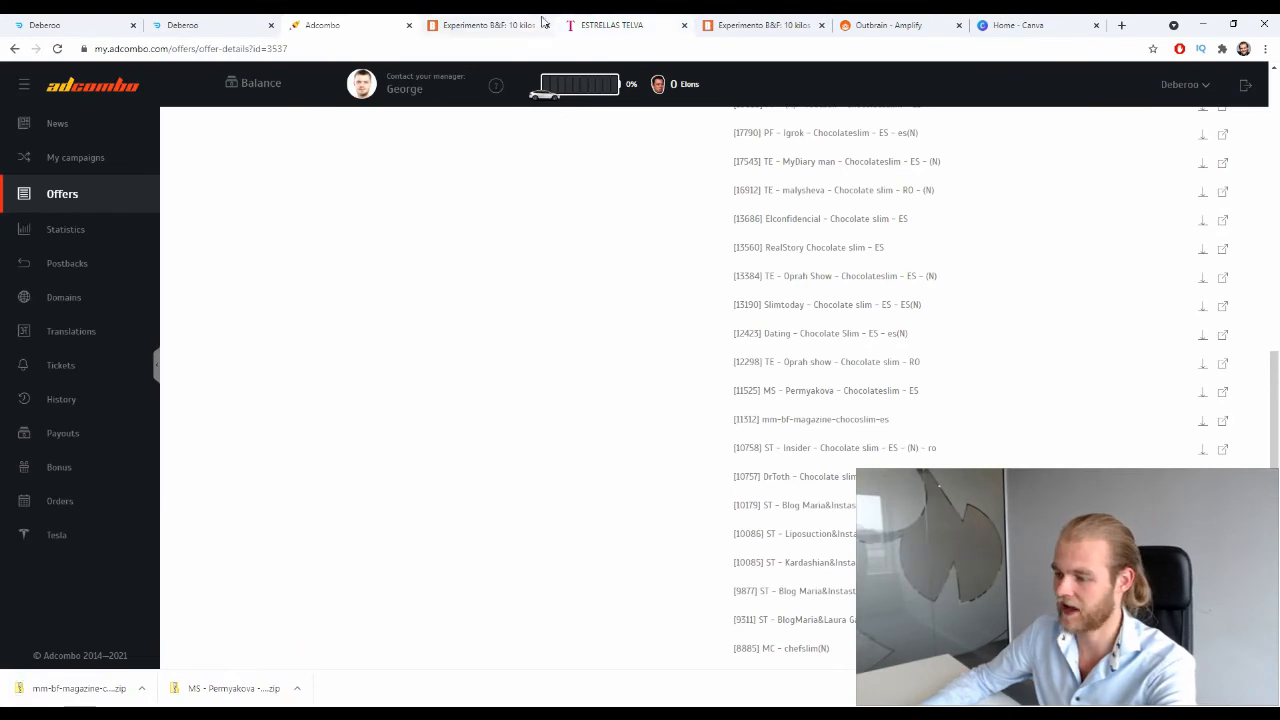
# Step: Close the duplicate magazine preview and the Estrellas Telva preview
pyautogui.click(476, 23)
pyautogui.click(546, 26)
pyautogui.click(544, 27)
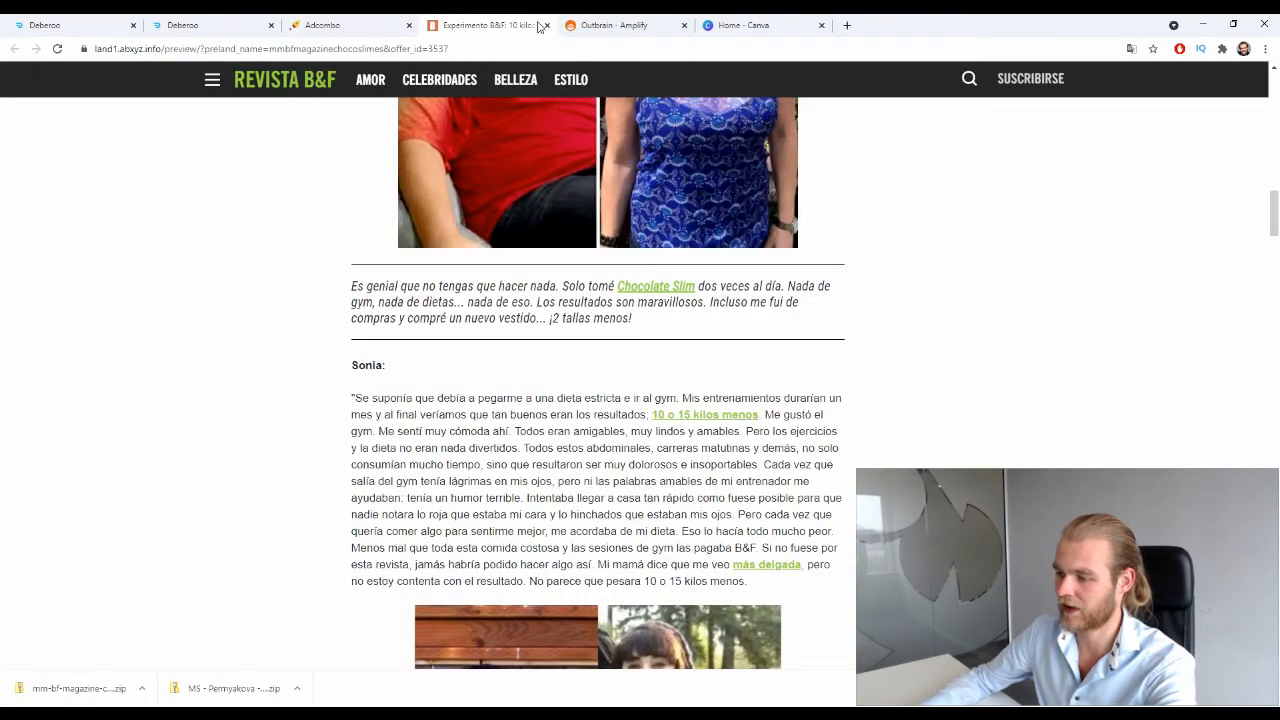
# Step: Close the magazine preview and create a Deberoo landing page named "ES - Chocolate Slim - AdCombo" from the downloaded MS - Permyakova - Chocolateslim - ES ZIP
pyautogui.click(561, 25)
pyautogui.click(238, 22)
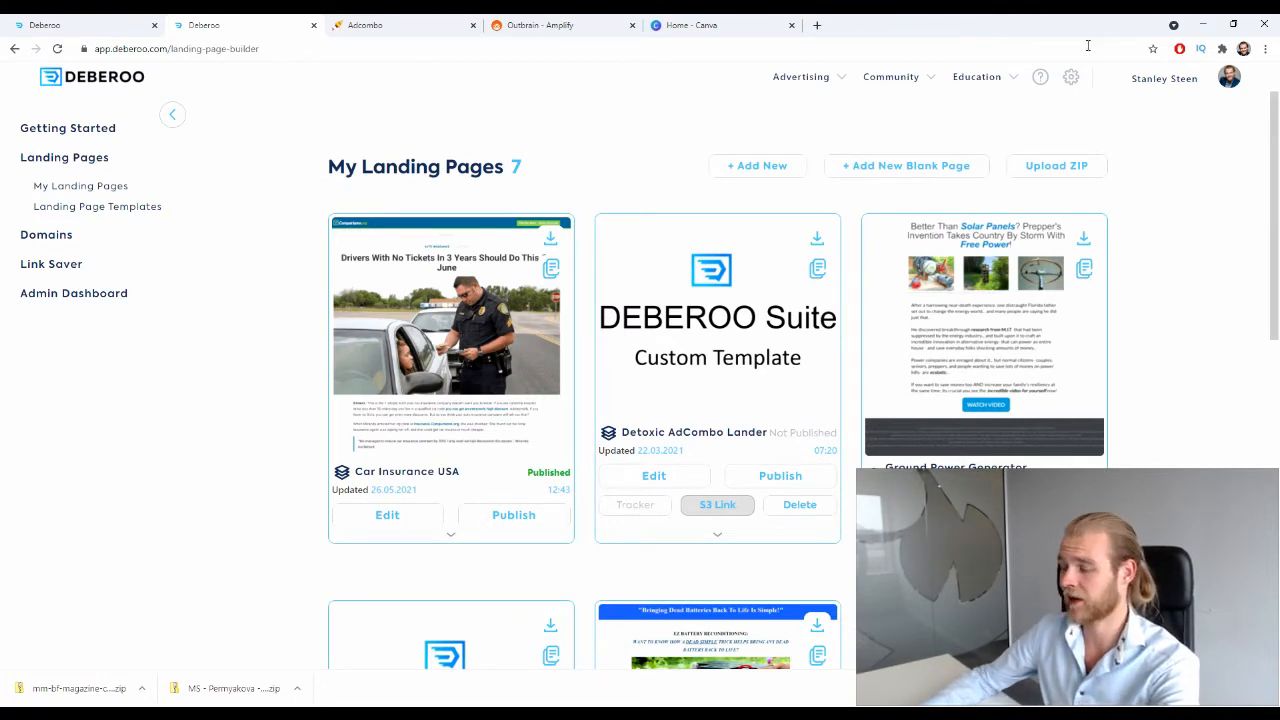
pyautogui.click(1097, 175)
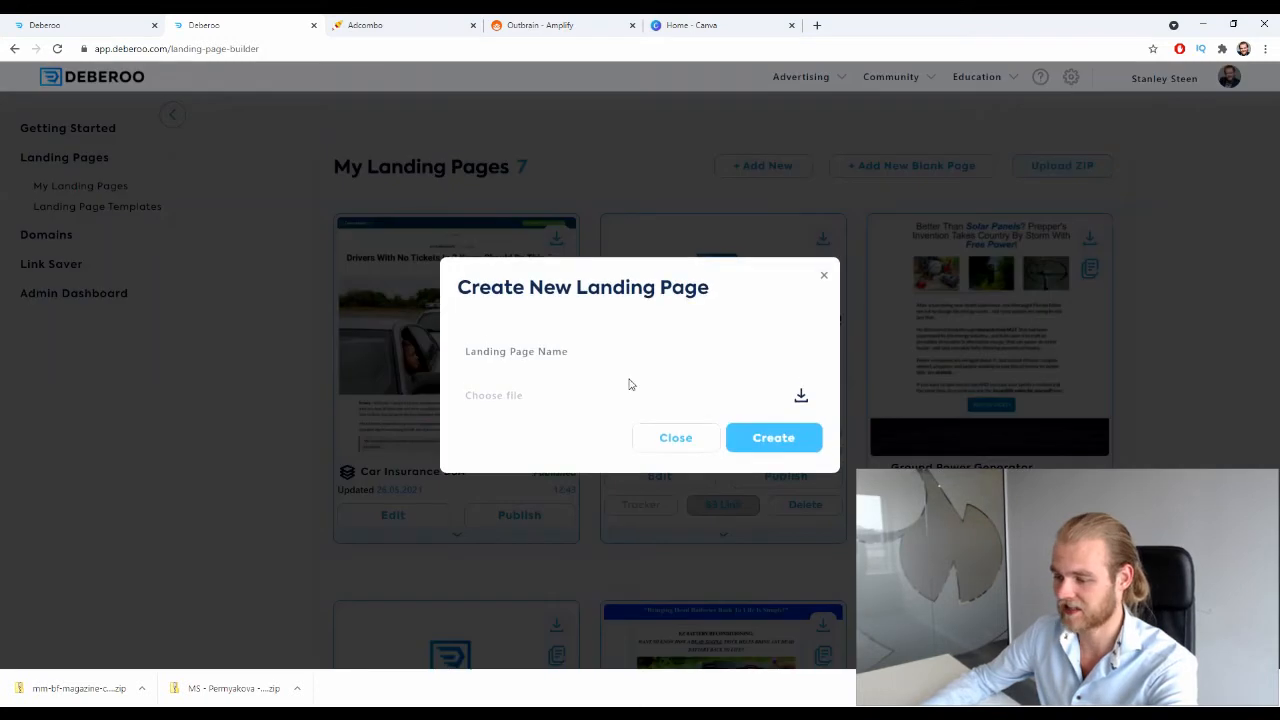
pyautogui.click(624, 349)
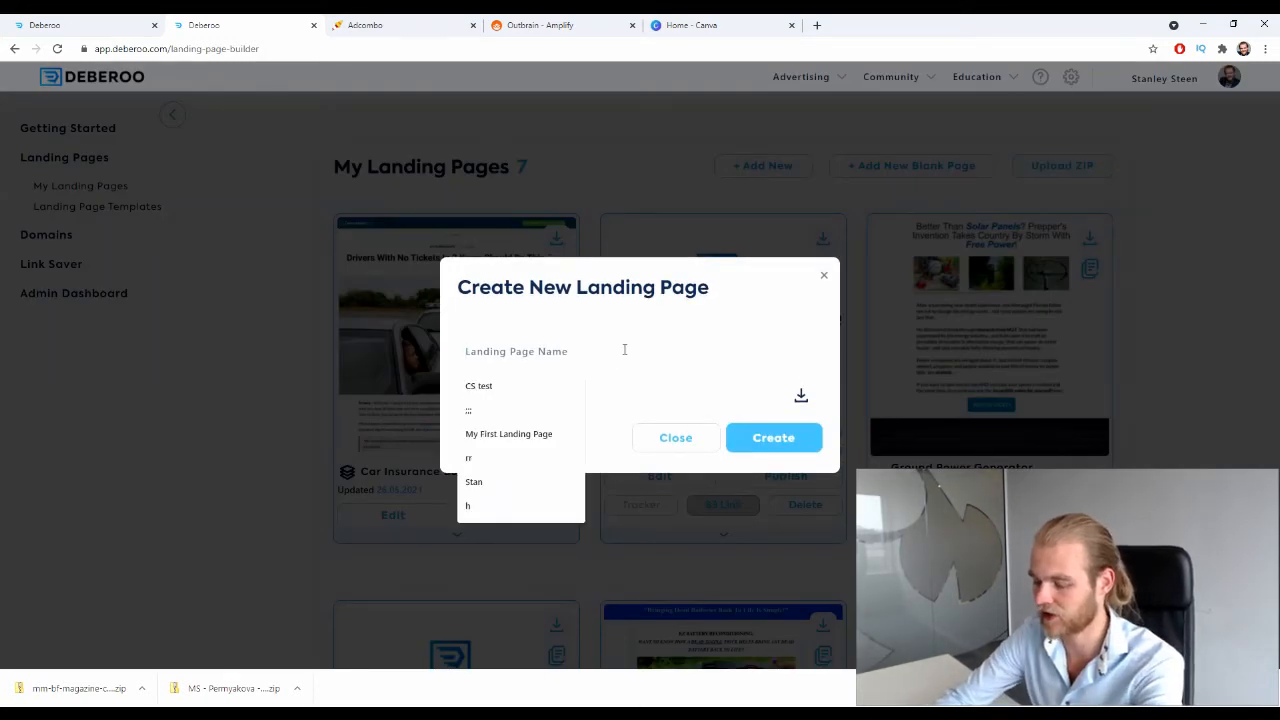
pyautogui.write('ES')
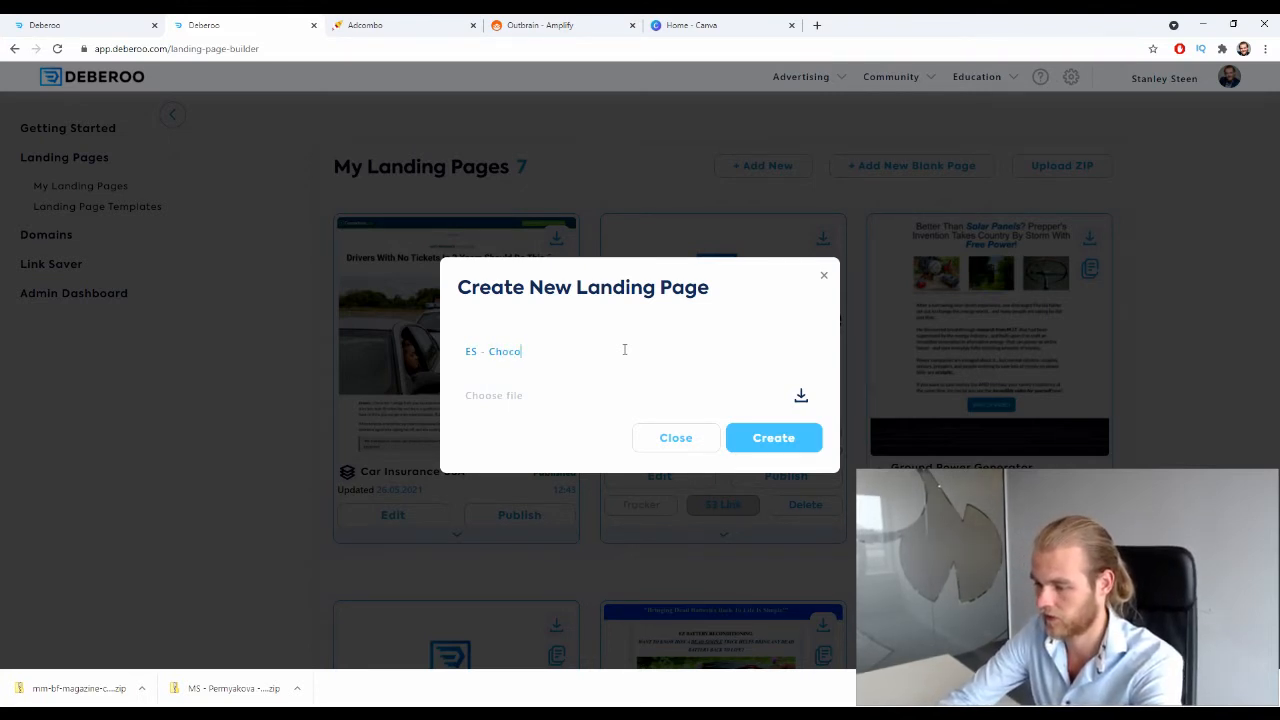
pyautogui.write('- Chocolate Slim - AdCombo')
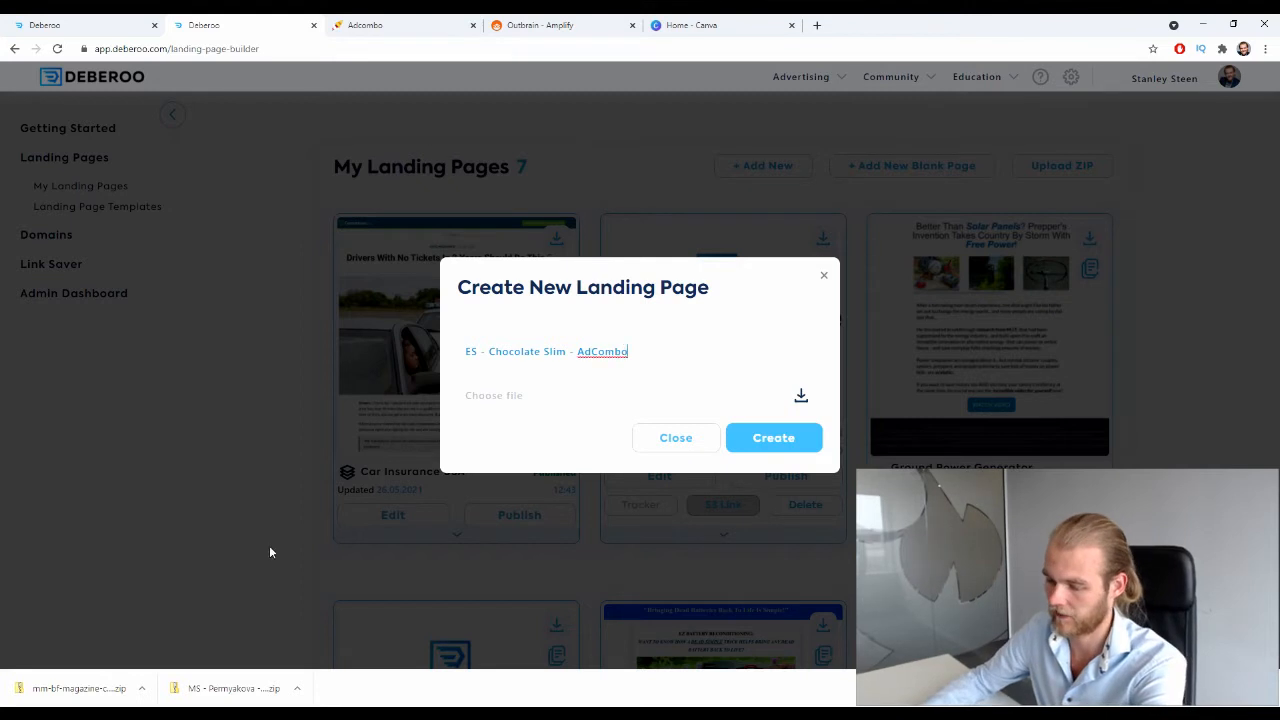
pyautogui.moveTo(191, 696); pyautogui.dragTo(585, 410)
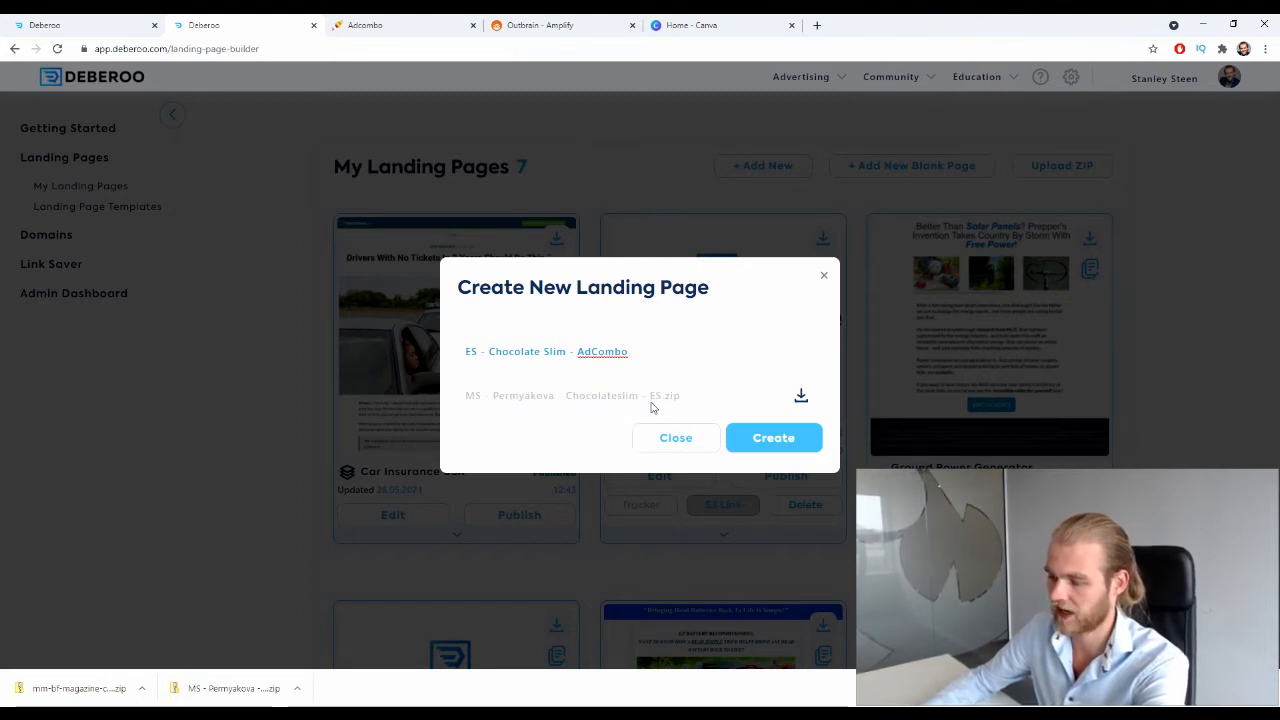
pyautogui.click(770, 438)
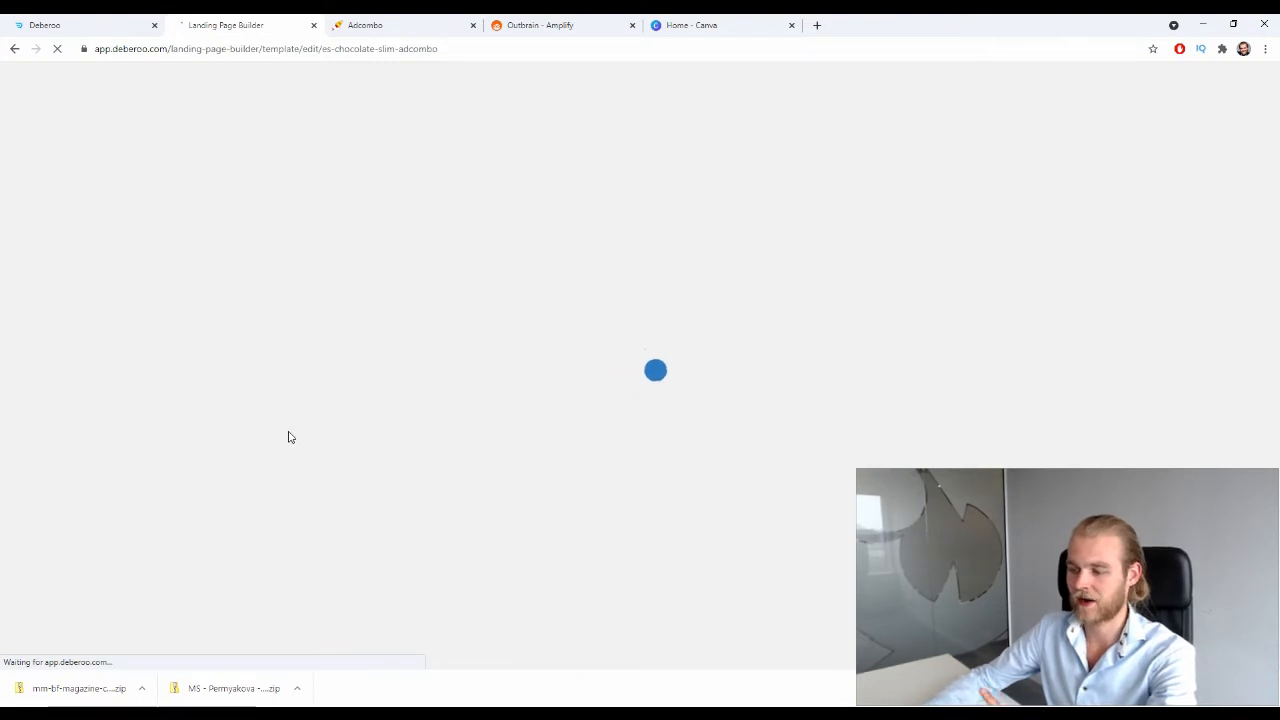
# Step: Look through the imported landing page and open its page info with the destination URL setting
pyautogui.scroll(-10, 640, 222)
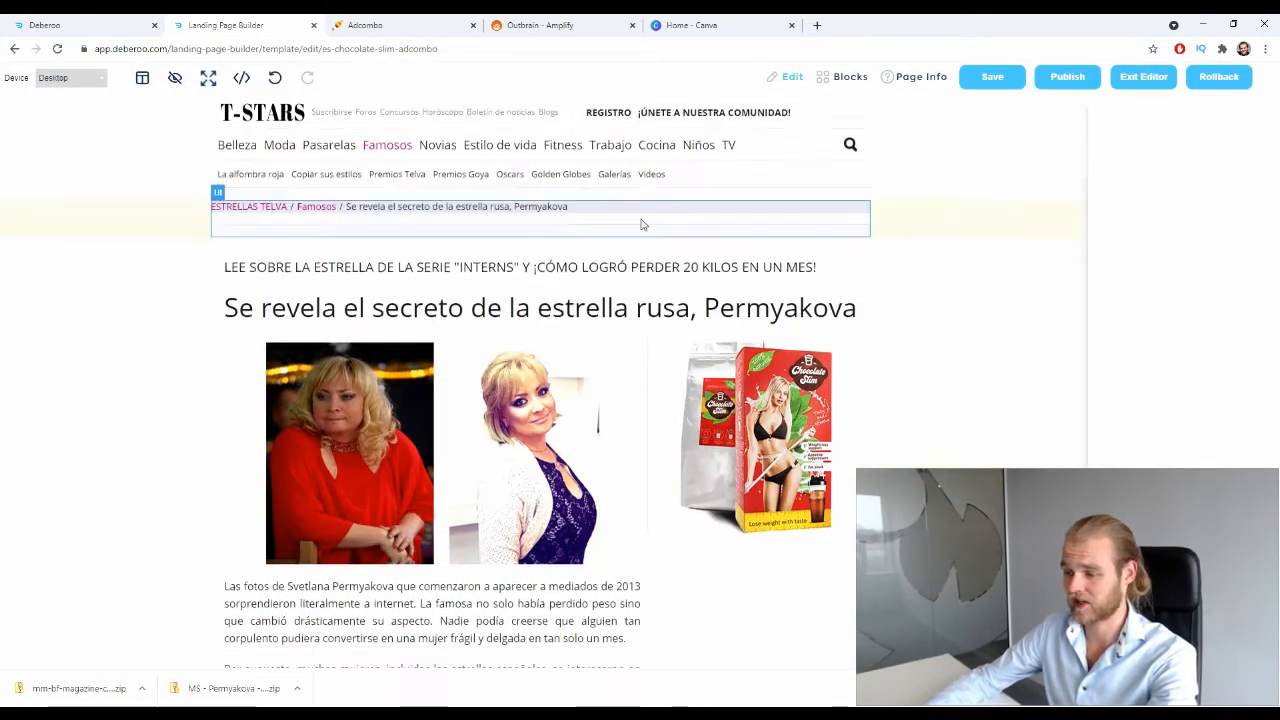
pyautogui.scroll(-20, 650, 192)
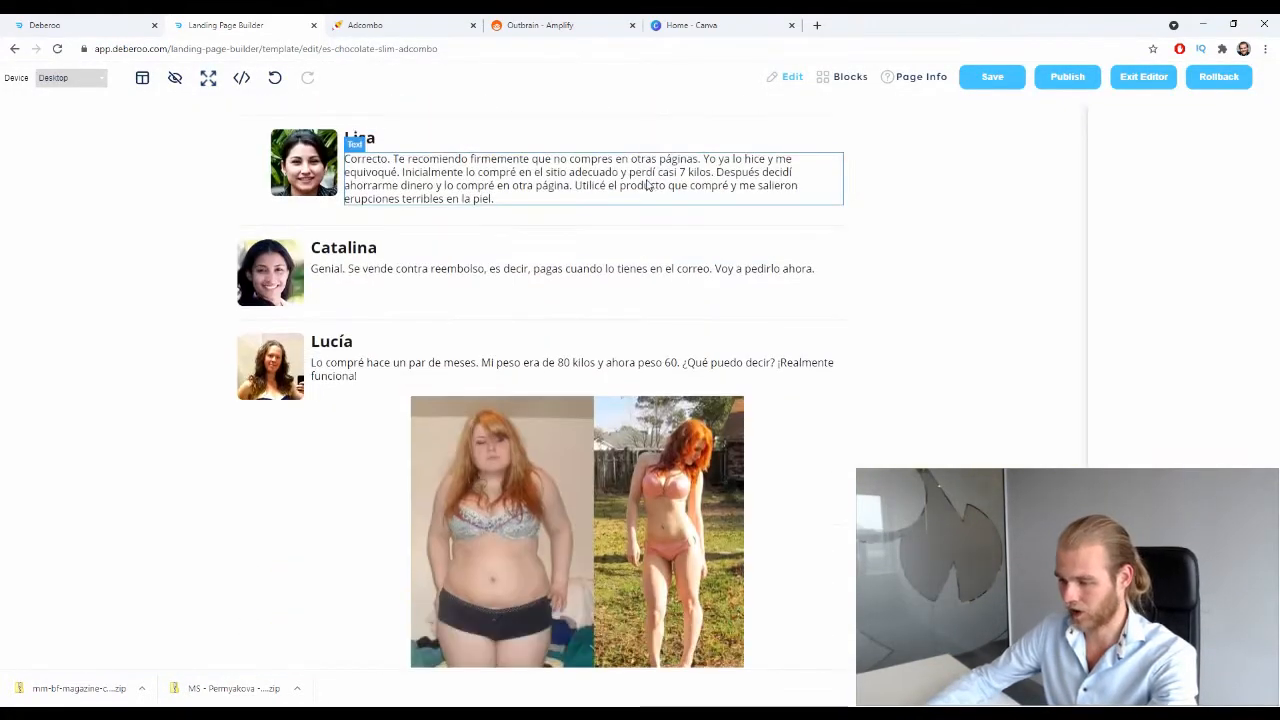
pyautogui.scroll(15, 640, 187)
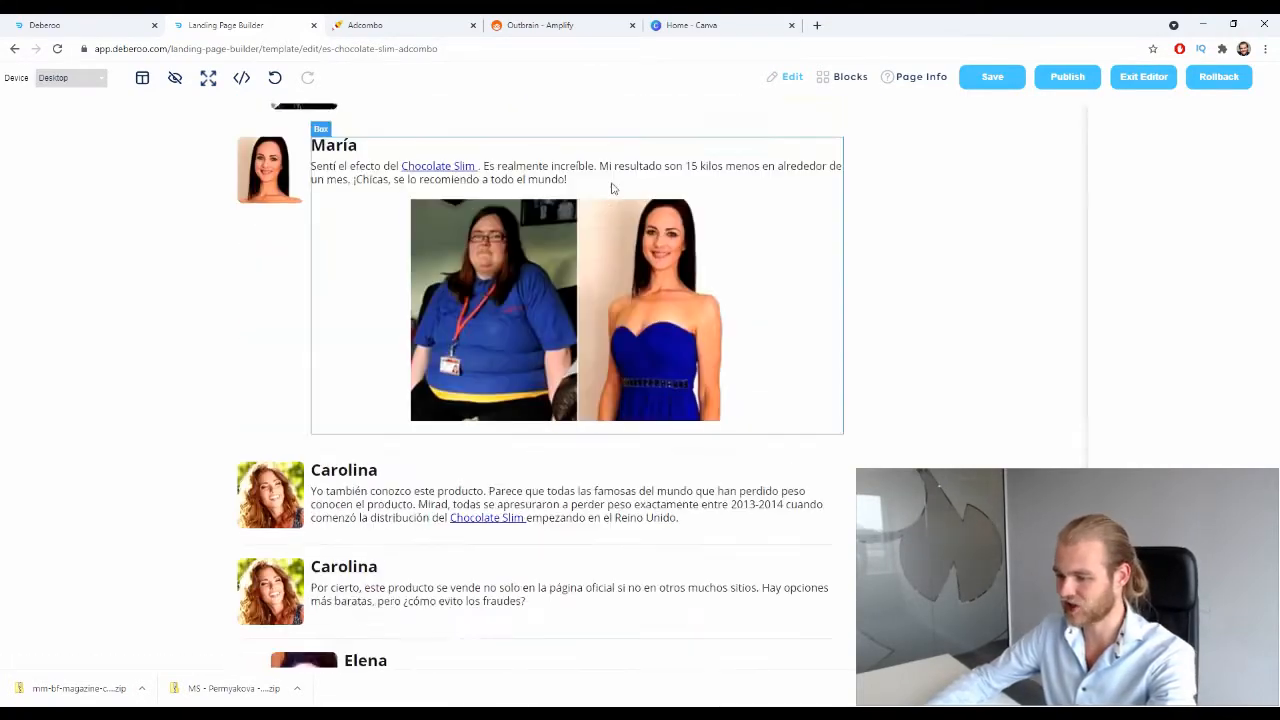
pyautogui.scroll(15, 630, 170)
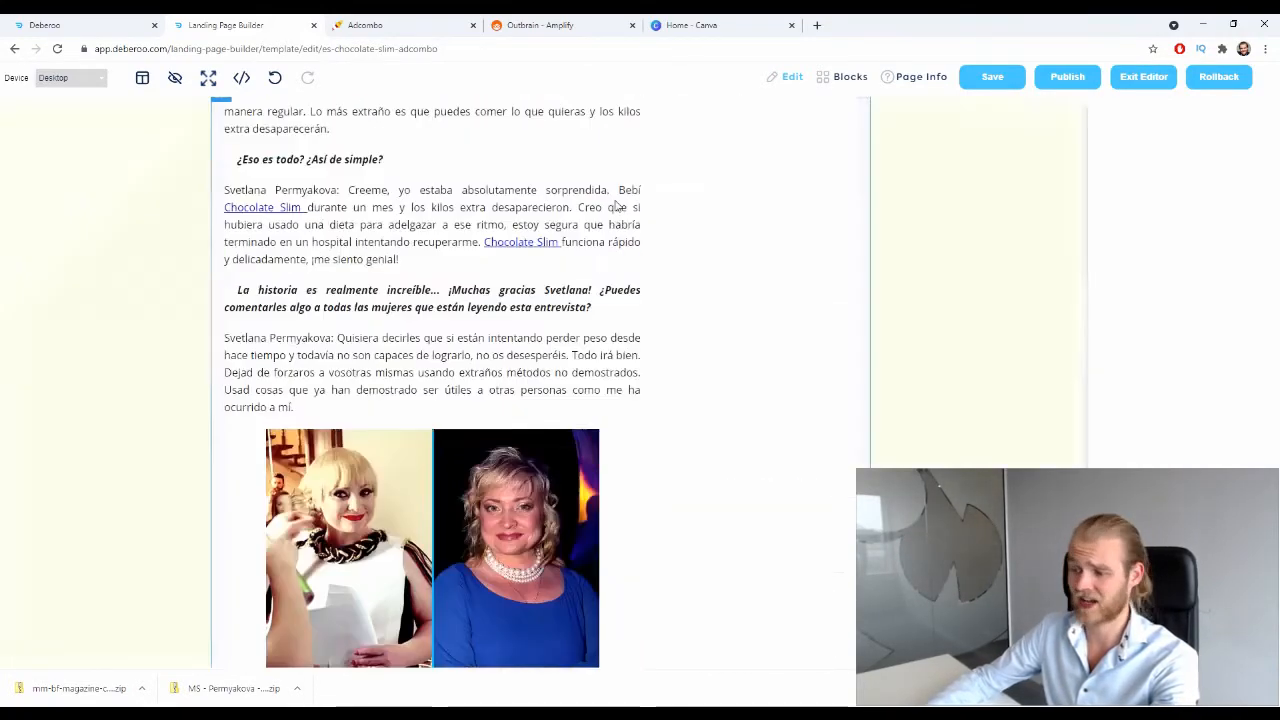
pyautogui.scroll(10, 408, 310)
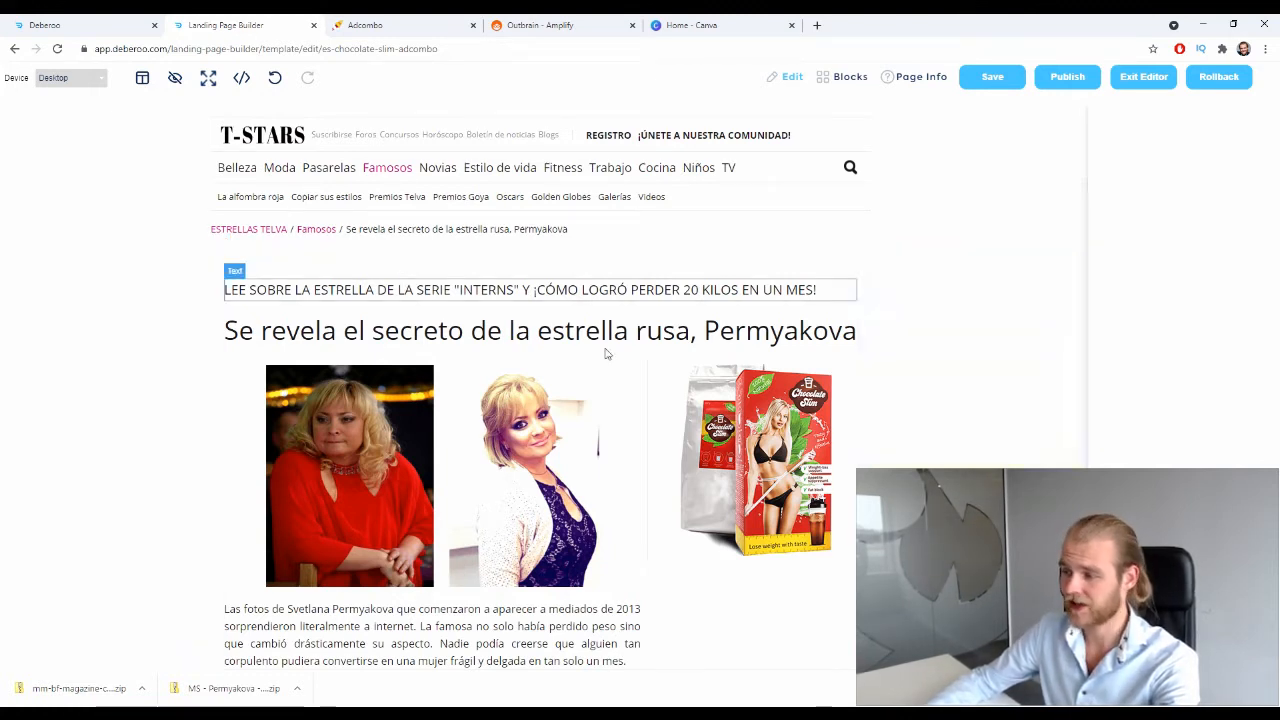
pyautogui.click(902, 80)
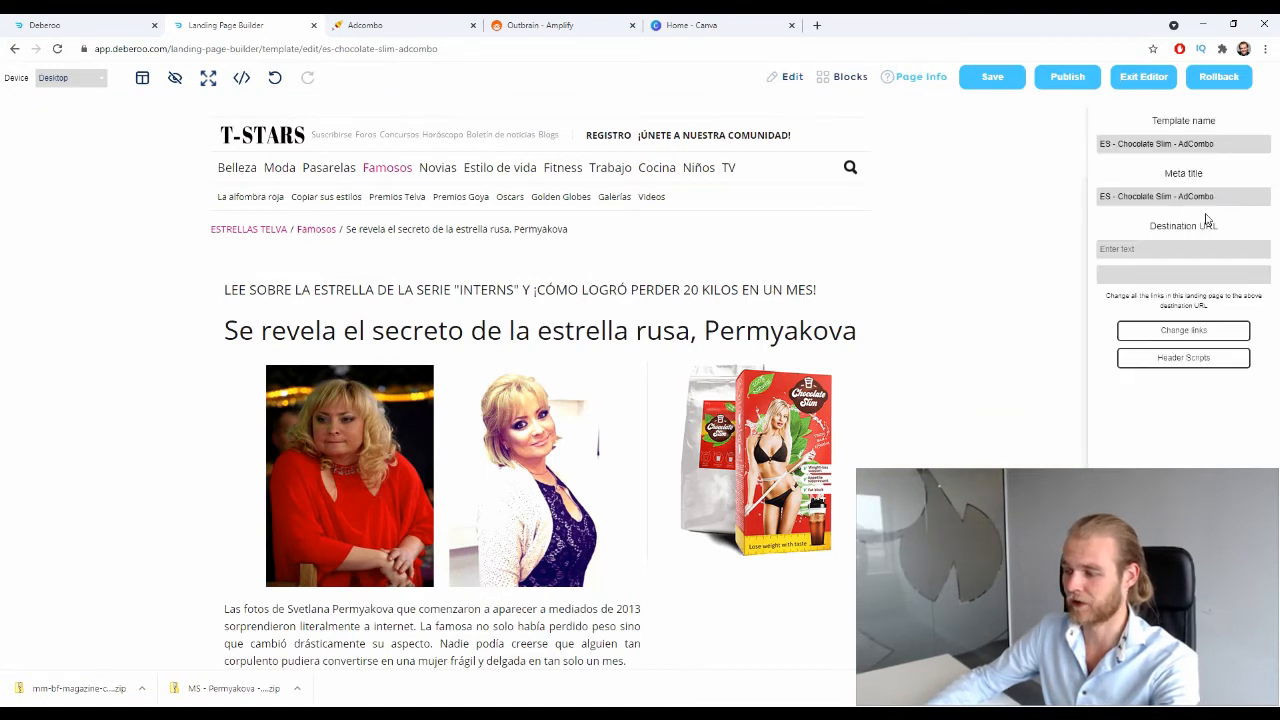
pyautogui.moveTo(1222, 232); pyautogui.dragTo(1146, 232)
pyautogui.click(1126, 232)
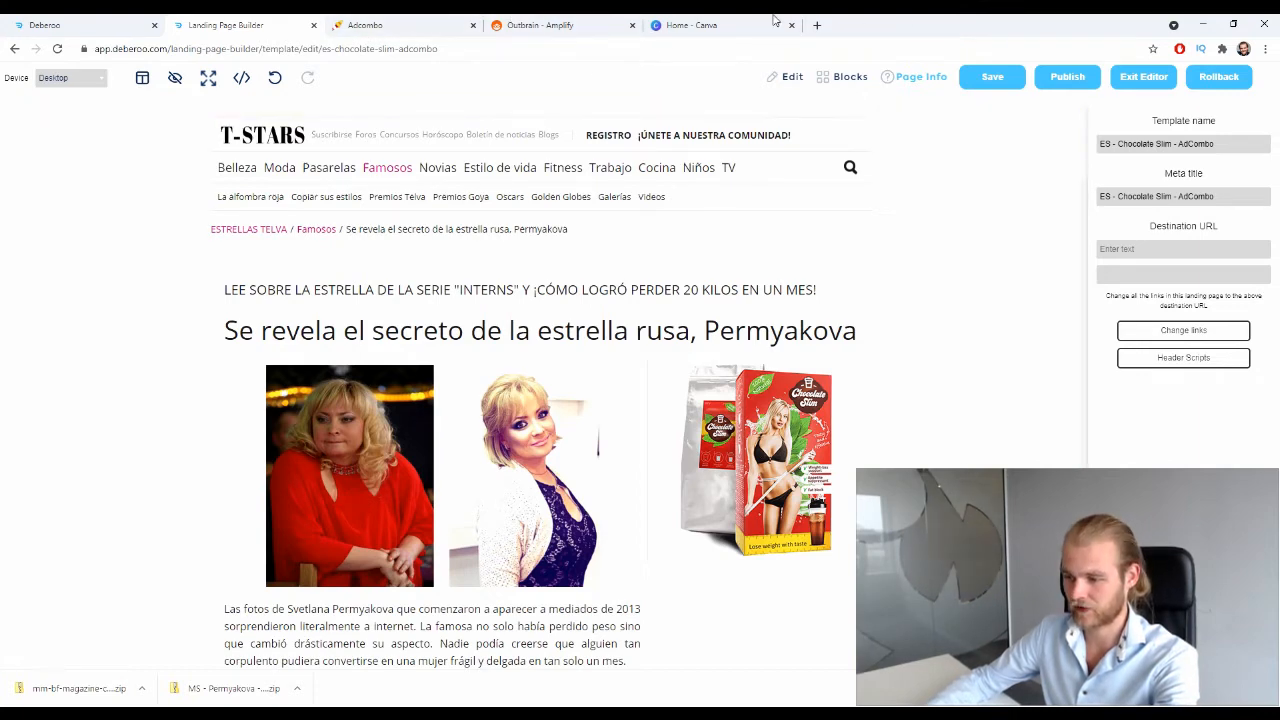
pyautogui.click(143, 20)
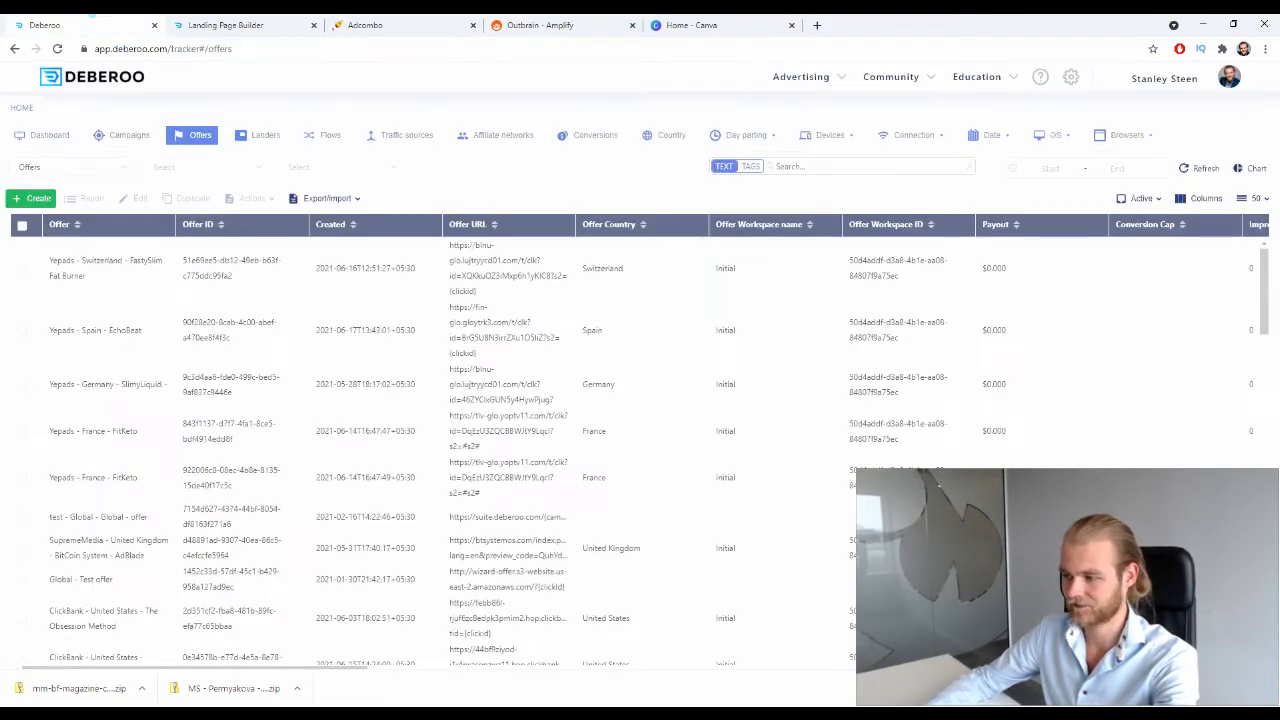
pyautogui.click(1177, 74)
pyautogui.click(1190, 132)
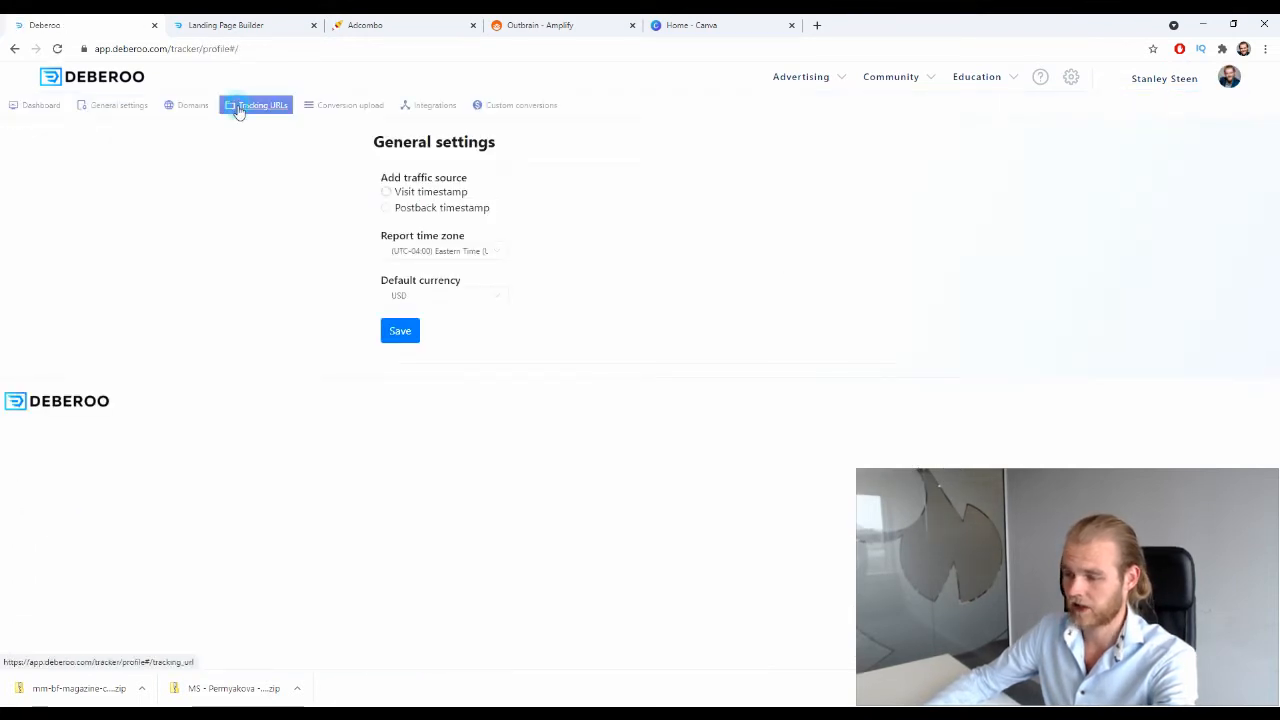
pyautogui.click(240, 110)
pyautogui.moveTo(496, 333); pyautogui.dragTo(340, 340)
pyautogui.hotkey('ctrl', 'c')
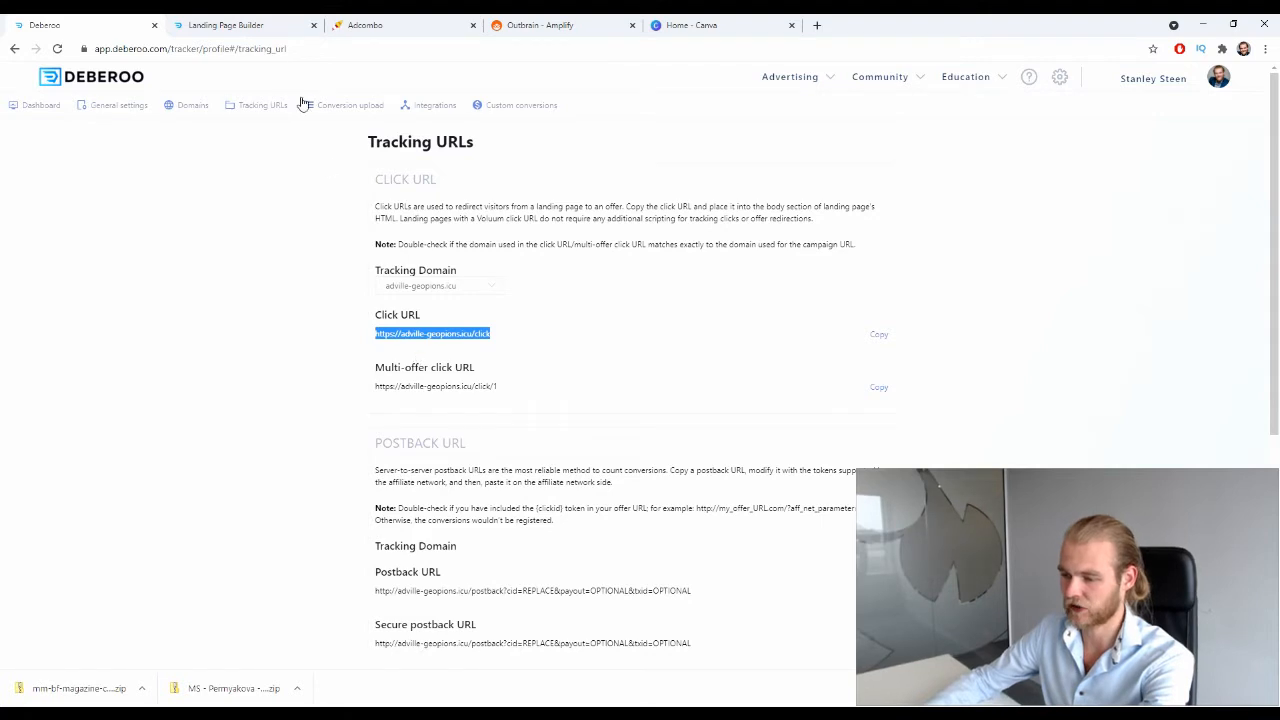
pyautogui.click(232, 22)
pyautogui.click(1166, 248)
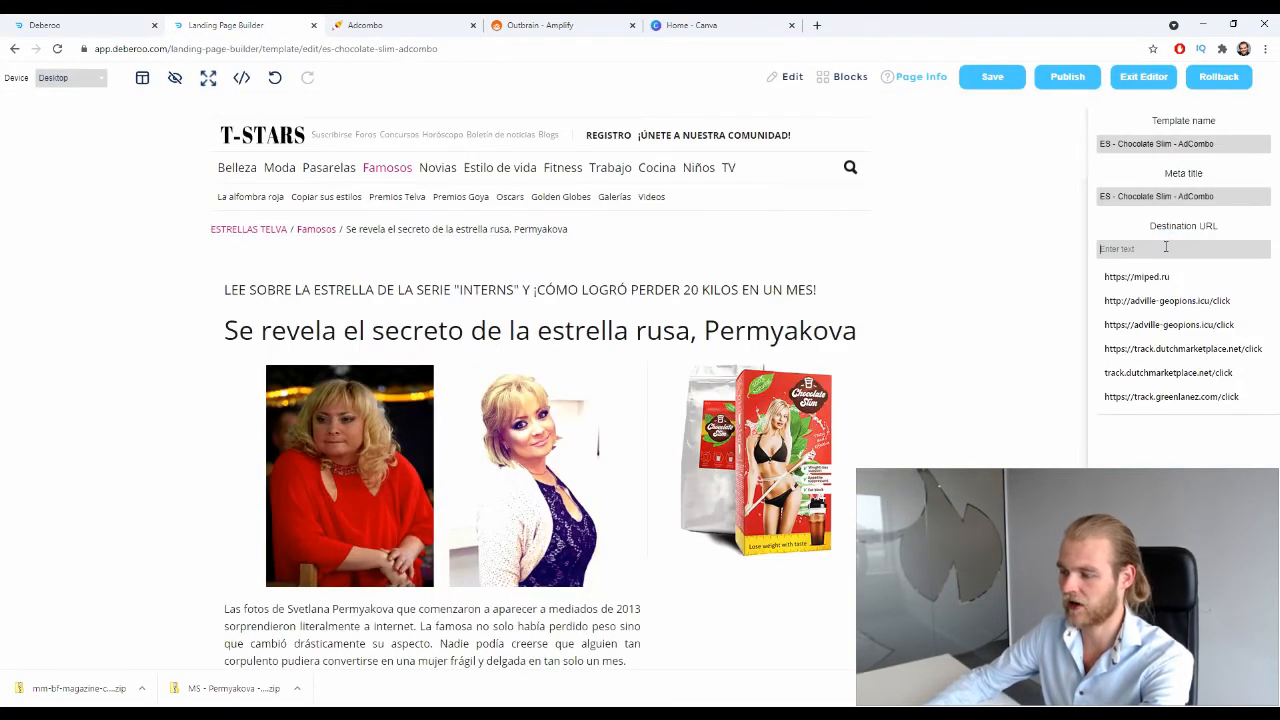
pyautogui.hotkey('ctrl', 'v')
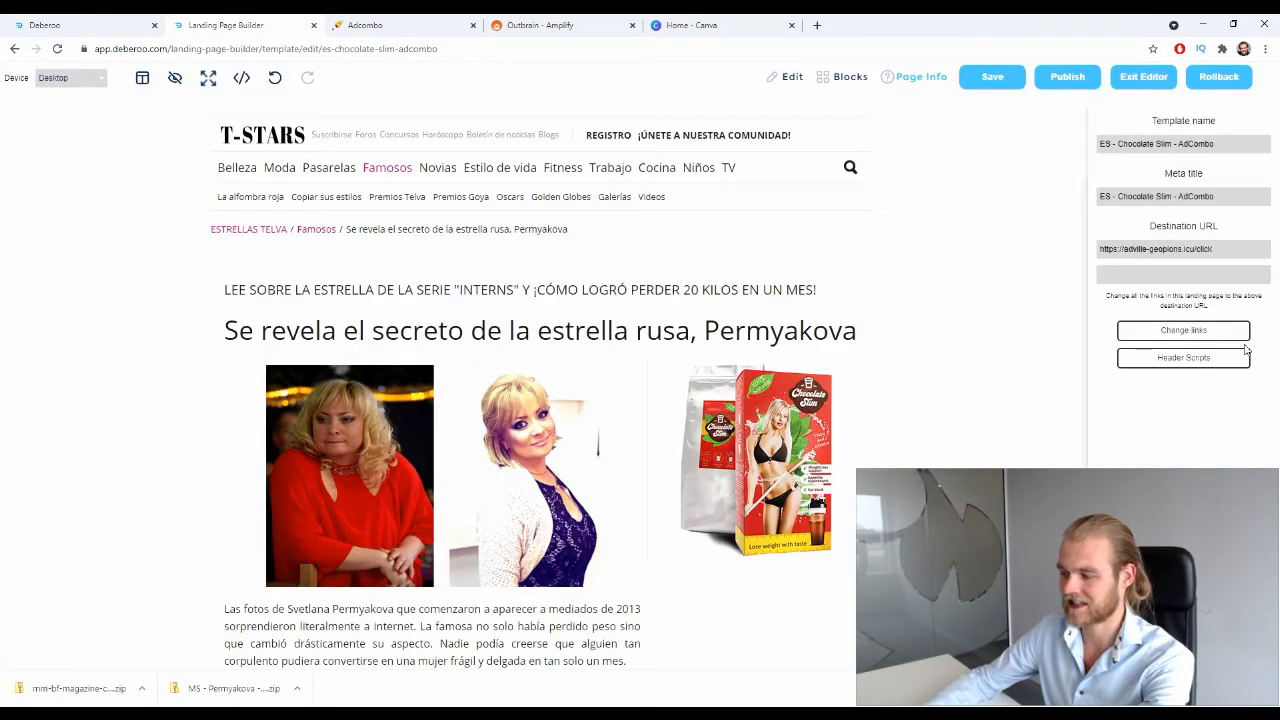
pyautogui.click(1178, 335)
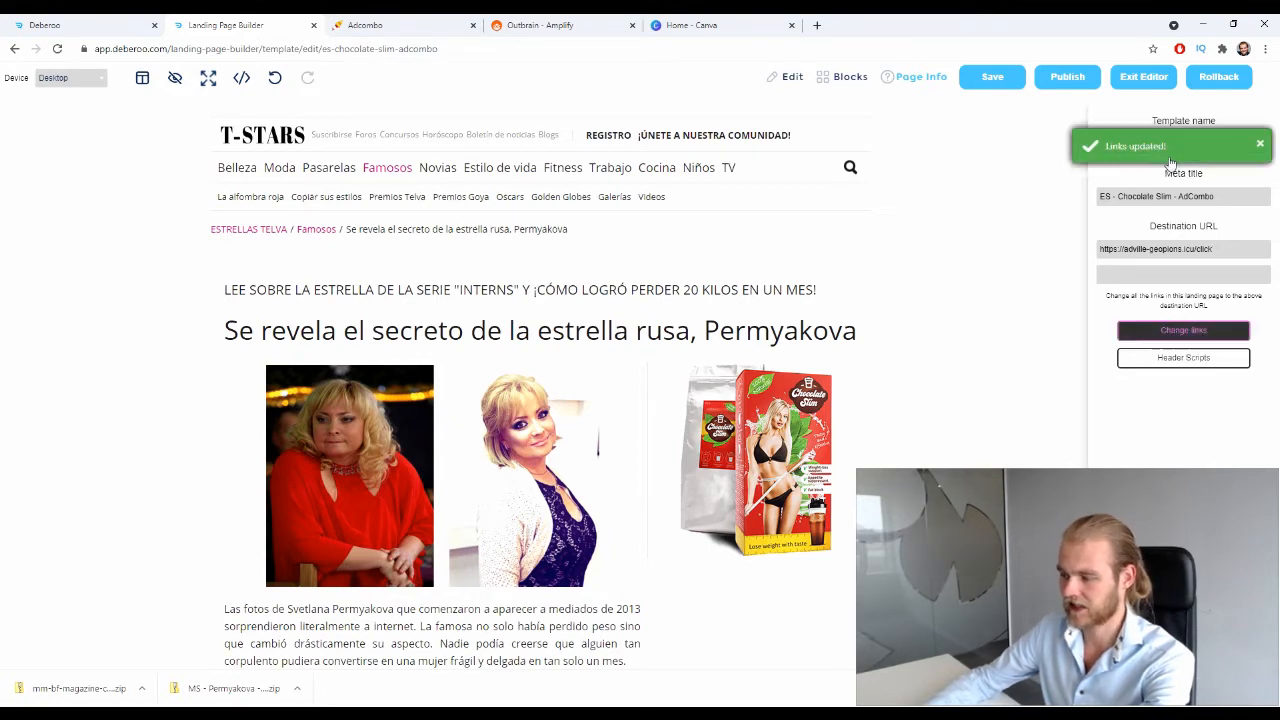
# Step: Publish the landing page to the imakeshhmoney-com domain and look through the published page
pyautogui.click(1067, 77)
pyautogui.click(776, 387)
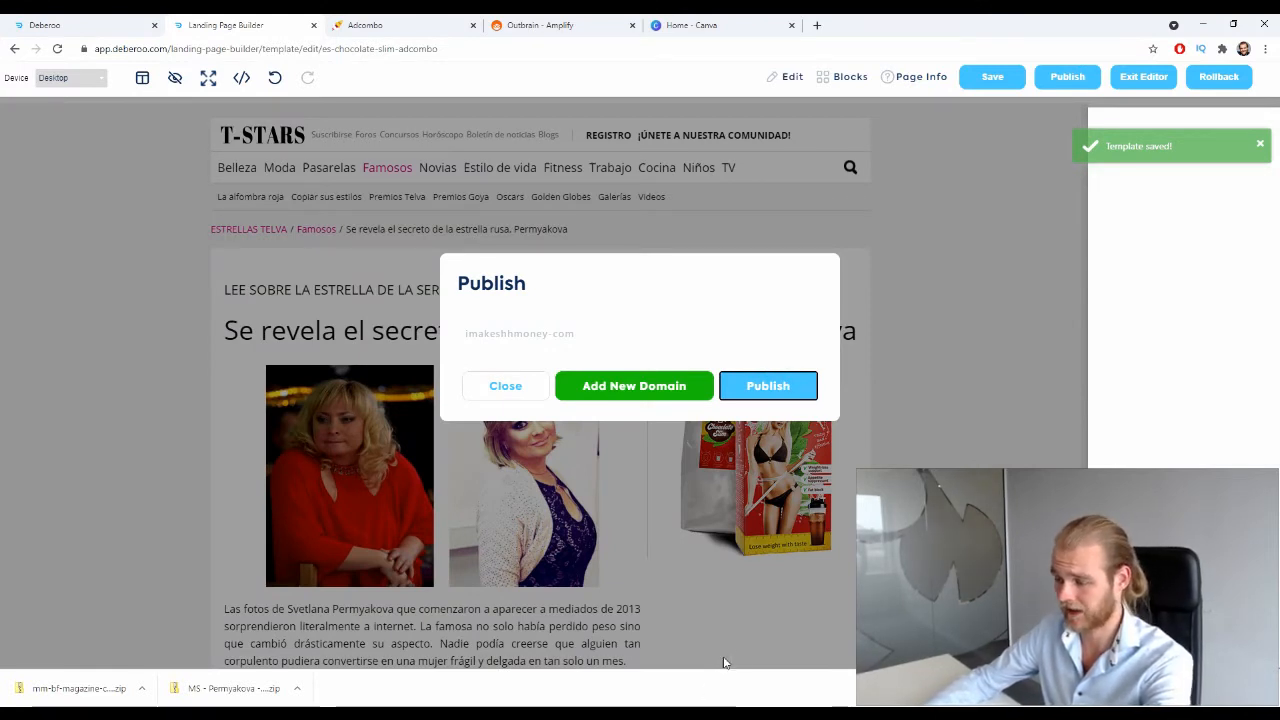
pyautogui.click(775, 387)
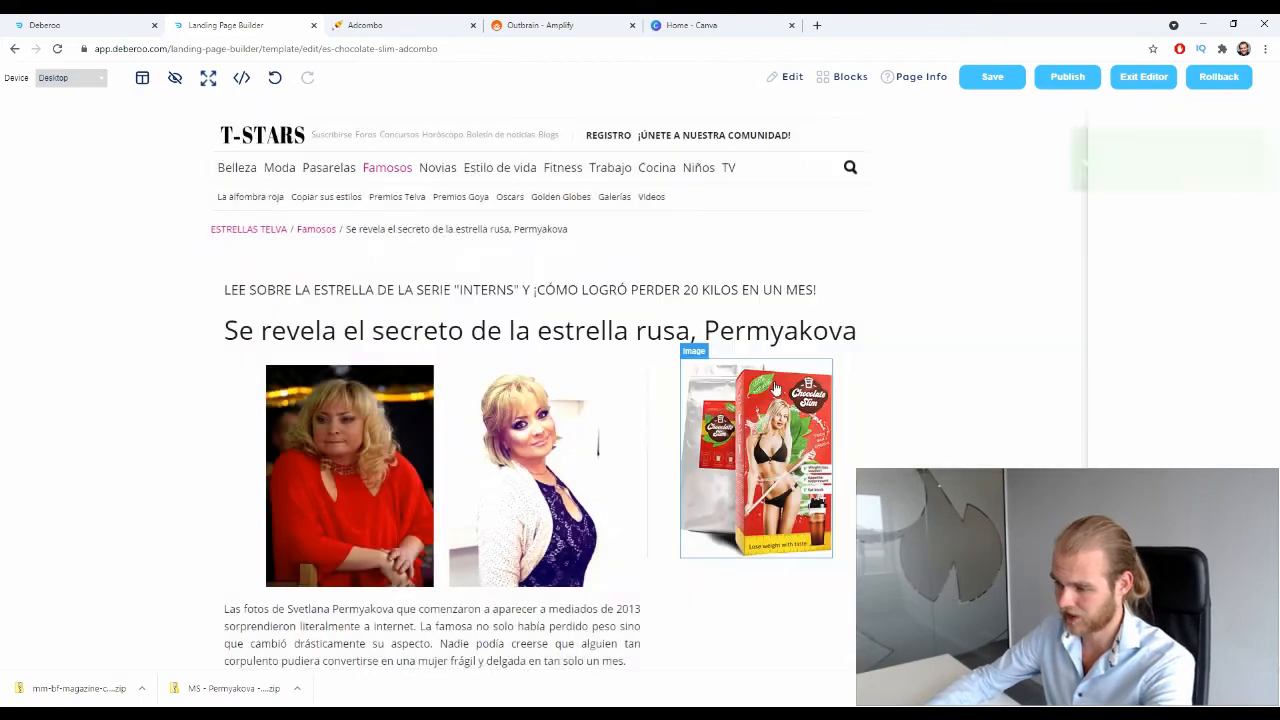
pyautogui.click(1188, 147)
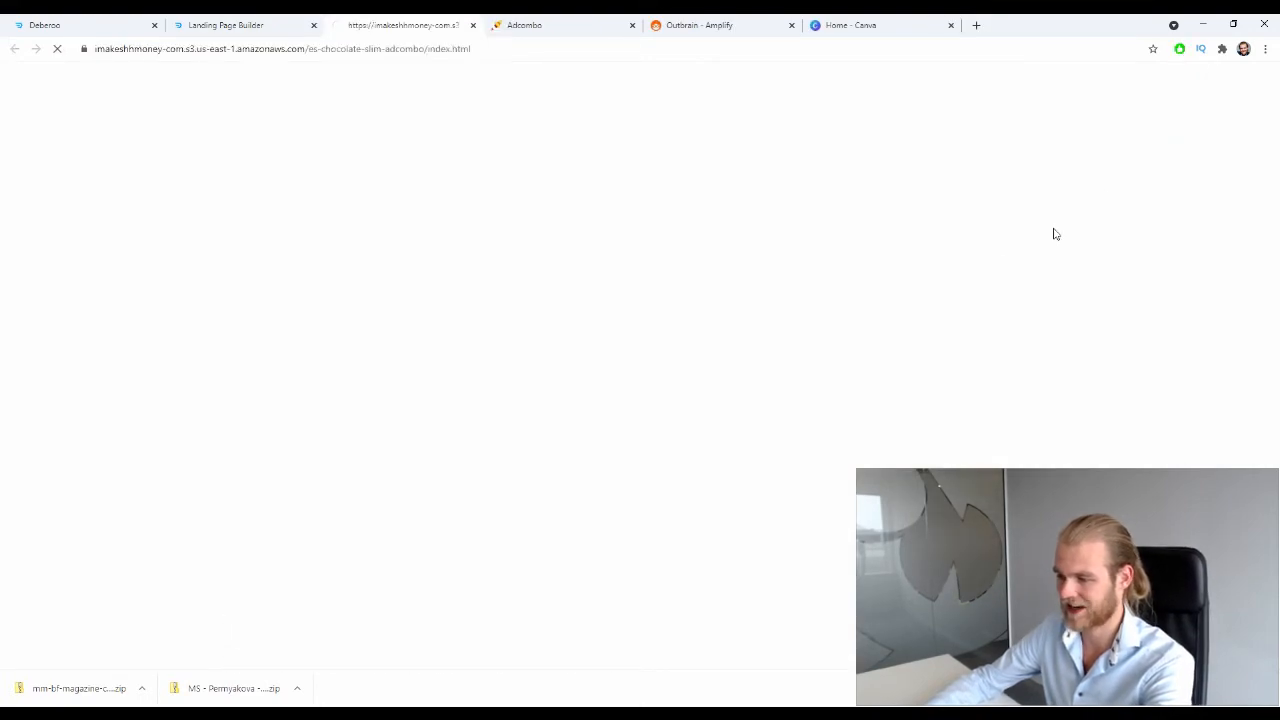
pyautogui.scroll(-5, 600, 250)
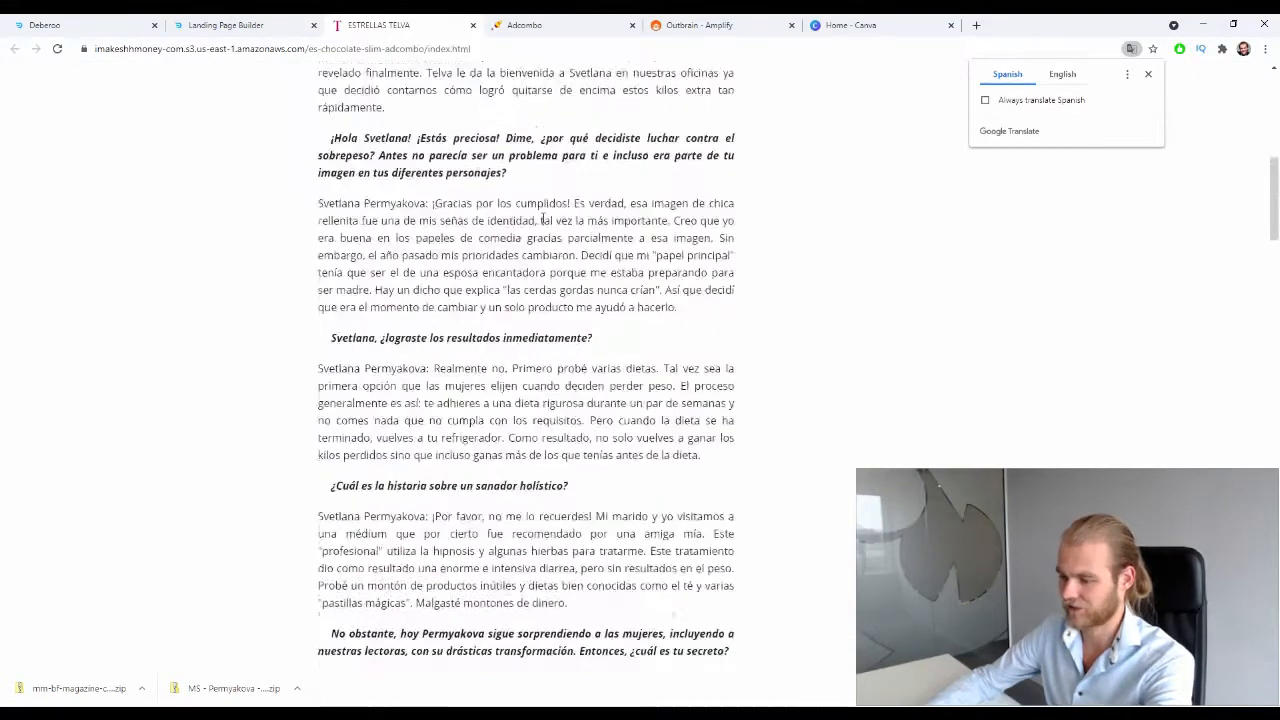
pyautogui.scroll(6, 545, 221)
# Step: Create a second landing page named "ES - Chocolate Slim - AdCombo Lander 2" from the mm-bf-magazine-chocoslim-es.zip file
pyautogui.click(222, 25)
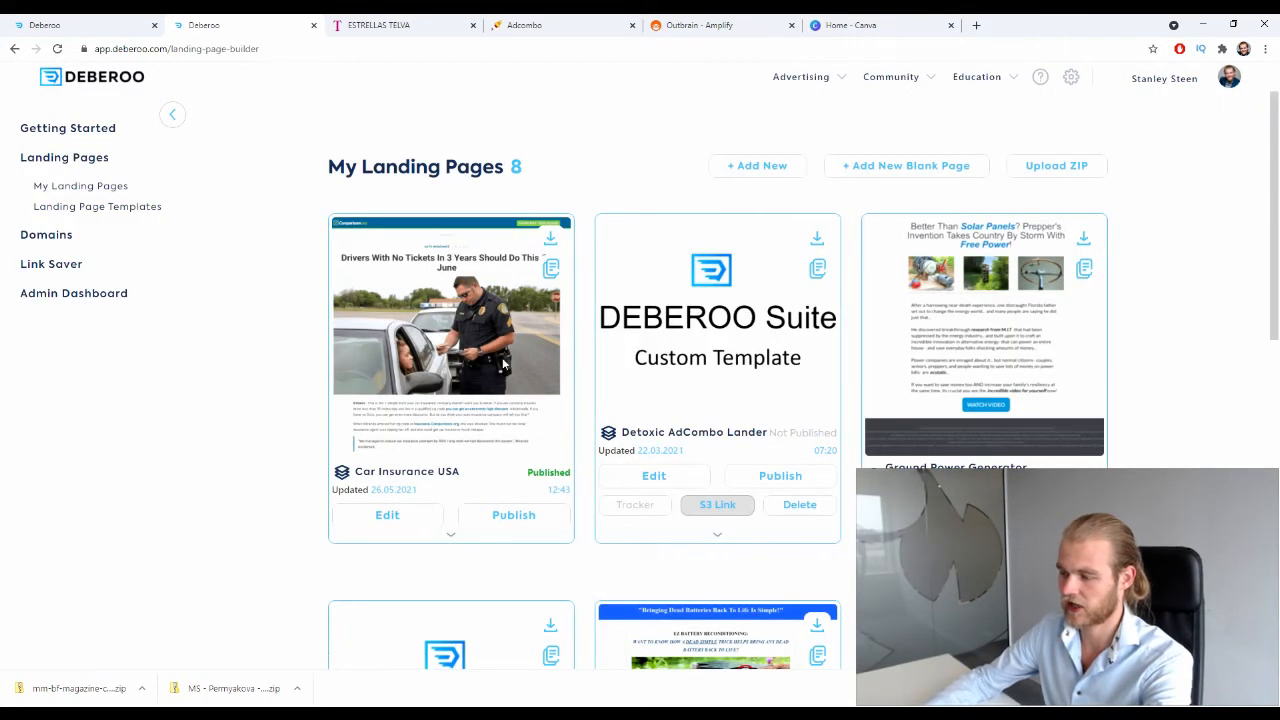
pyautogui.click(1056, 165)
pyautogui.moveTo(60, 688); pyautogui.dragTo(612, 410)
pyautogui.click(611, 344)
pyautogui.write('ES - Chocolate Slim - AdCombo')
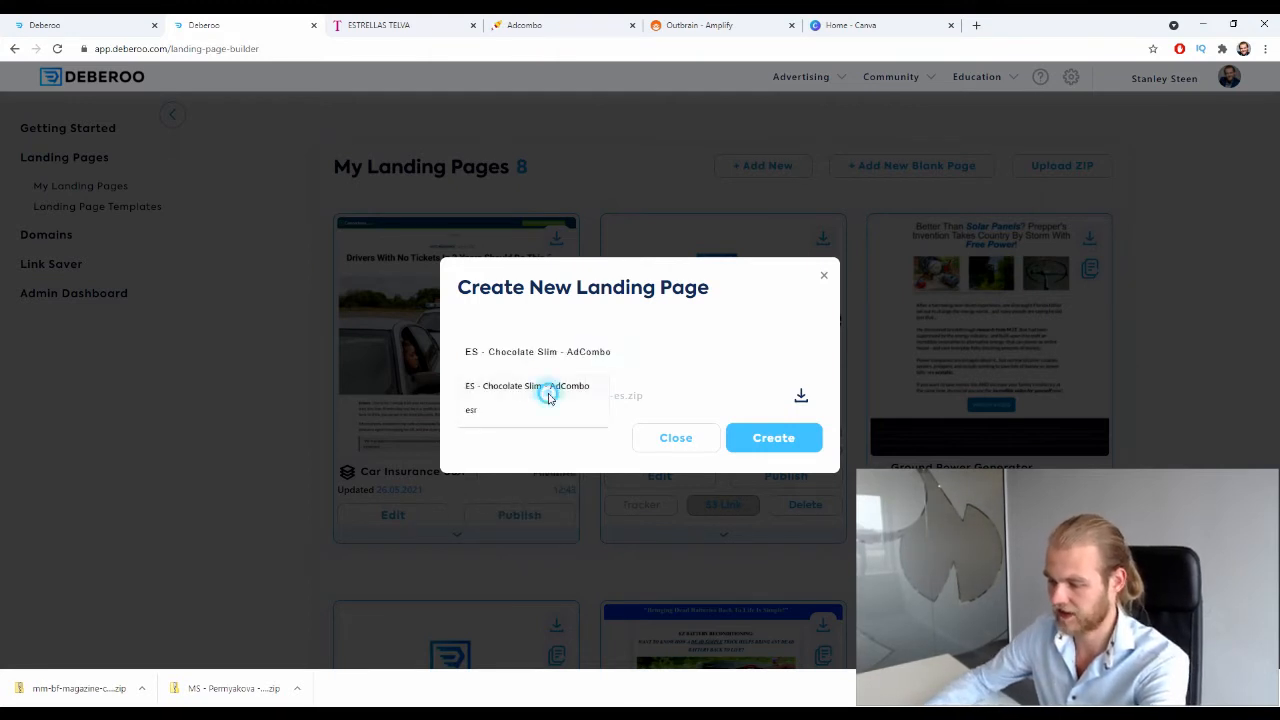
pyautogui.click(541, 387)
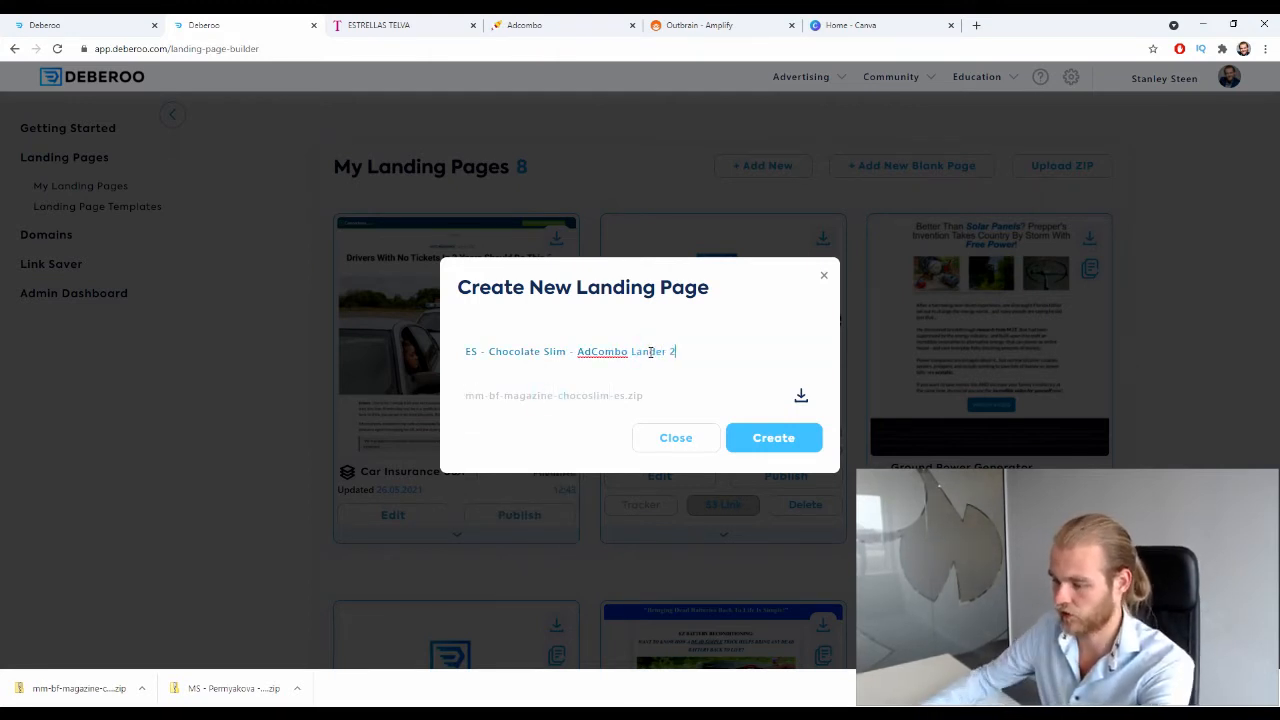
pyautogui.click(806, 437)
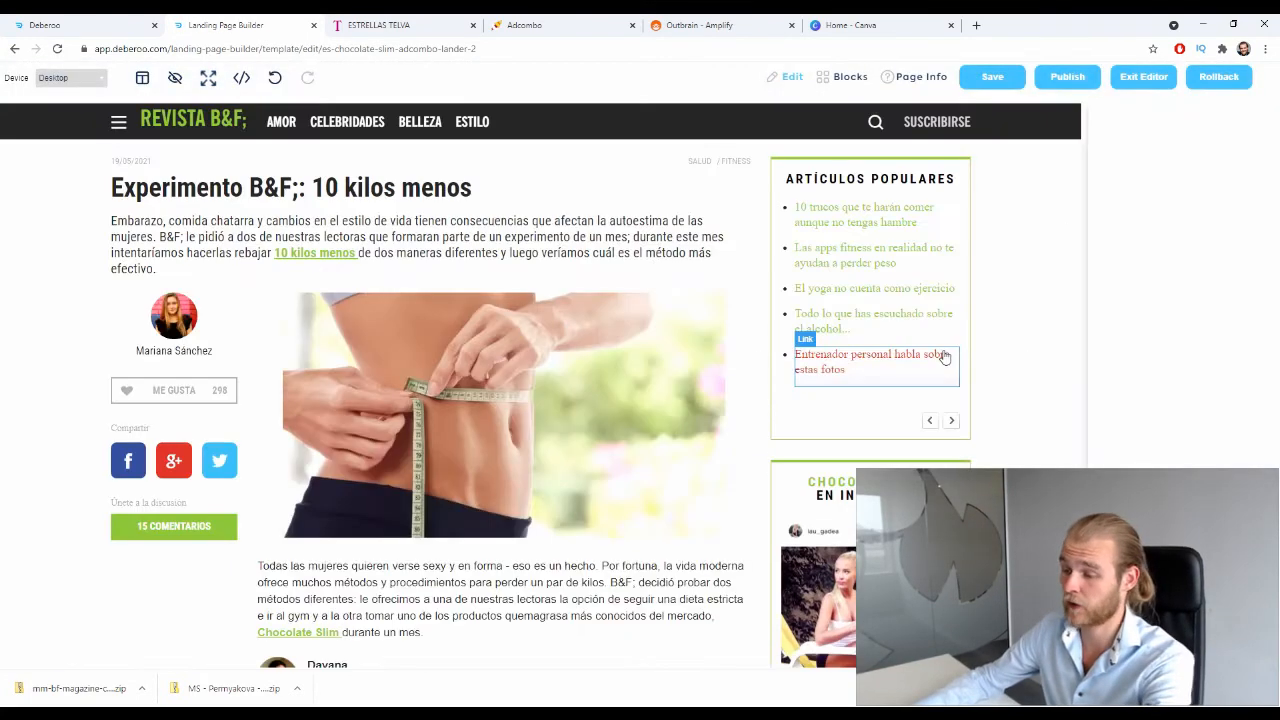
pyautogui.click(905, 77)
pyautogui.click(1165, 248)
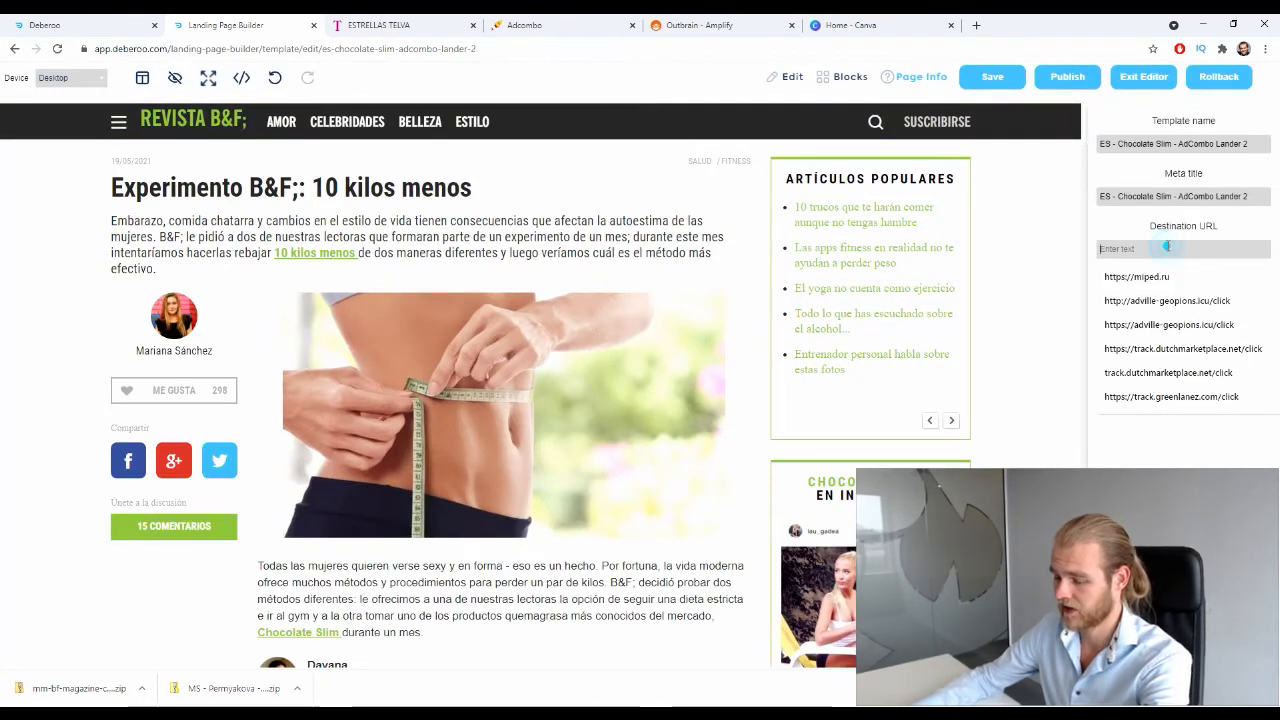
pyautogui.click(1160, 289)
pyautogui.click(1183, 330)
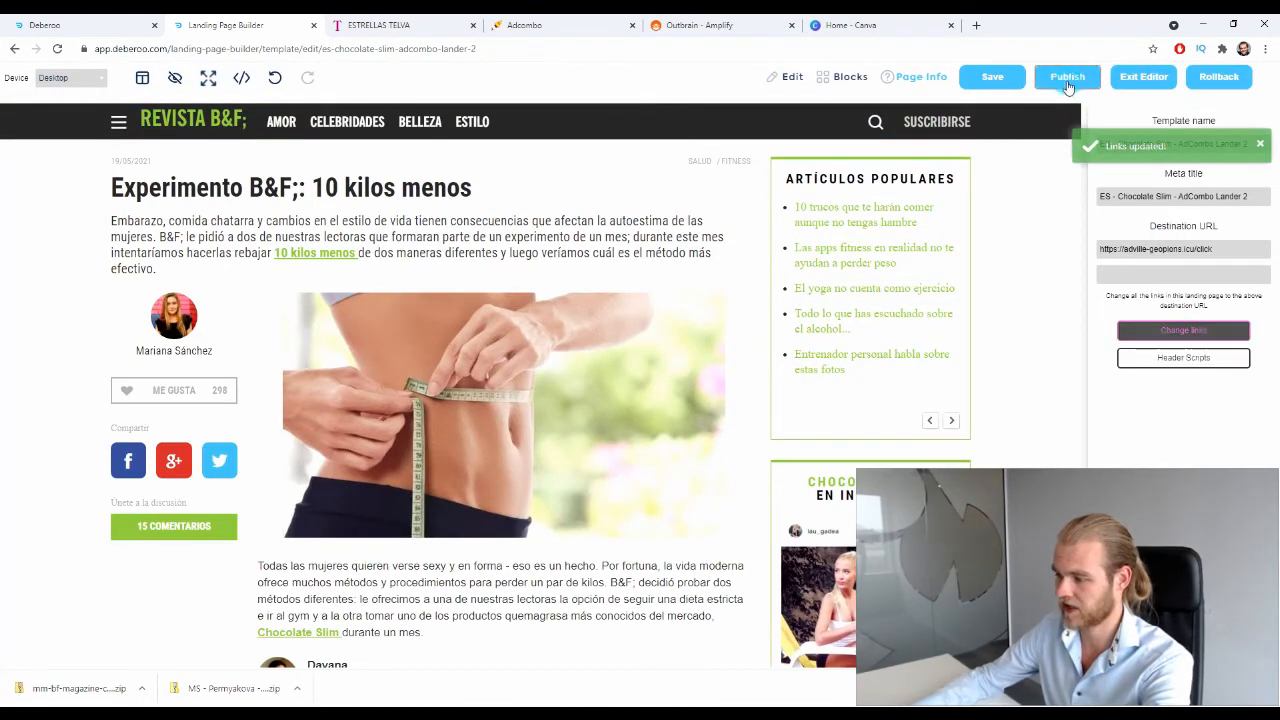
# Step: Publish the Lander 2 page and open its published version
pyautogui.click(1067, 77)
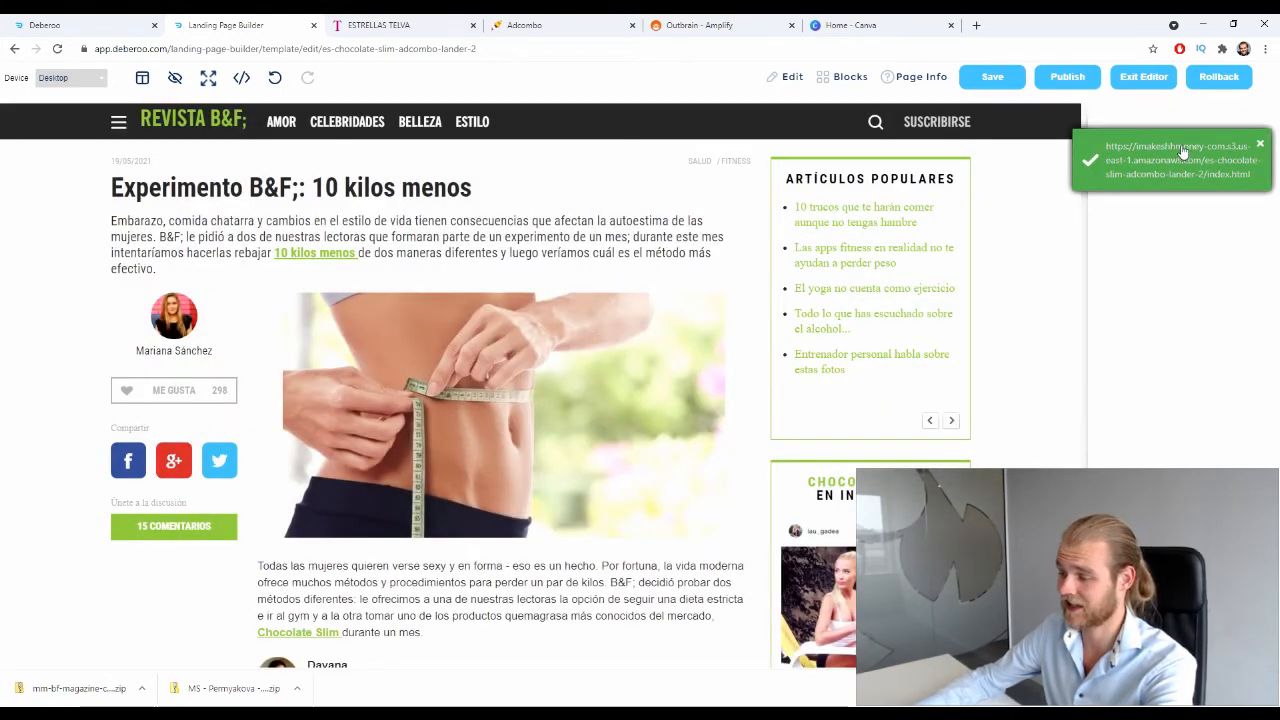
pyautogui.click(1180, 146)
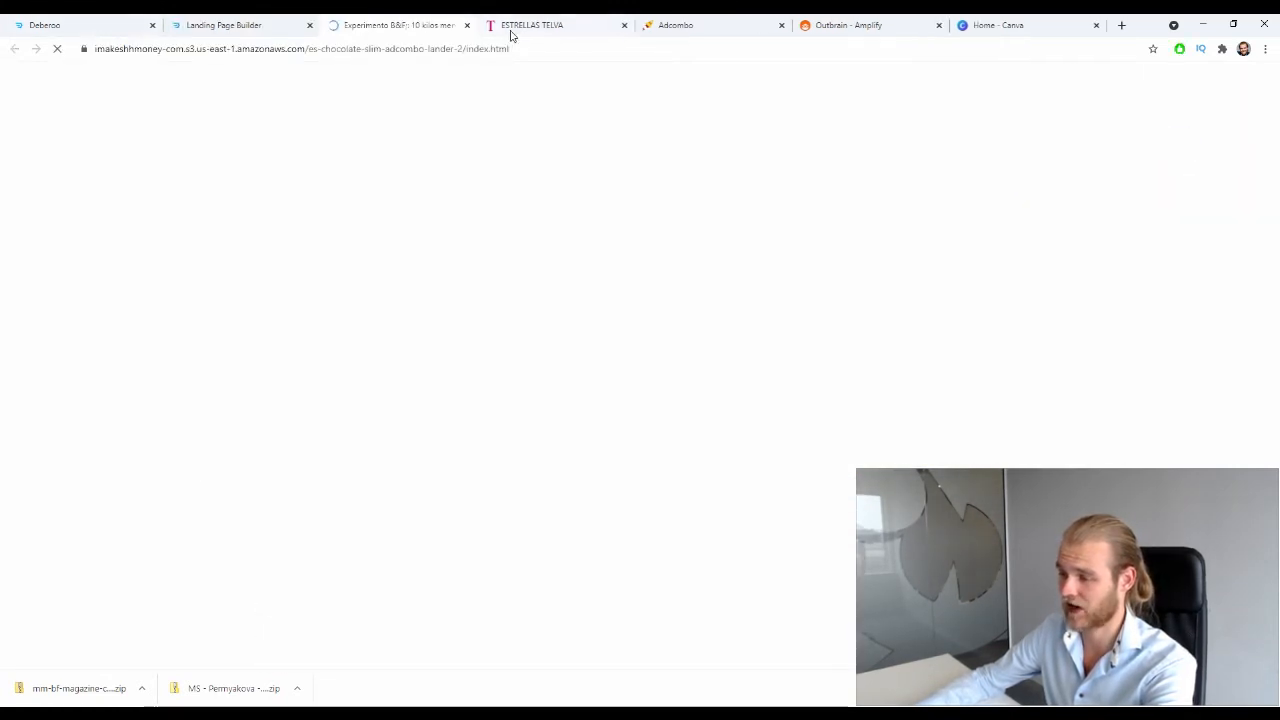
# Step: Start a new lander in the Deberoo tracker with the Initial workspace and the country tag Spain
pyautogui.click(86, 22)
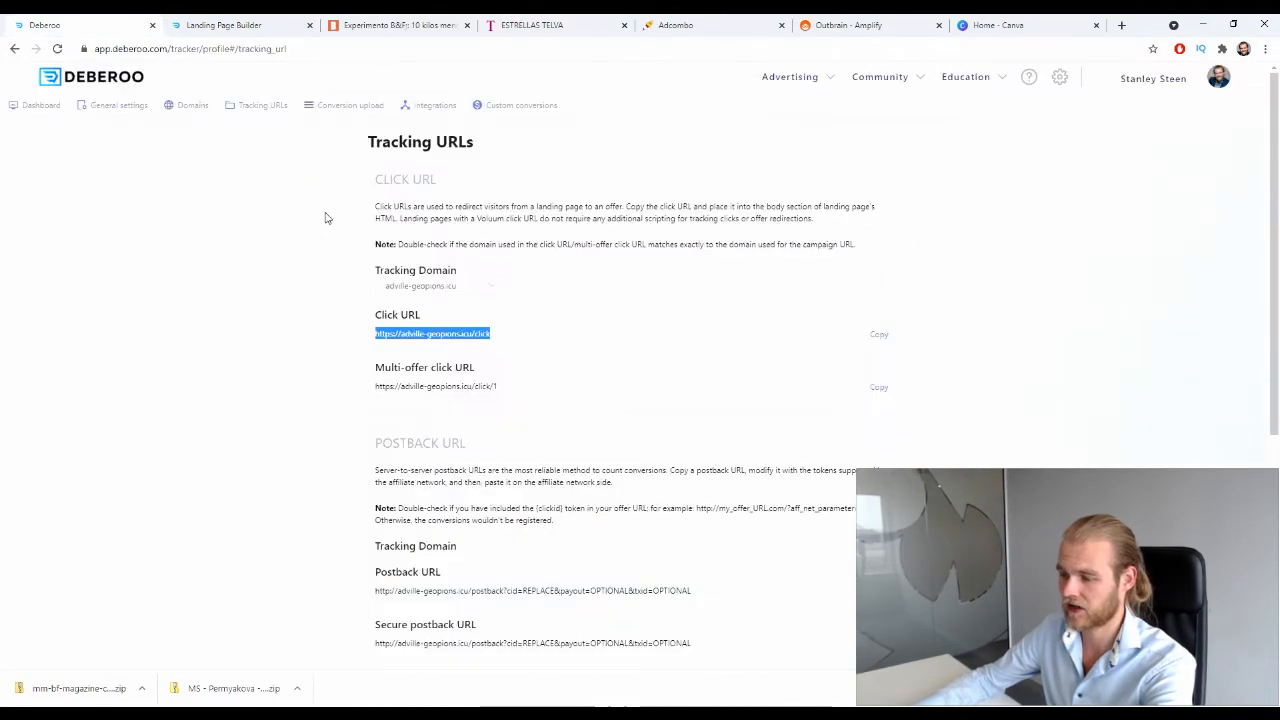
pyautogui.click(12, 107)
pyautogui.click(248, 140)
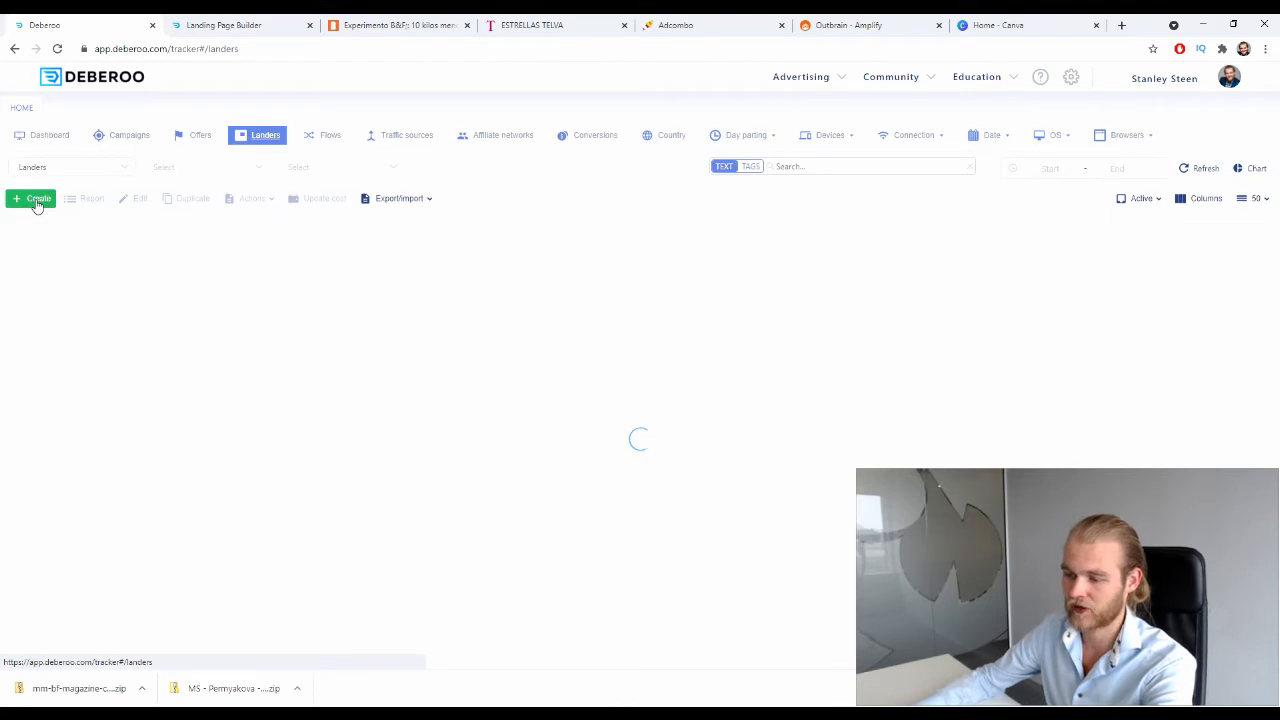
pyautogui.click(37, 200)
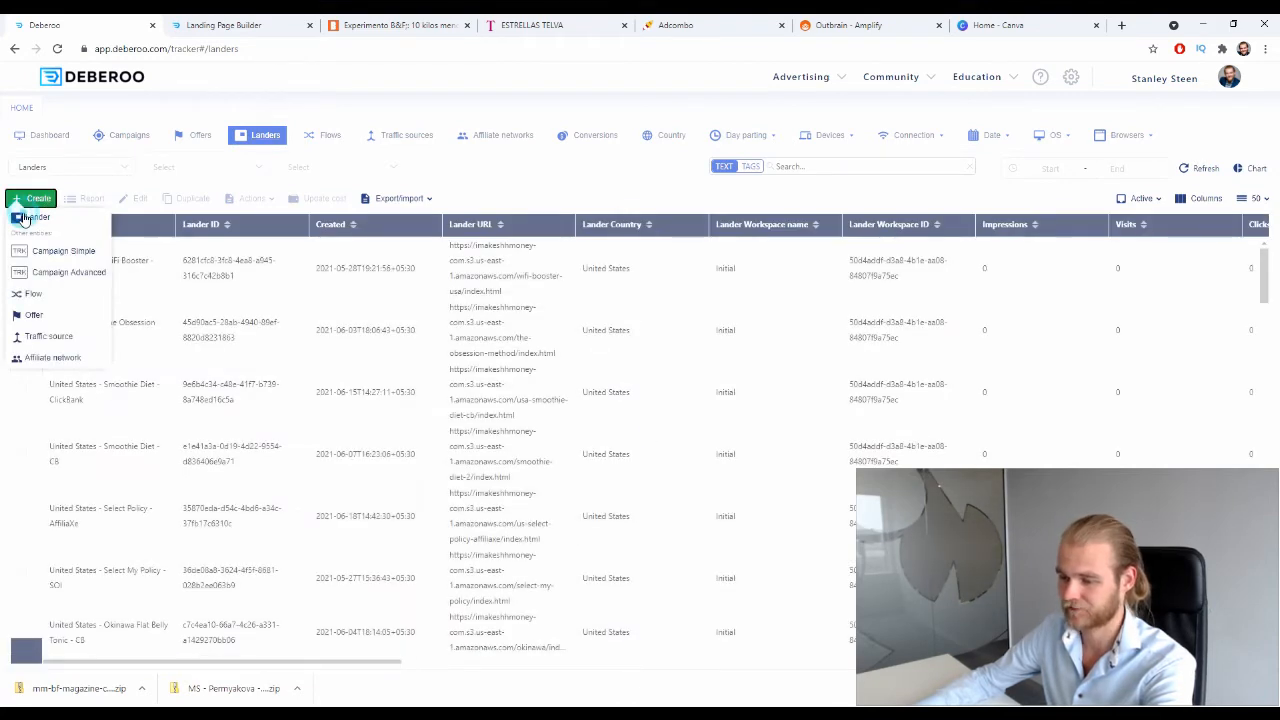
pyautogui.click(33, 218)
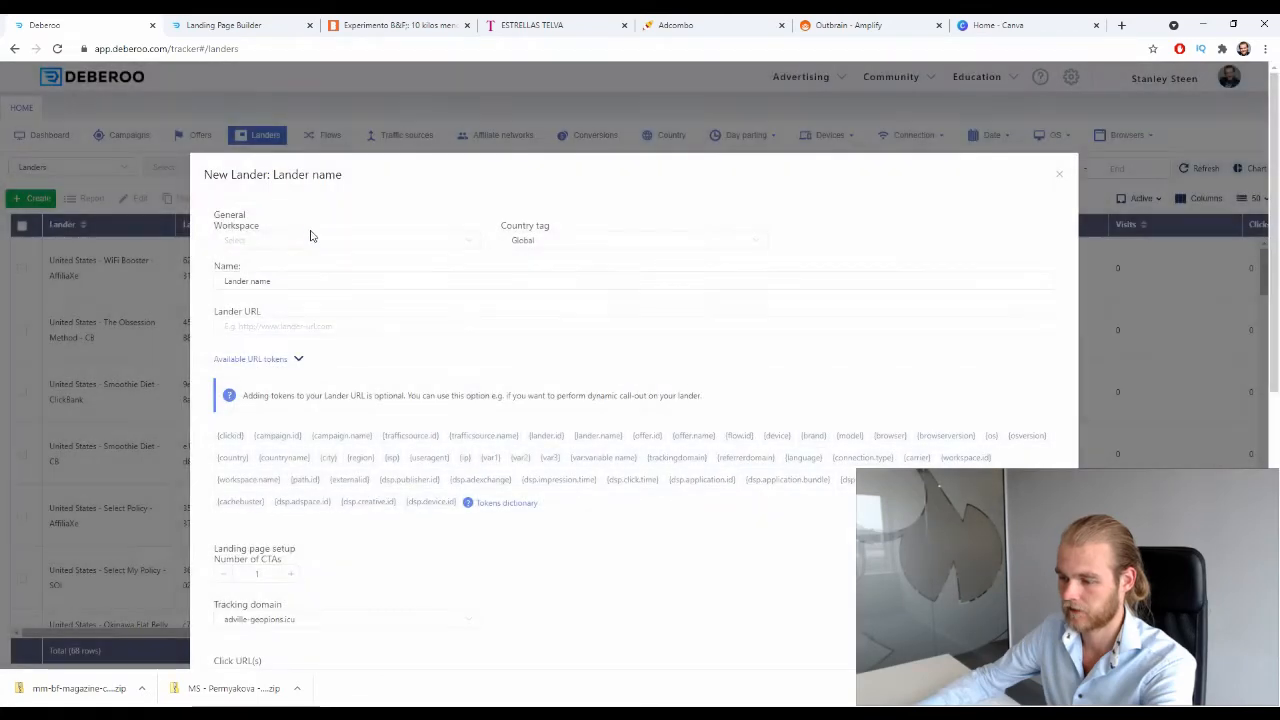
pyautogui.click(308, 242)
pyautogui.click(290, 268)
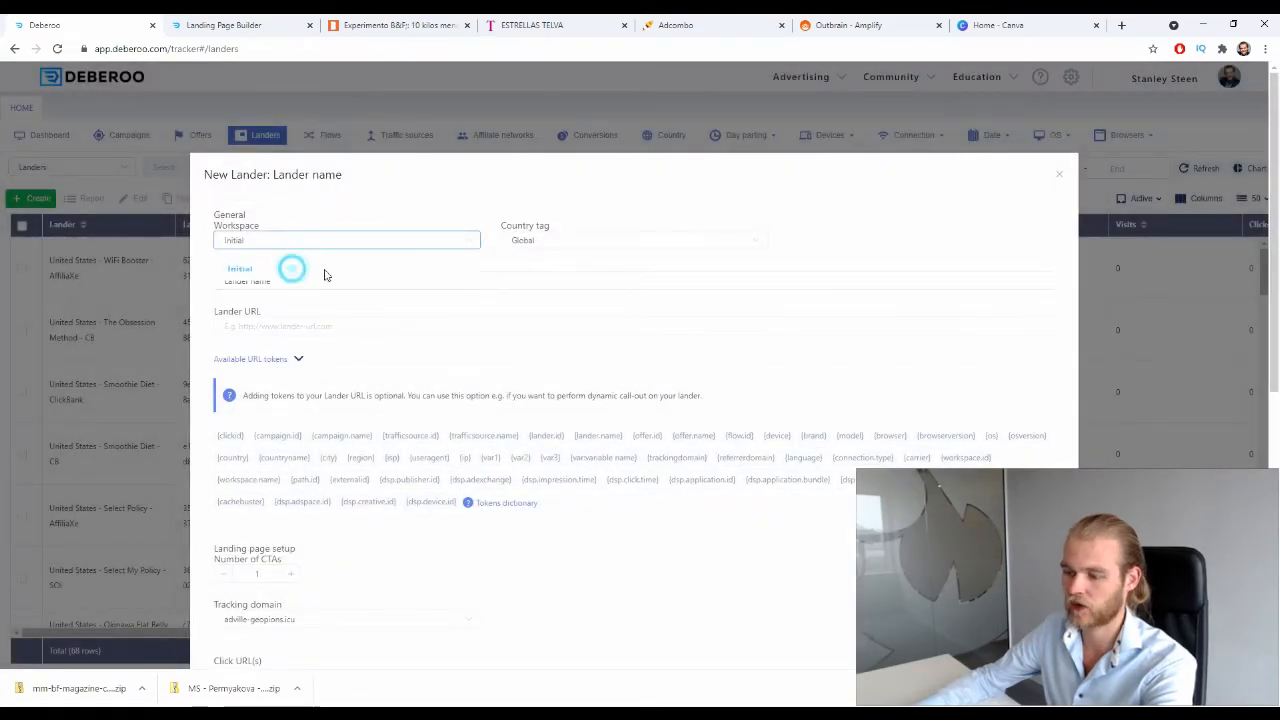
pyautogui.click(563, 244)
pyautogui.write('spai')
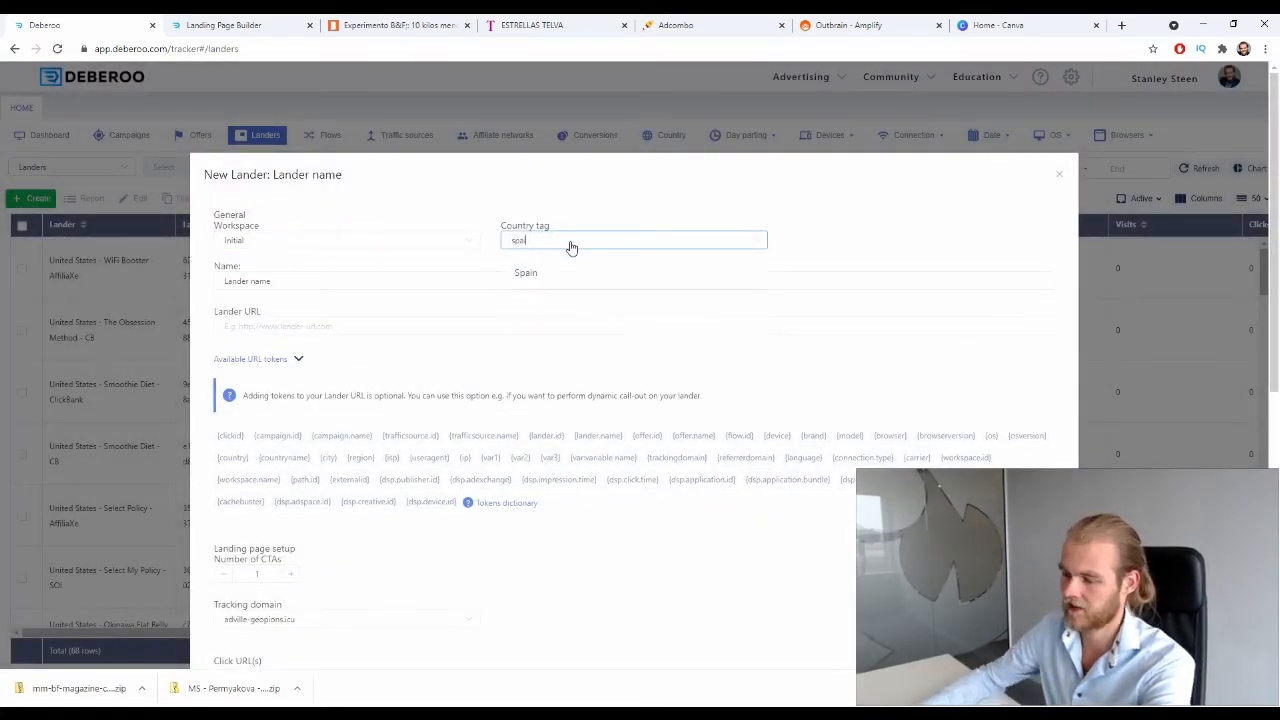
pyautogui.click(526, 274)
# Step: Name the new lander "Chocolate Slim - Lander 1"
pyautogui.moveTo(279, 281); pyautogui.dragTo(210, 285)
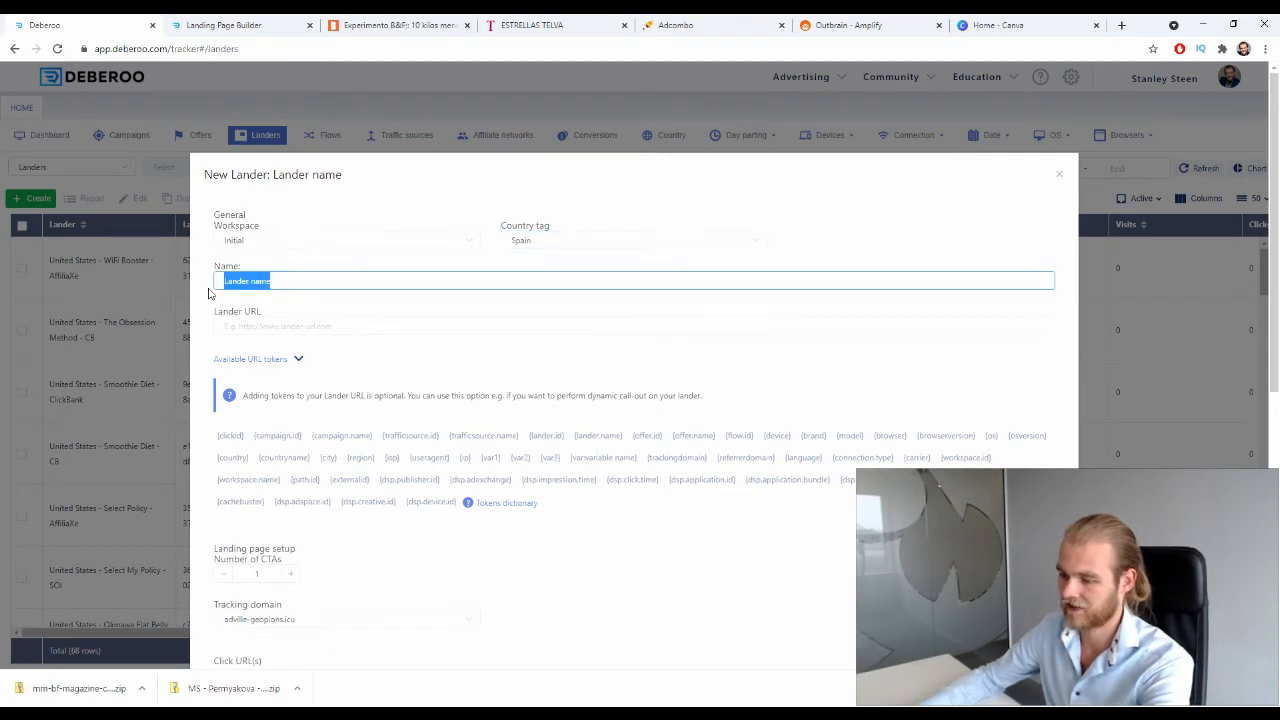
pyautogui.write('Ch')
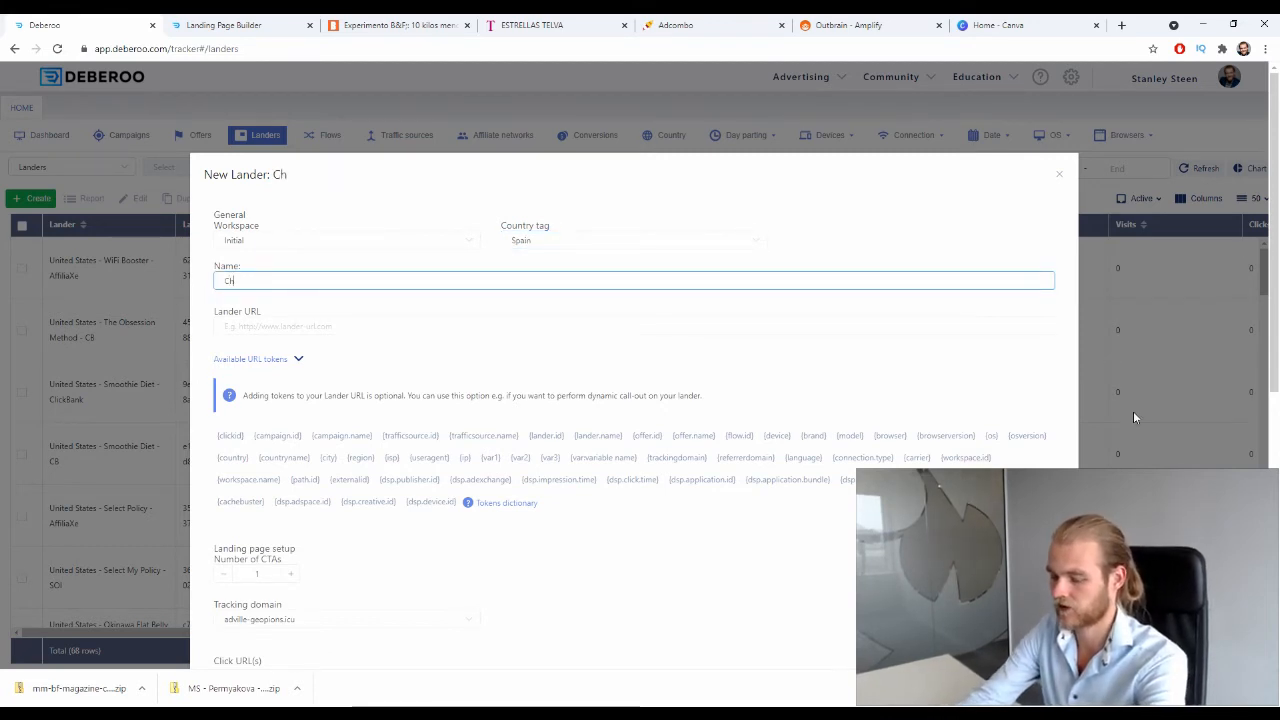
pyautogui.write('ocolate Slim')
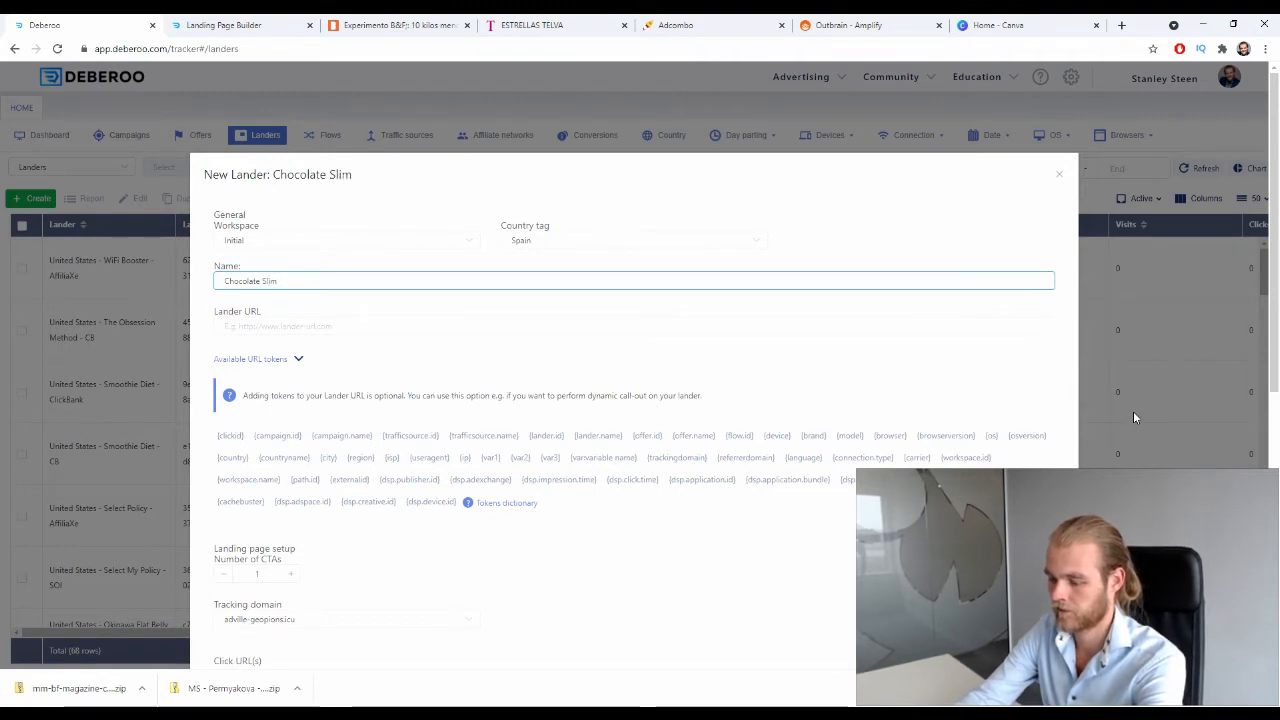
pyautogui.write('e - Lander 1')
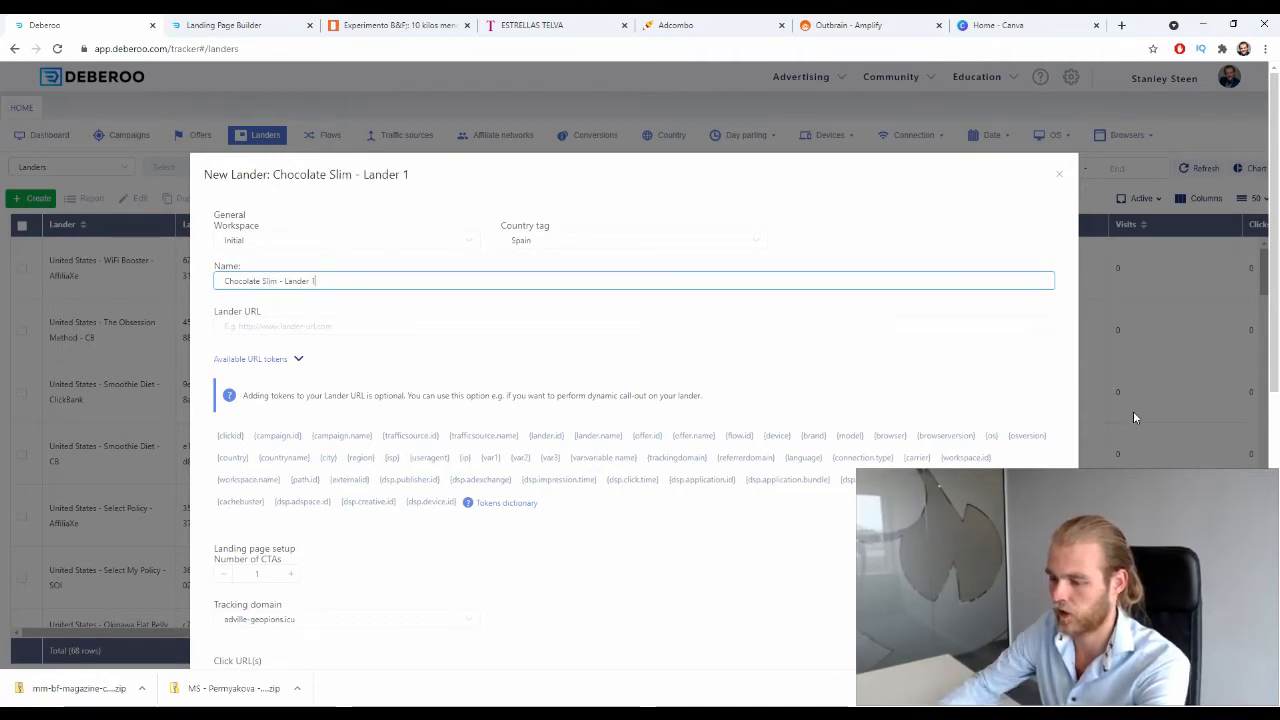
pyautogui.click(350, 322)
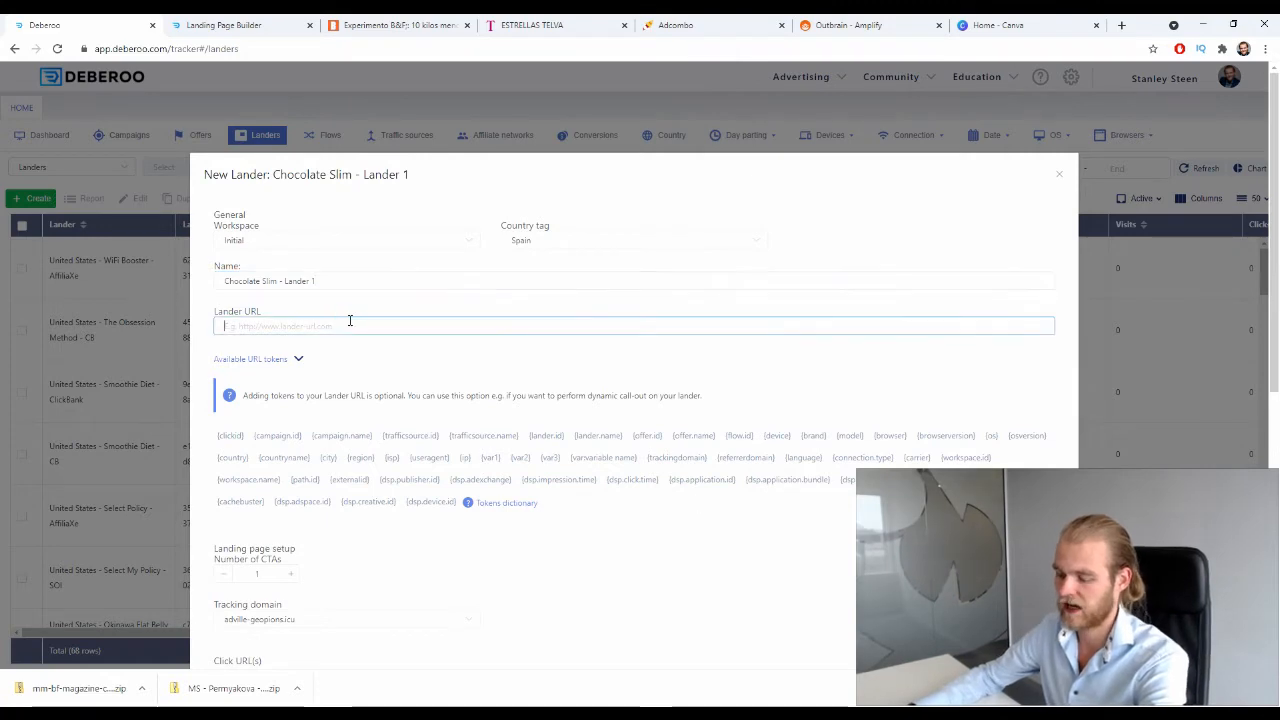
pyautogui.click(490, 20)
pyautogui.click(443, 46)
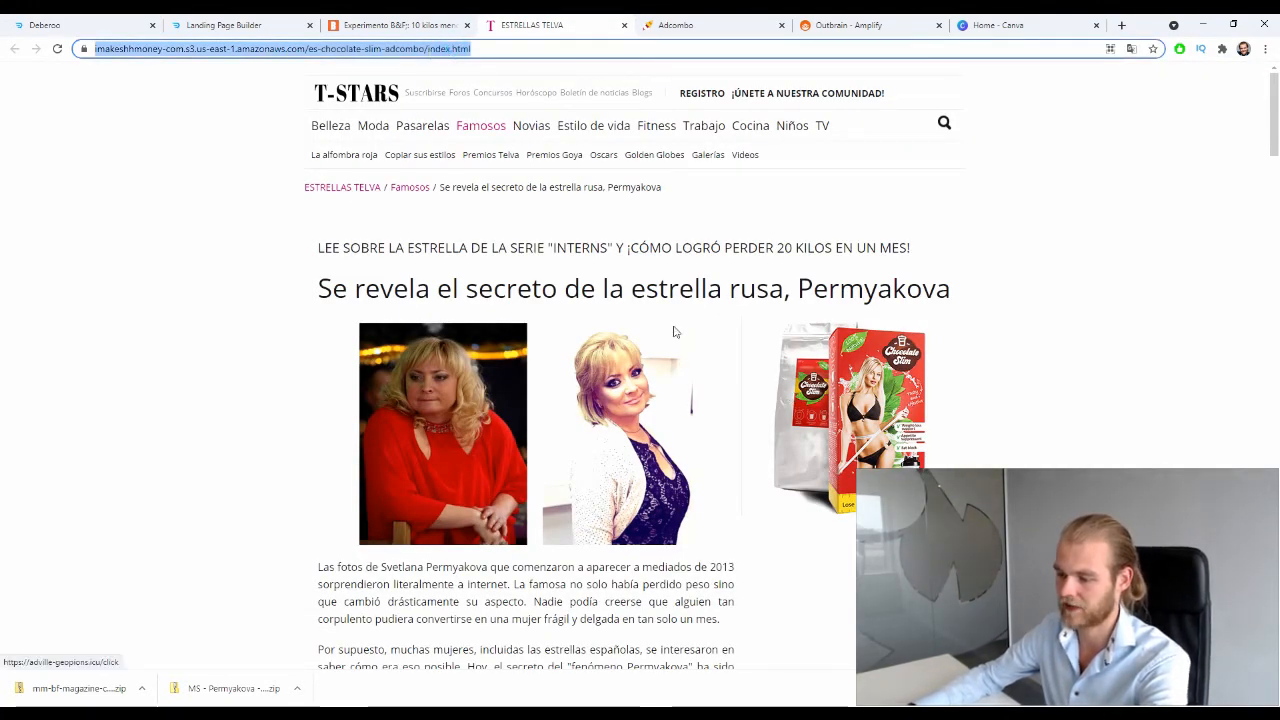
pyautogui.click(45, 24)
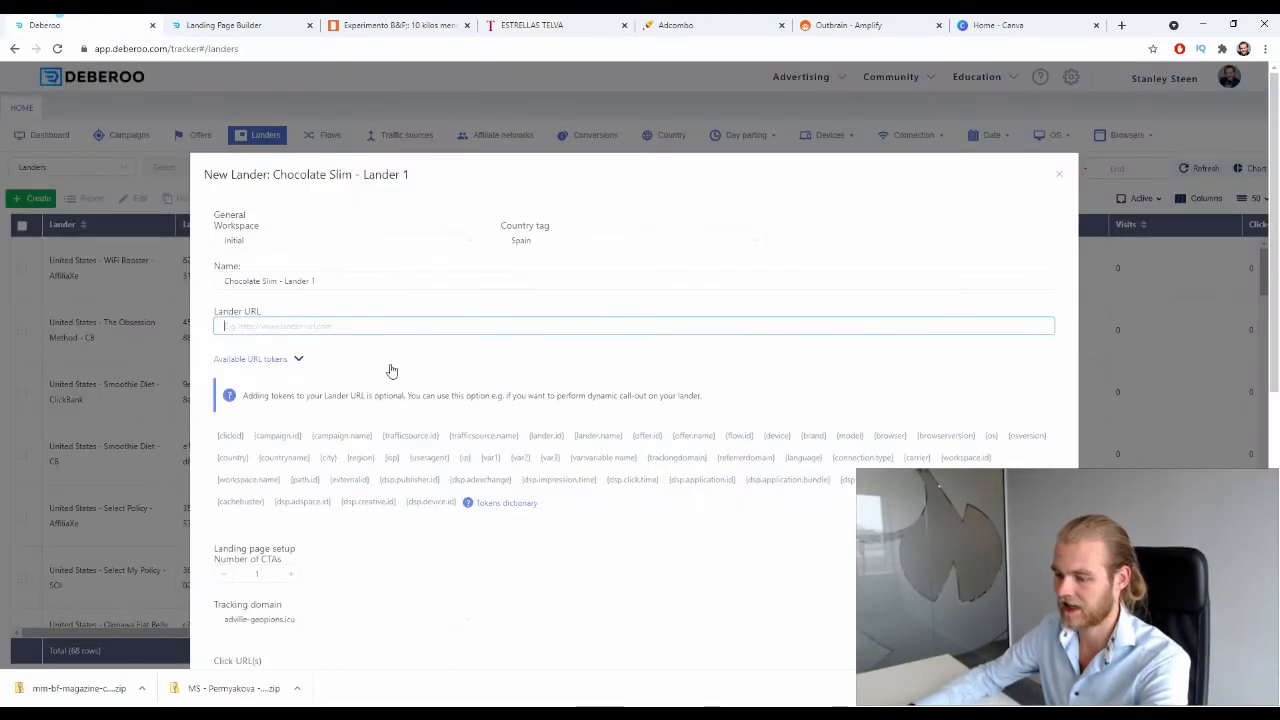
pyautogui.write('https://imakeshhmoney-com.s3.us-east-1.amazonaws.com/es-chocolate-slim-adcombo/index.html')
pyautogui.scroll(-5, 572, 265)
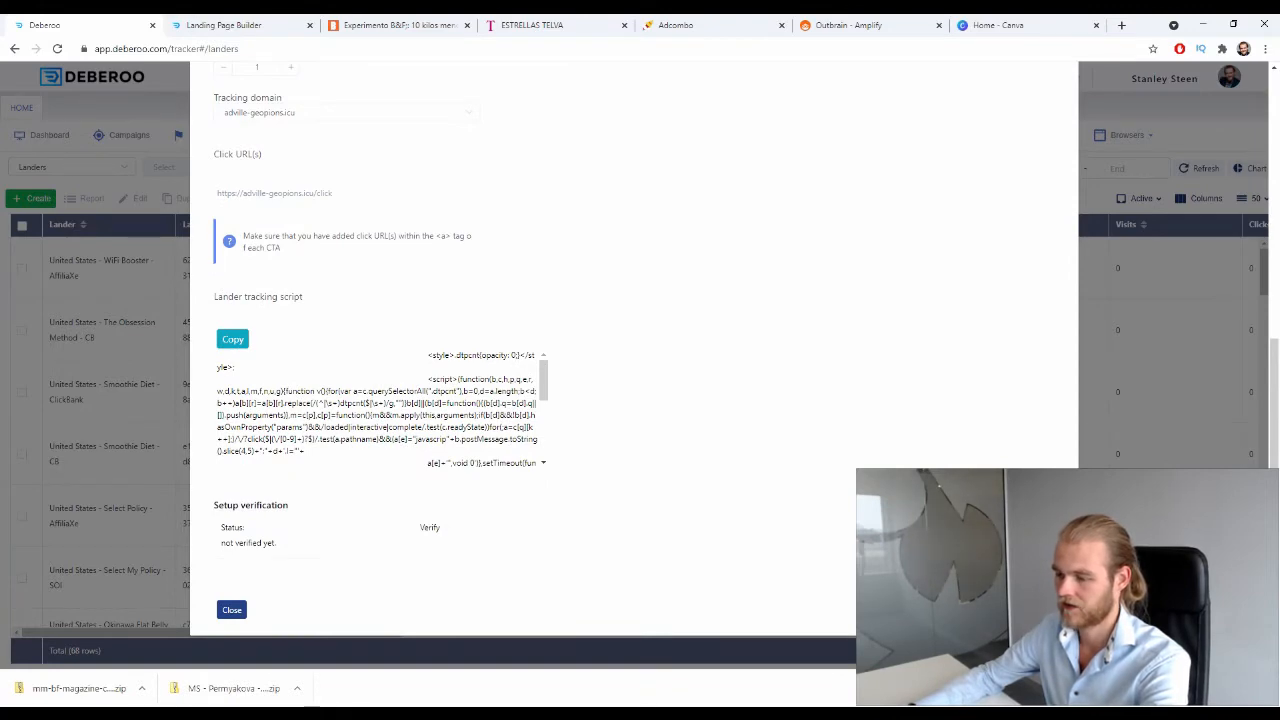
pyautogui.click(232, 610)
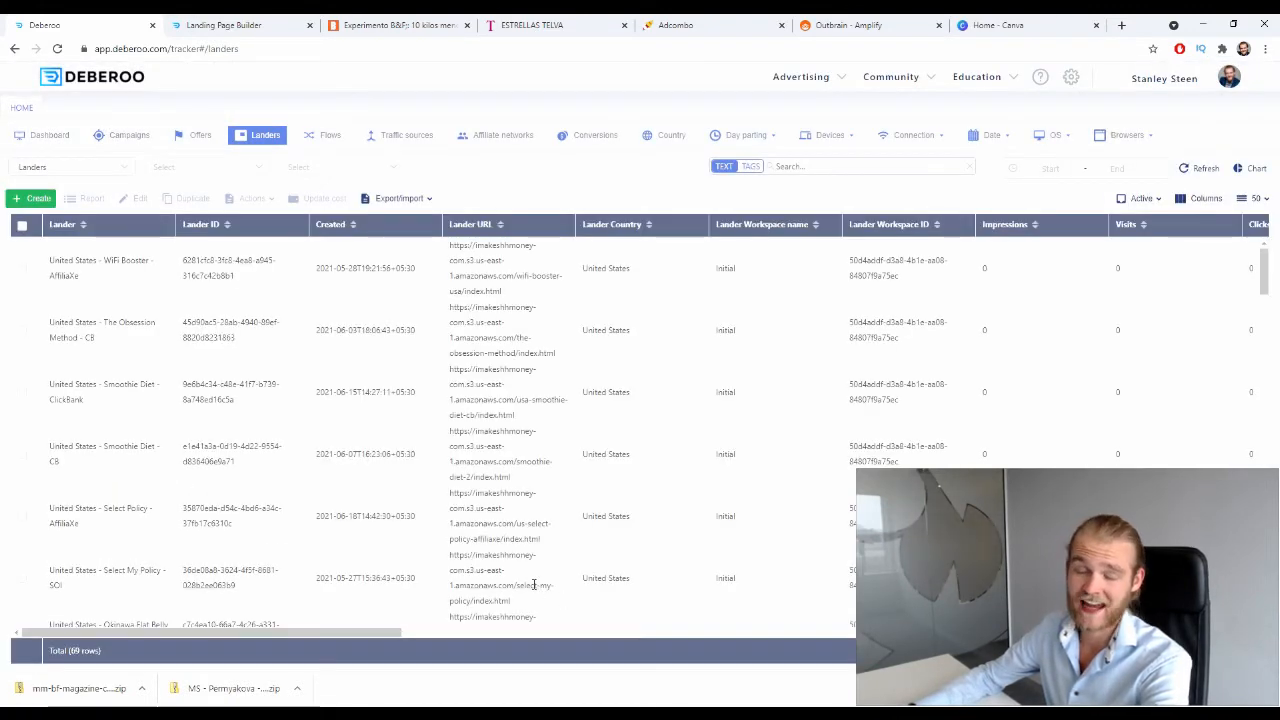
# Step: Start a second new lander and copy the address of the published Lander 2 page for it
pyautogui.click(30, 198)
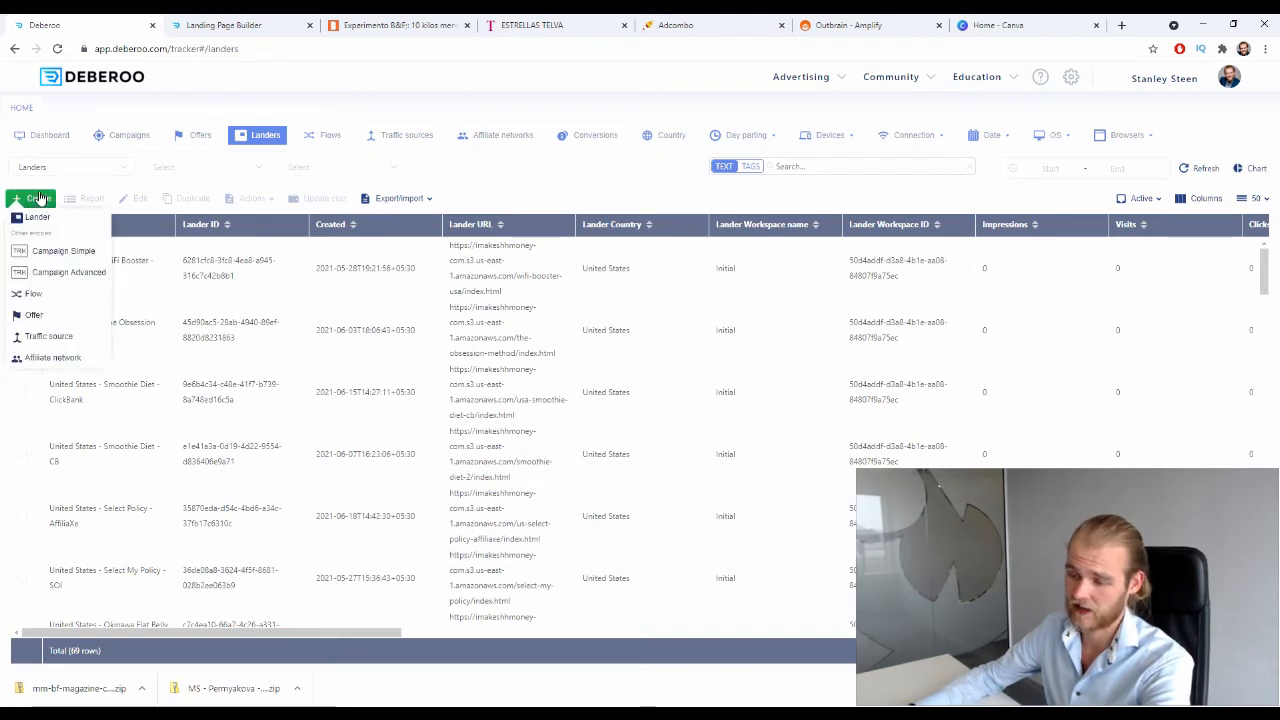
pyautogui.click(38, 213)
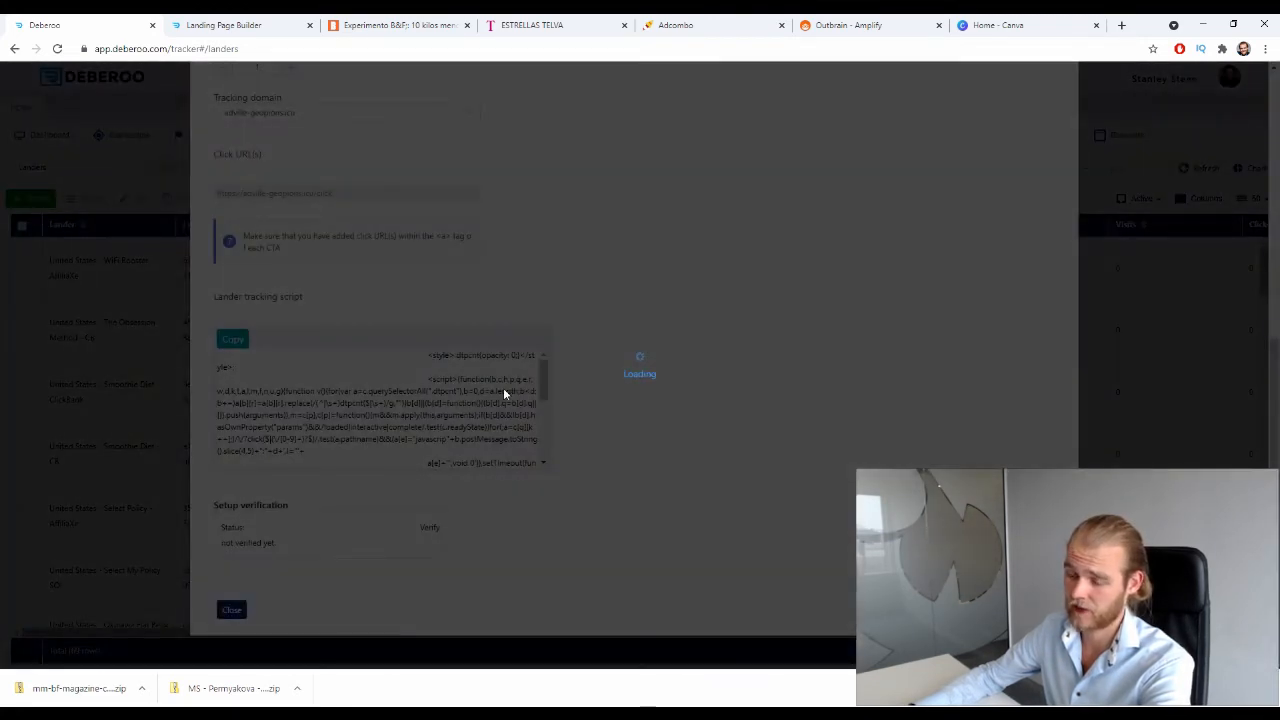
pyautogui.click(350, 25)
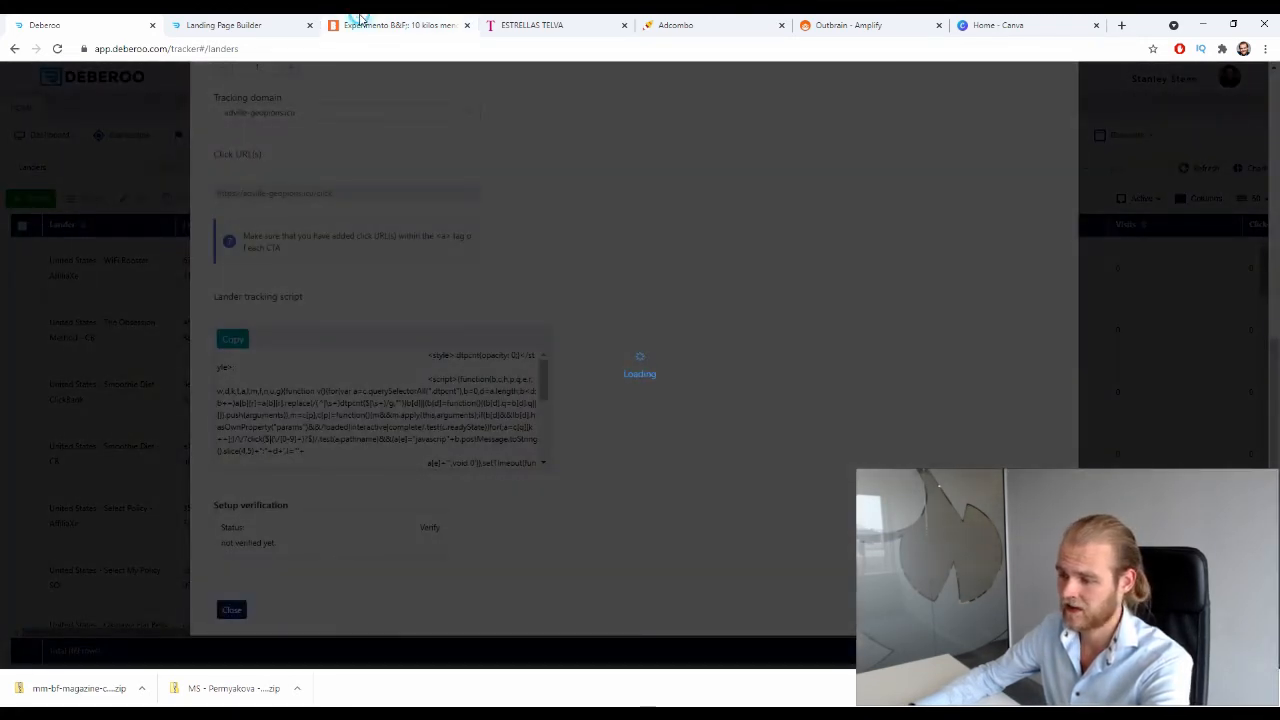
pyautogui.click(303, 48)
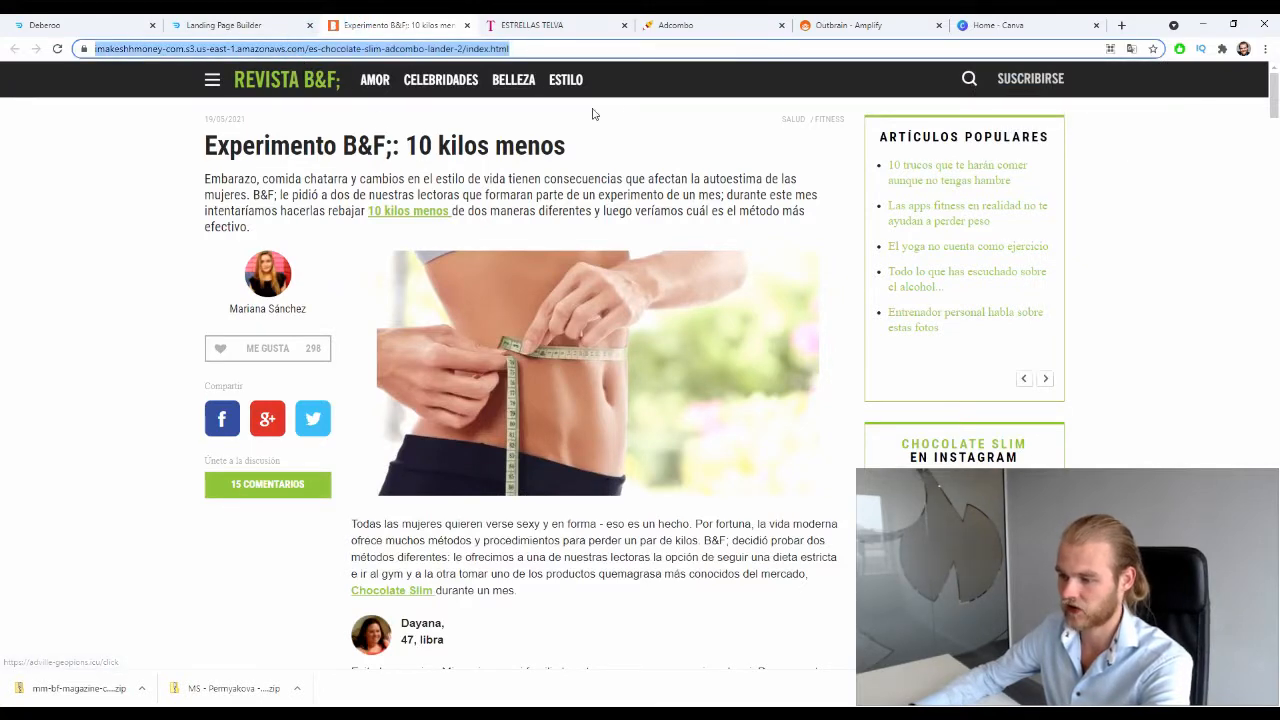
pyautogui.hotkey('ctrl', '1')
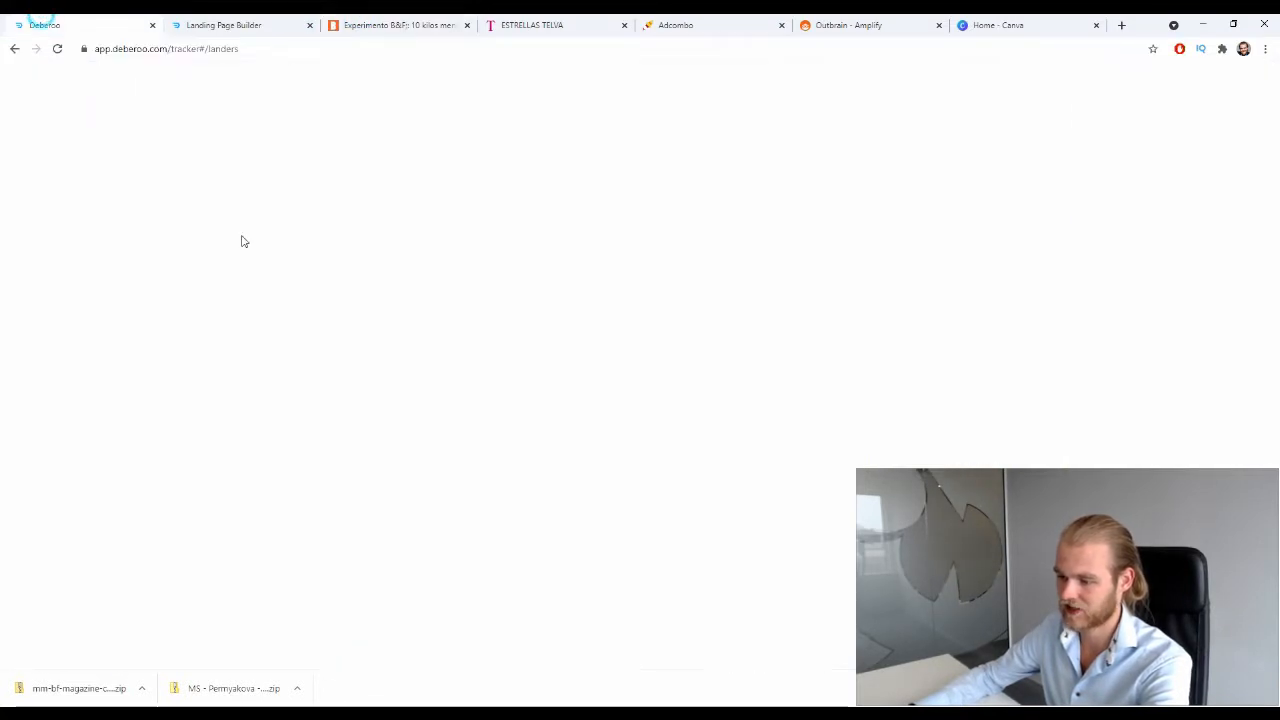
pyautogui.scroll(5, 516, 208)
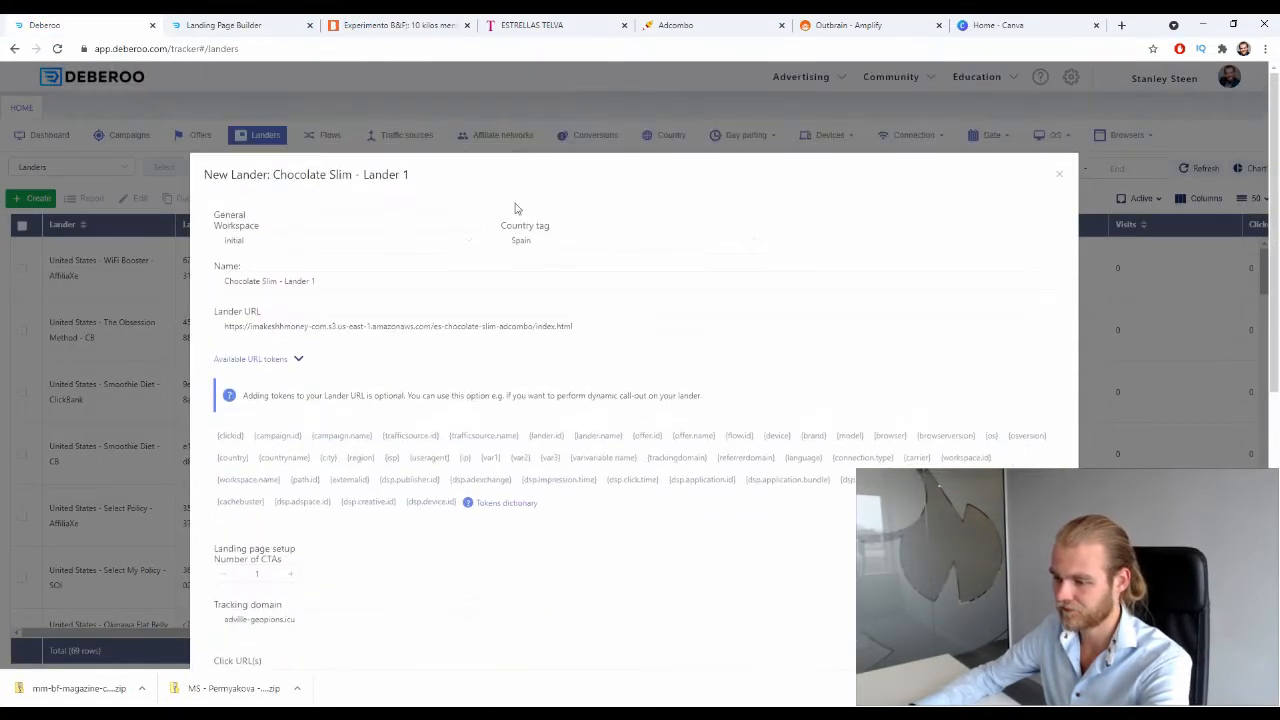
pyautogui.click(352, 284)
pyautogui.press('BackSpace')
pyautogui.write('2')
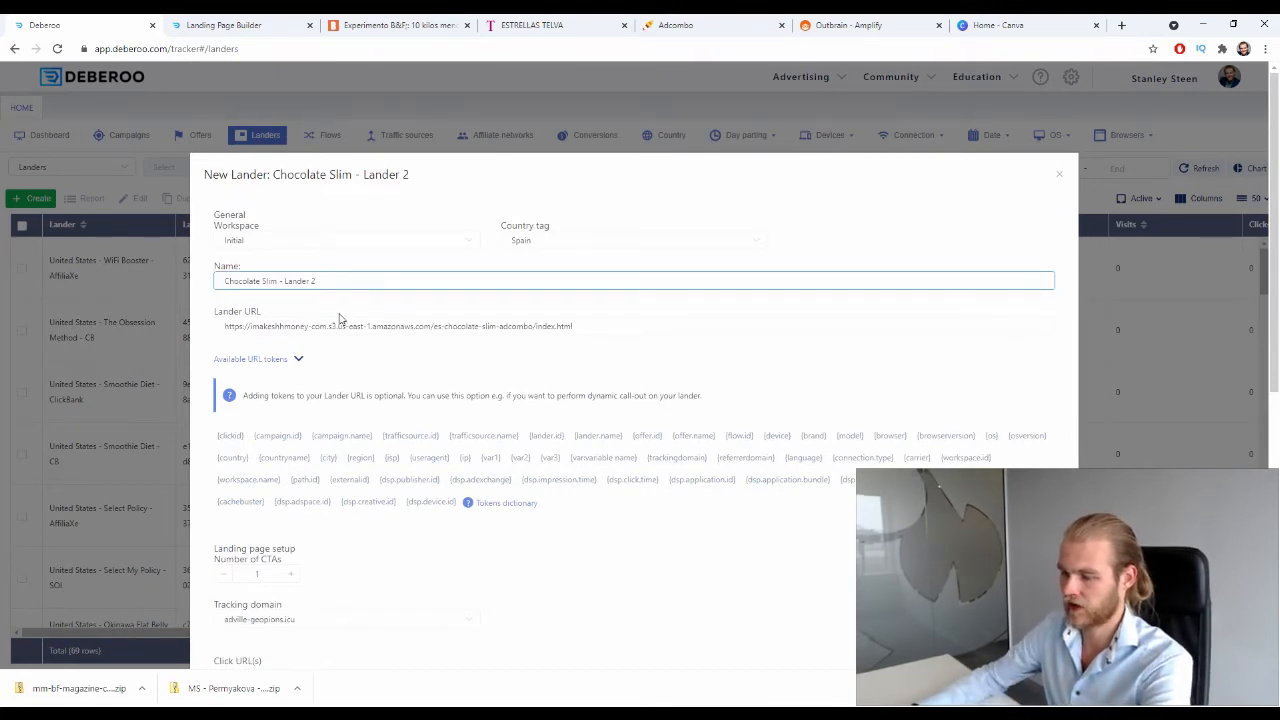
pyautogui.click(338, 318)
pyautogui.hotkey('ctrl', 'a')
pyautogui.hotkey('ctrl', 'v')
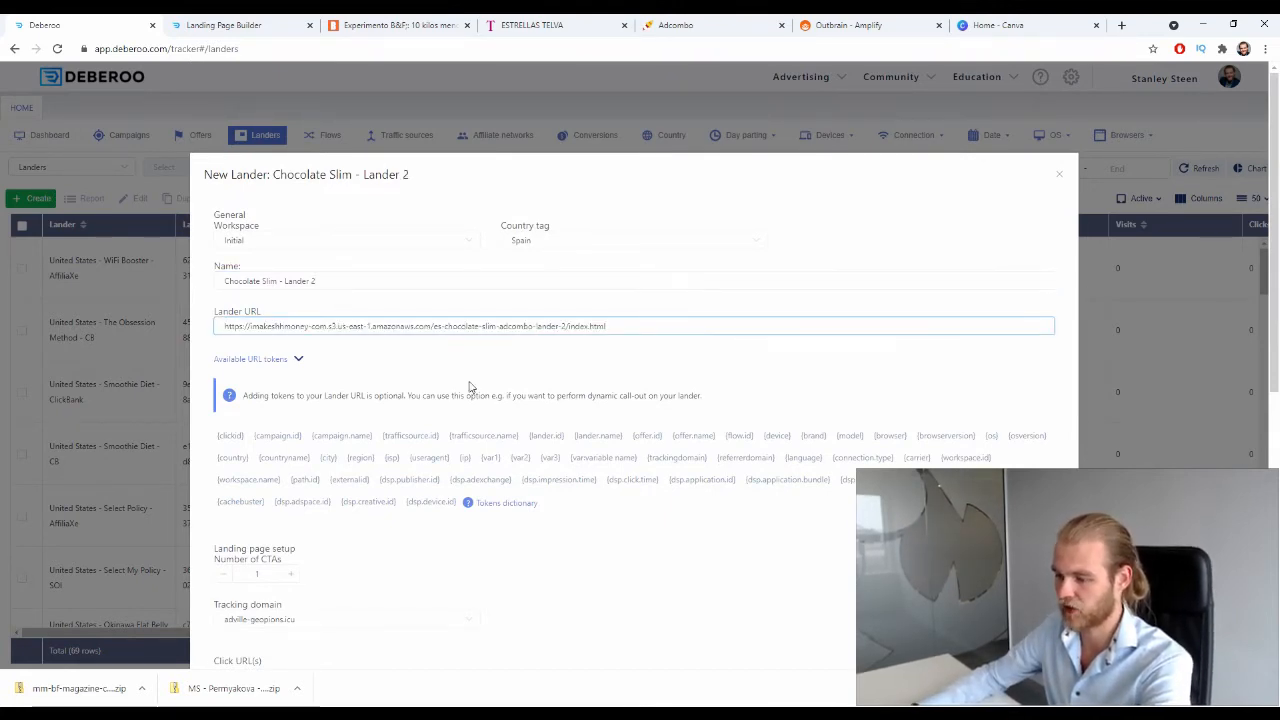
pyautogui.scroll(-3, 580, 380)
pyautogui.scroll(-2, 799, 388)
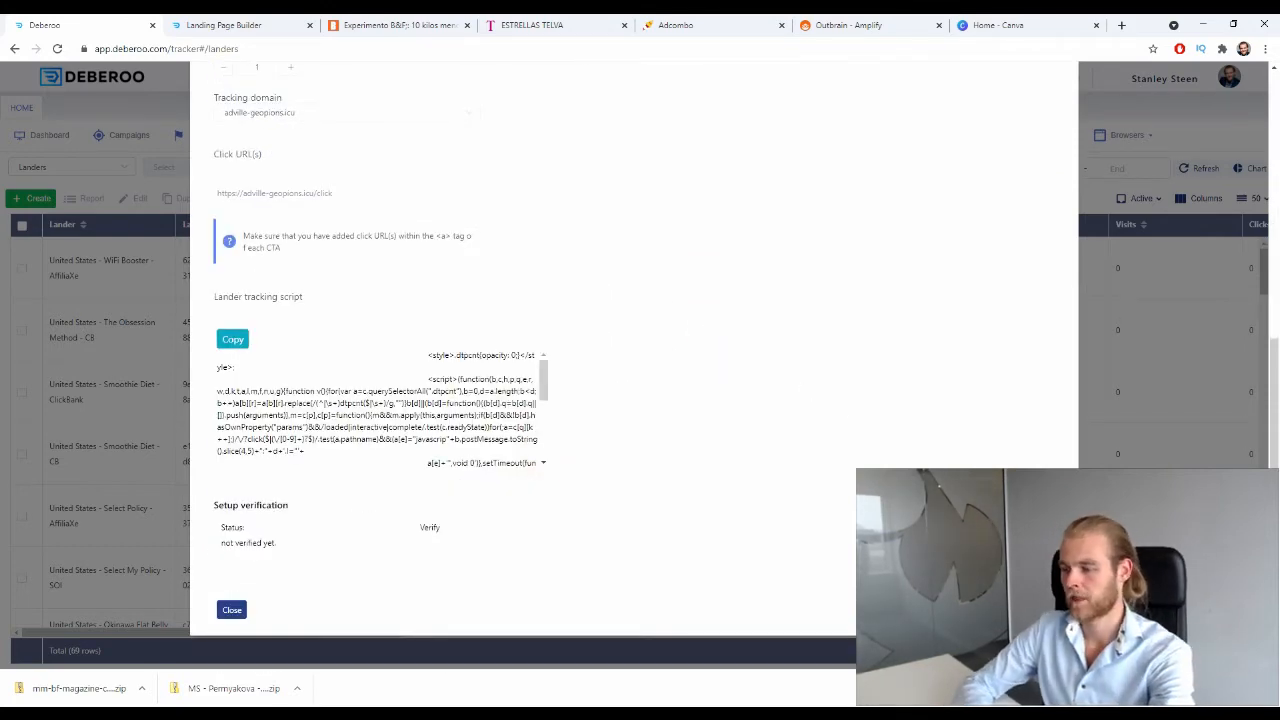
pyautogui.click(232, 610)
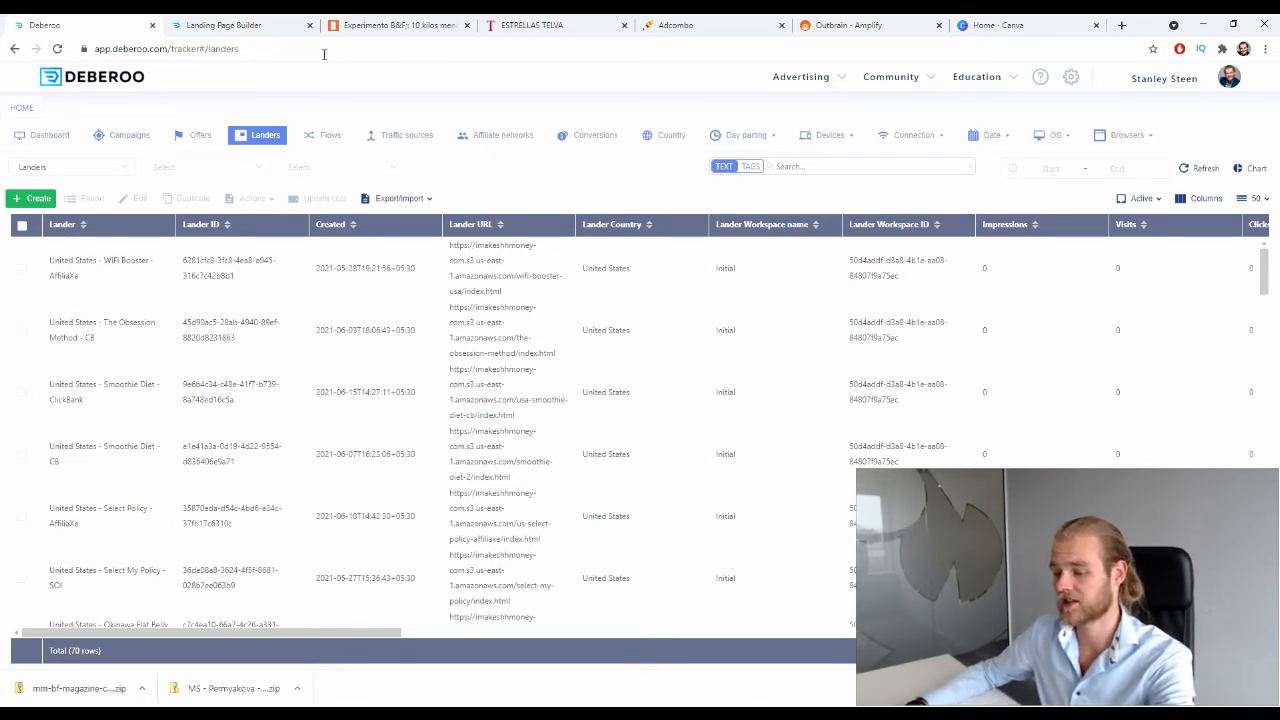
pyautogui.click(24, 199)
pyautogui.click(37, 217)
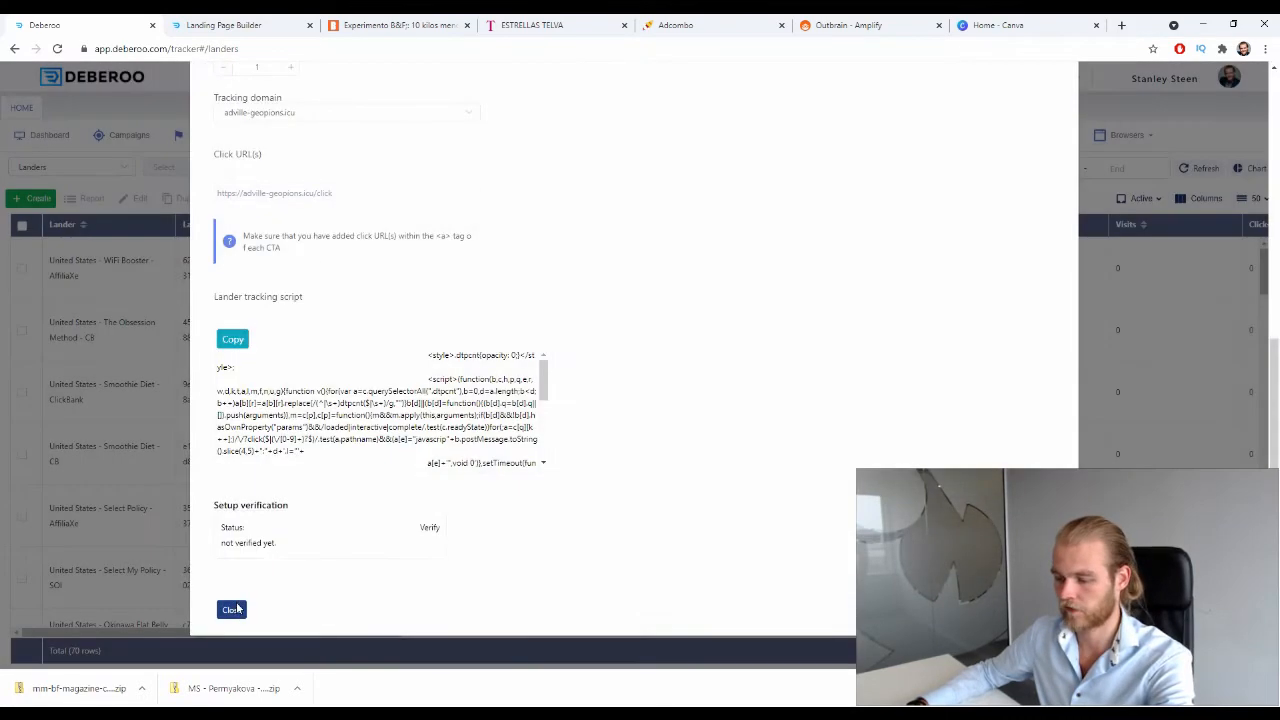
pyautogui.click(234, 610)
# Step: Start a new simple campaign in the Initial workspace with Outbrain as traffic source and Spain as country tag
pyautogui.click(24, 199)
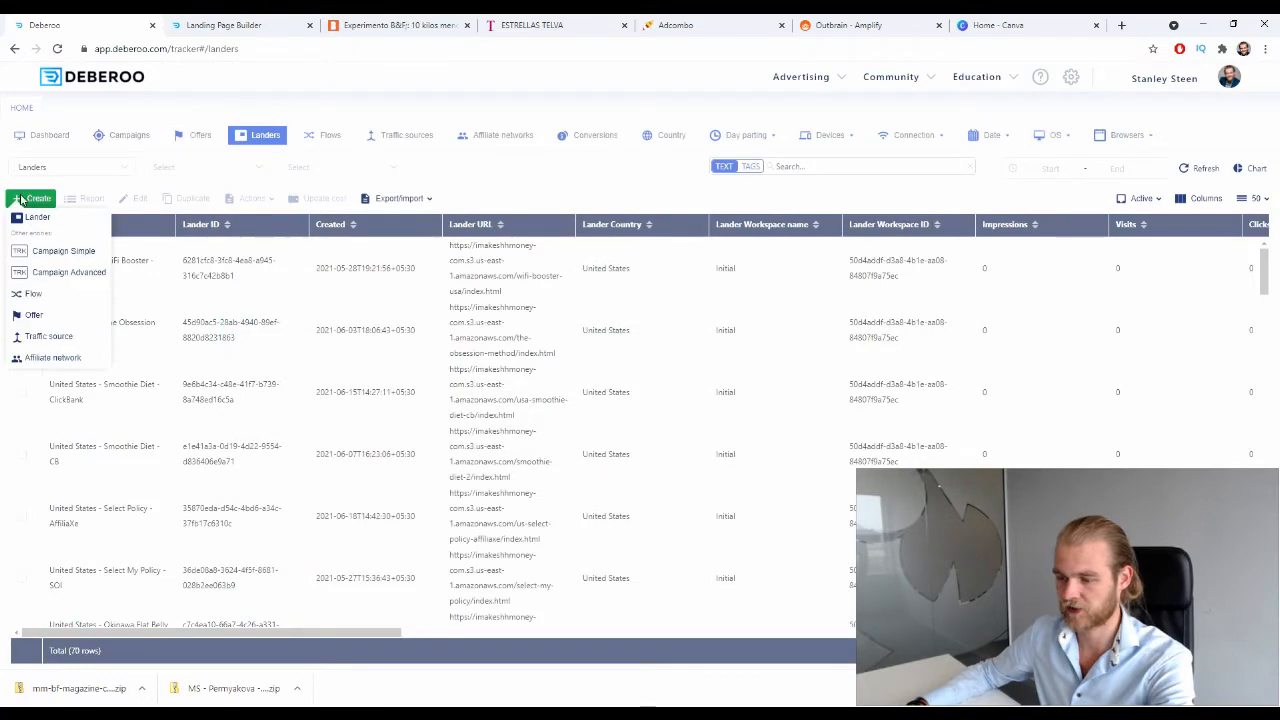
pyautogui.click(48, 252)
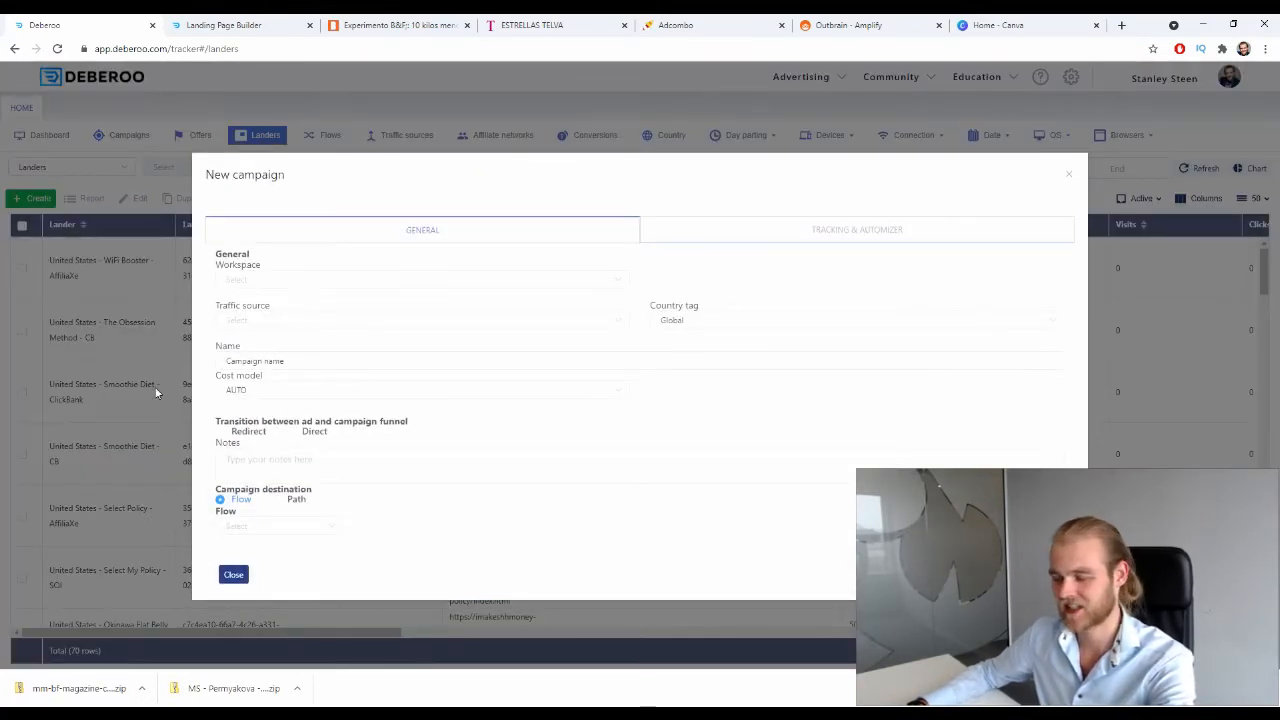
pyautogui.click(260, 283)
pyautogui.click(285, 310)
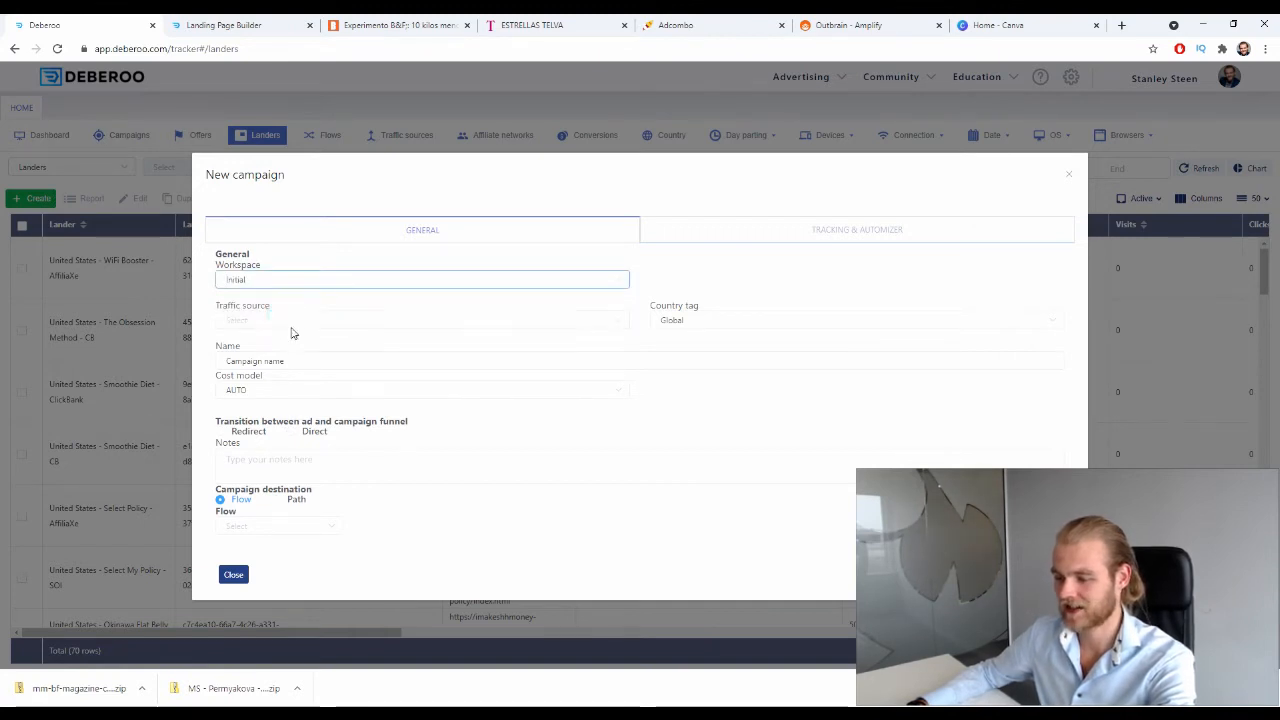
pyautogui.click(290, 322)
pyautogui.scroll(-3, 300, 379)
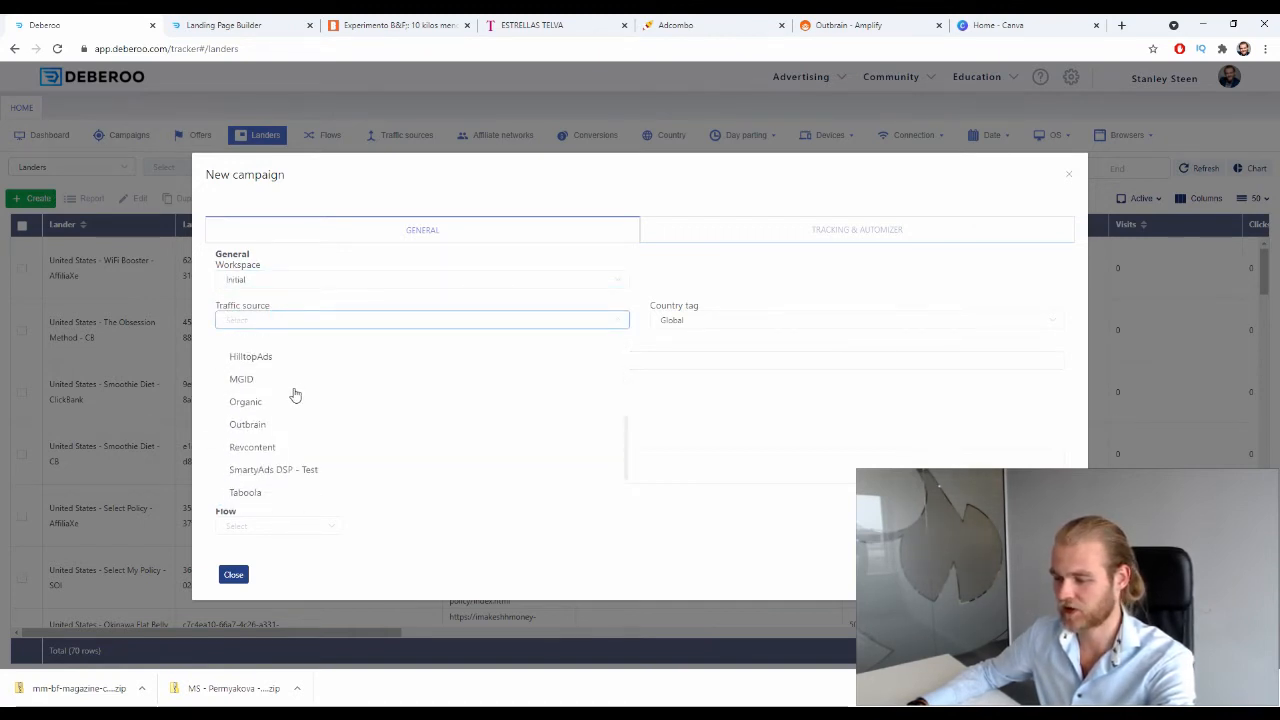
pyautogui.click(285, 425)
pyautogui.click(759, 324)
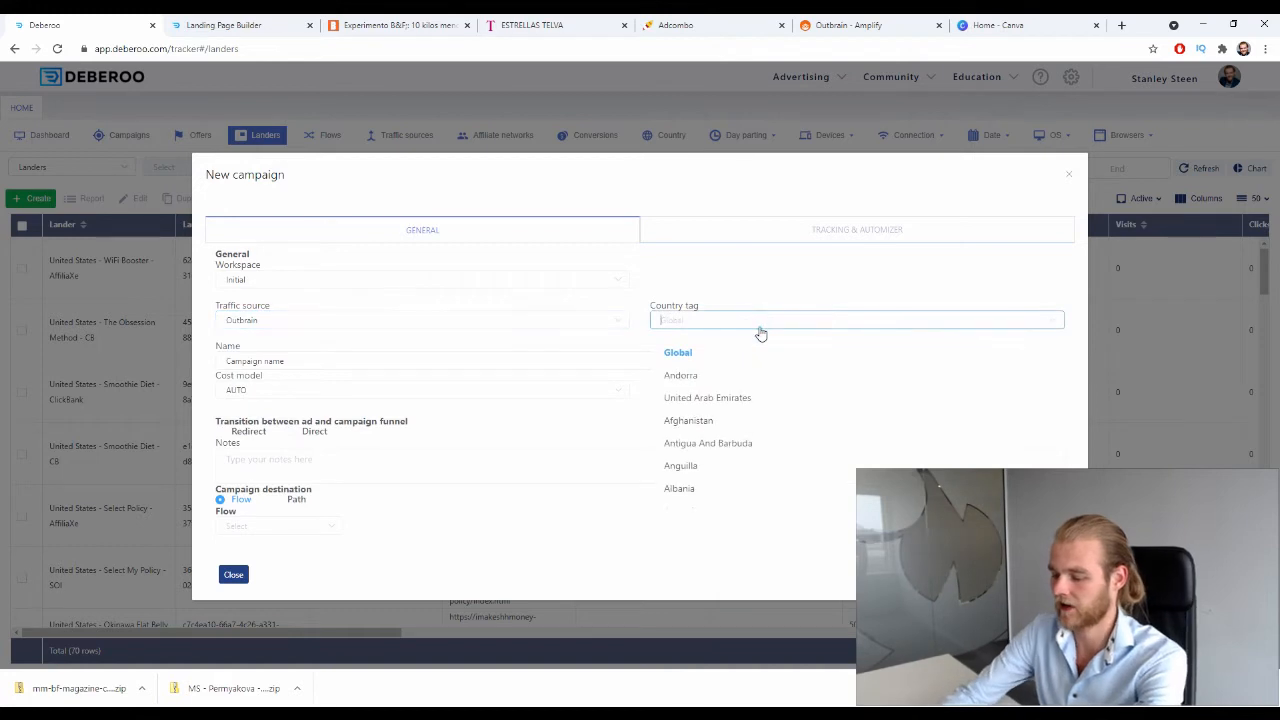
pyautogui.write('spai')
pyautogui.click(763, 357)
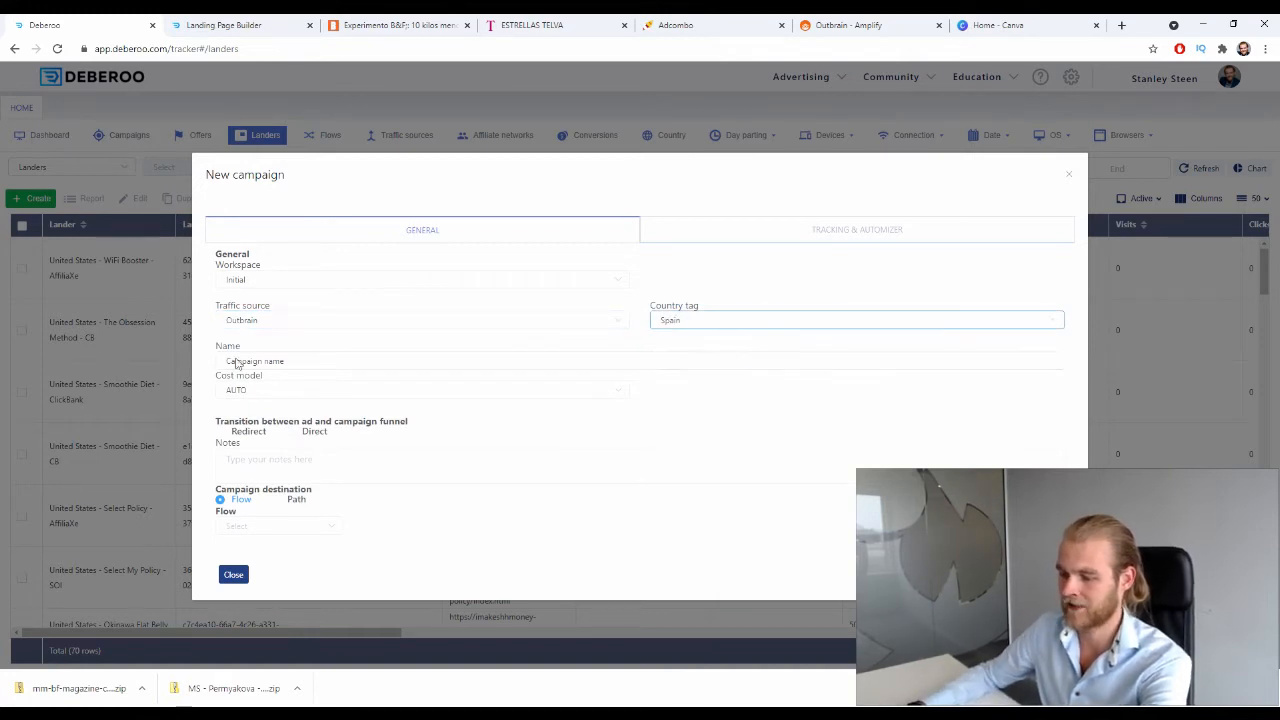
# Step: Name the new campaign "Chocolate Slim - AdCombo" and set the transition between ad and campaign funnel to Redirect
pyautogui.click(294, 358)
pyautogui.hotkey('ctrl', 'a')
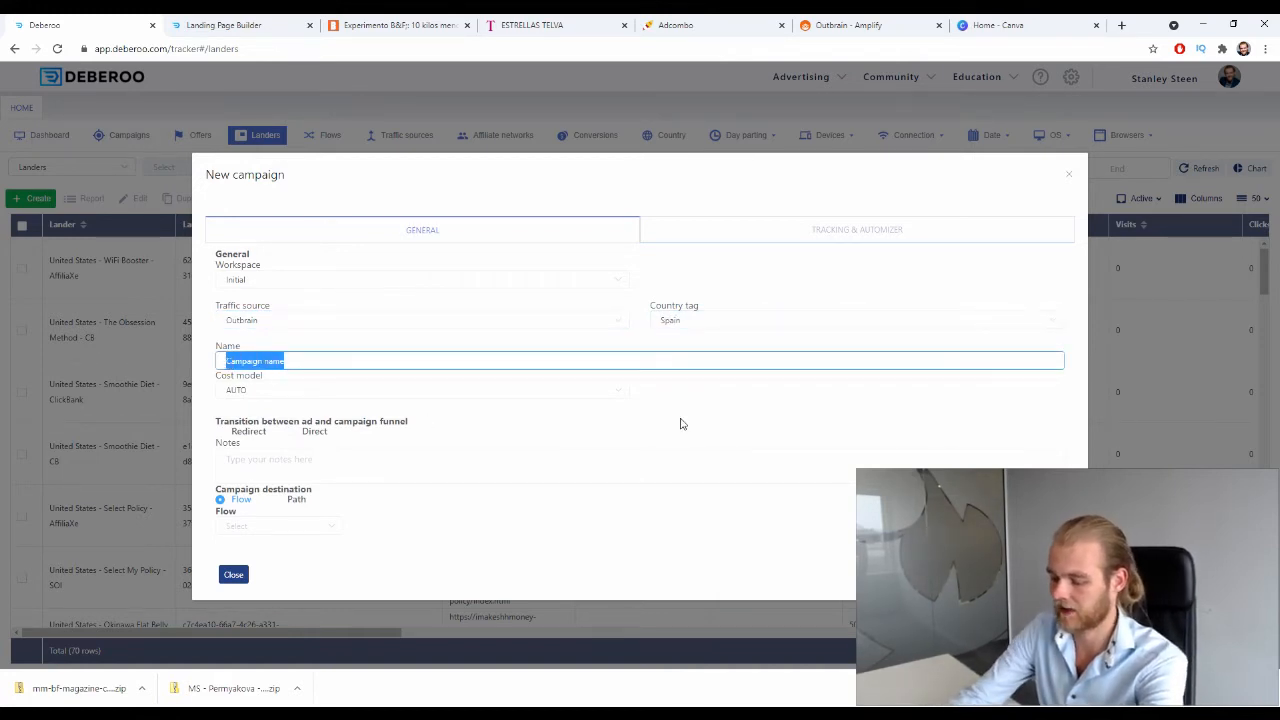
pyautogui.write('Chocola')
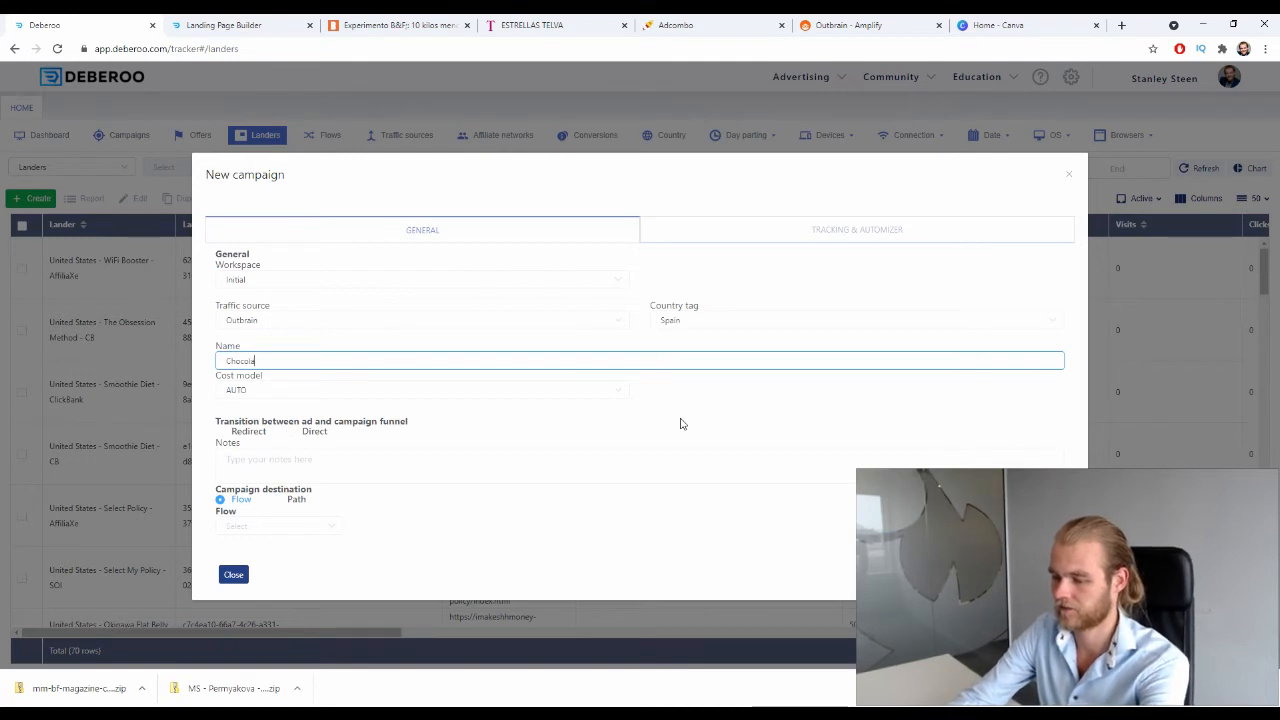
pyautogui.write('te Slim')
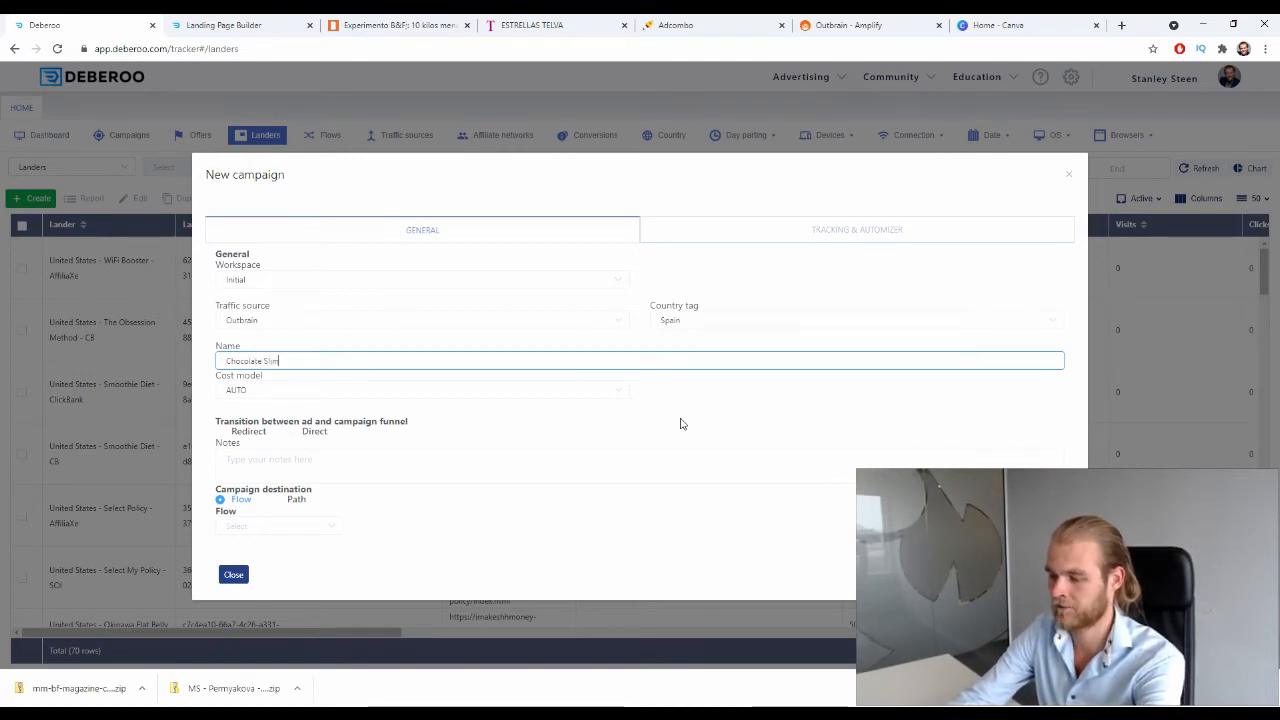
pyautogui.write(' - ')
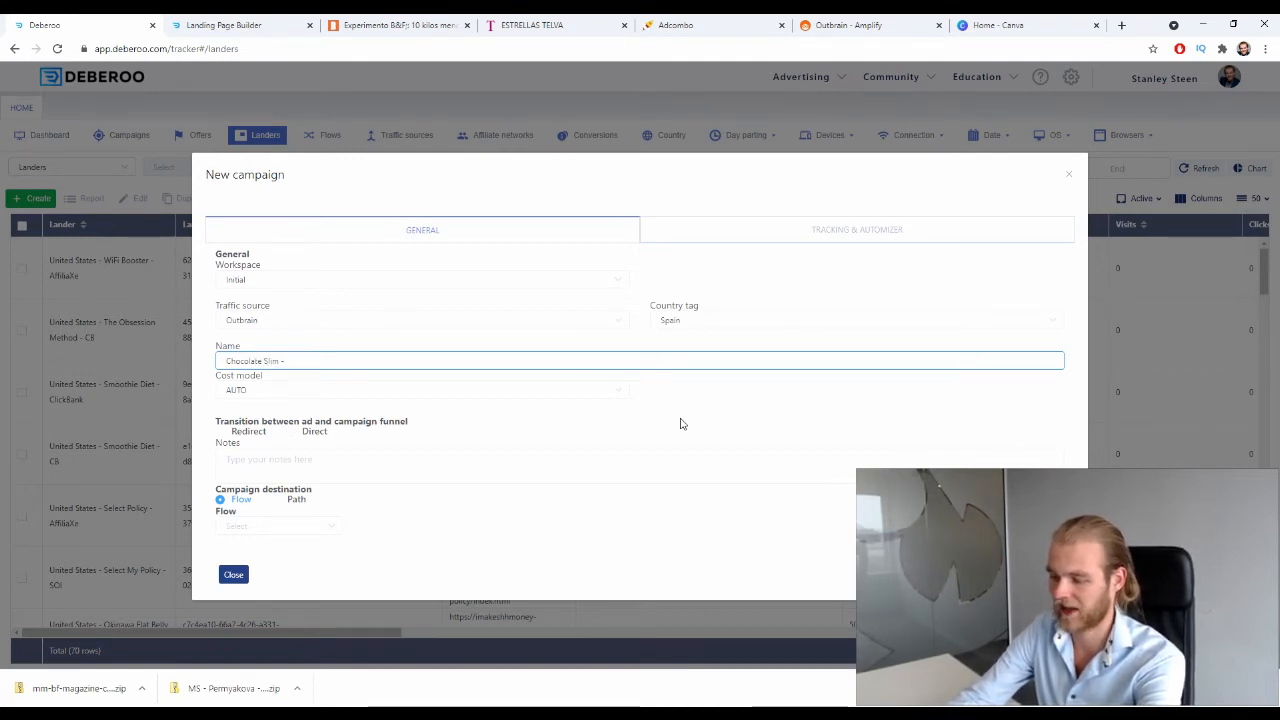
pyautogui.write('AdCombo')
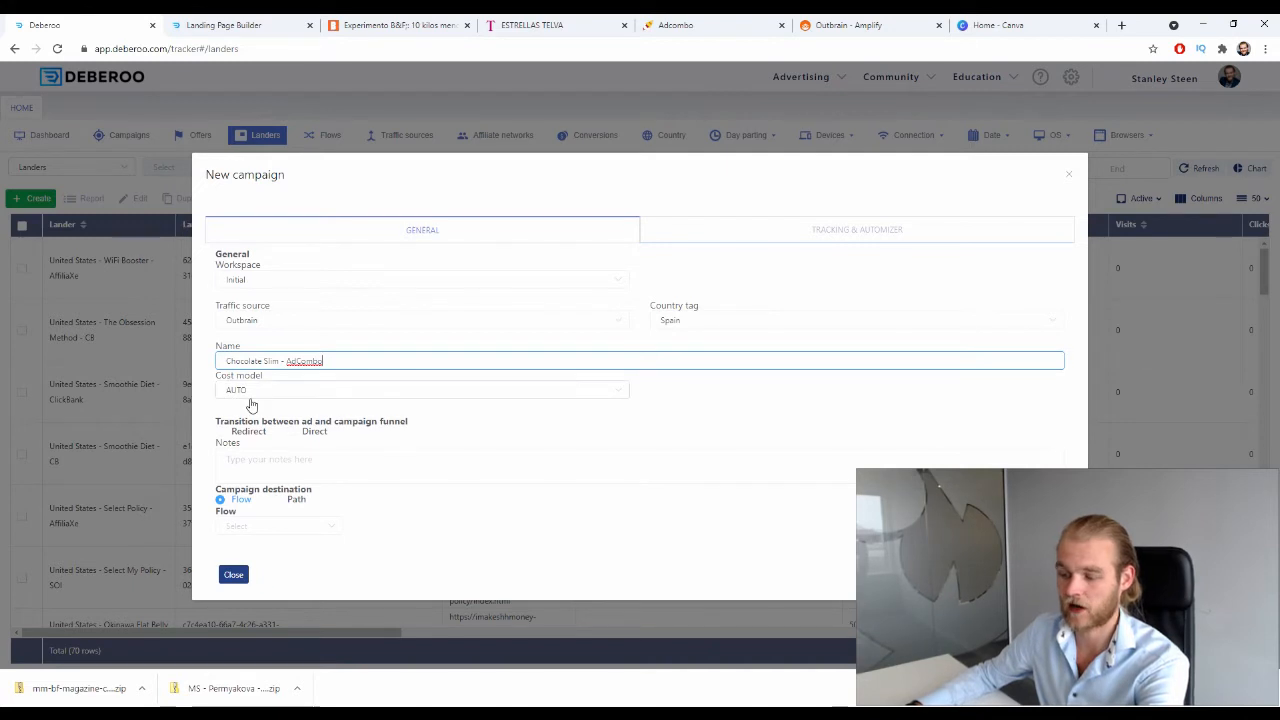
pyautogui.click(291, 431)
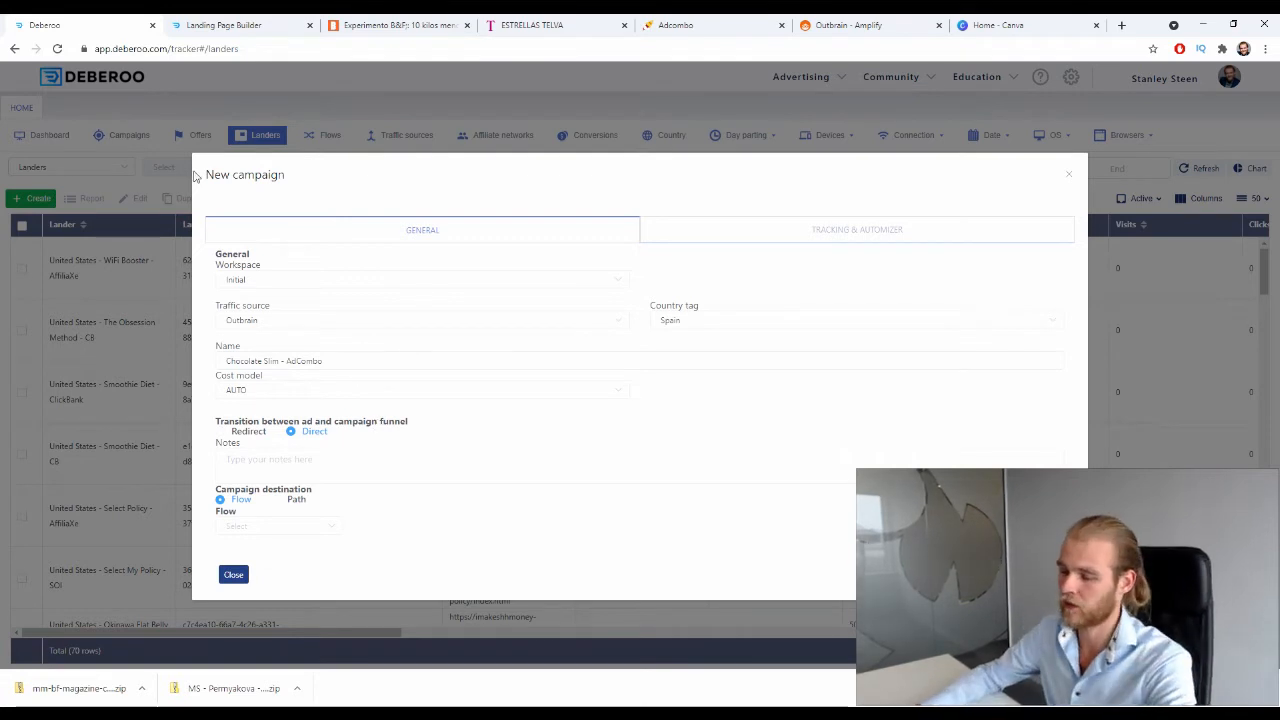
pyautogui.click(250, 431)
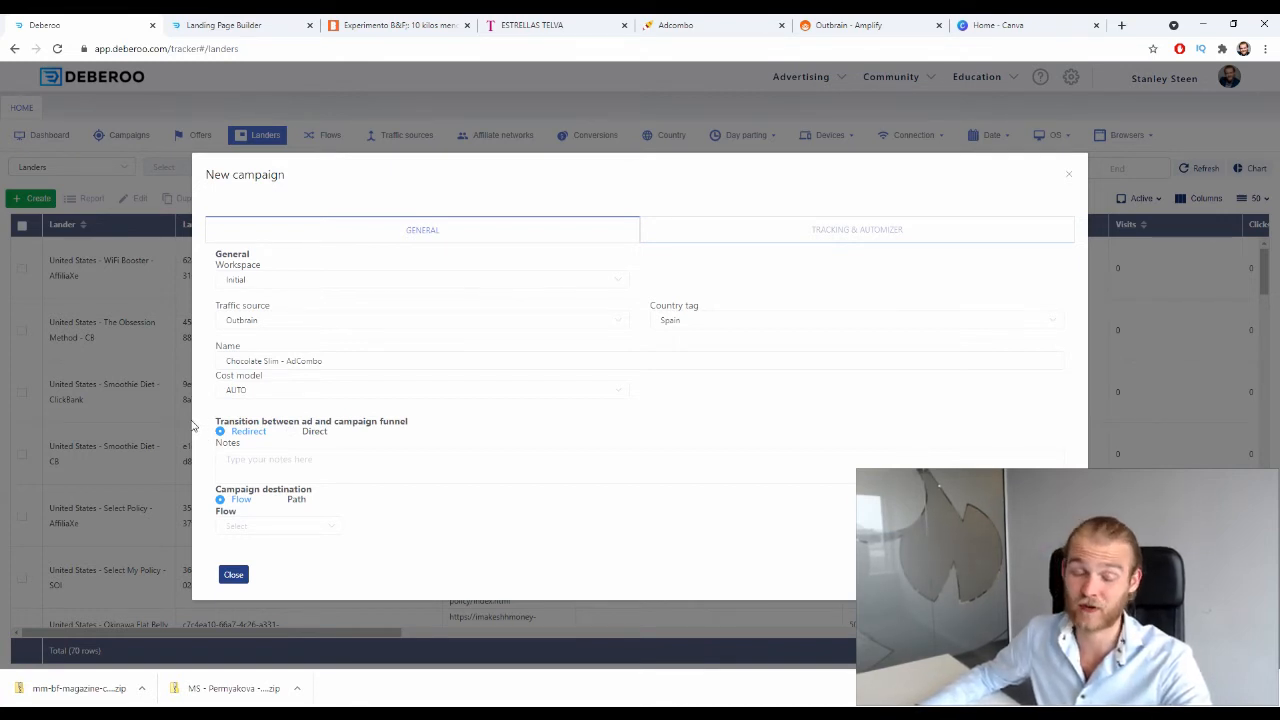
# Step: Set the campaign destination to Path and the transition to offer to 302
pyautogui.click(300, 528)
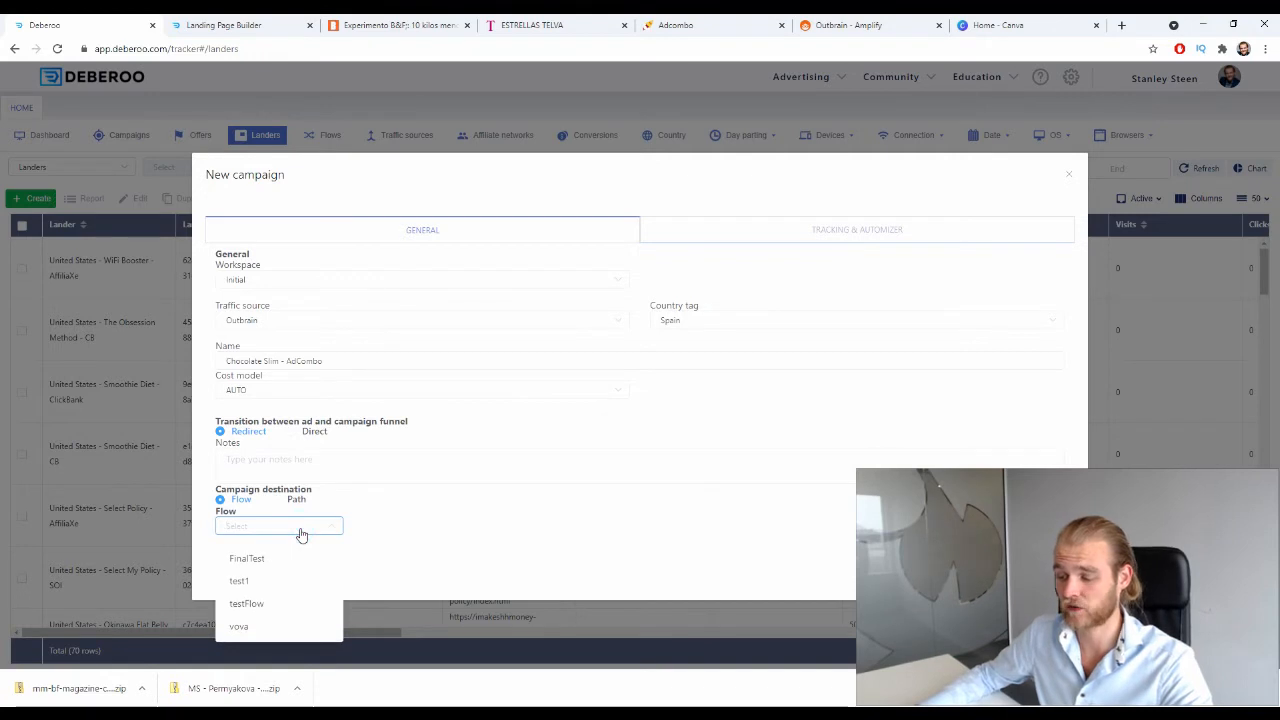
pyautogui.click(297, 500)
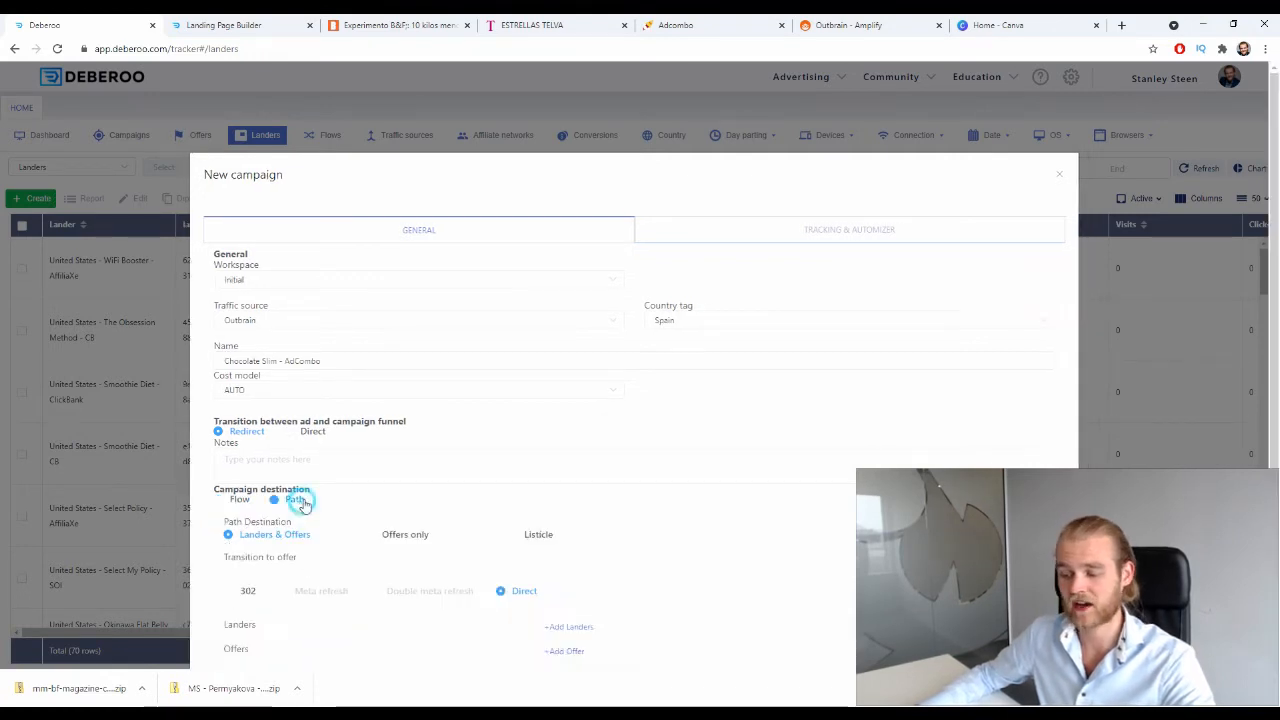
pyautogui.scroll(-2, 335, 491)
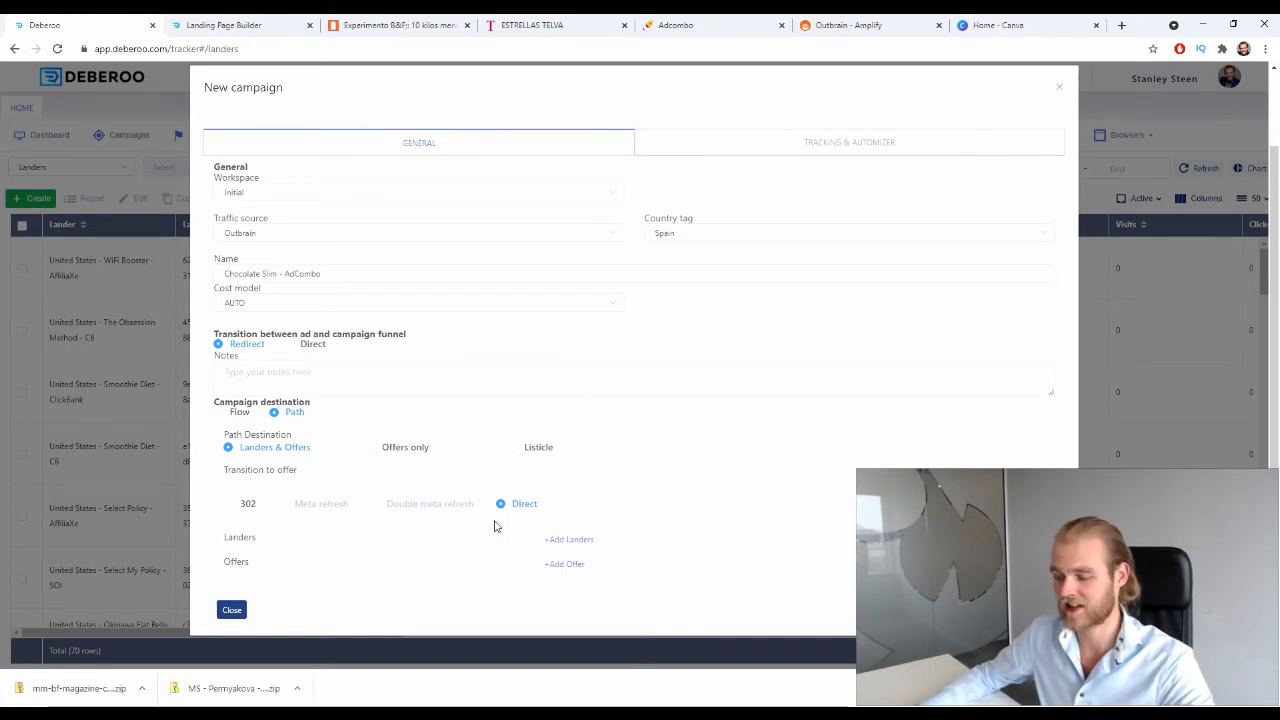
pyautogui.click(248, 506)
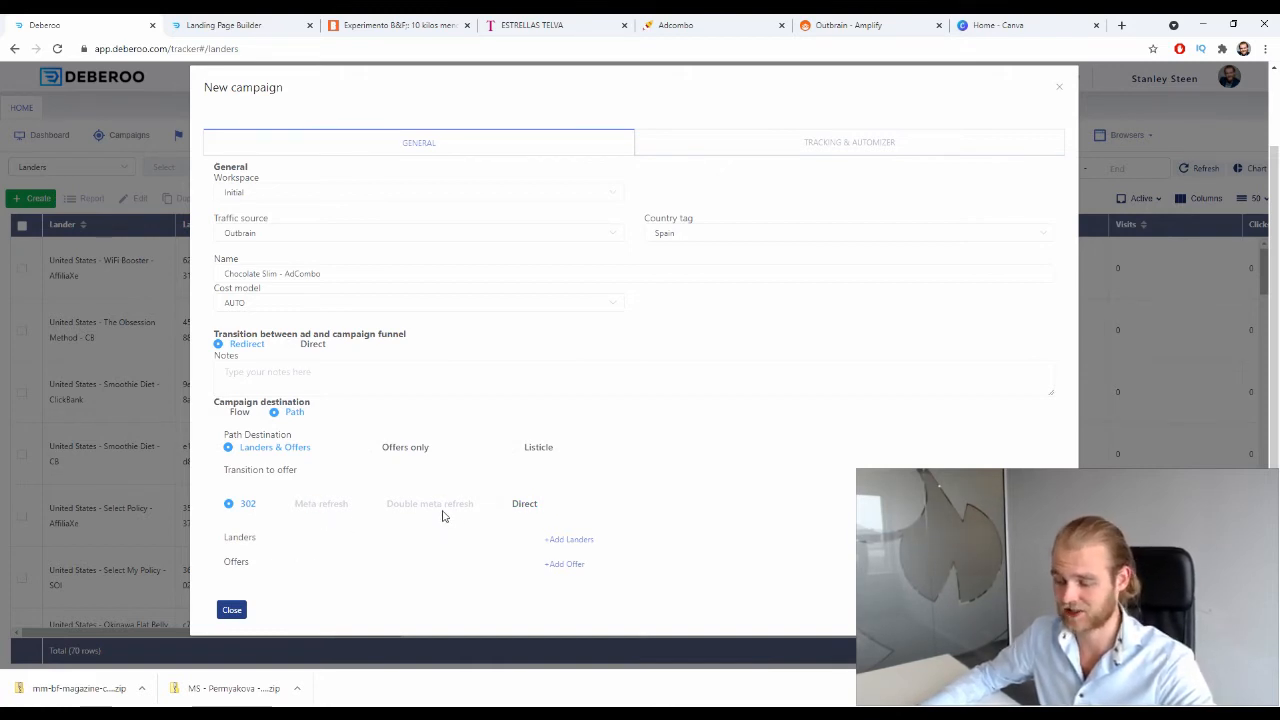
pyautogui.moveTo(215, 537); pyautogui.dragTo(267, 568)
pyautogui.click(242, 533)
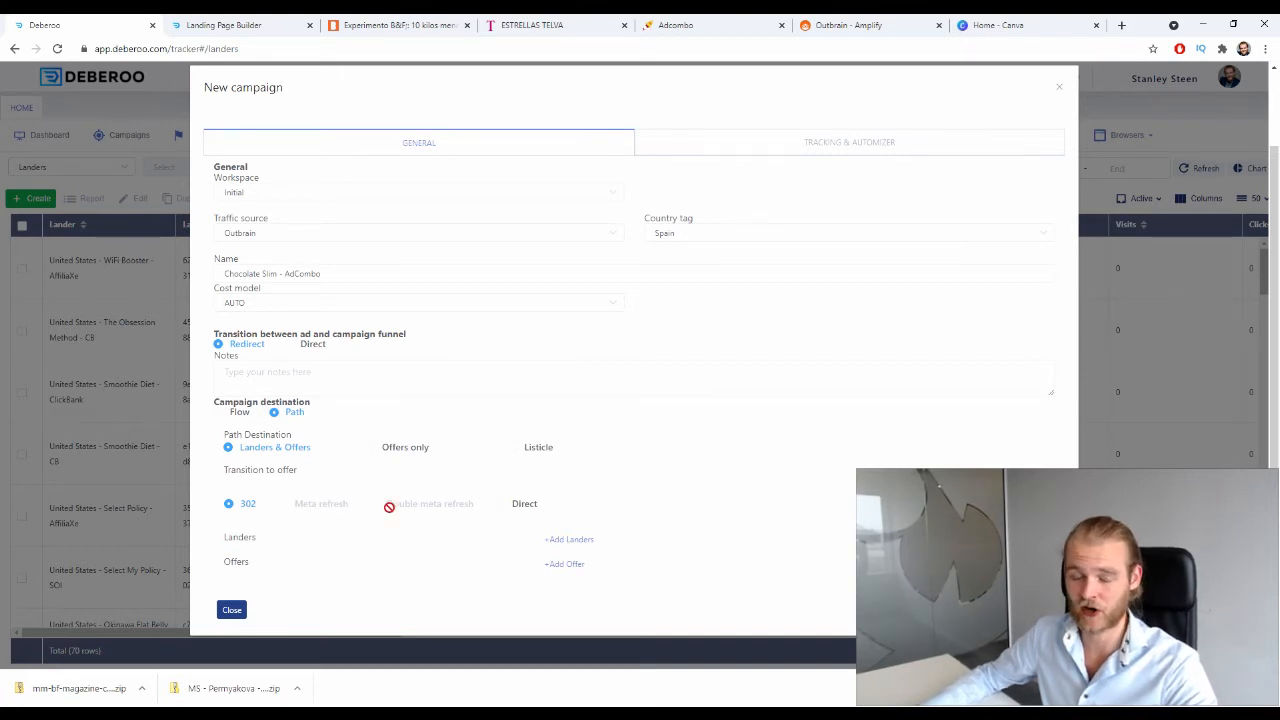
# Step: Add two lander entries and a single offer entry to the campaign path
pyautogui.click(564, 542)
pyautogui.click(596, 601)
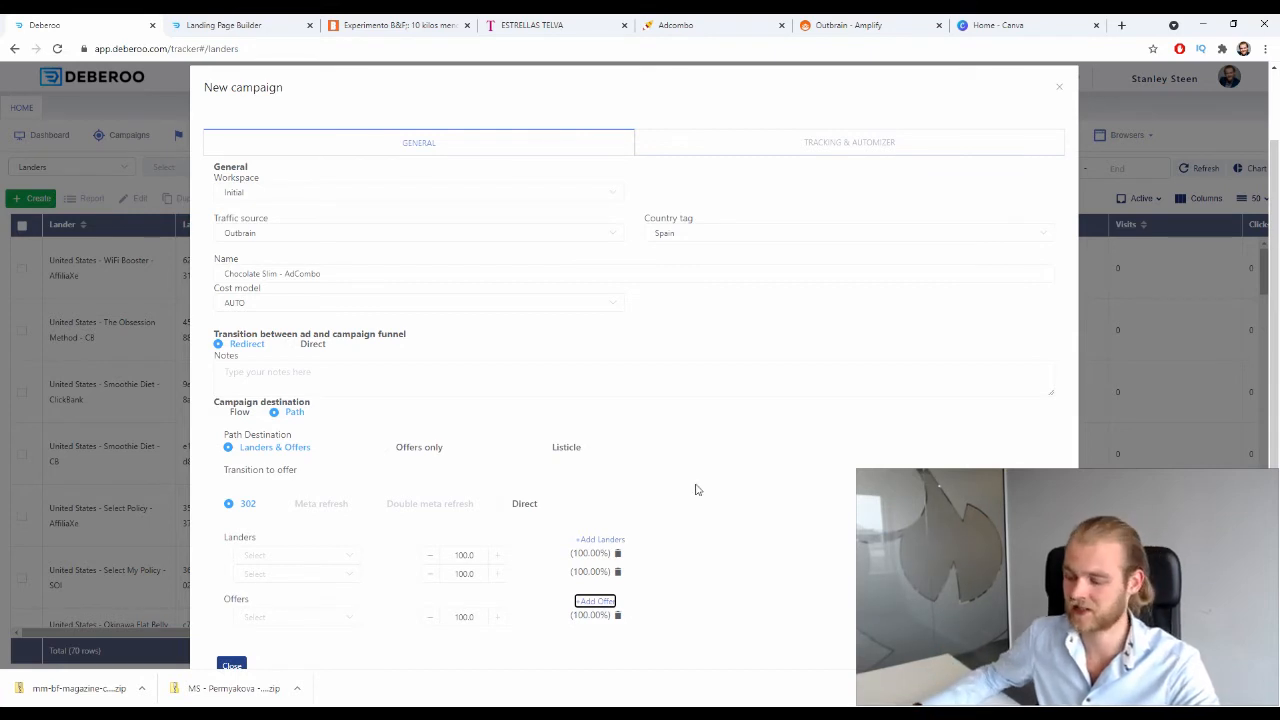
pyautogui.click(595, 601)
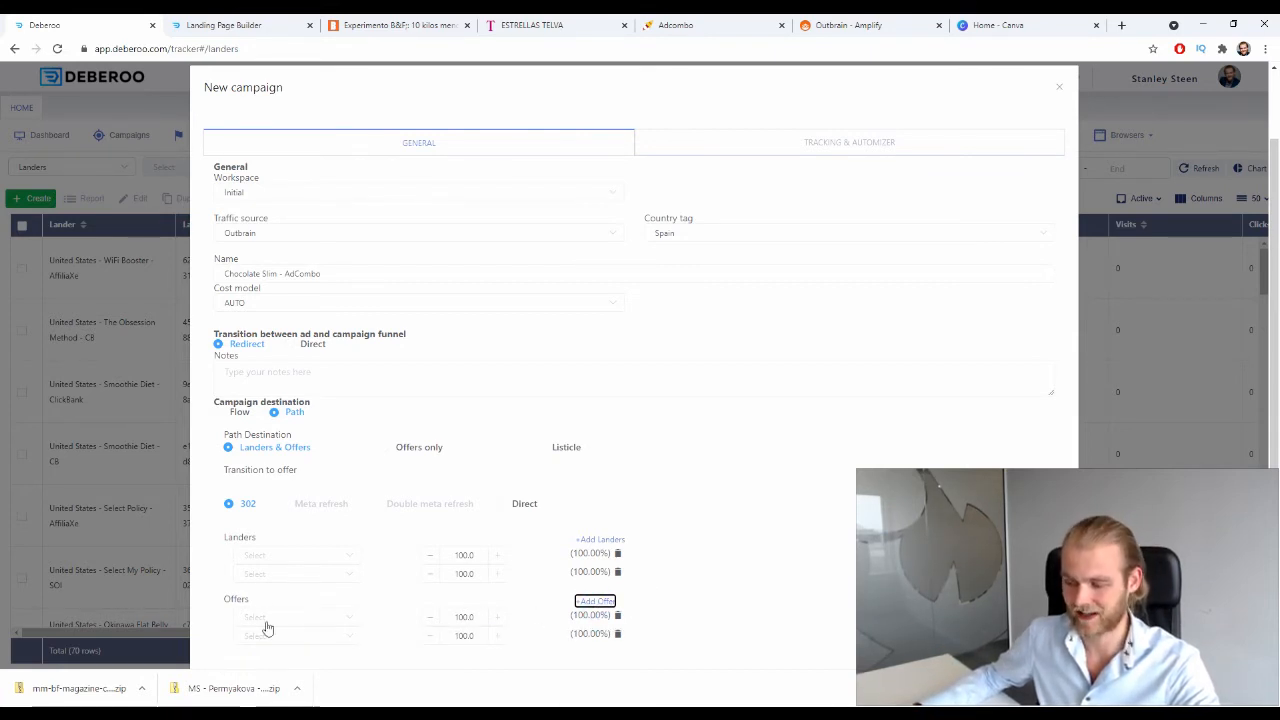
pyautogui.click(617, 634)
pyautogui.scroll(-1, 711, 583)
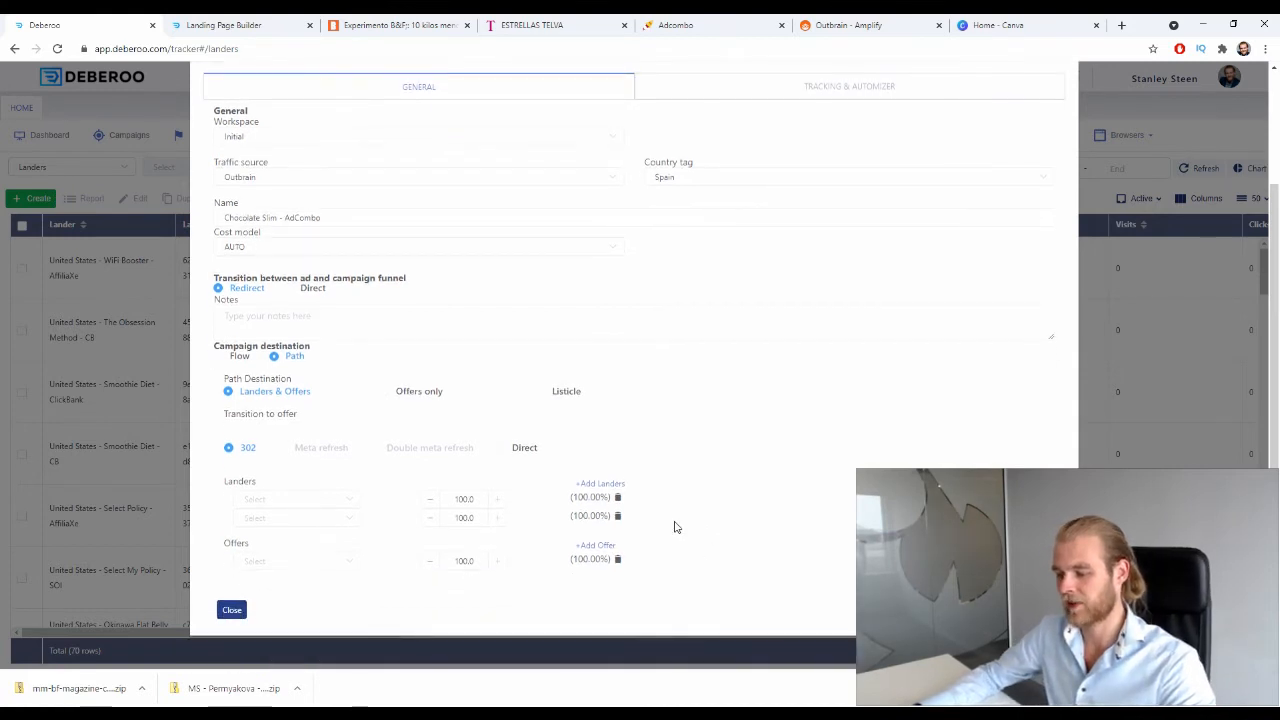
# Step: Assign "Spain - Chocolate Slim - Lander 1" and "Spain - Chocolate Slim - Lander 2" to the two lander entries
pyautogui.click(299, 500)
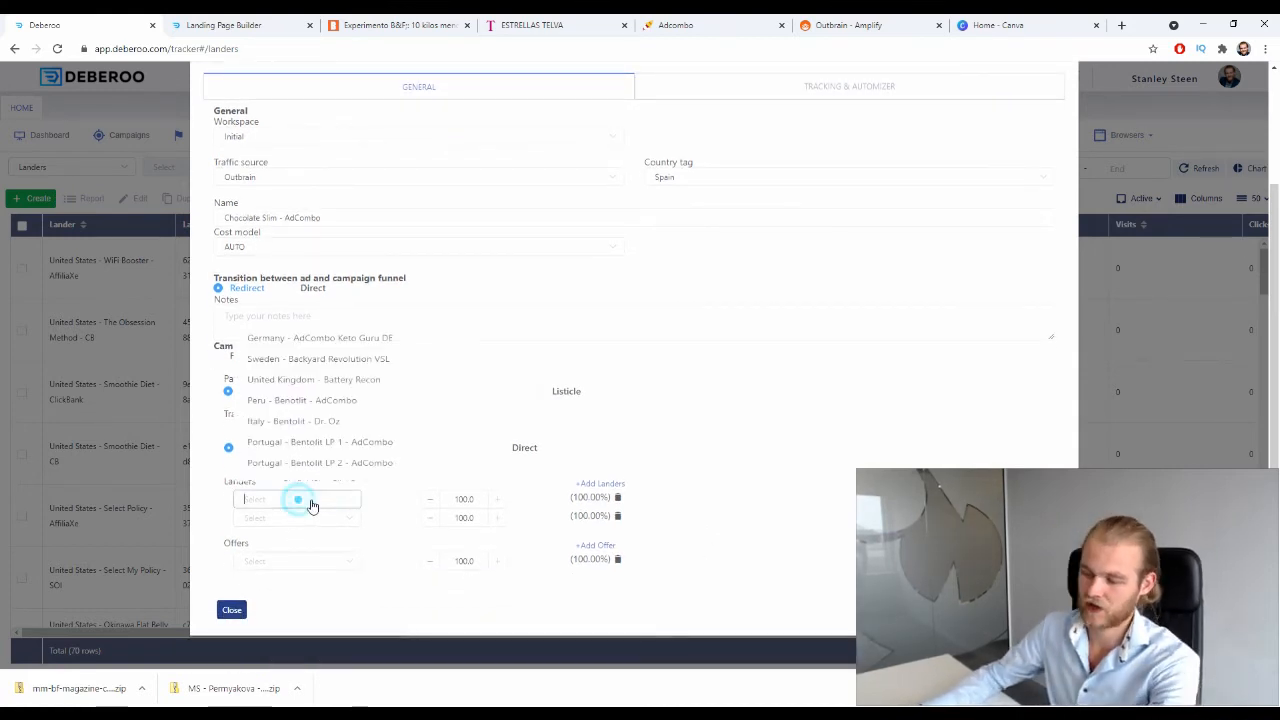
pyautogui.write('choco')
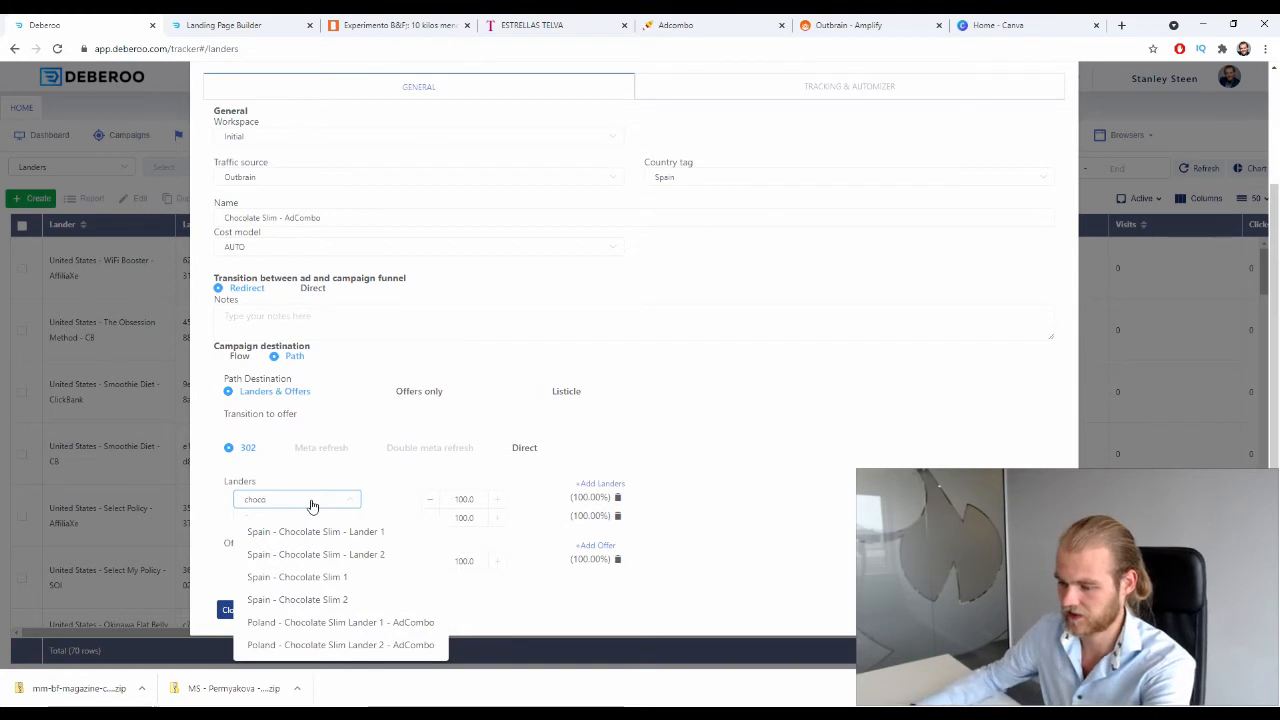
pyautogui.click(403, 531)
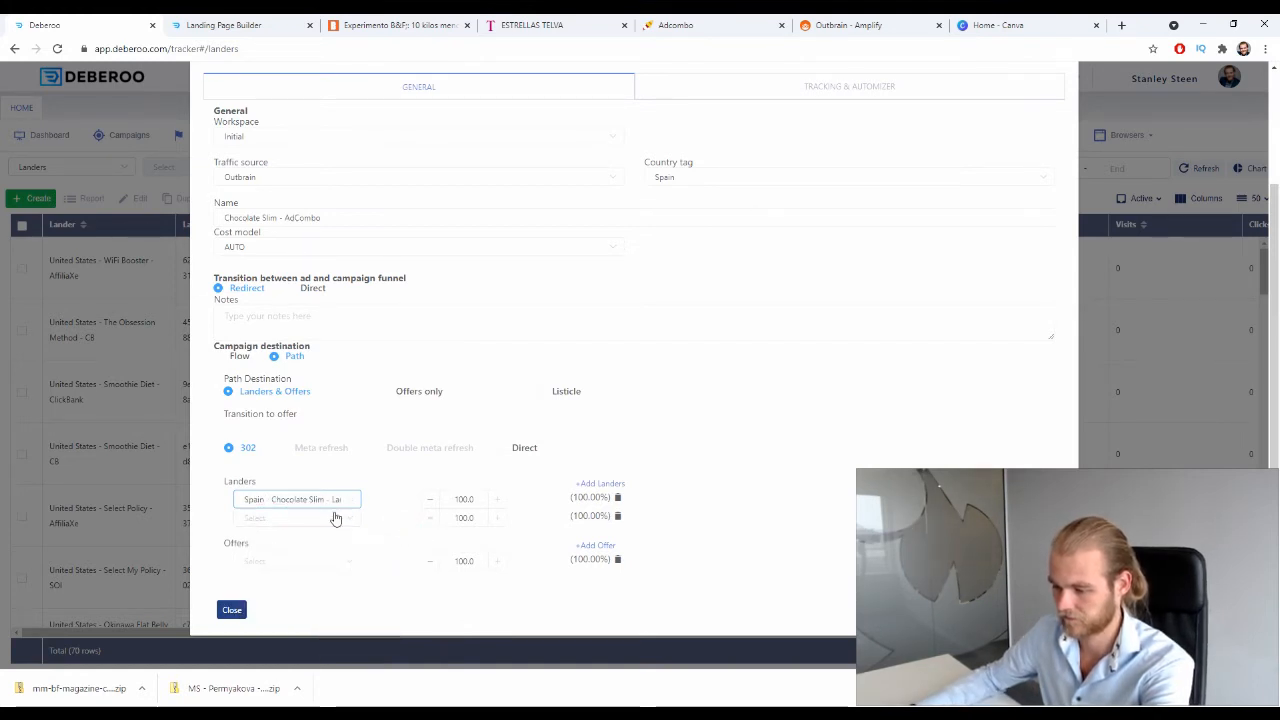
pyautogui.click(334, 517)
pyautogui.write('choc')
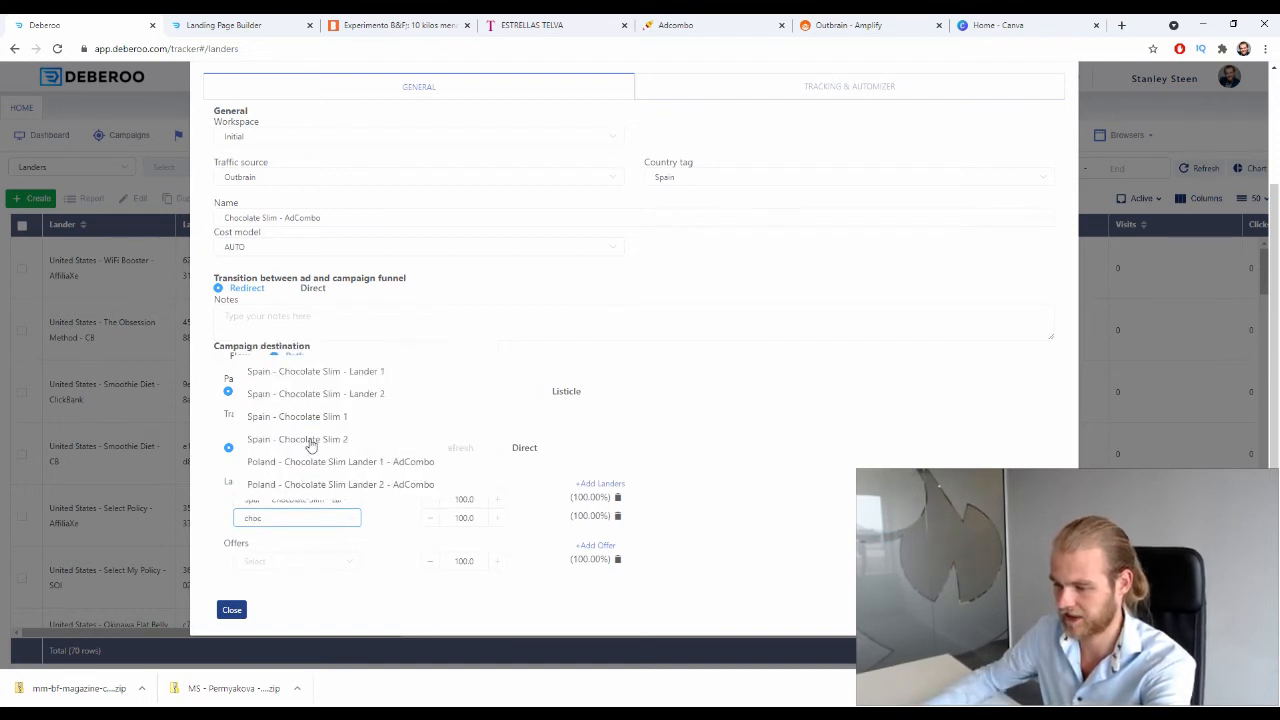
pyautogui.click(363, 391)
# Step: Assign "AdCombo - Spain - Chocolate Slim Offer 1" as the path's offer and save the campaign
pyautogui.click(323, 568)
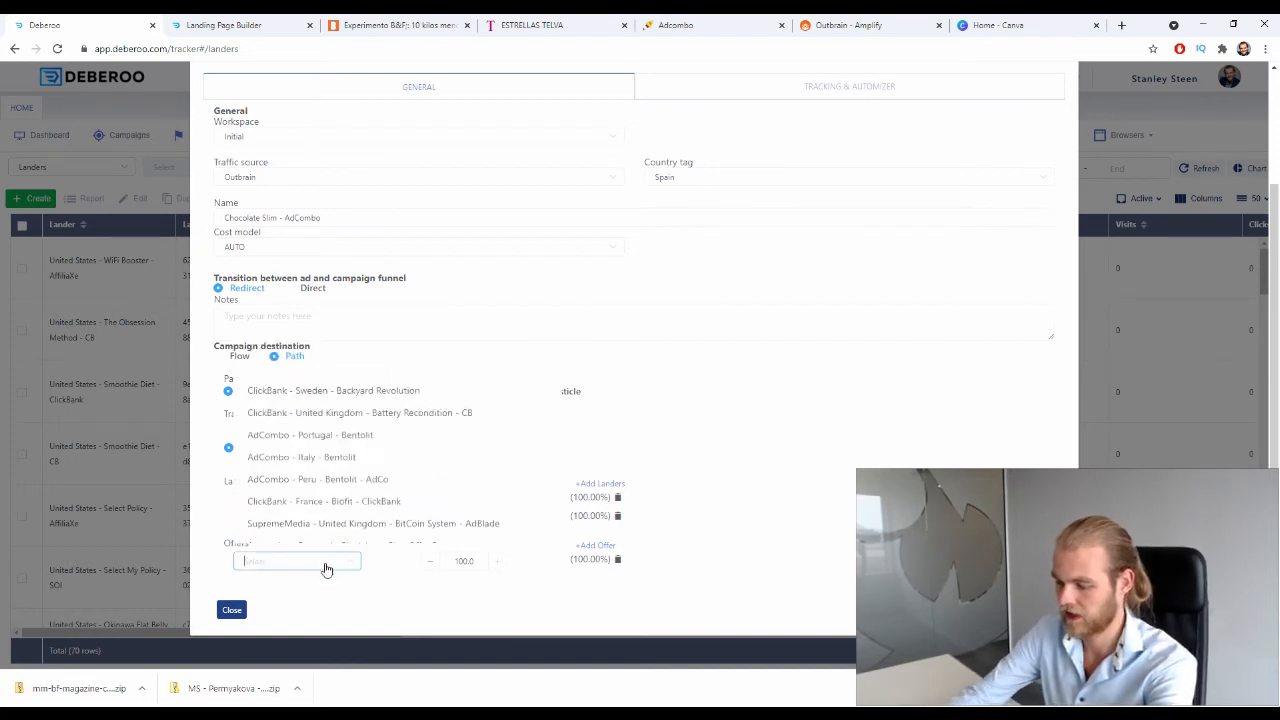
pyautogui.write('choc')
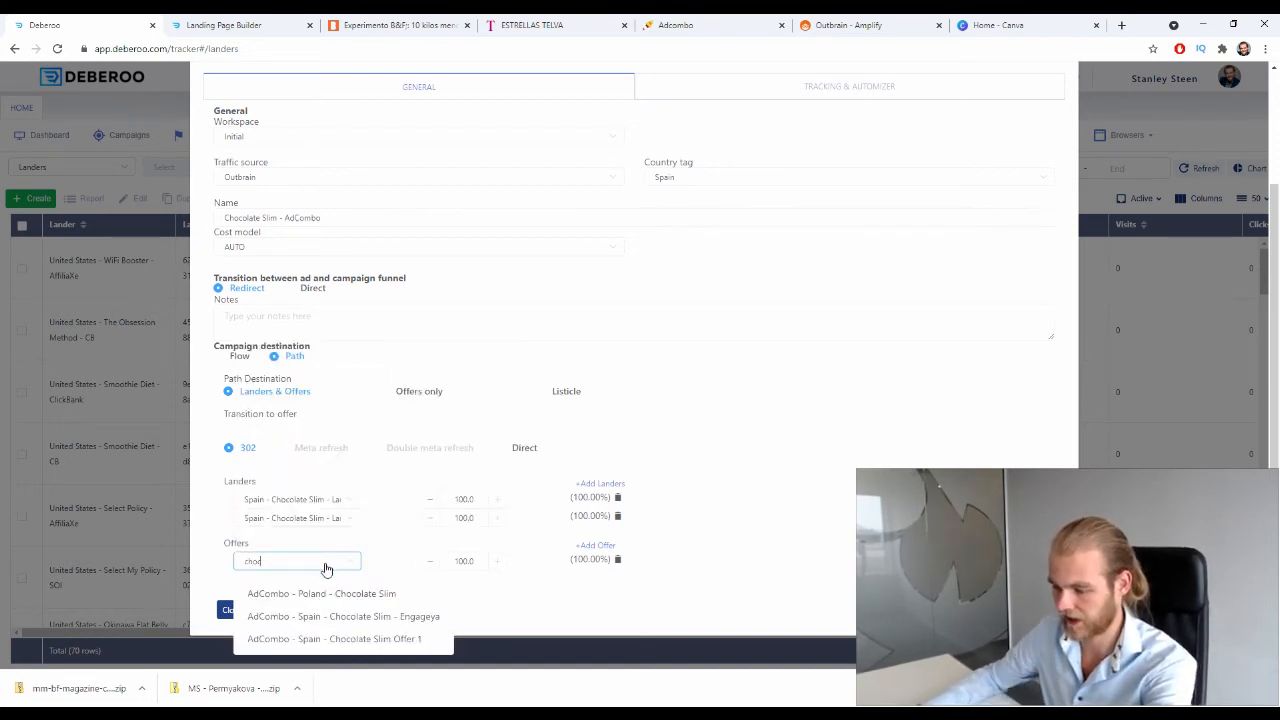
pyautogui.click(405, 638)
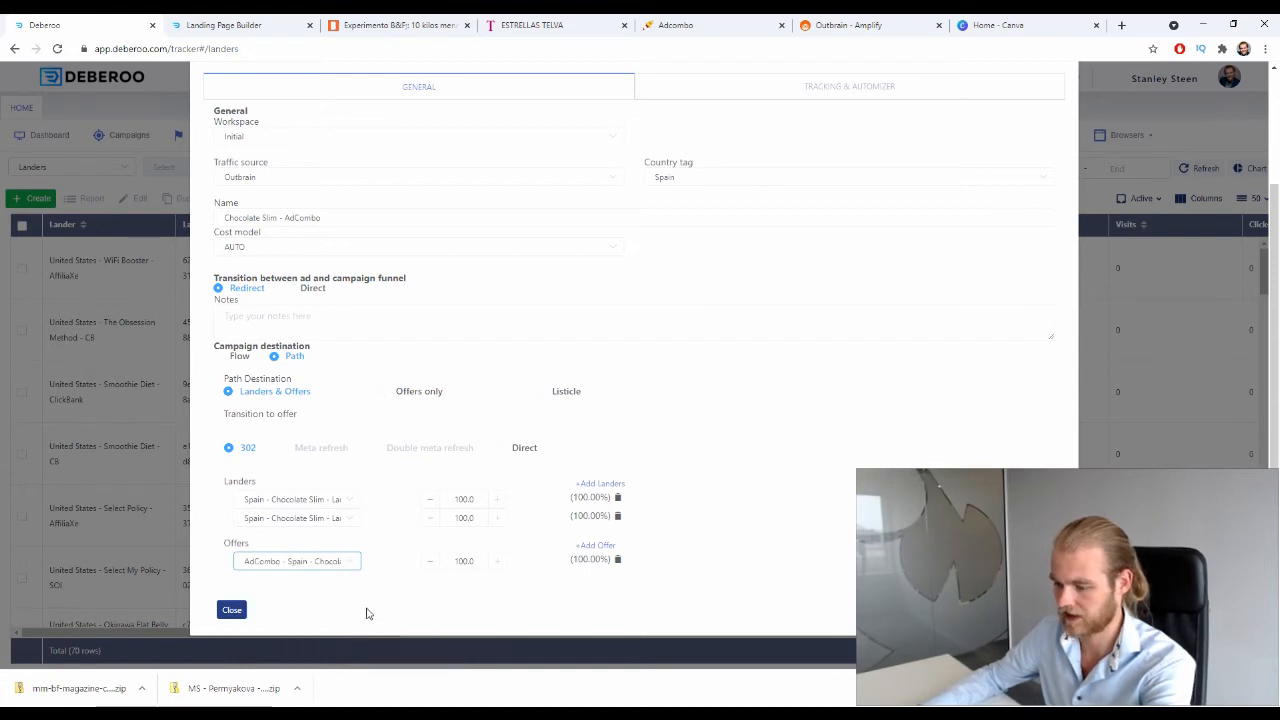
pyautogui.click(366, 608)
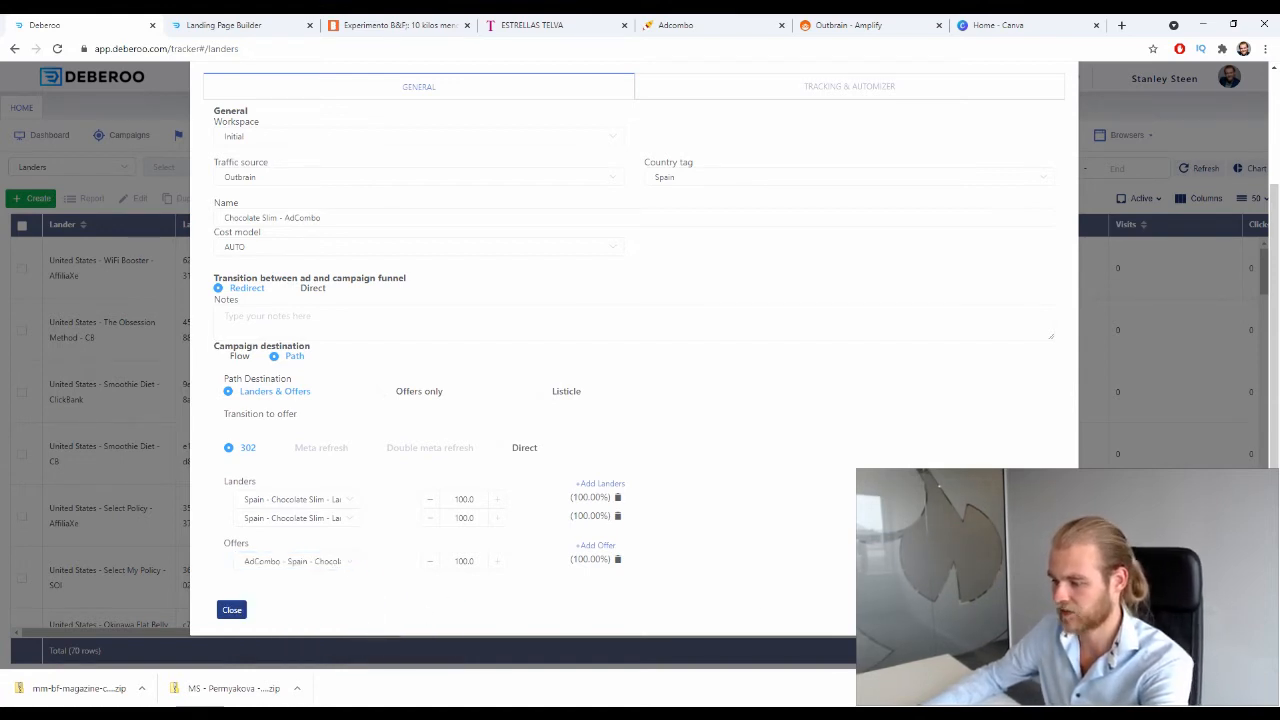
pyautogui.click(1037, 610)
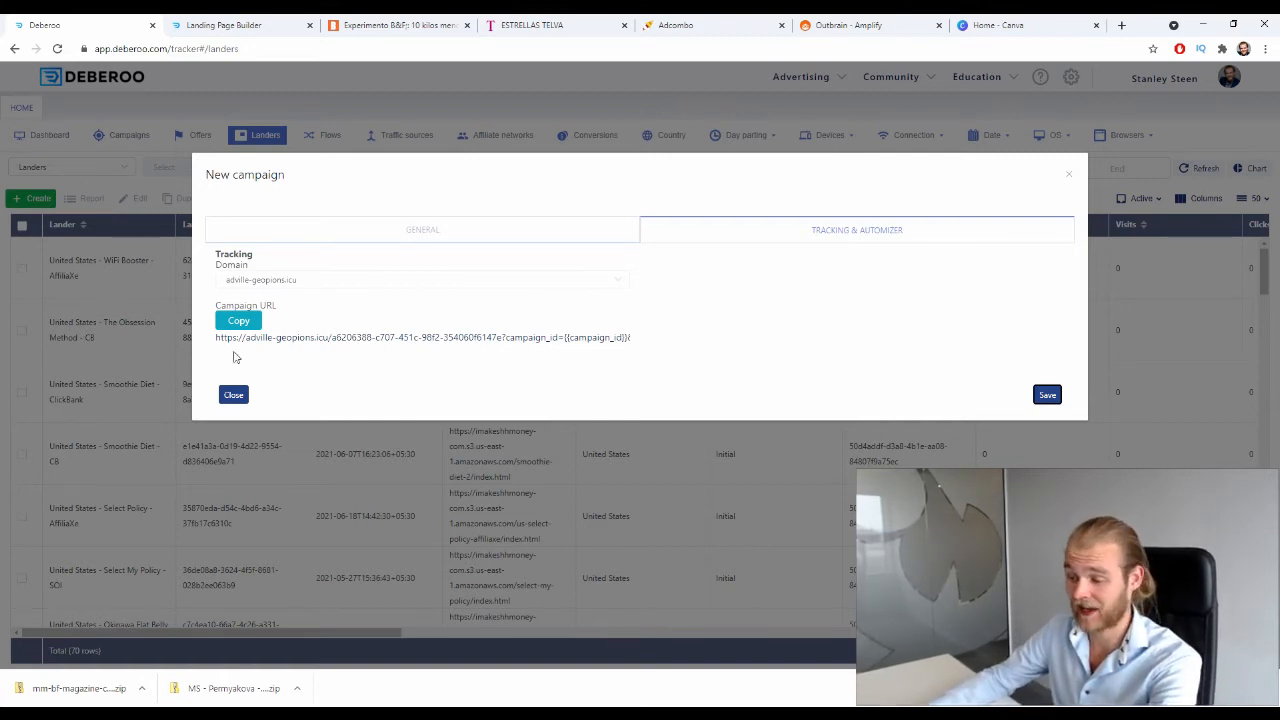
# Step: Copy the tracking campaign URL, switch to Outbrain Amplify and start a new campaign from scratch instead of continuing the draft
pyautogui.click(245, 321)
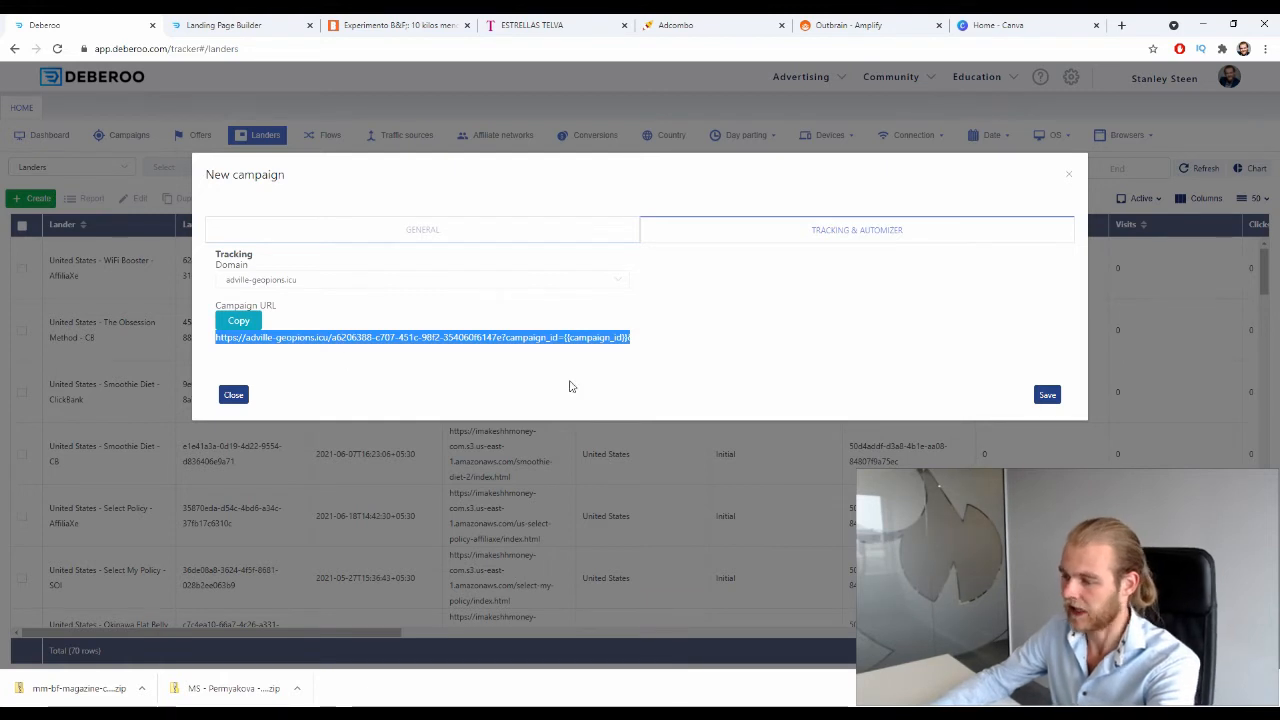
pyautogui.click(826, 22)
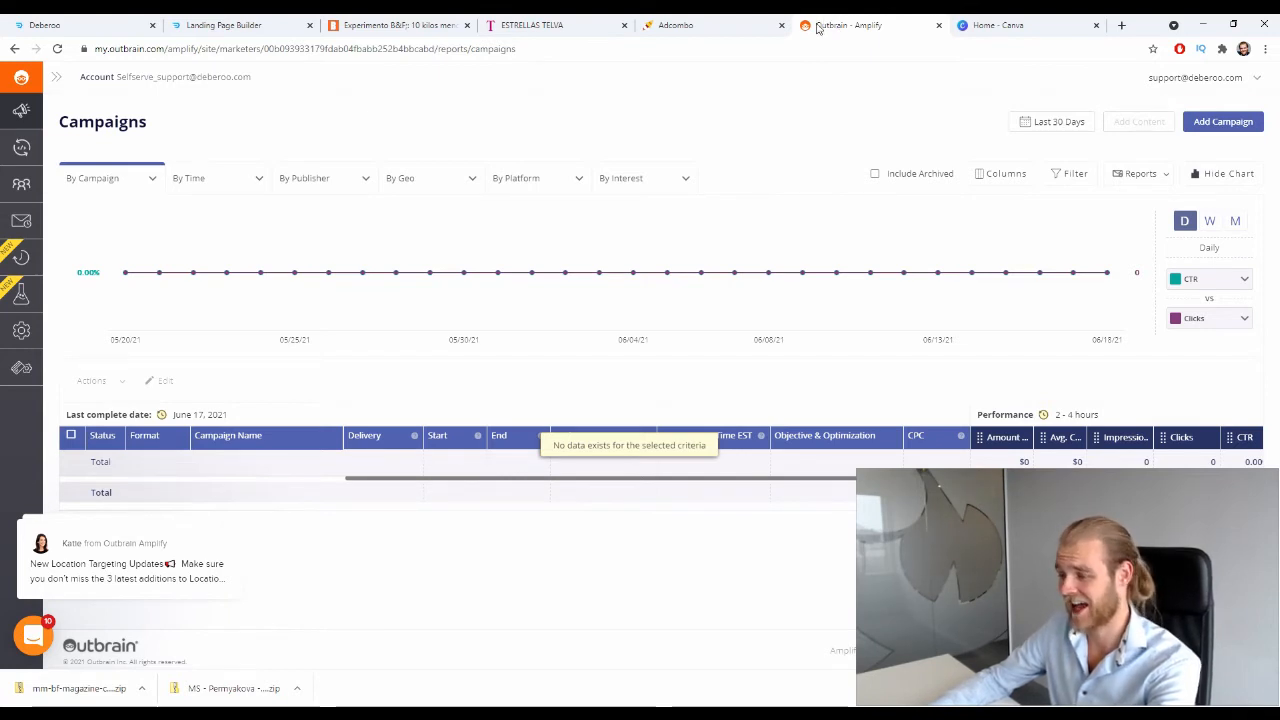
pyautogui.click(1240, 122)
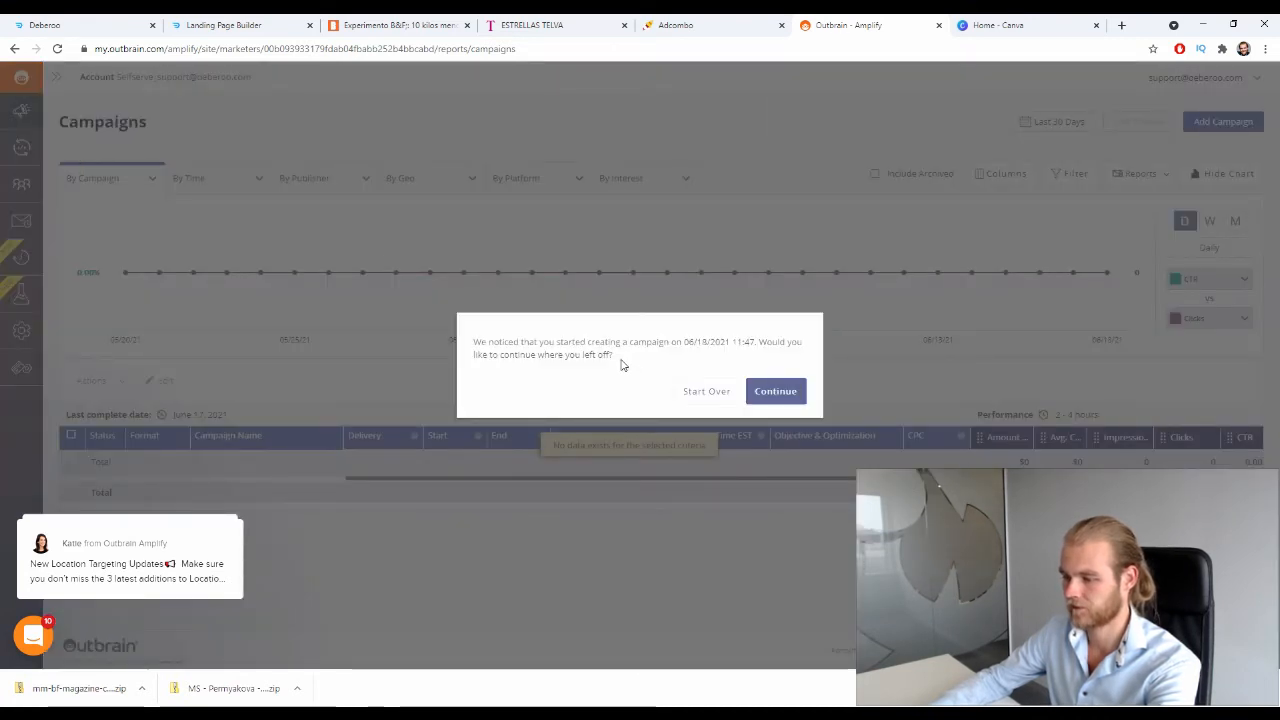
pyautogui.click(704, 394)
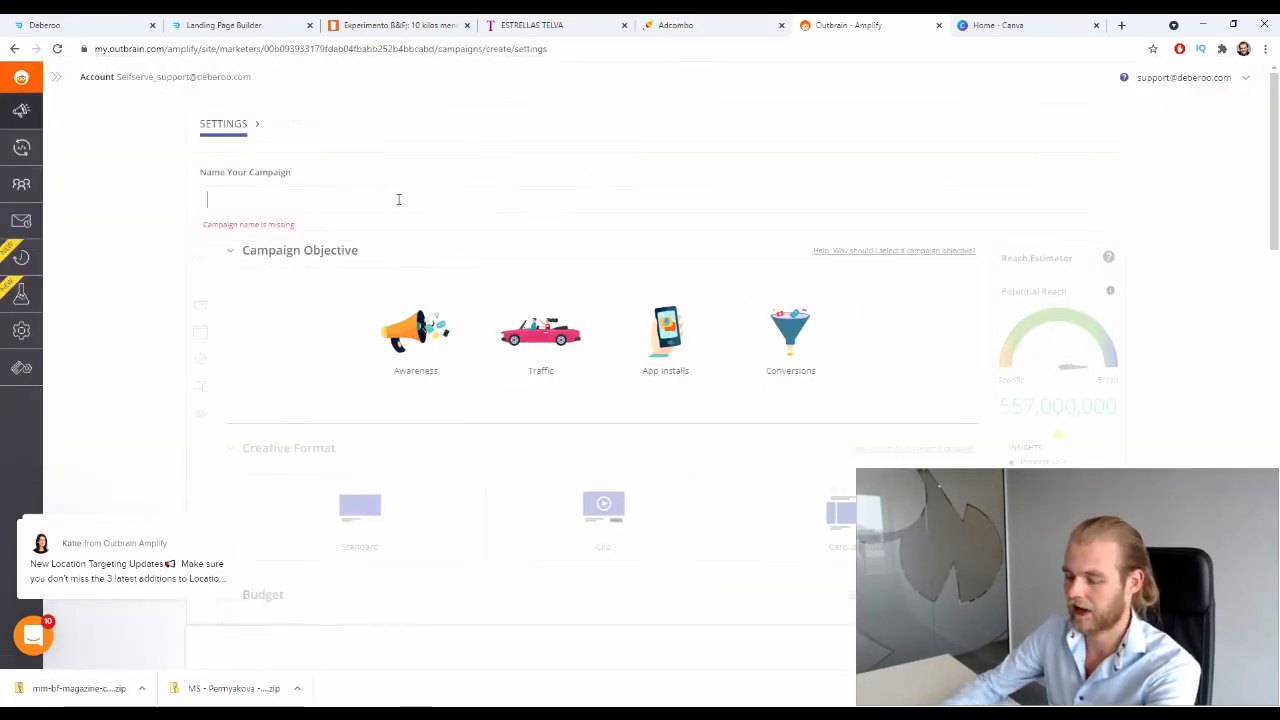
# Step: Name the Outbrain campaign "ES - Chocolate Slim - AdCombo" and choose Conversions as its objective
pyautogui.write('ES ')
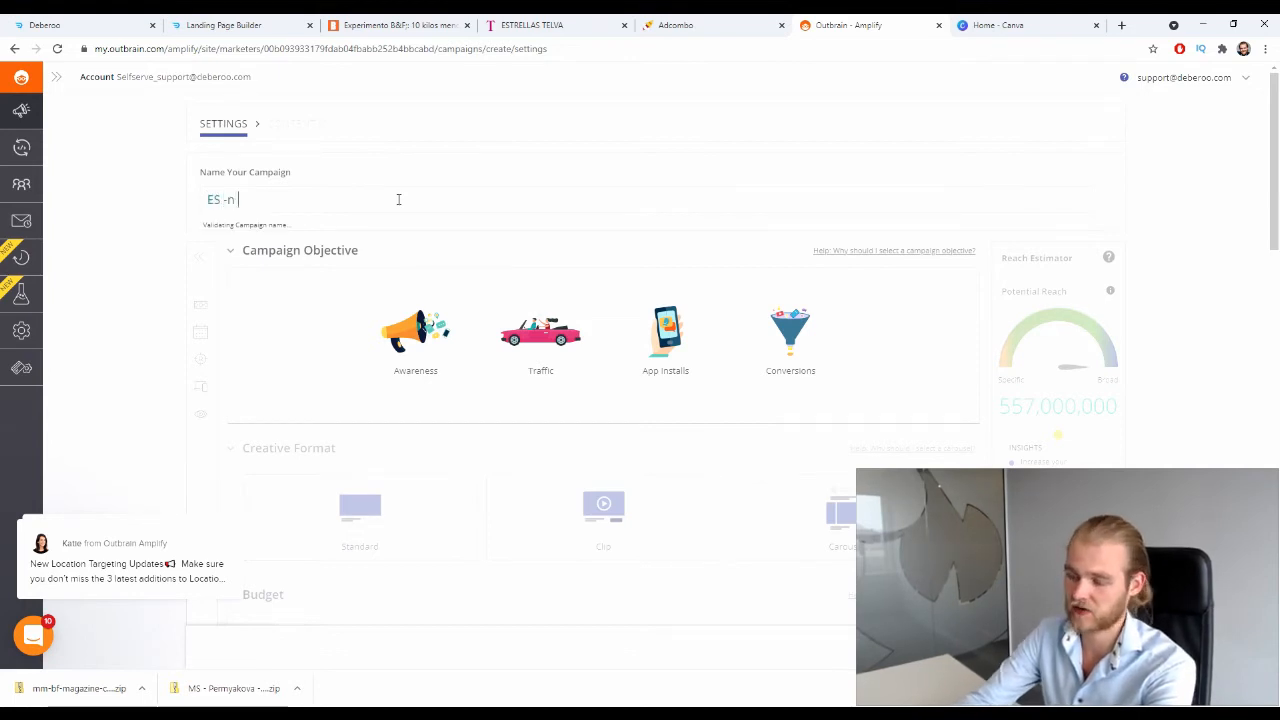
pyautogui.write('- Chocolate')
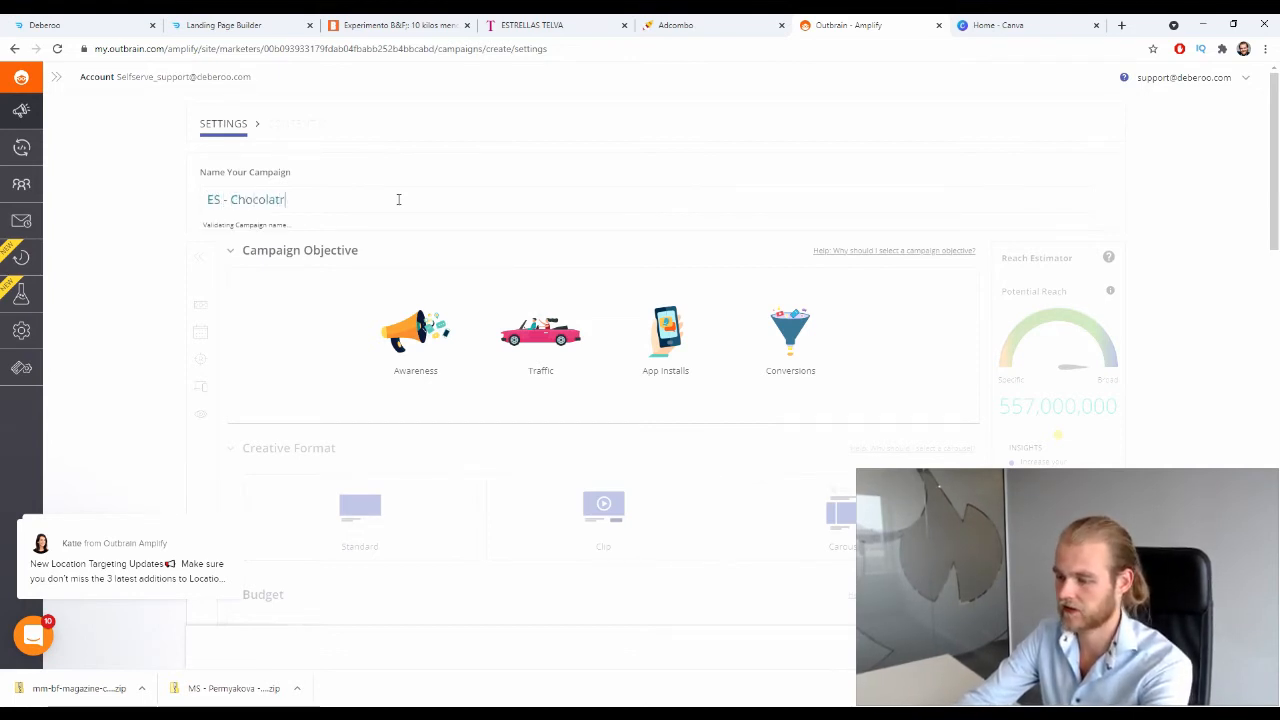
pyautogui.write(' Slim ')
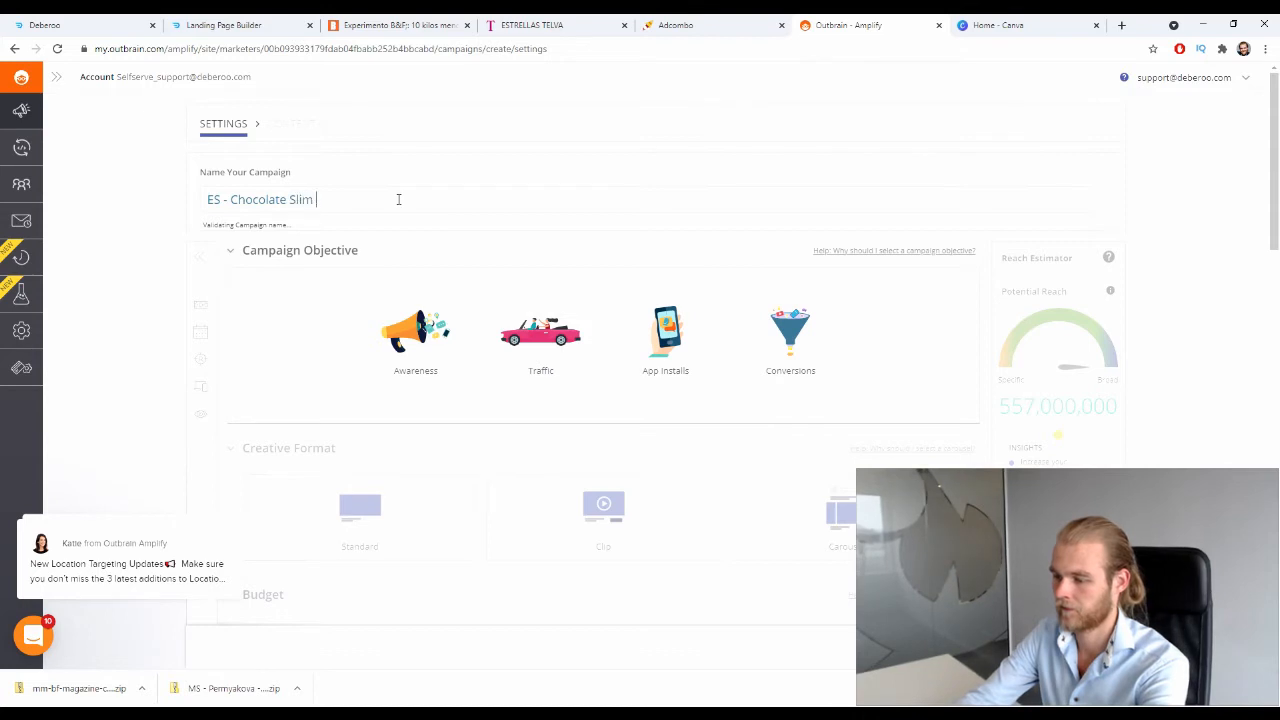
pyautogui.write('- ')
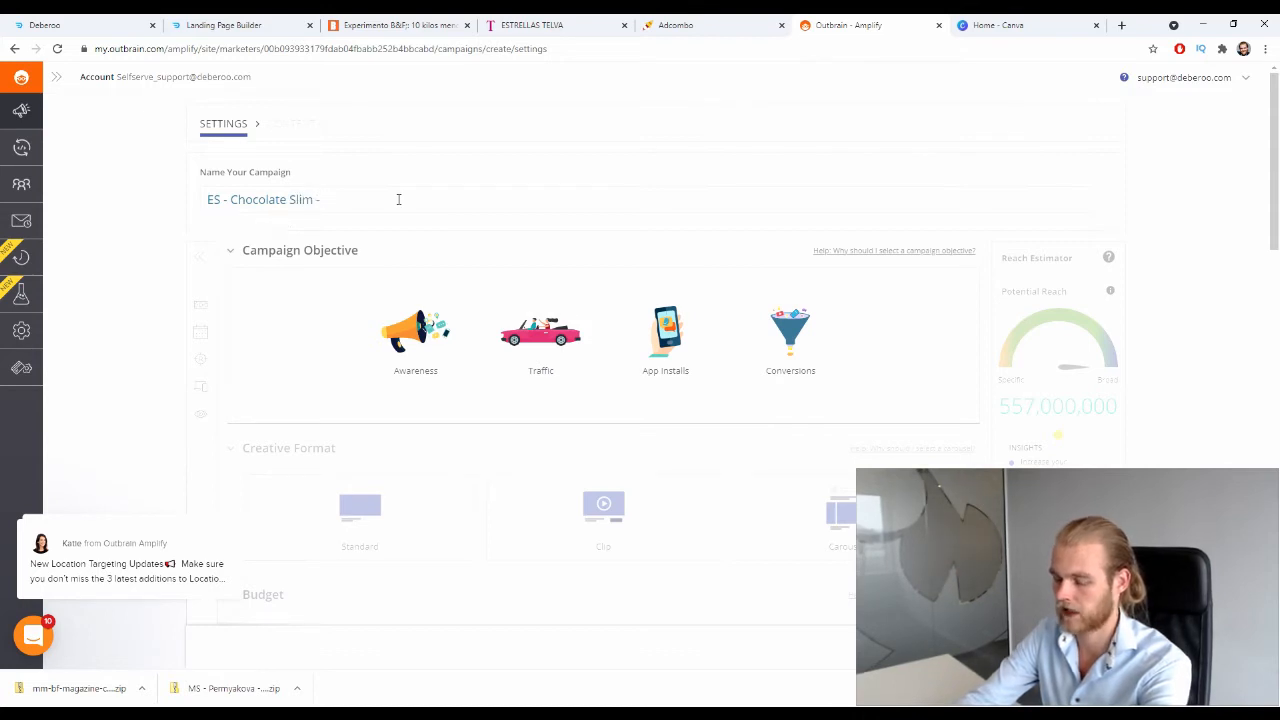
pyautogui.write('AdCombo')
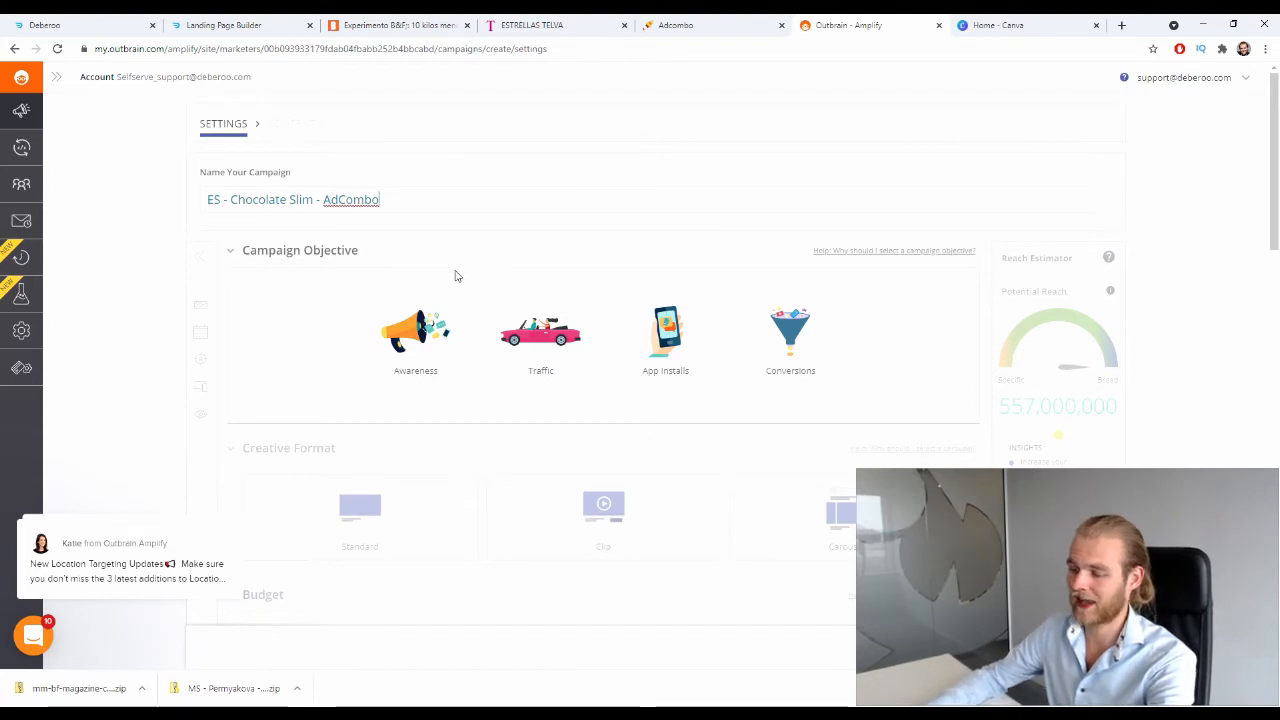
pyautogui.click(811, 328)
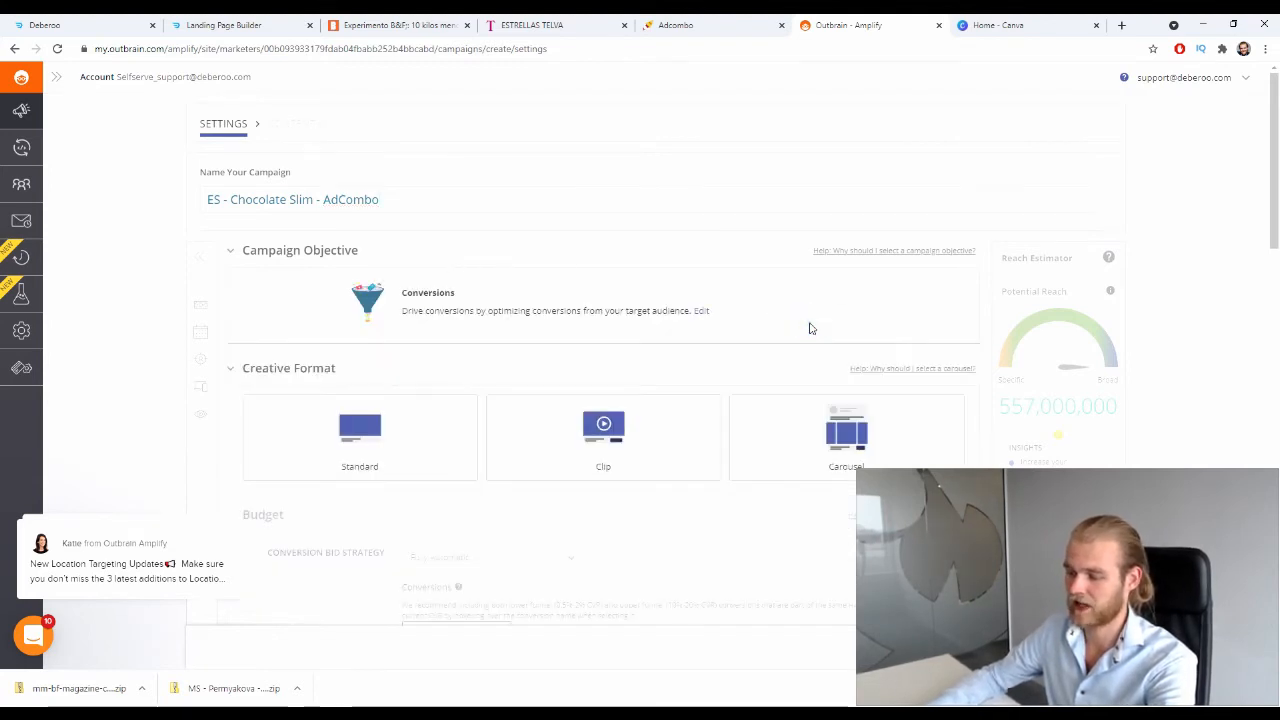
pyautogui.scroll(-2, 816, 312)
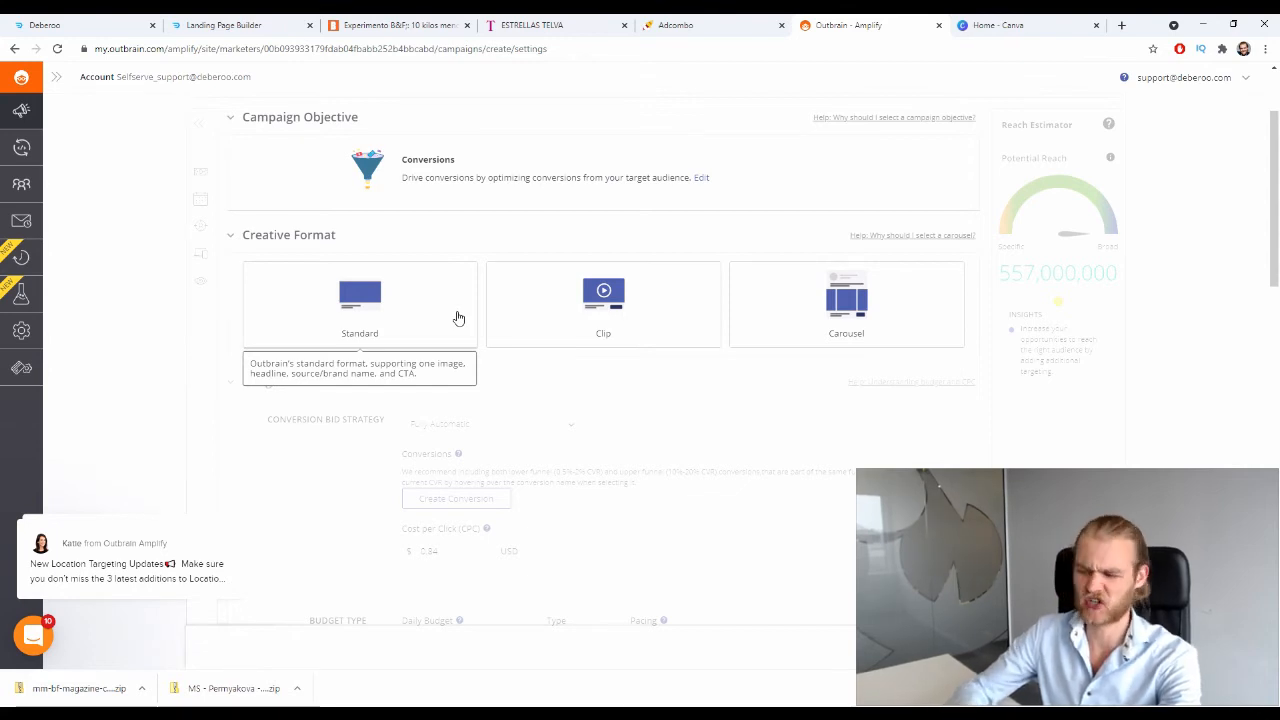
# Step: Choose the Standard creative format and set the conversion bid strategy to Semi Automatic
pyautogui.click(414, 317)
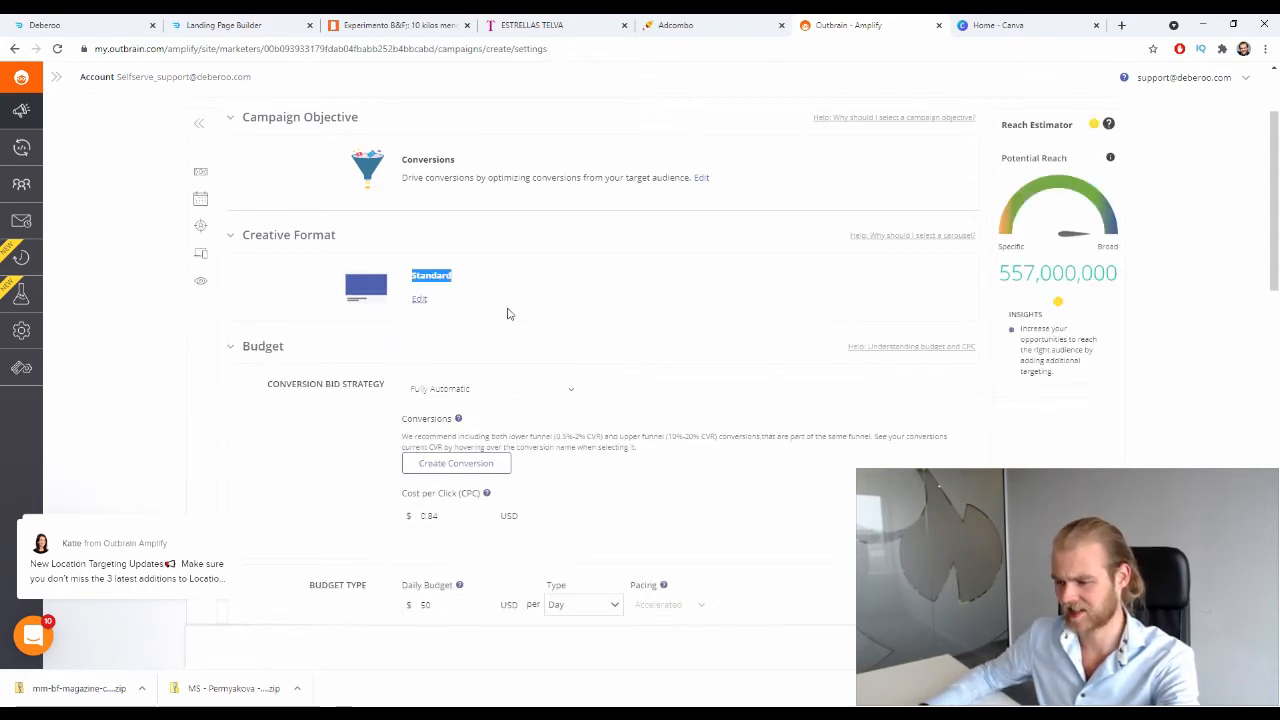
pyautogui.click(524, 294)
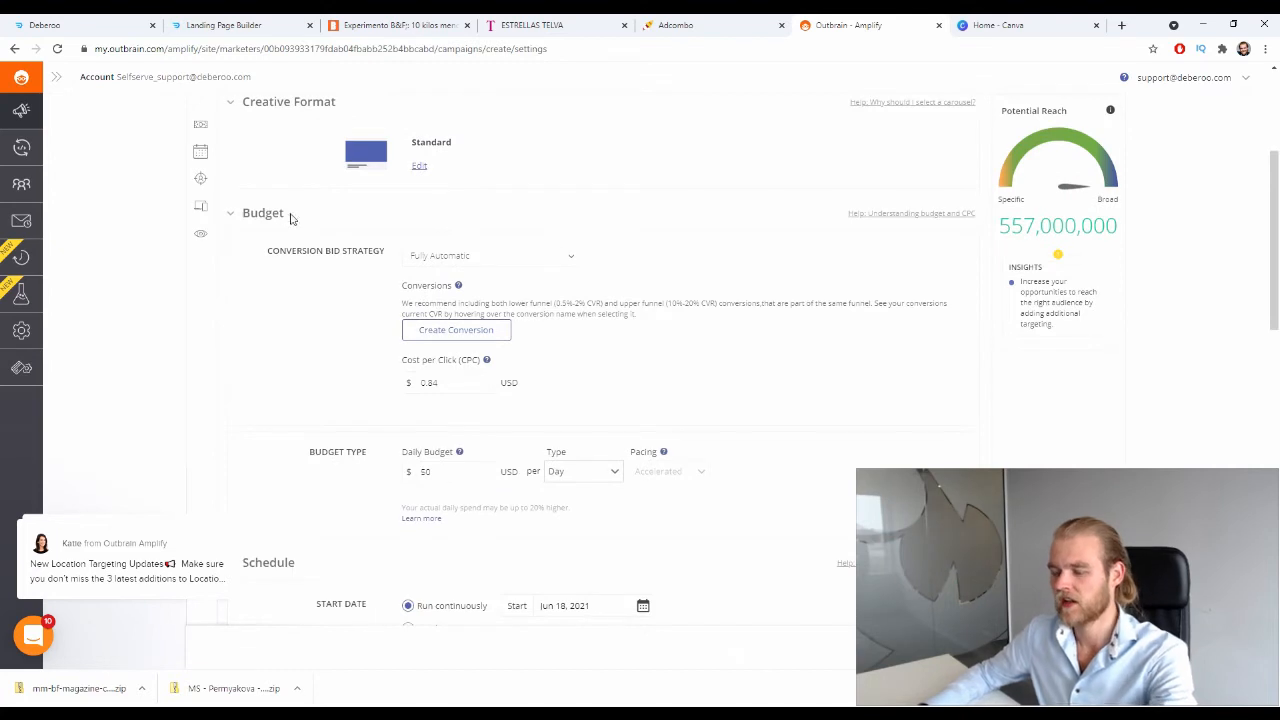
pyautogui.click(414, 256)
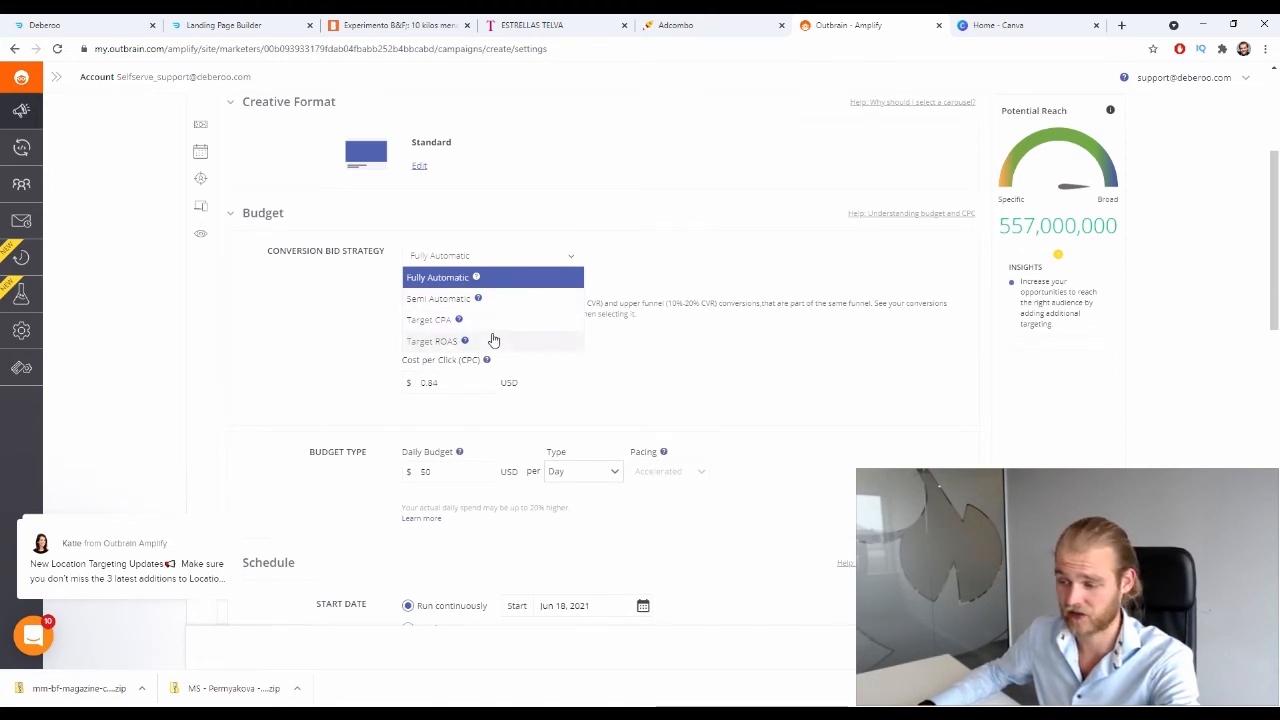
pyautogui.click(455, 299)
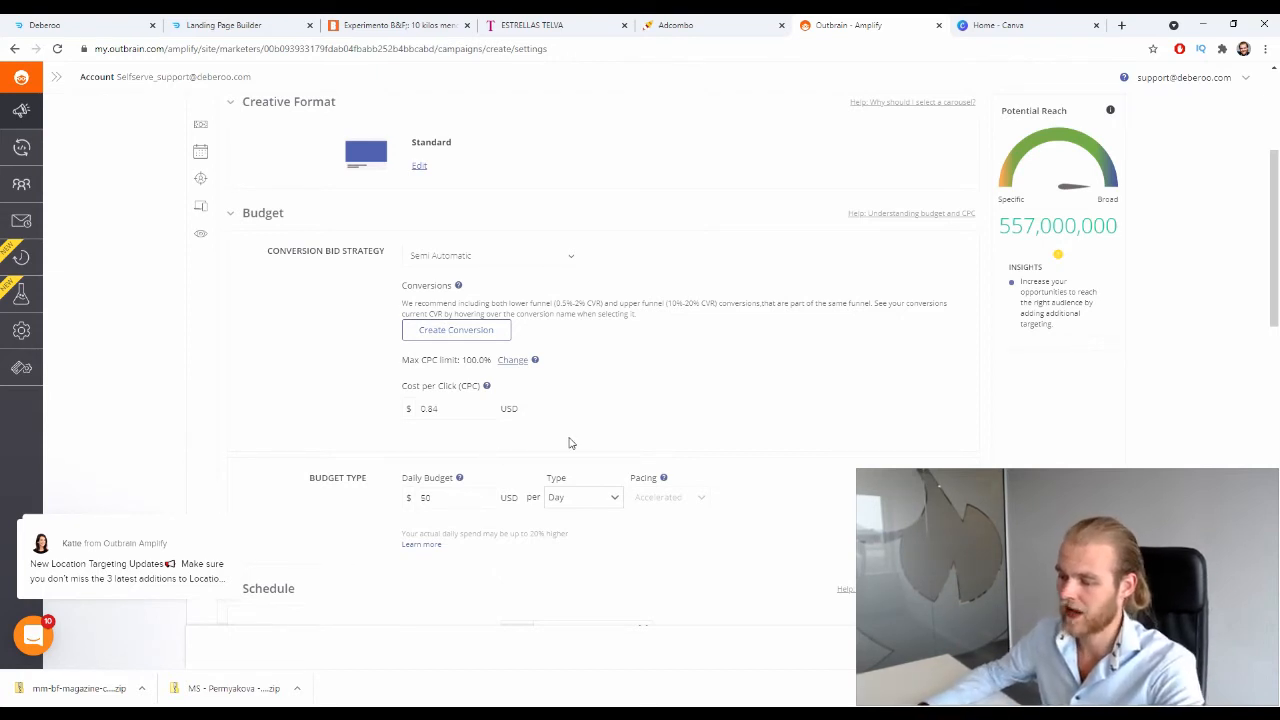
# Step: Set the campaign's cost per click to 0.80 USD
pyautogui.click(404, 380)
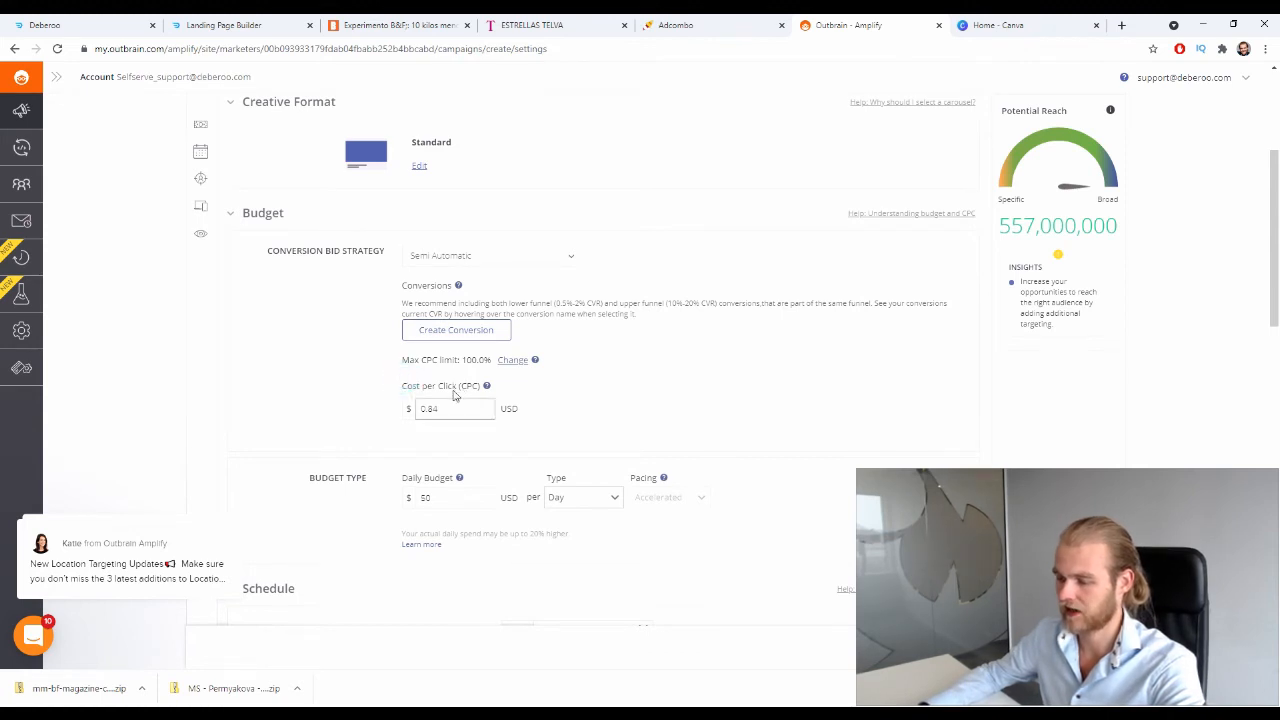
pyautogui.click(442, 407)
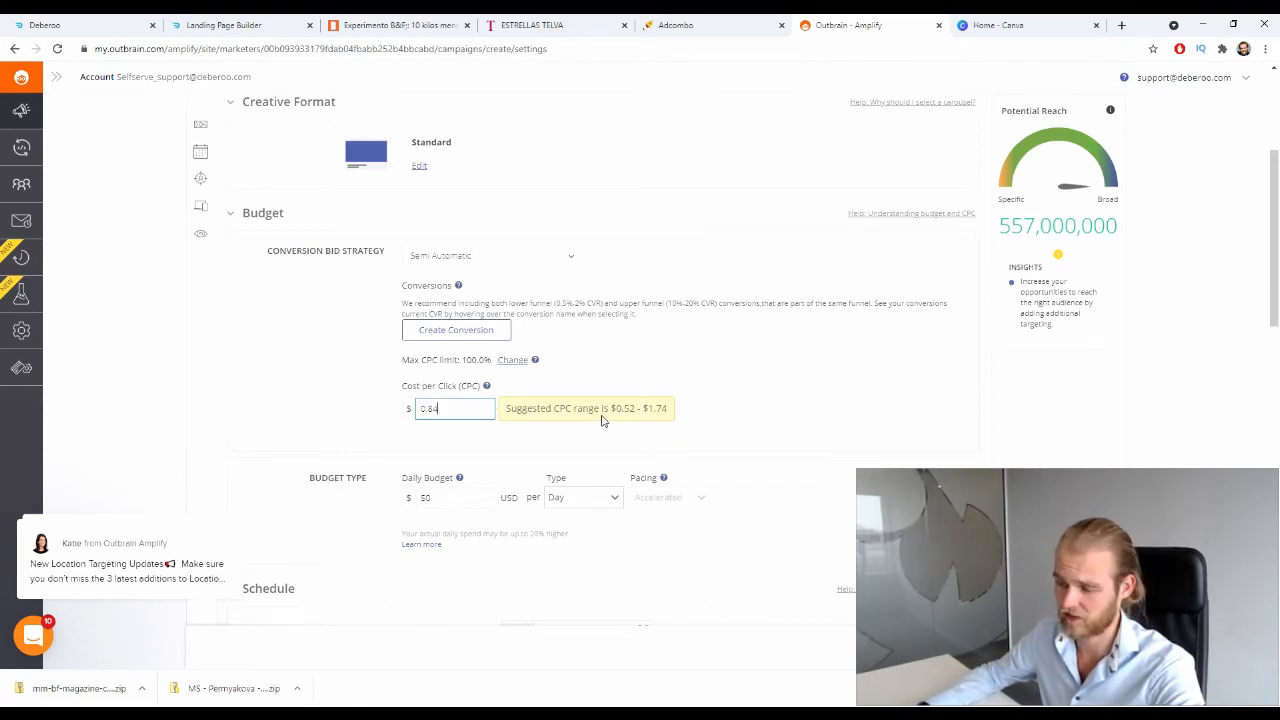
pyautogui.press('BackSpace')
pyautogui.press('BackSpace')
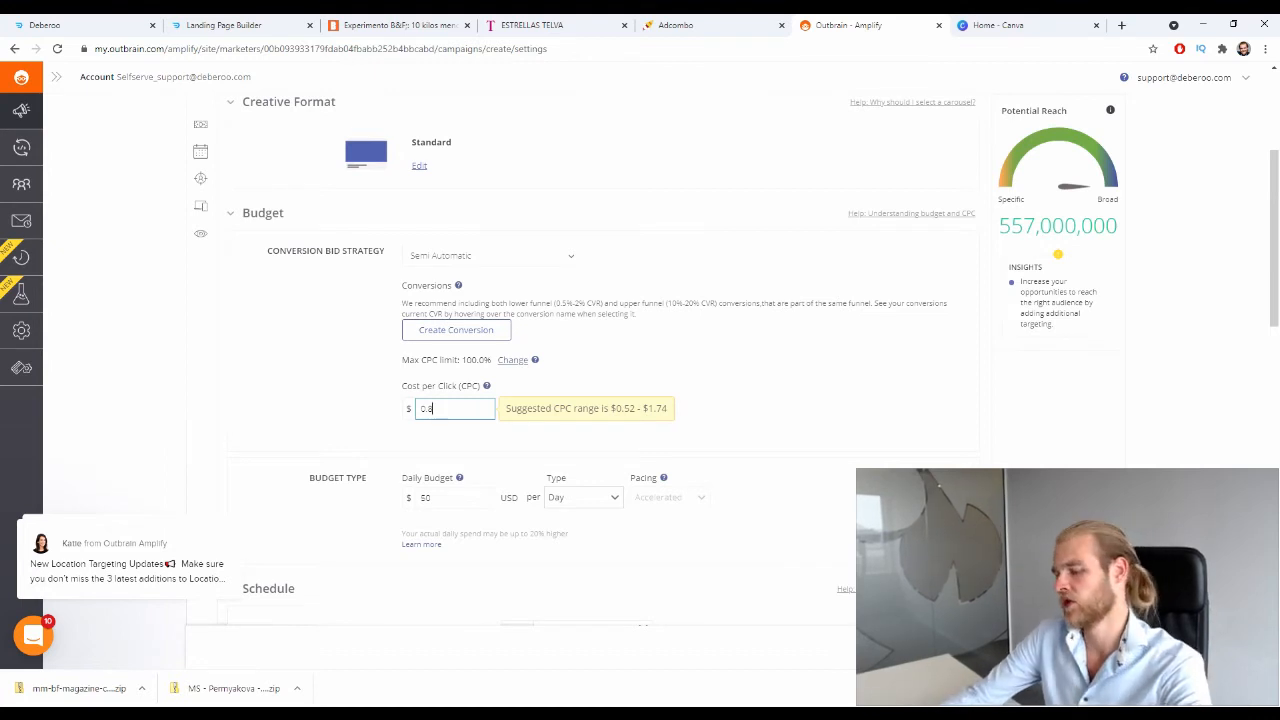
pyautogui.write('60')
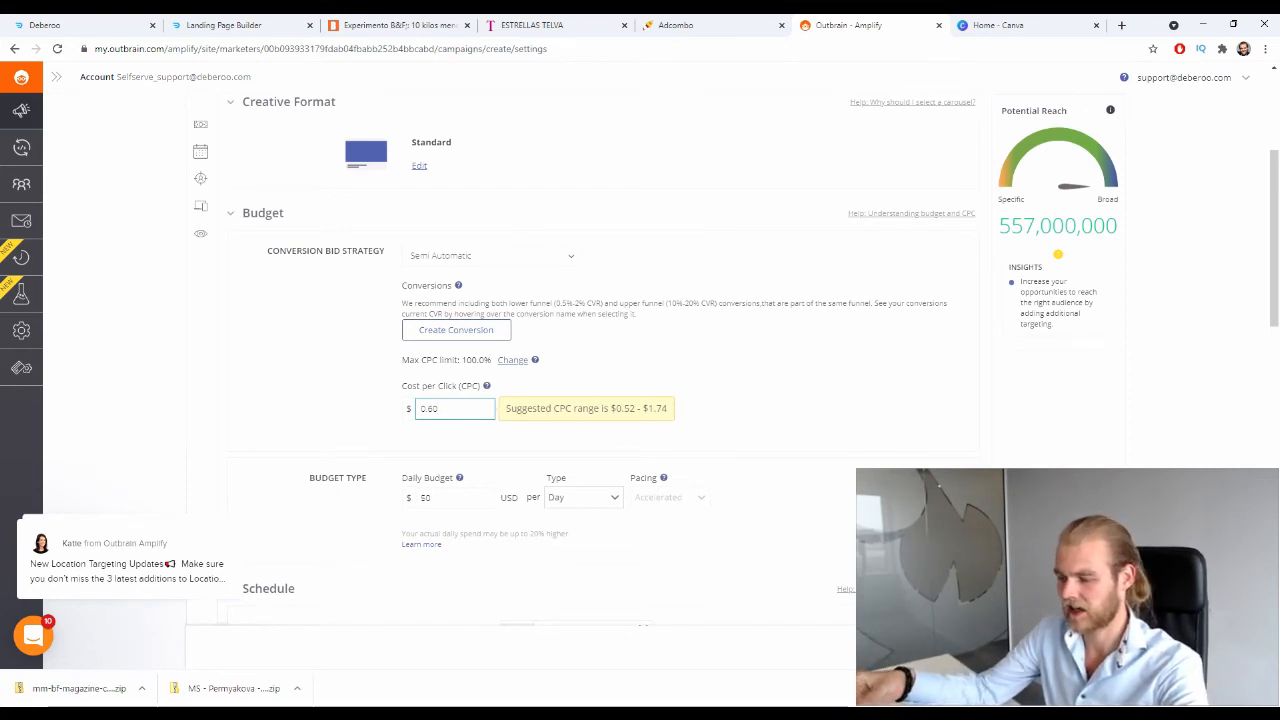
pyautogui.press('BackSpace')
pyautogui.press('BackSpace')
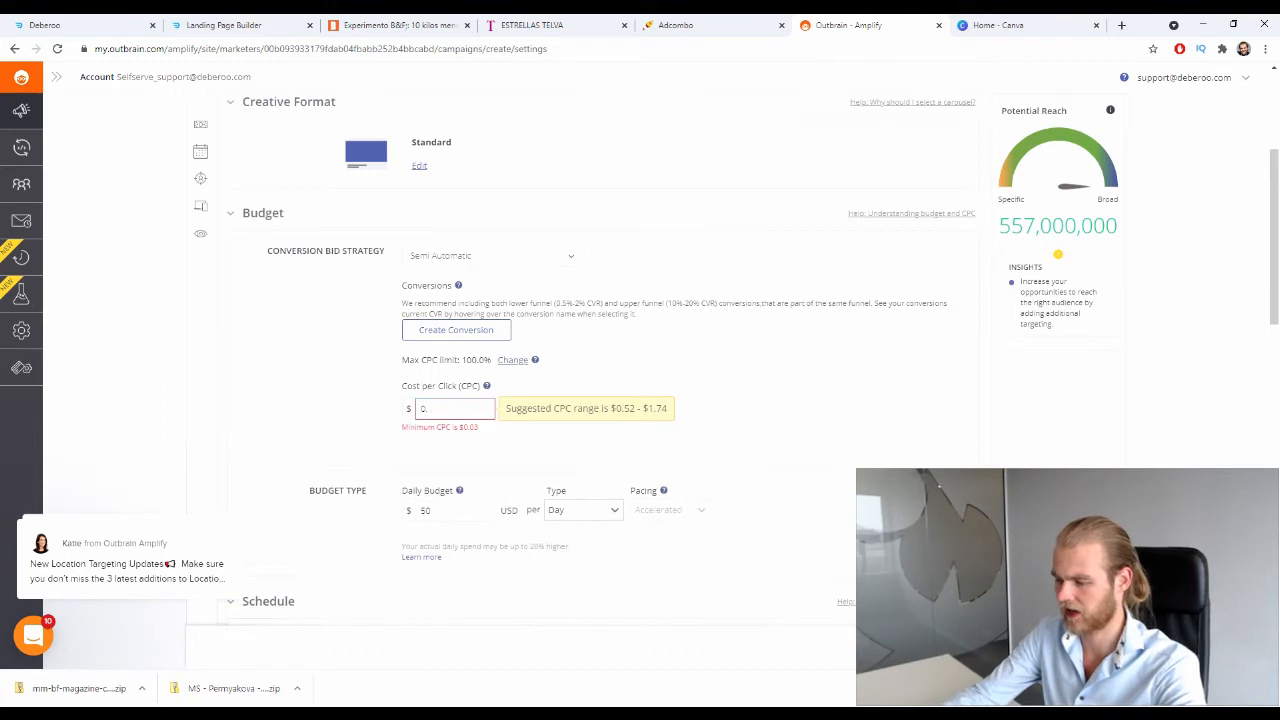
pyautogui.write('80')
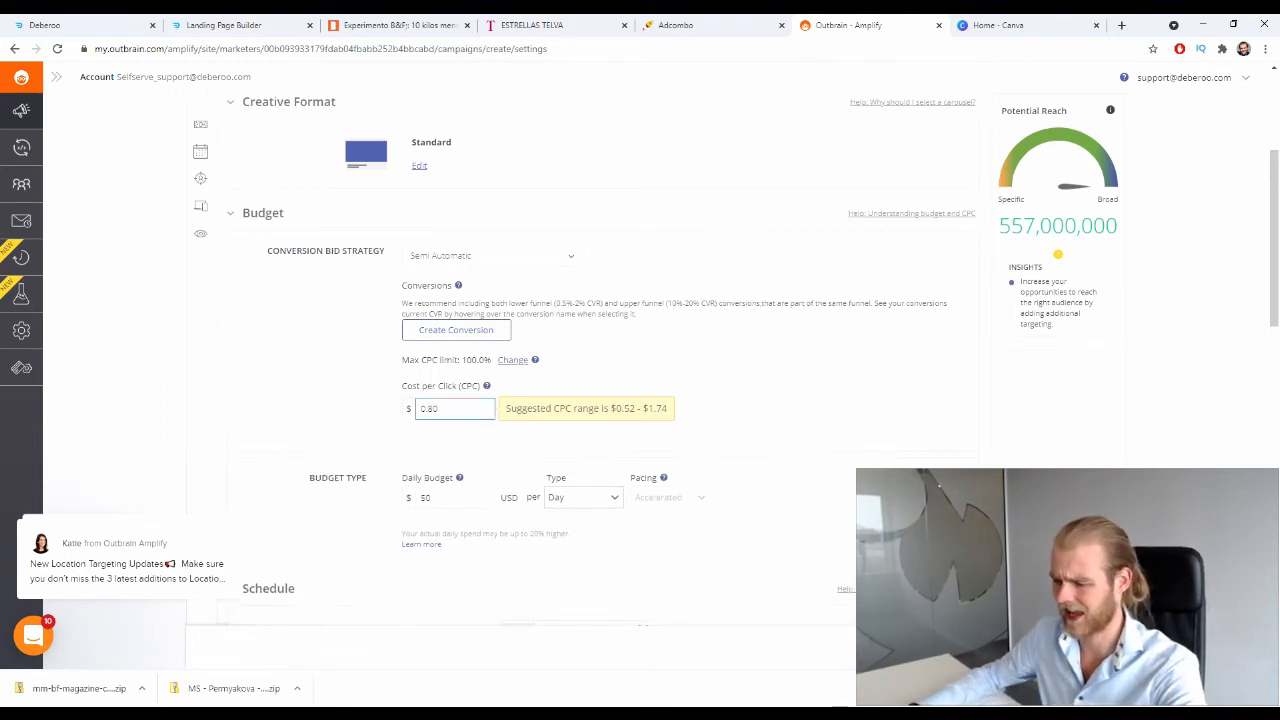
pyautogui.click(254, 358)
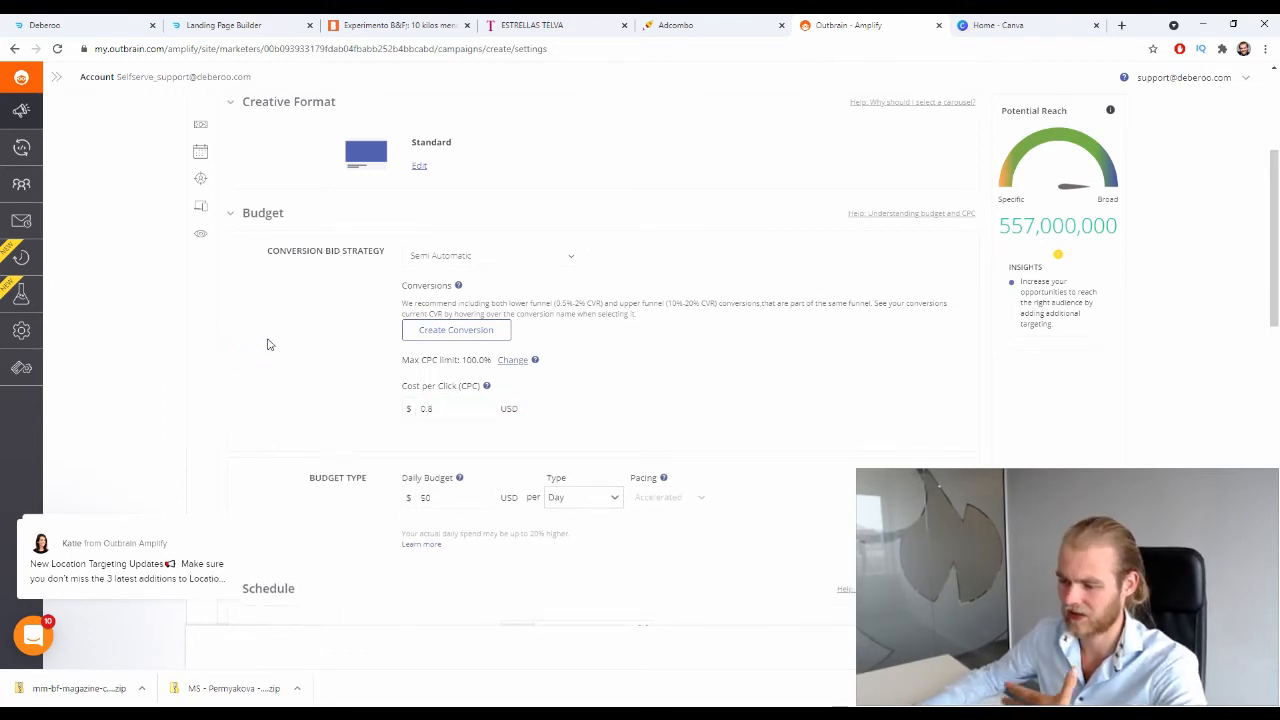
# Step: Set the budget to 250 USD and keep the budget type as Day
pyautogui.scroll(-2, 677, 286)
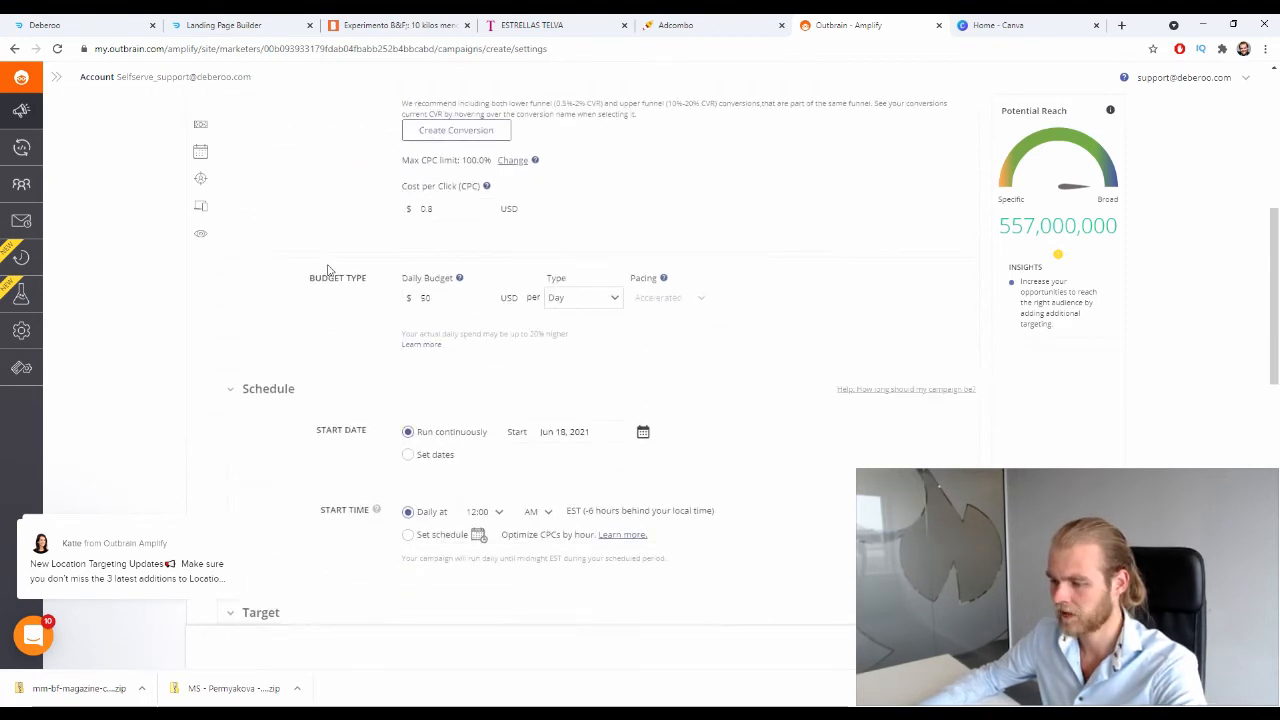
pyautogui.moveTo(312, 273); pyautogui.dragTo(408, 313)
pyautogui.click(355, 333)
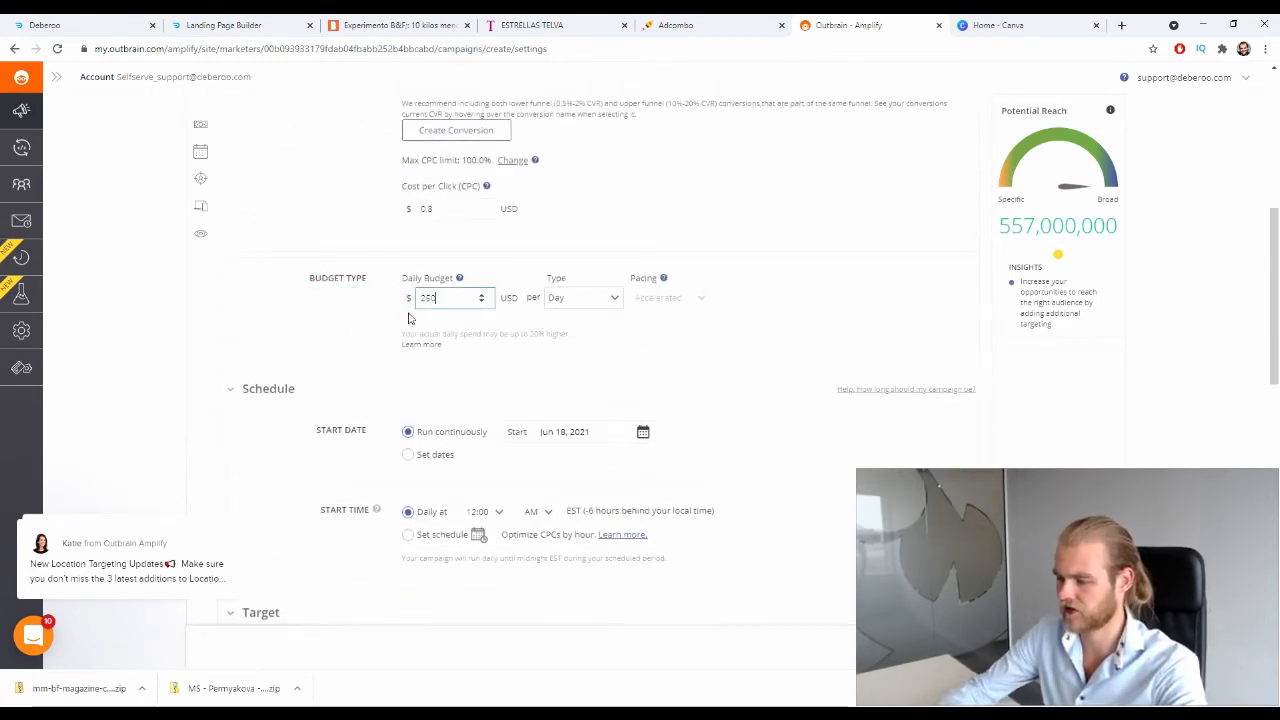
pyautogui.click(635, 346)
pyautogui.click(597, 292)
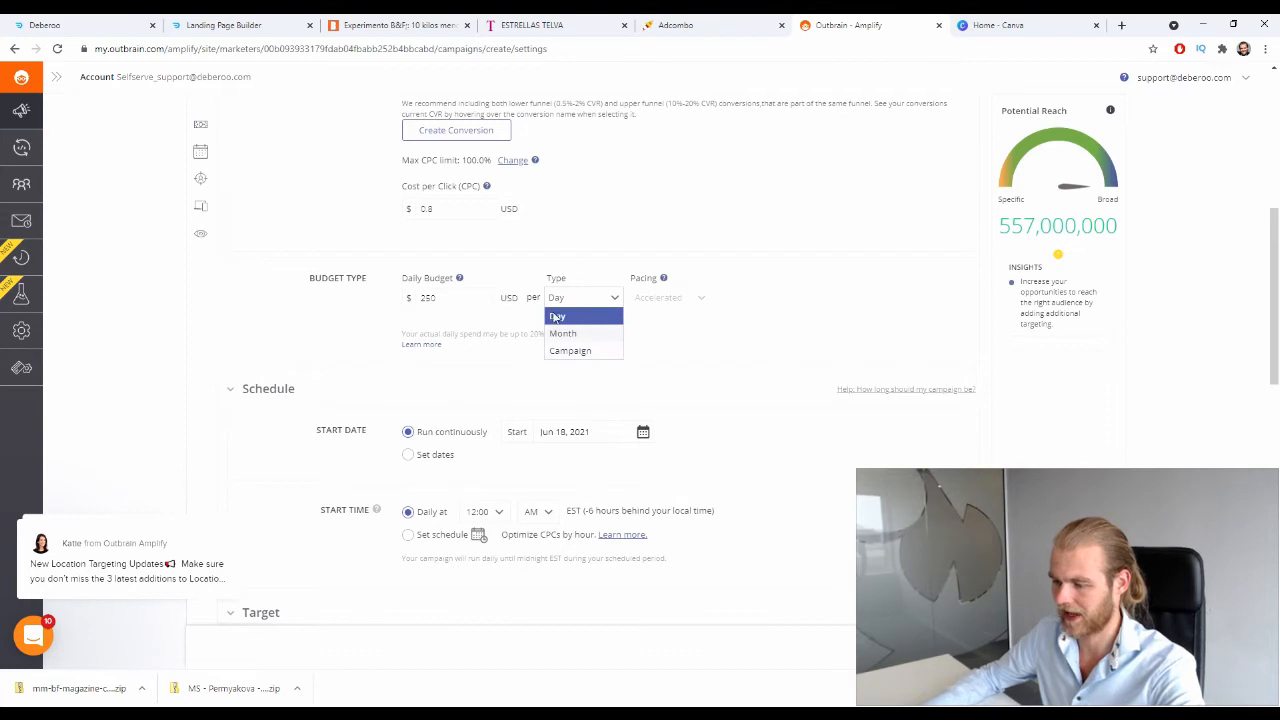
pyautogui.click(279, 305)
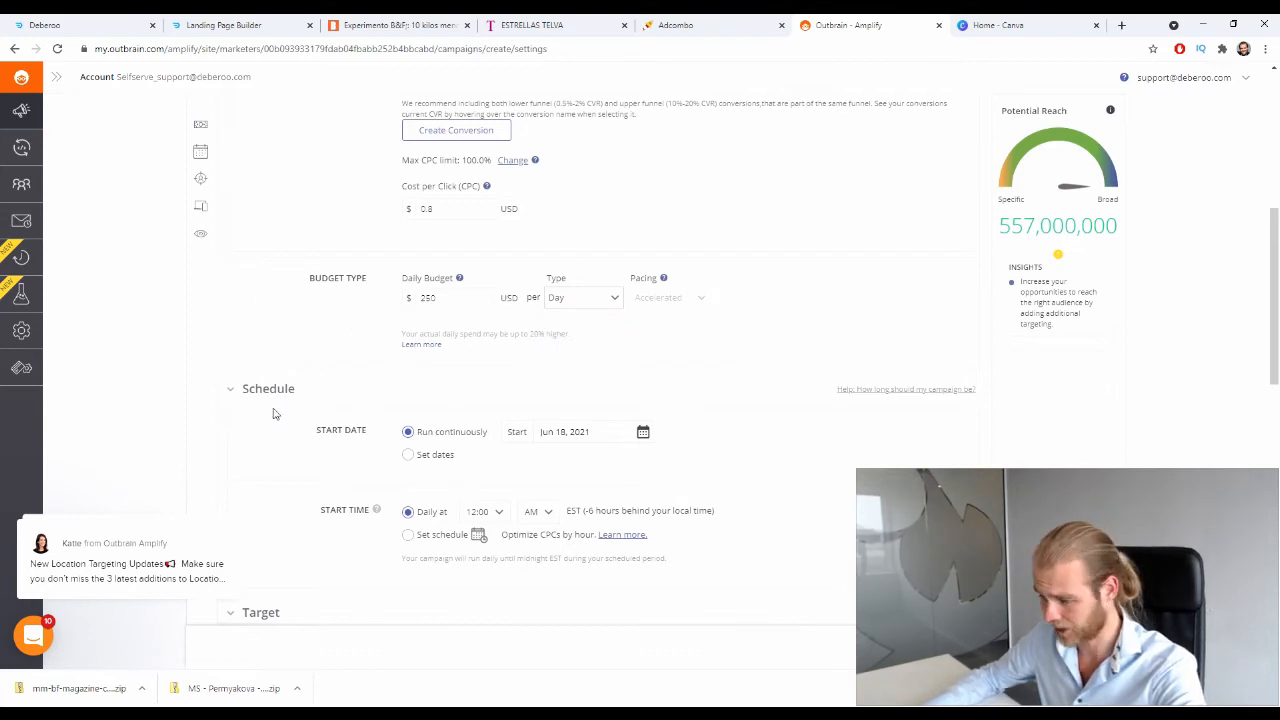
# Step: Schedule the campaign to run continuously with a start date of Dec 24, 2021
pyautogui.scroll(-1, 270, 405)
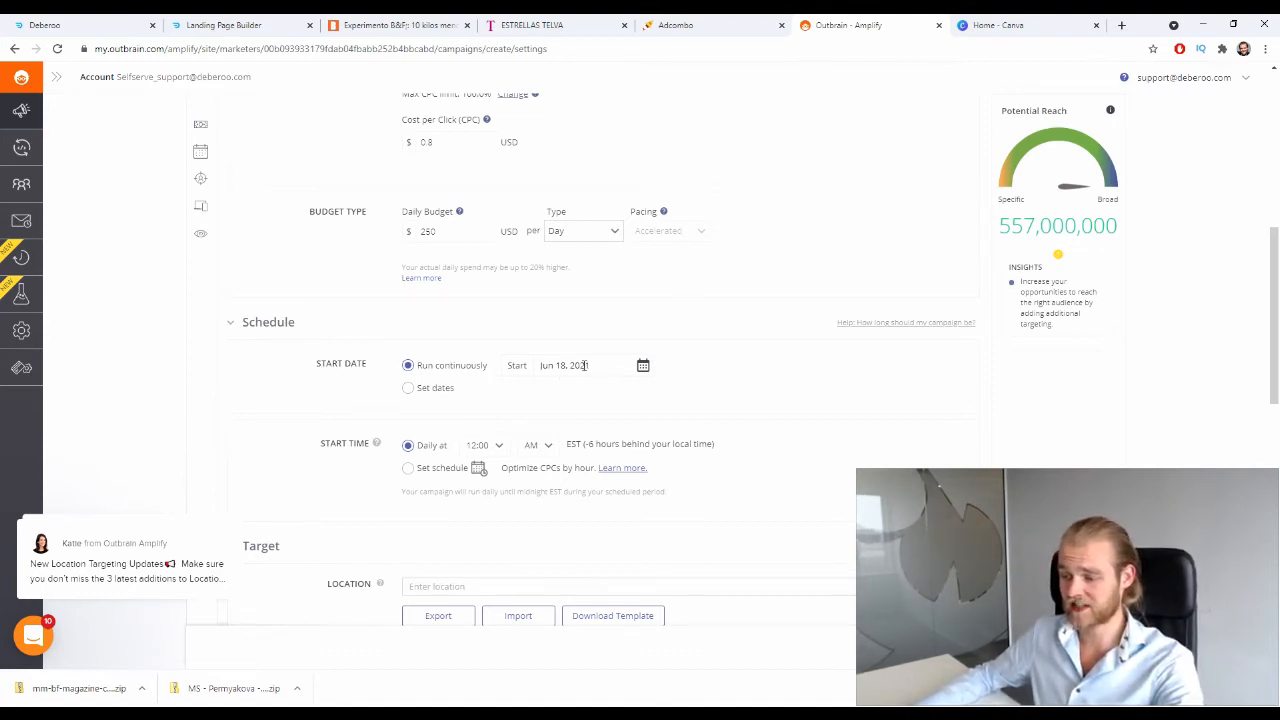
pyautogui.click(440, 389)
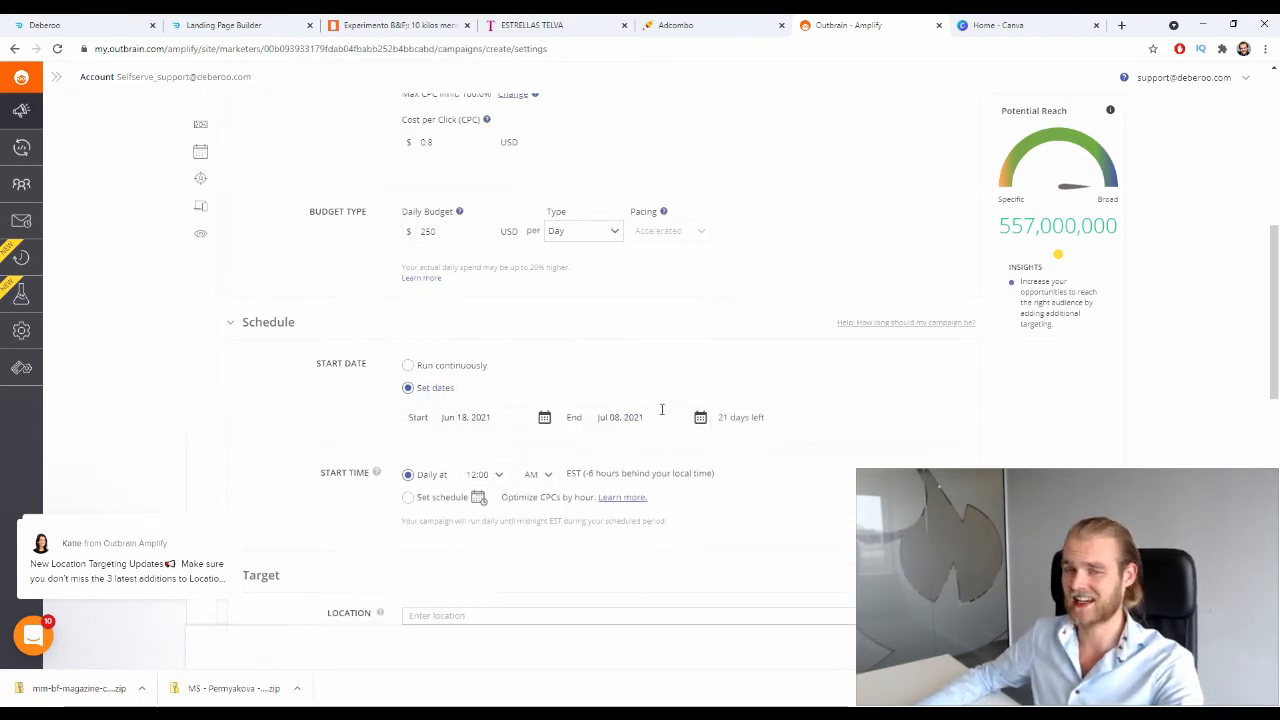
pyautogui.click(450, 367)
pyautogui.click(510, 366)
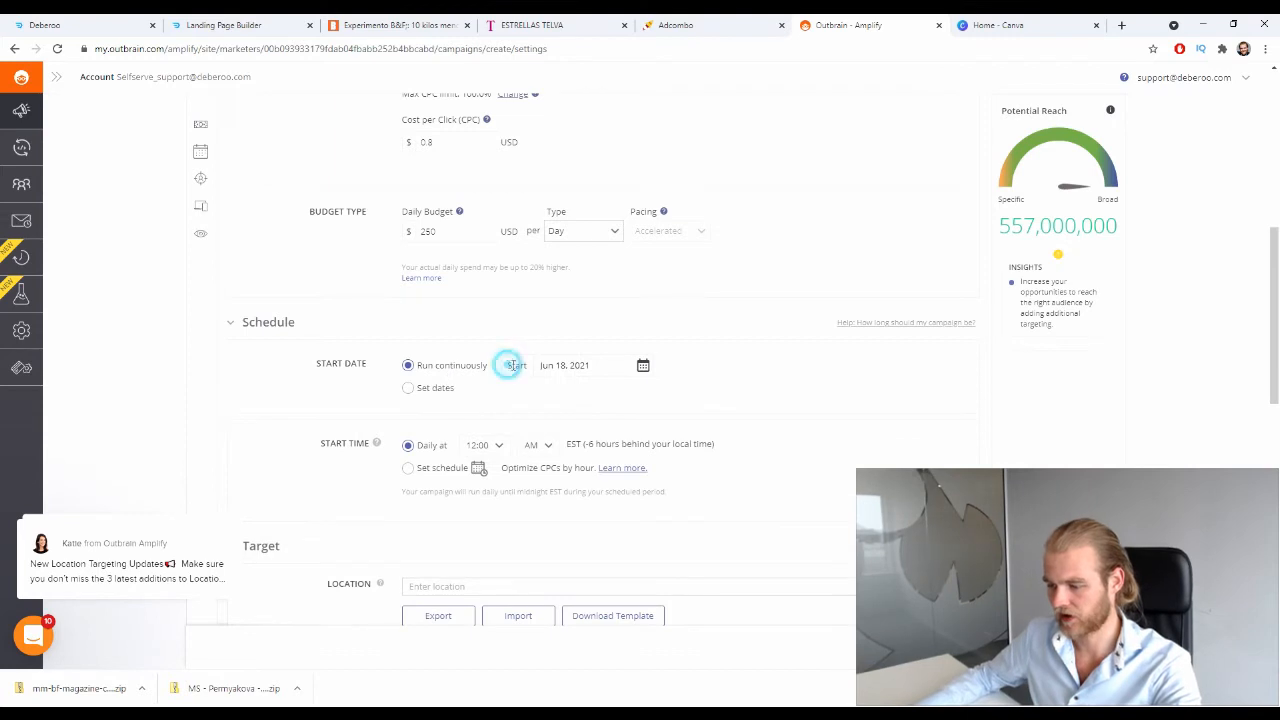
pyautogui.doubleClick(691, 404)
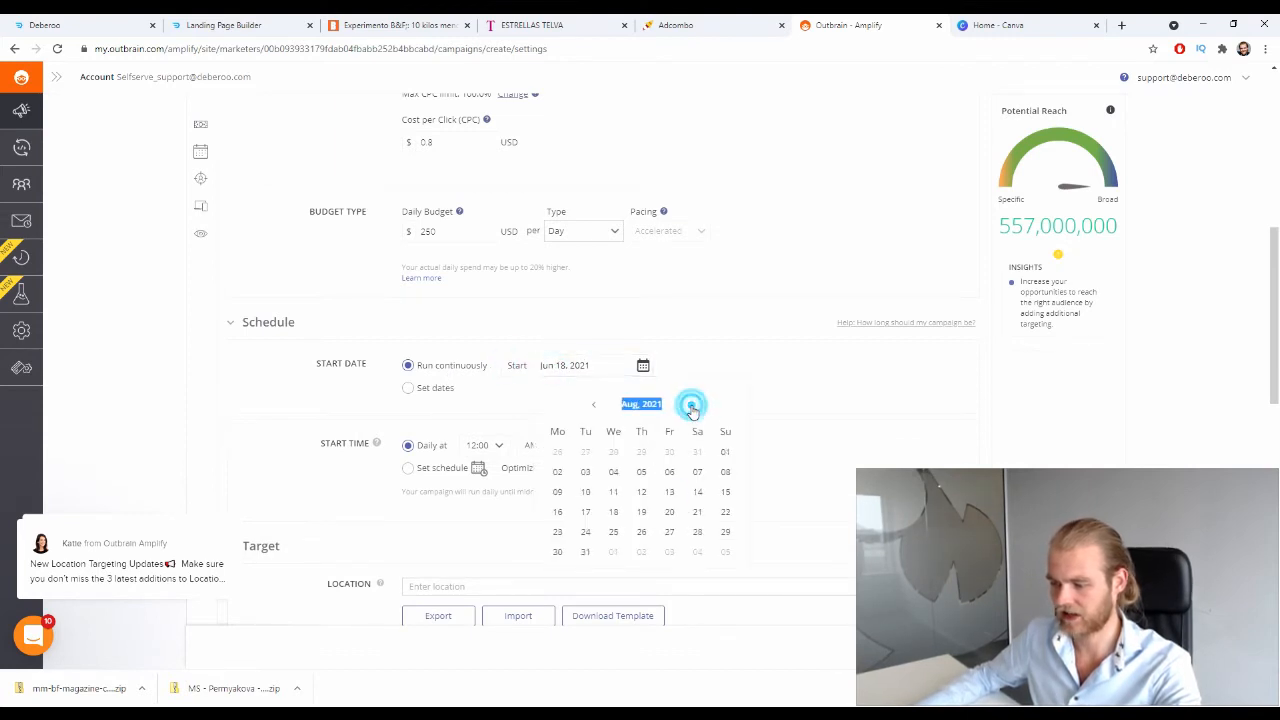
pyautogui.click(691, 404)
pyautogui.click(691, 404)
pyautogui.click(691, 404)
pyautogui.click(691, 404)
pyautogui.click(667, 529)
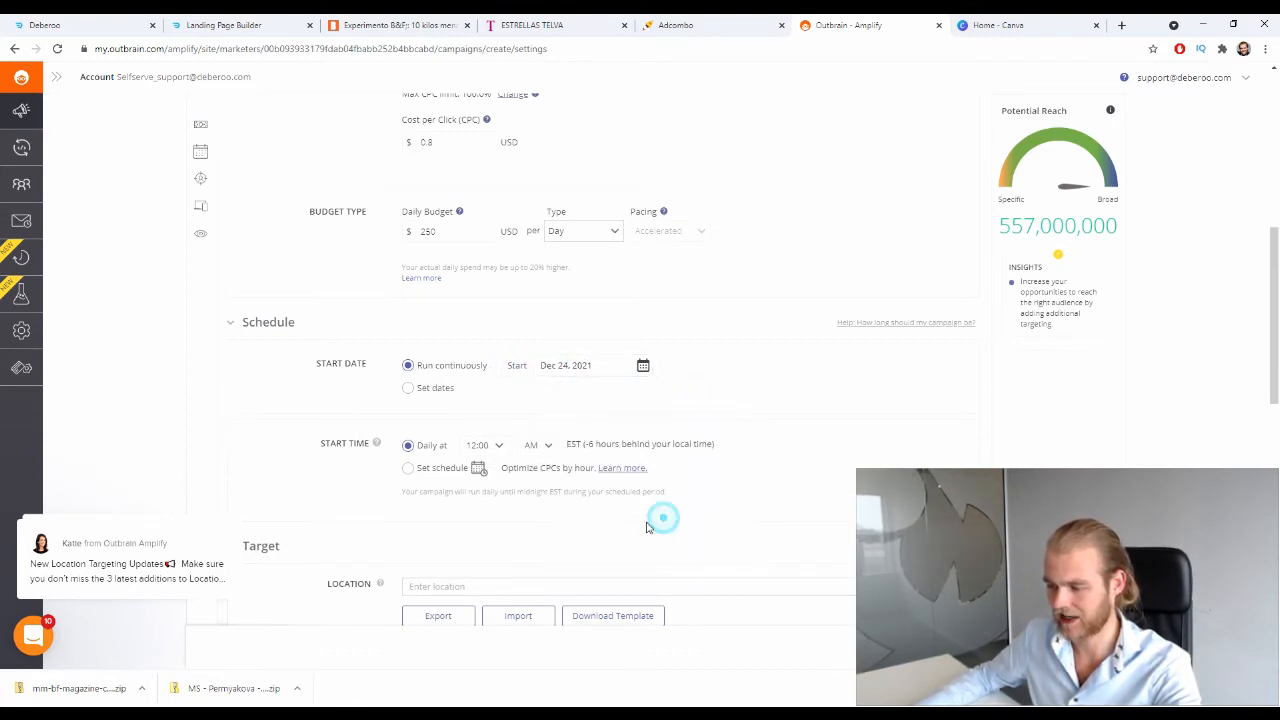
# Step: Add the country Spain as the campaign's target location
pyautogui.scroll(-2, 560, 355)
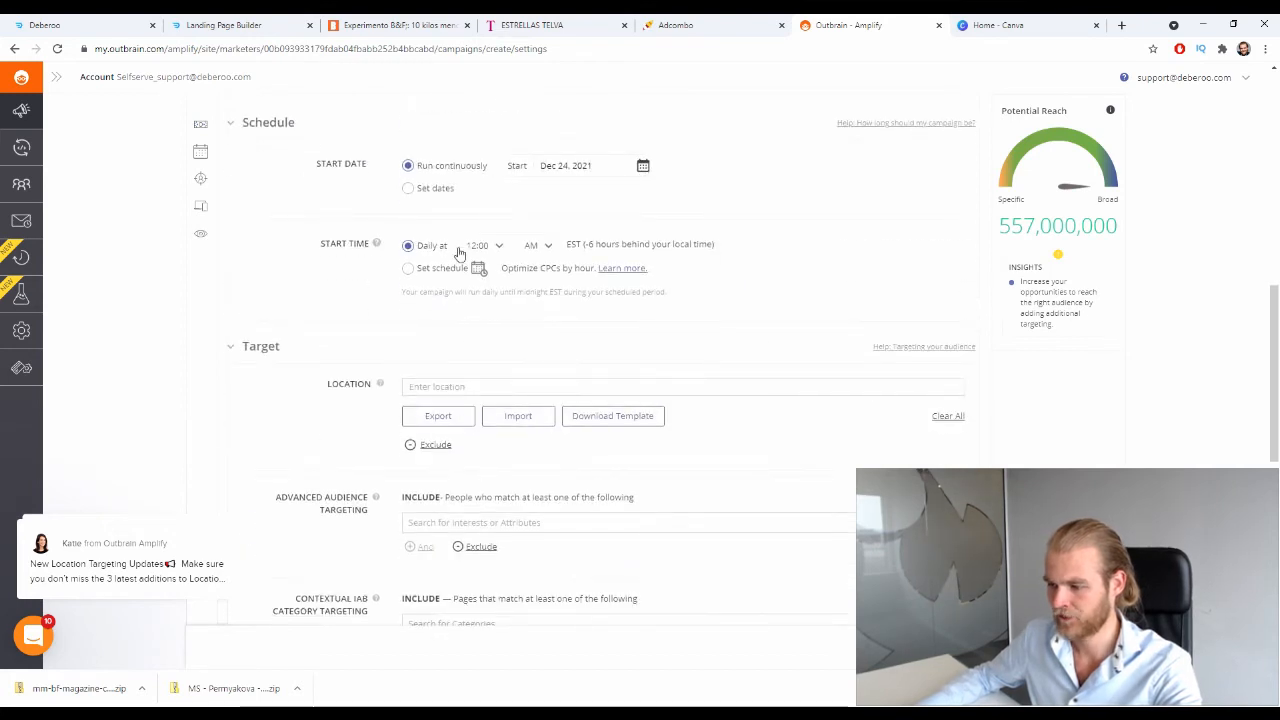
pyautogui.moveTo(320, 245); pyautogui.dragTo(360, 283)
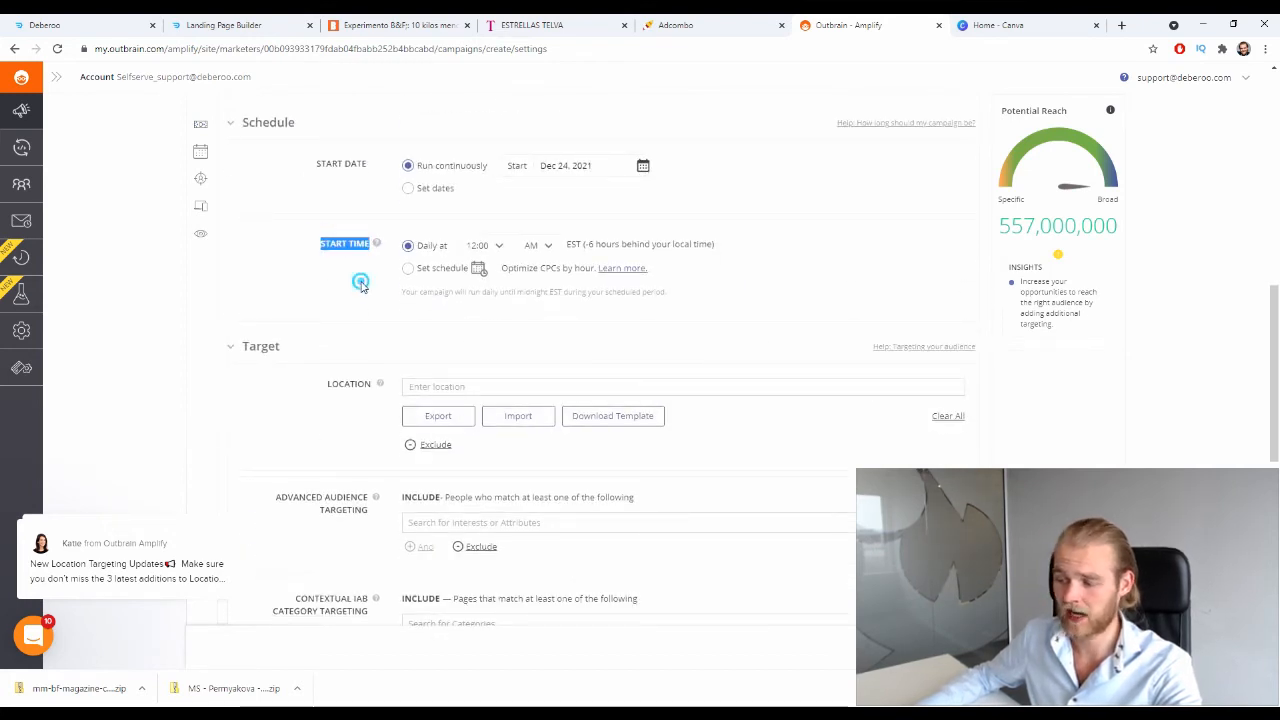
pyautogui.click(360, 283)
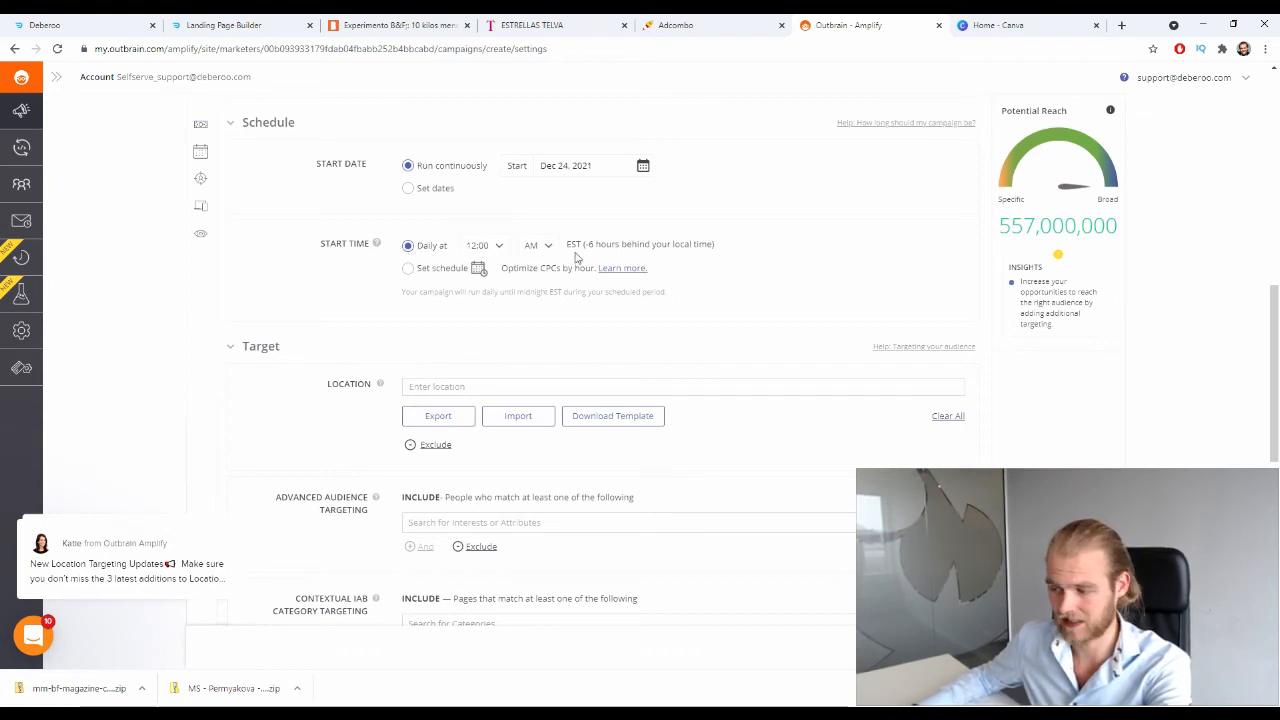
pyautogui.scroll(-1, 557, 262)
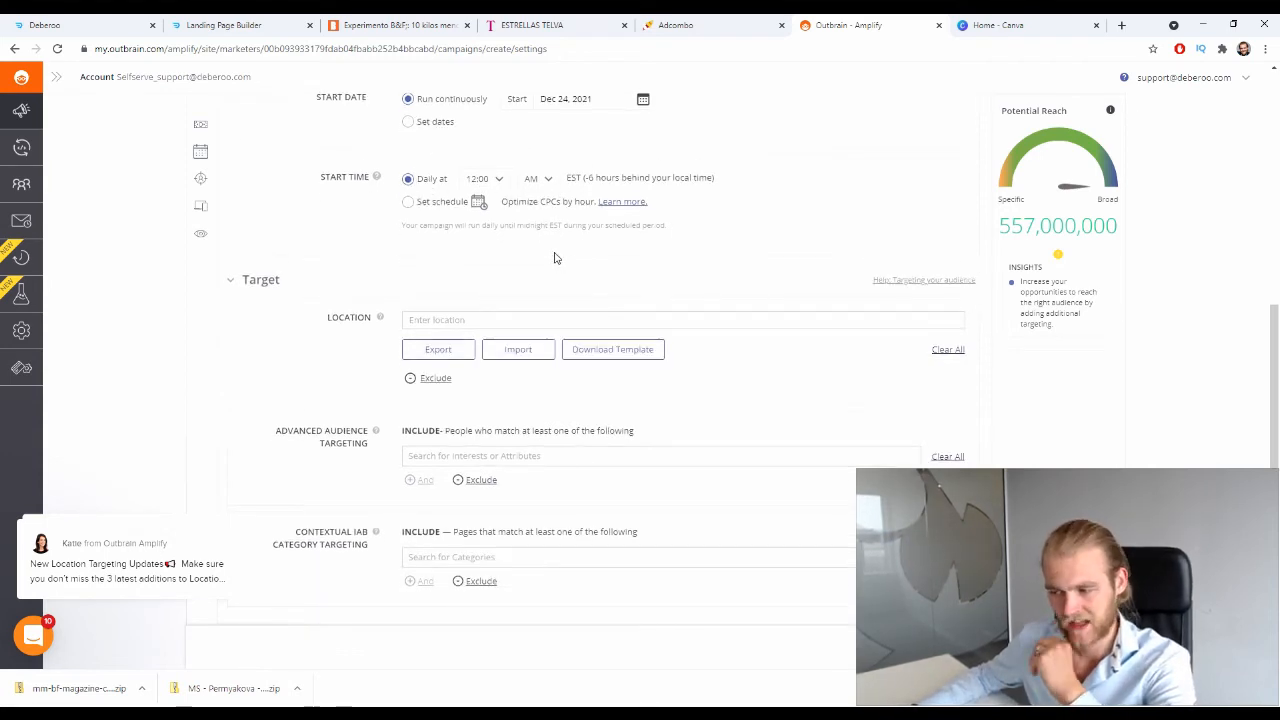
pyautogui.scroll(-1, 540, 282)
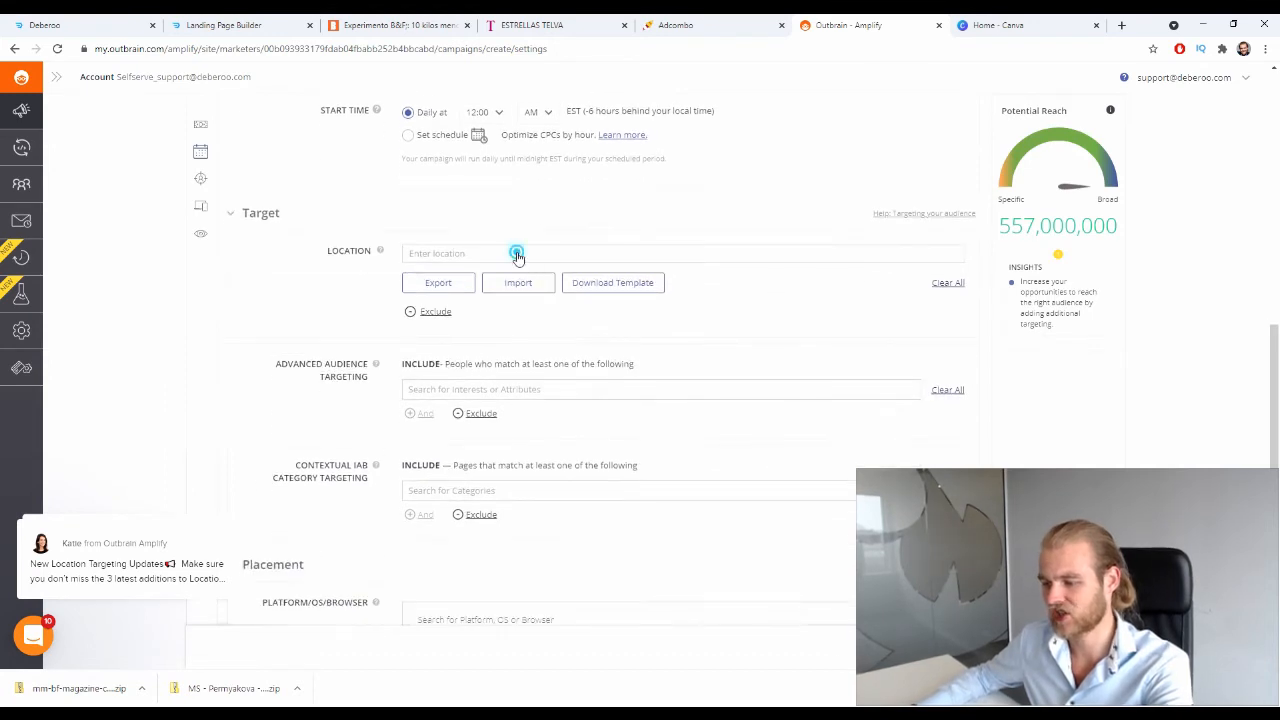
pyautogui.click(515, 252)
pyautogui.scroll(1, 370, 284)
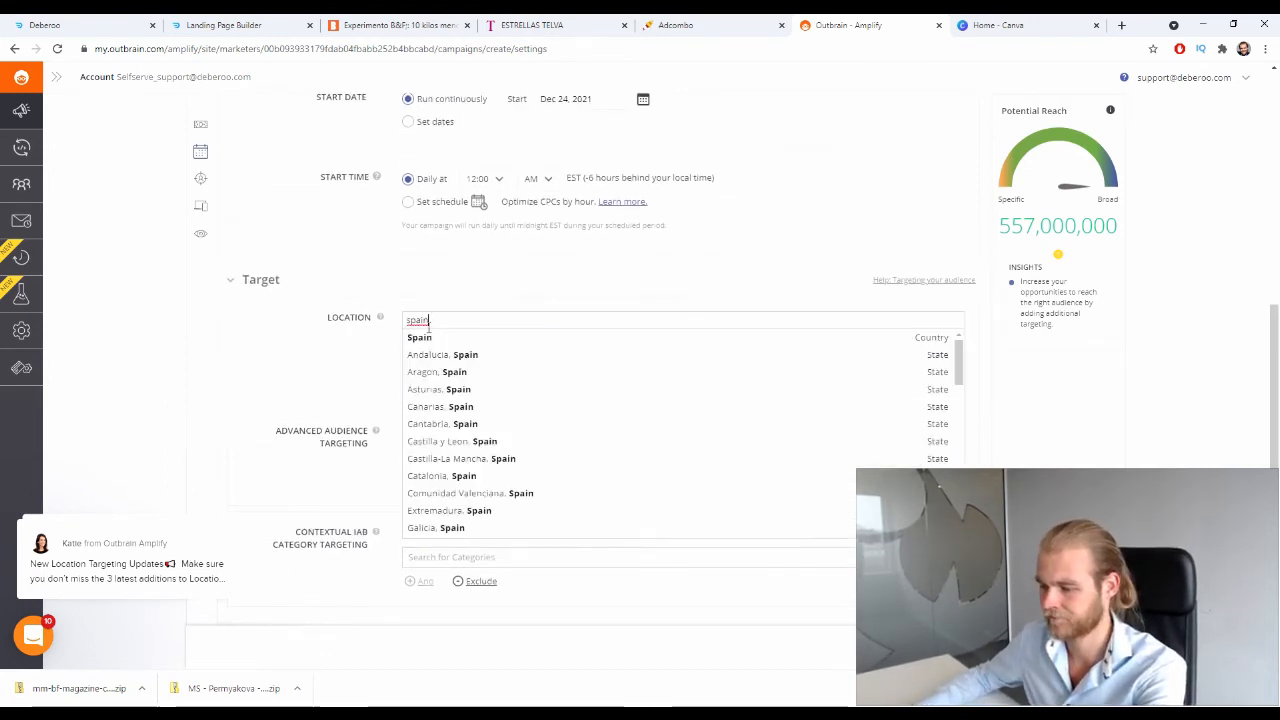
pyautogui.click(425, 337)
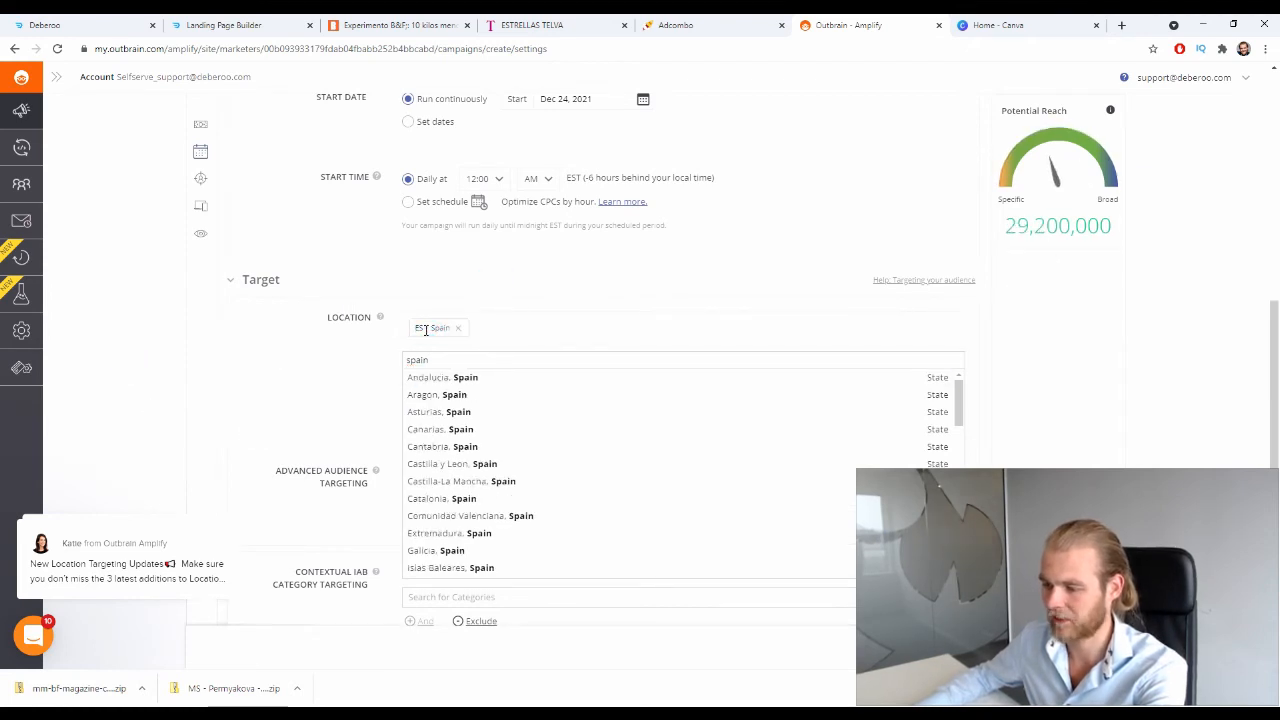
# Step: Check the suggested CPC range for the campaign with Spain as its target location
pyautogui.scroll(4, 440, 300)
pyautogui.click(460, 274)
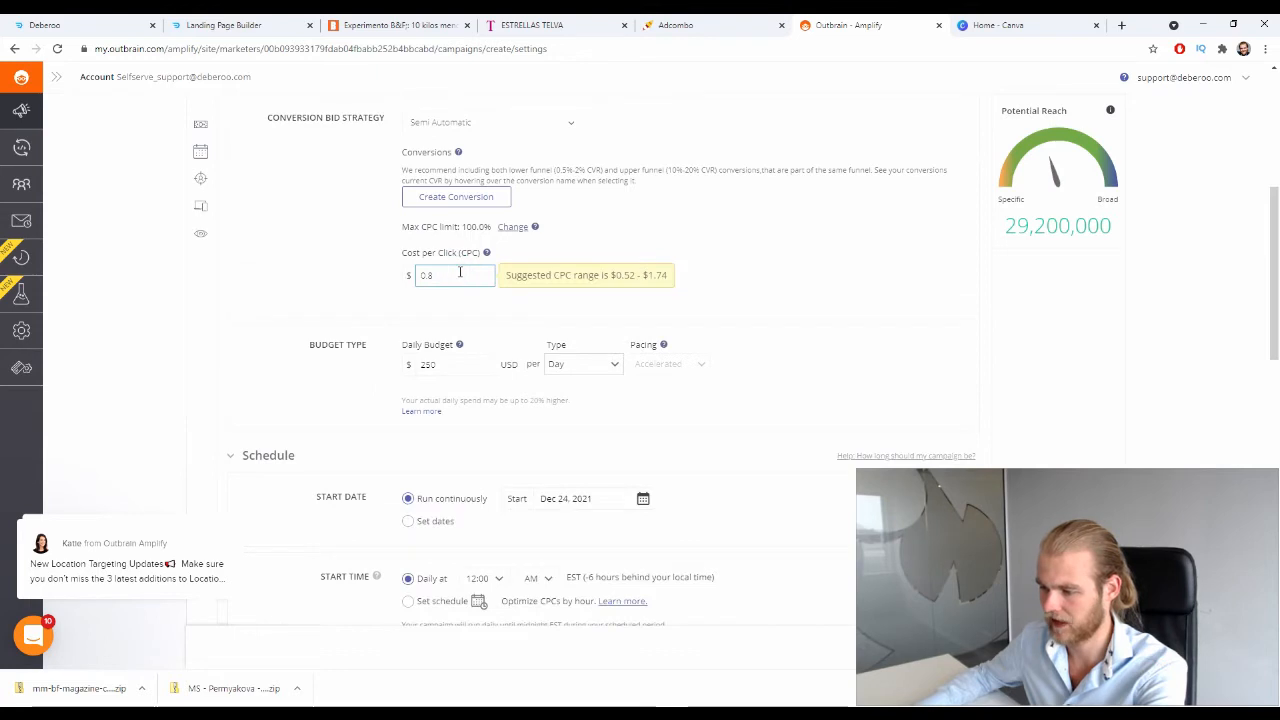
pyautogui.click(641, 272)
# Step: Look at the interests offered for advanced audience targeting and close the list without selecting any
pyautogui.scroll(-5, 714, 280)
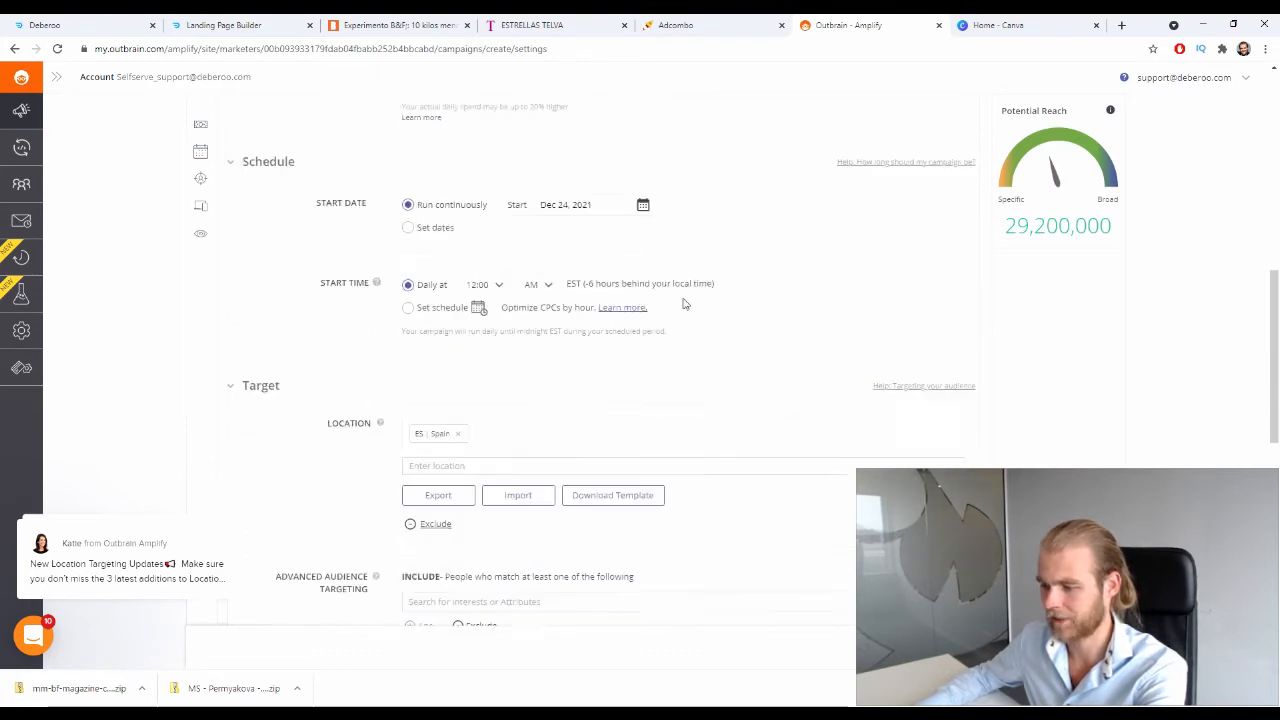
pyautogui.scroll(-2, 551, 311)
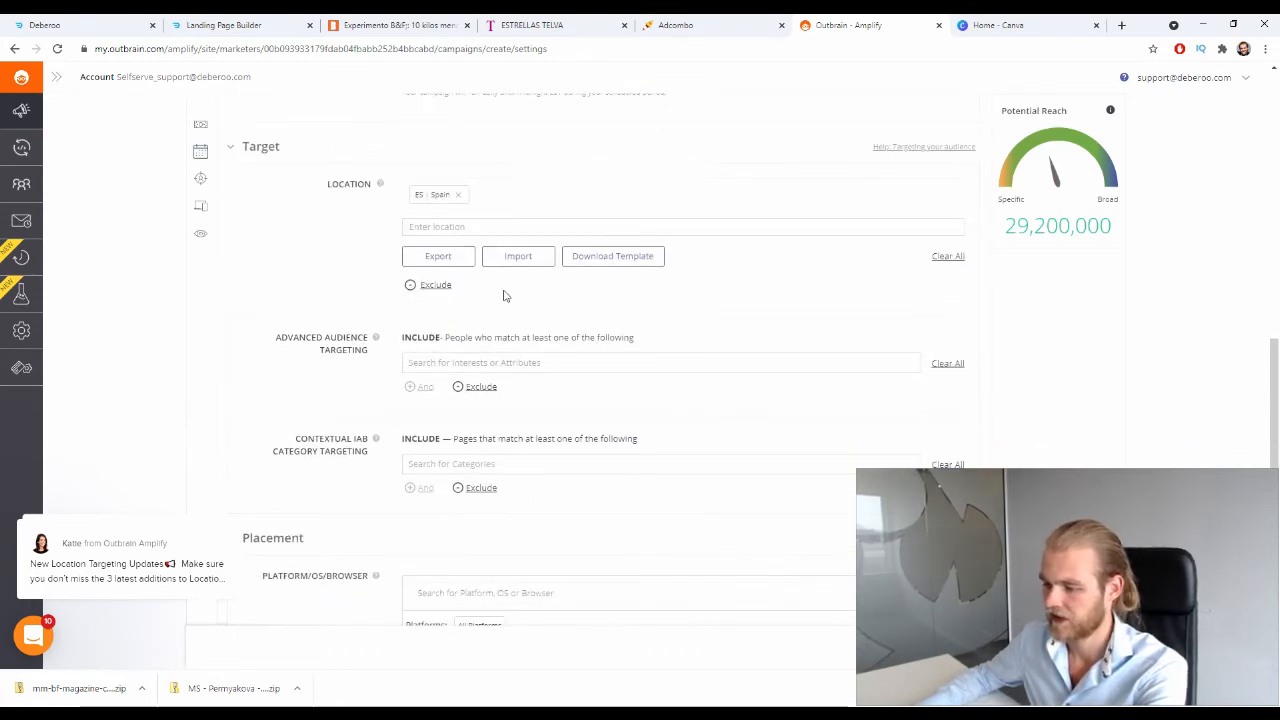
pyautogui.moveTo(276, 336); pyautogui.dragTo(355, 352)
pyautogui.click(316, 362)
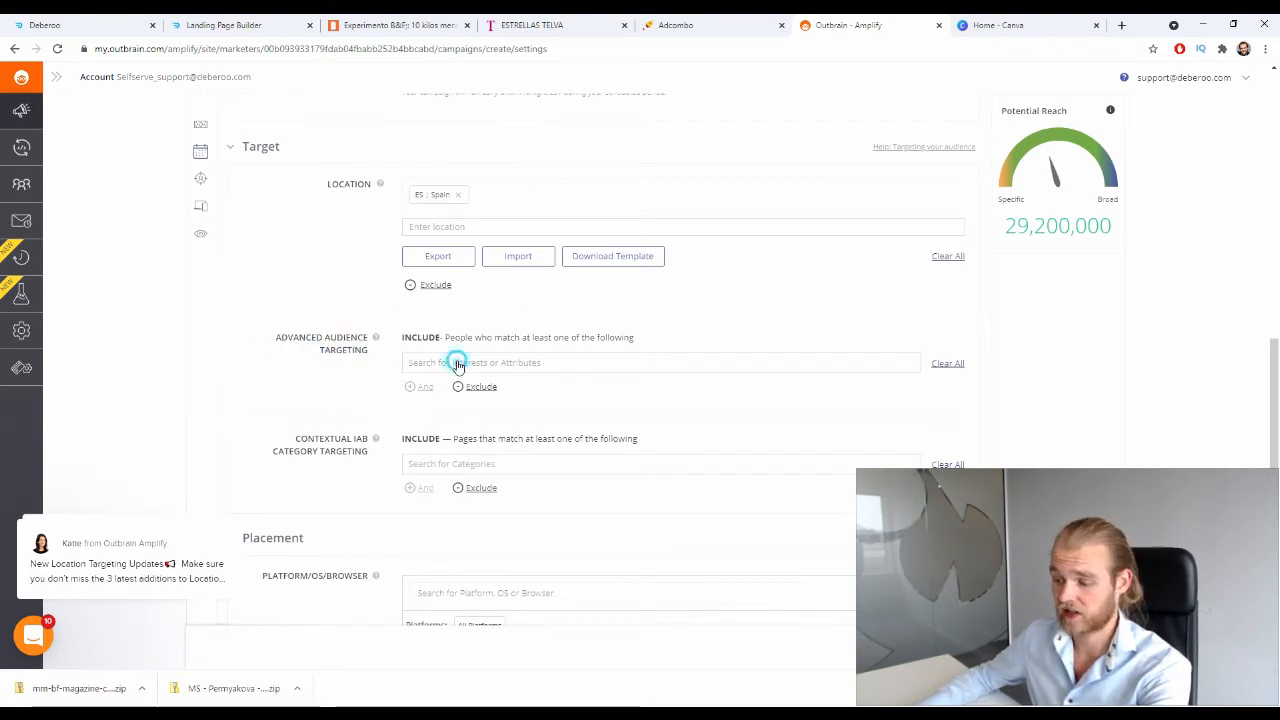
pyautogui.click(458, 362)
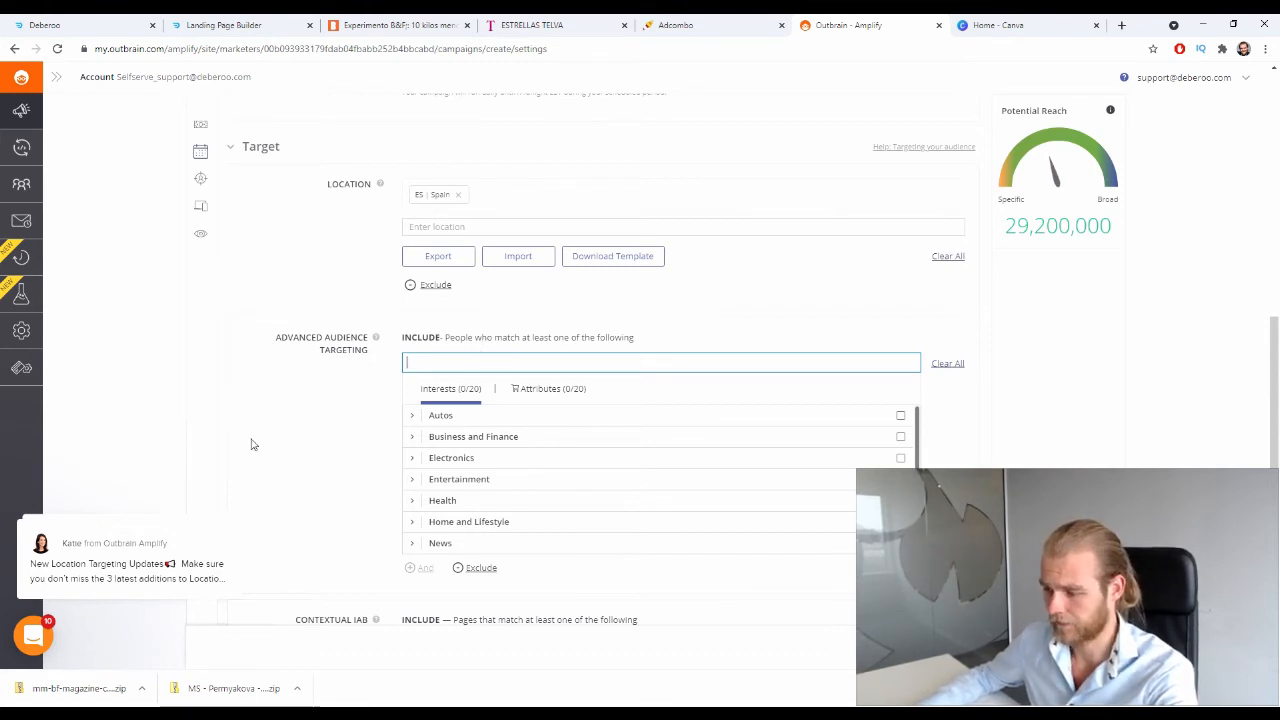
pyautogui.click(296, 390)
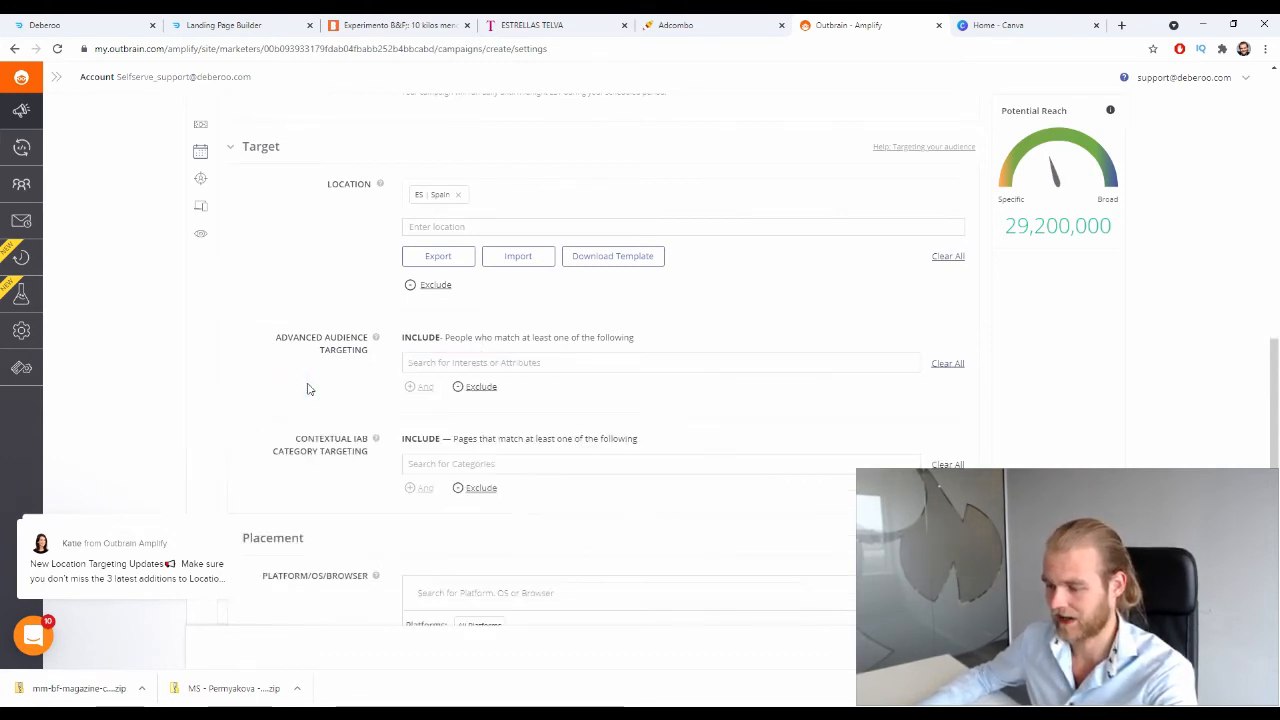
# Step: Look at the categories offered for contextual IAB category targeting and close the list without selecting any
pyautogui.scroll(-1, 308, 388)
pyautogui.moveTo(298, 370); pyautogui.dragTo(366, 388)
pyautogui.click(360, 388)
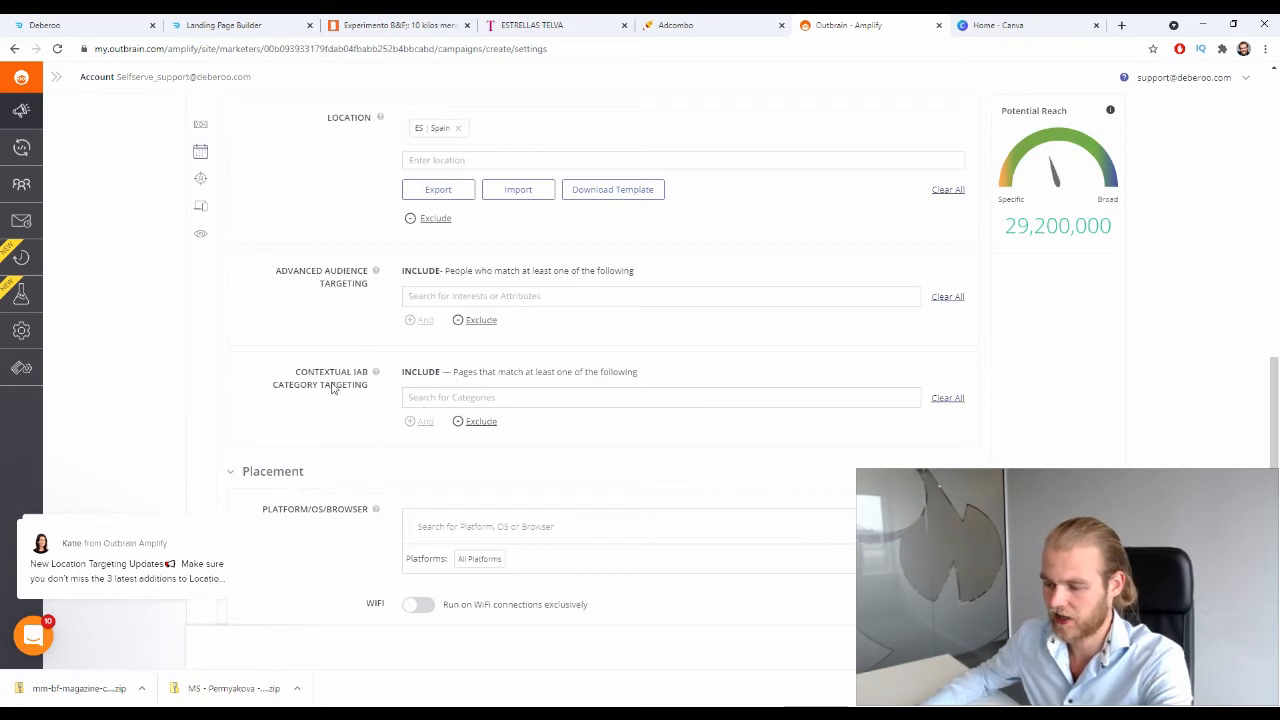
pyautogui.click(436, 397)
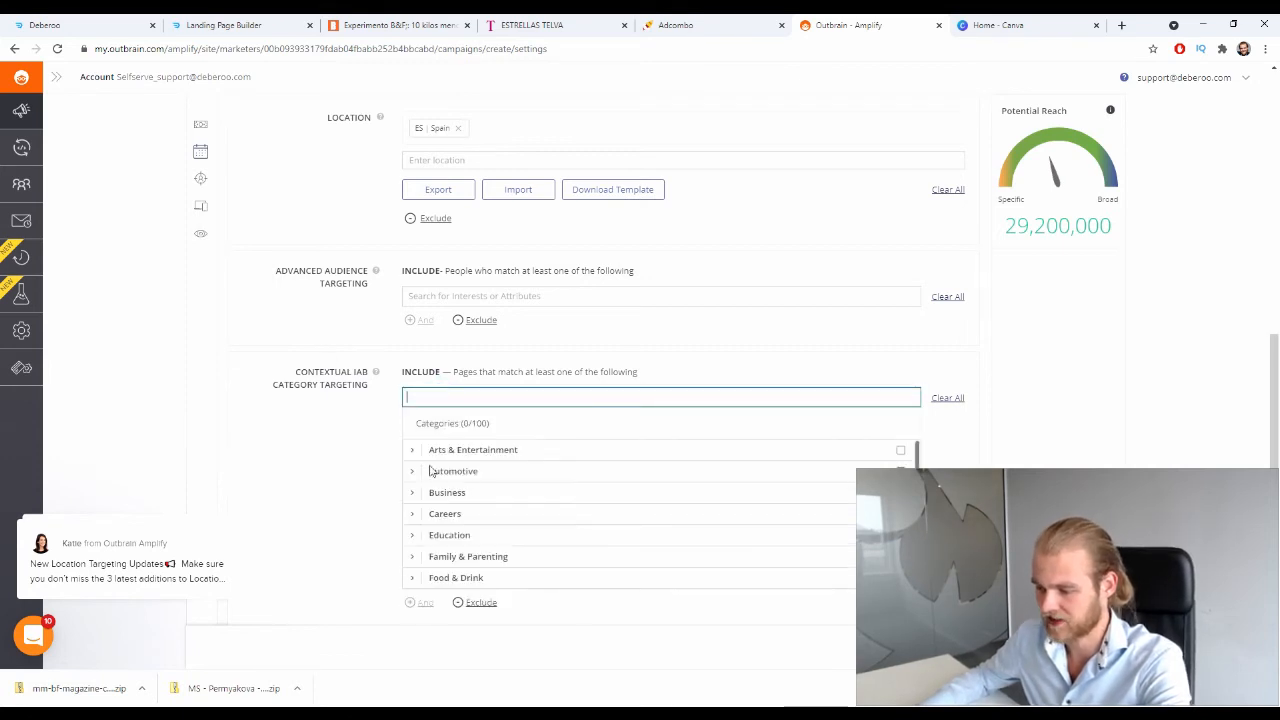
pyautogui.click(310, 445)
# Step: Limit the campaign's placement platforms to Smartphone by deselecting Desktop and Tablet
pyautogui.scroll(-3, 315, 270)
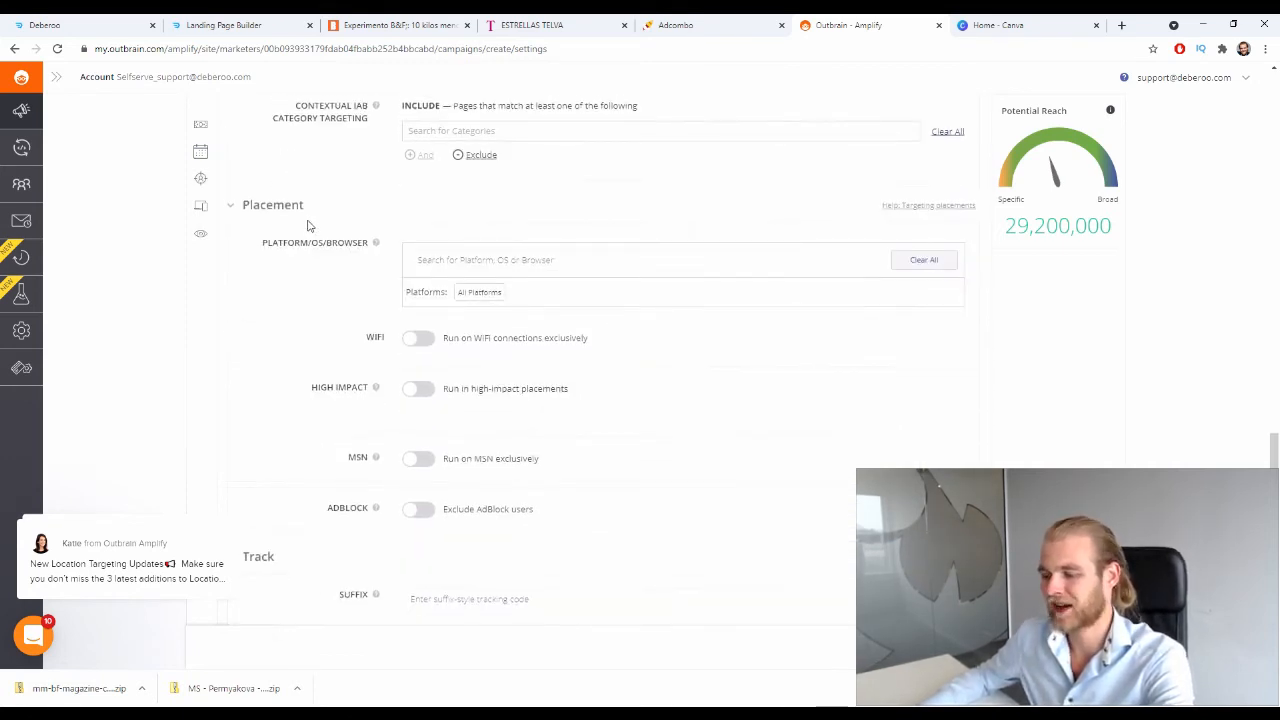
pyautogui.click(480, 252)
pyautogui.click(791, 286)
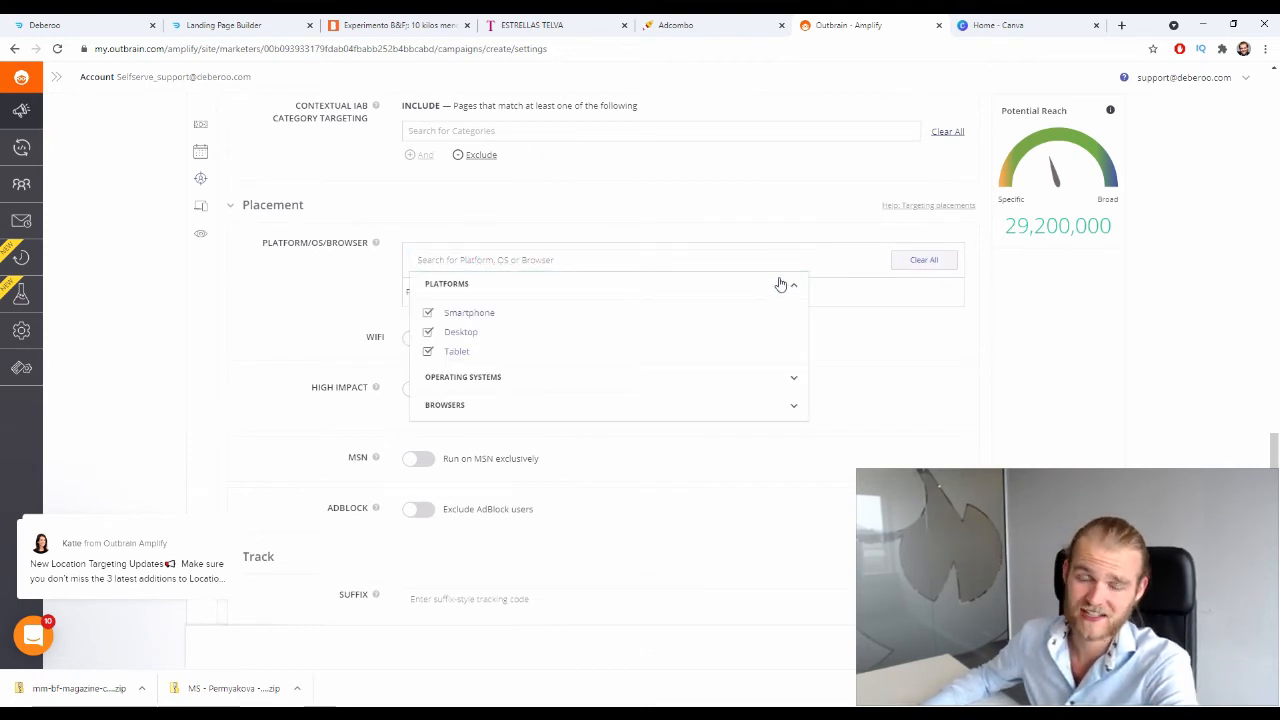
pyautogui.click(451, 351)
pyautogui.click(452, 331)
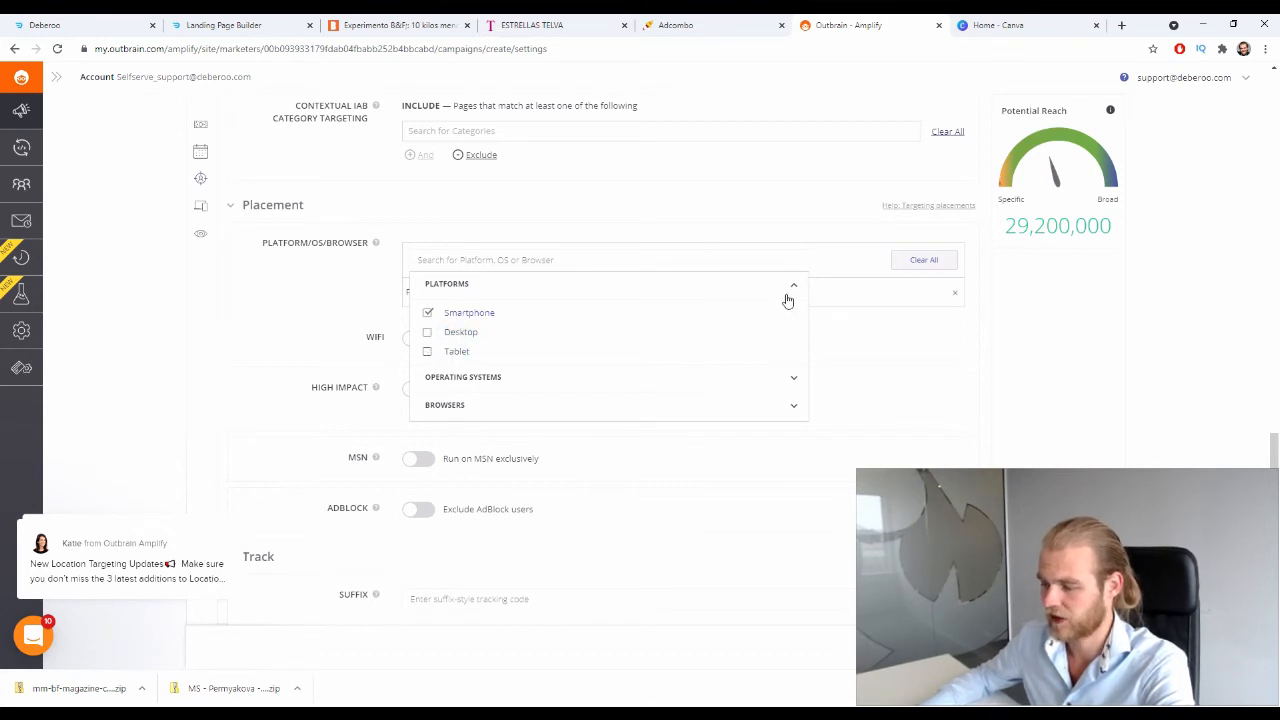
# Step: Look at the operating systems and browsers offered for placement and close the list without selecting any
pyautogui.click(792, 290)
pyautogui.click(794, 312)
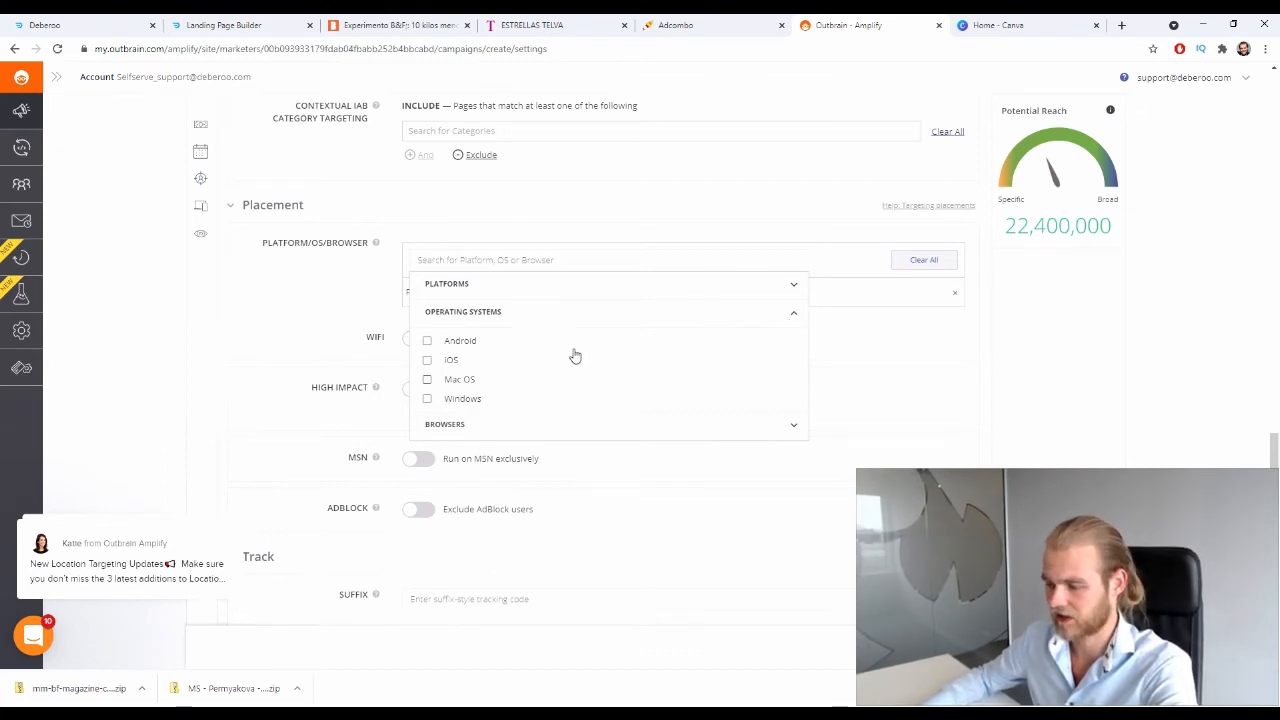
pyautogui.click(794, 313)
pyautogui.click(795, 344)
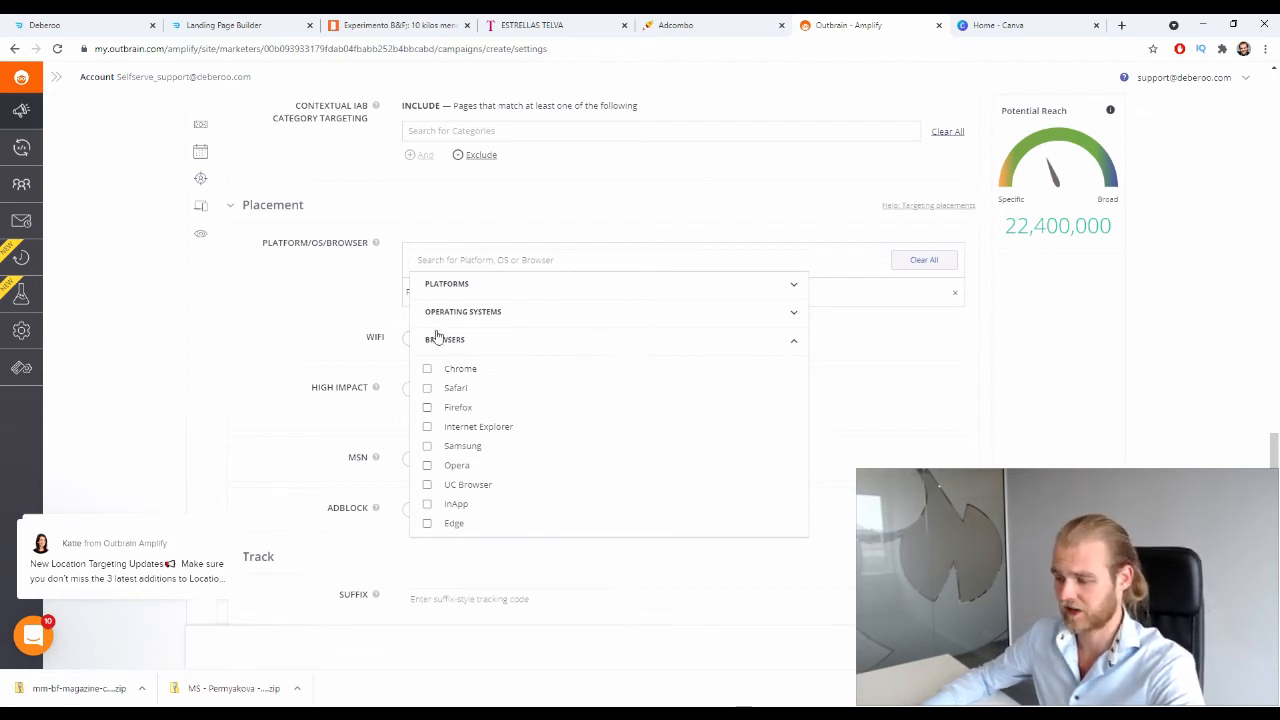
pyautogui.click(328, 295)
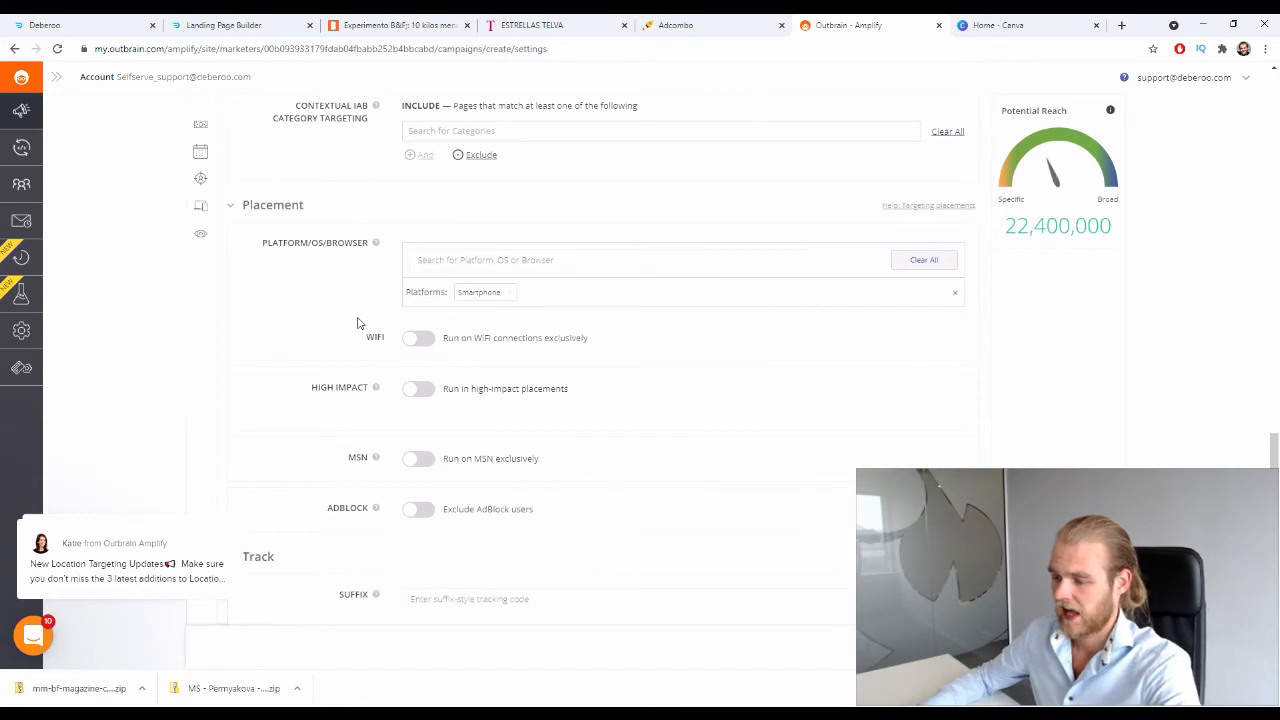
# Step: Review the WiFi, High Impact, MSN and AdBlock placement options without enabling any of them
pyautogui.moveTo(365, 336); pyautogui.dragTo(383, 336)
pyautogui.click(320, 321)
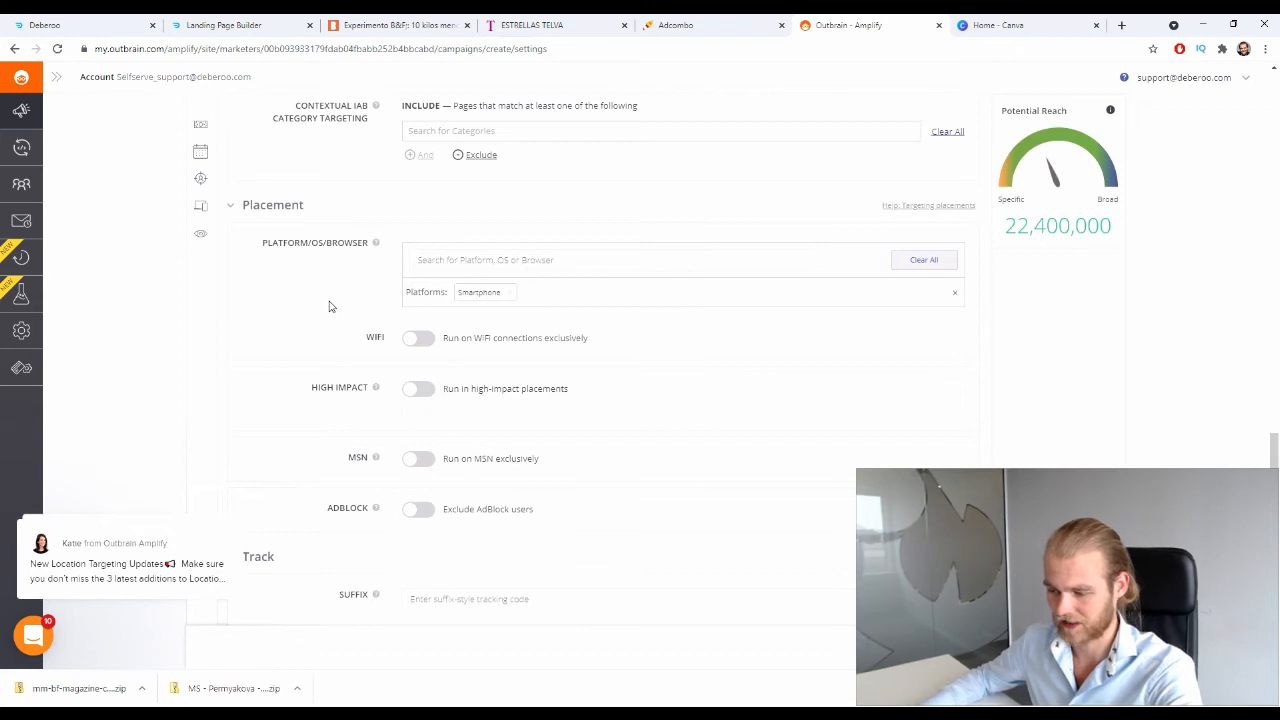
pyautogui.moveTo(309, 389); pyautogui.dragTo(407, 396)
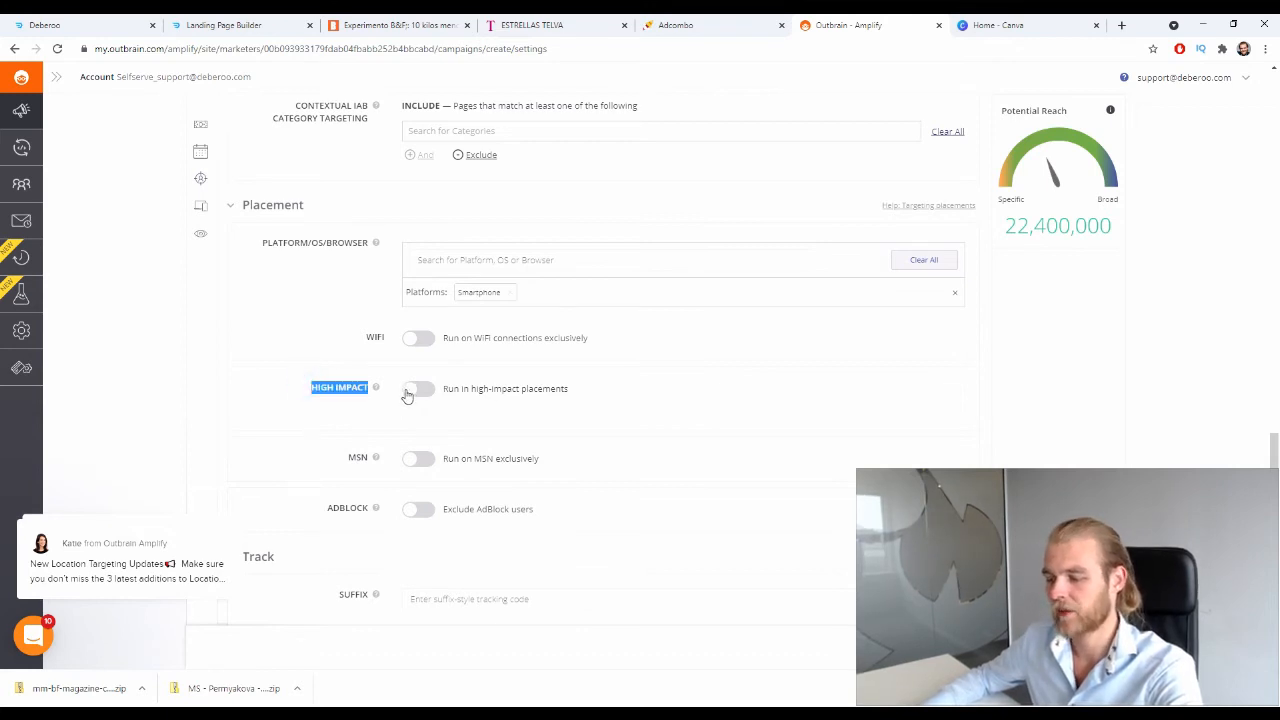
pyautogui.click(294, 394)
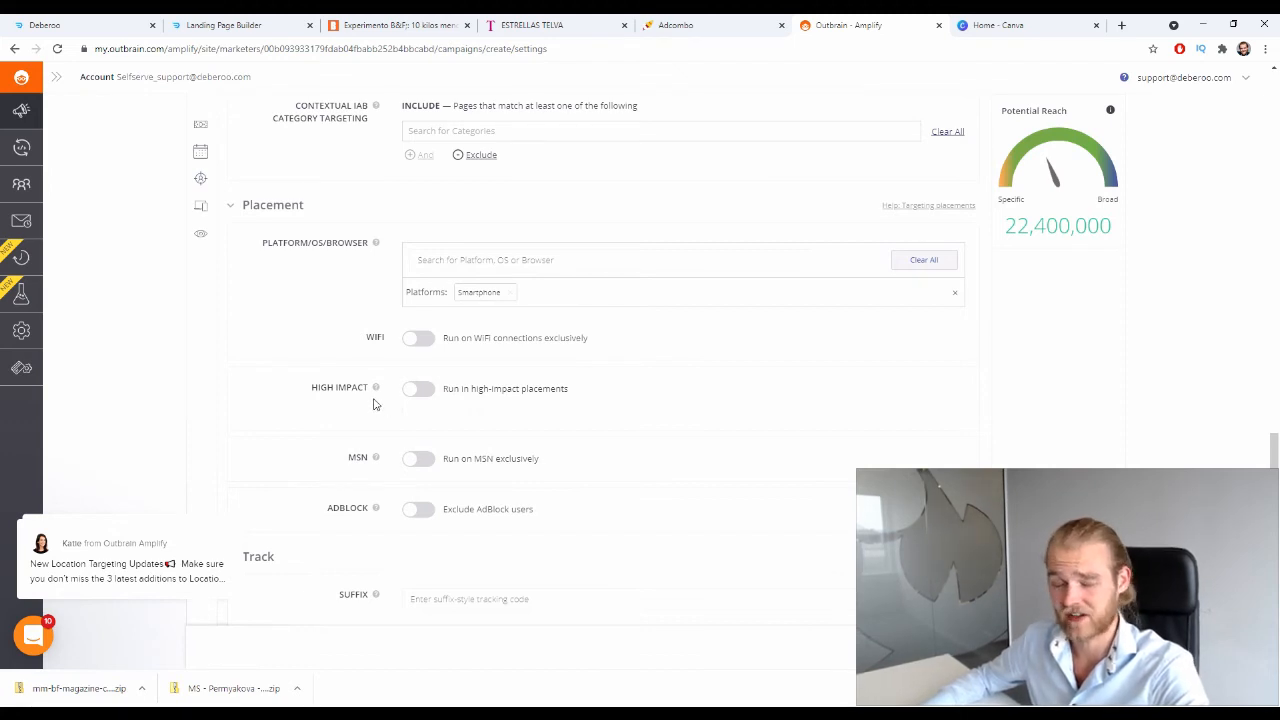
pyautogui.scroll(-1, 373, 403)
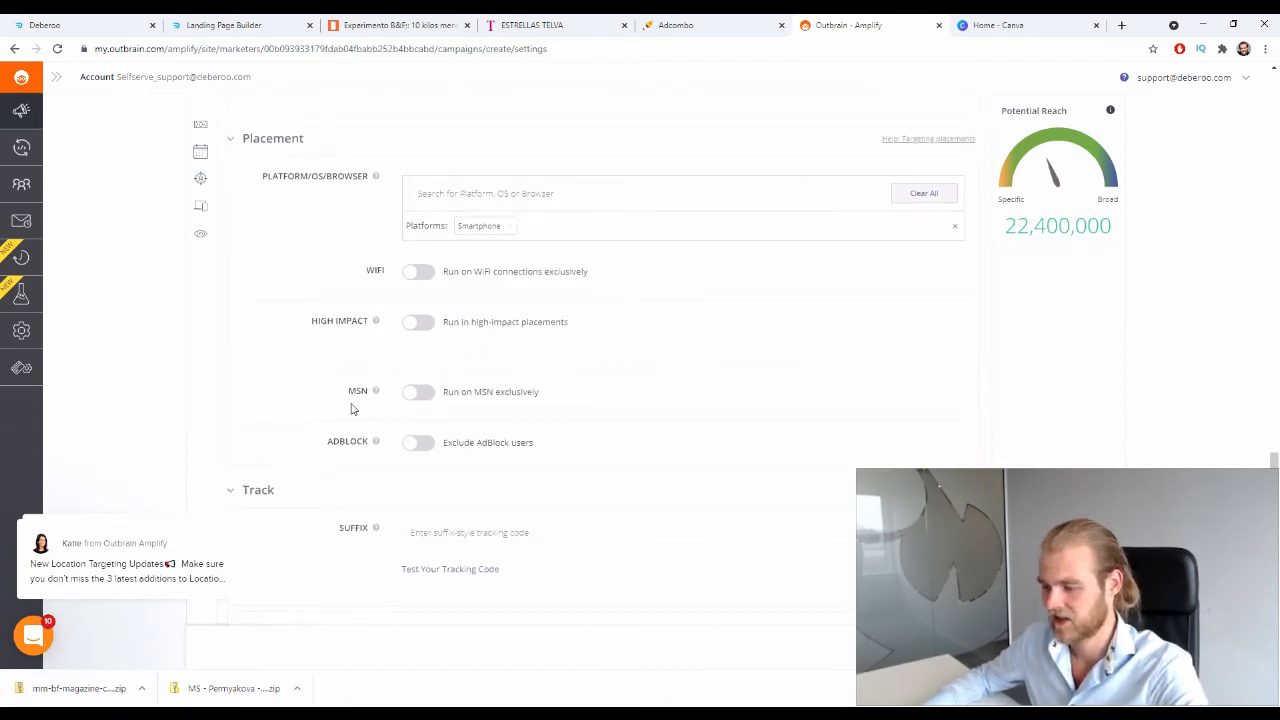
pyautogui.click(318, 392)
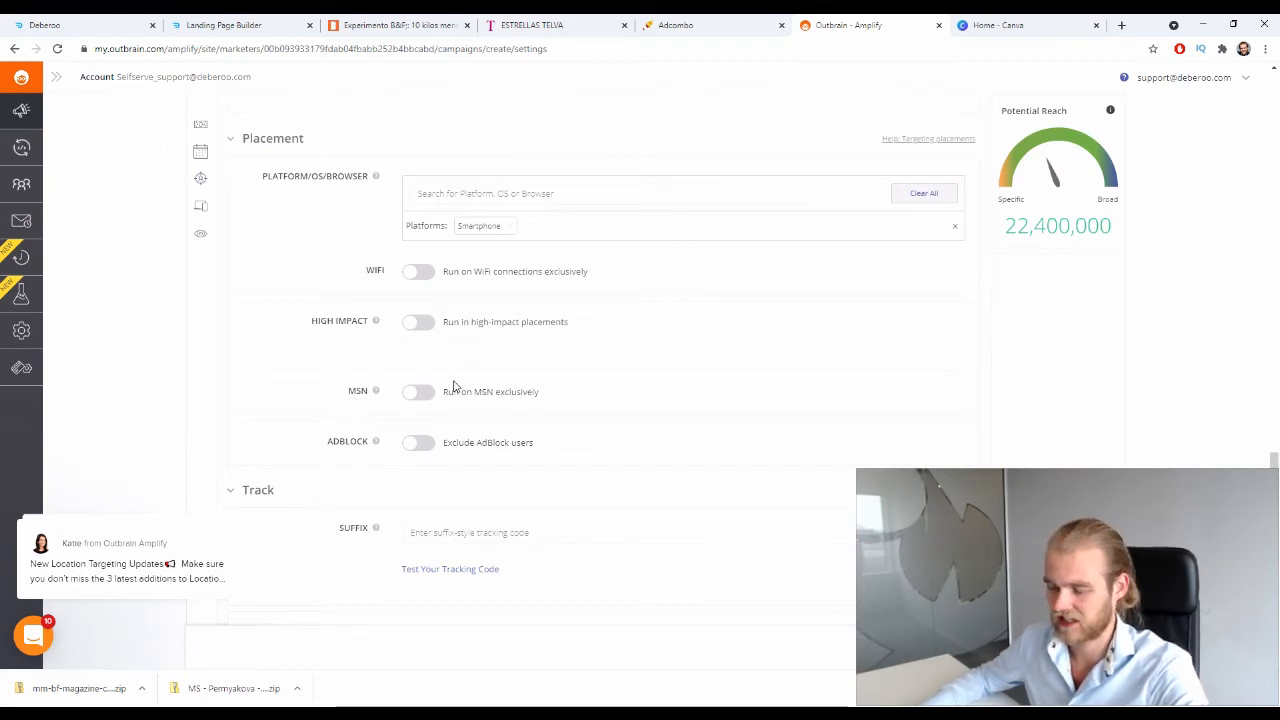
pyautogui.click(309, 439)
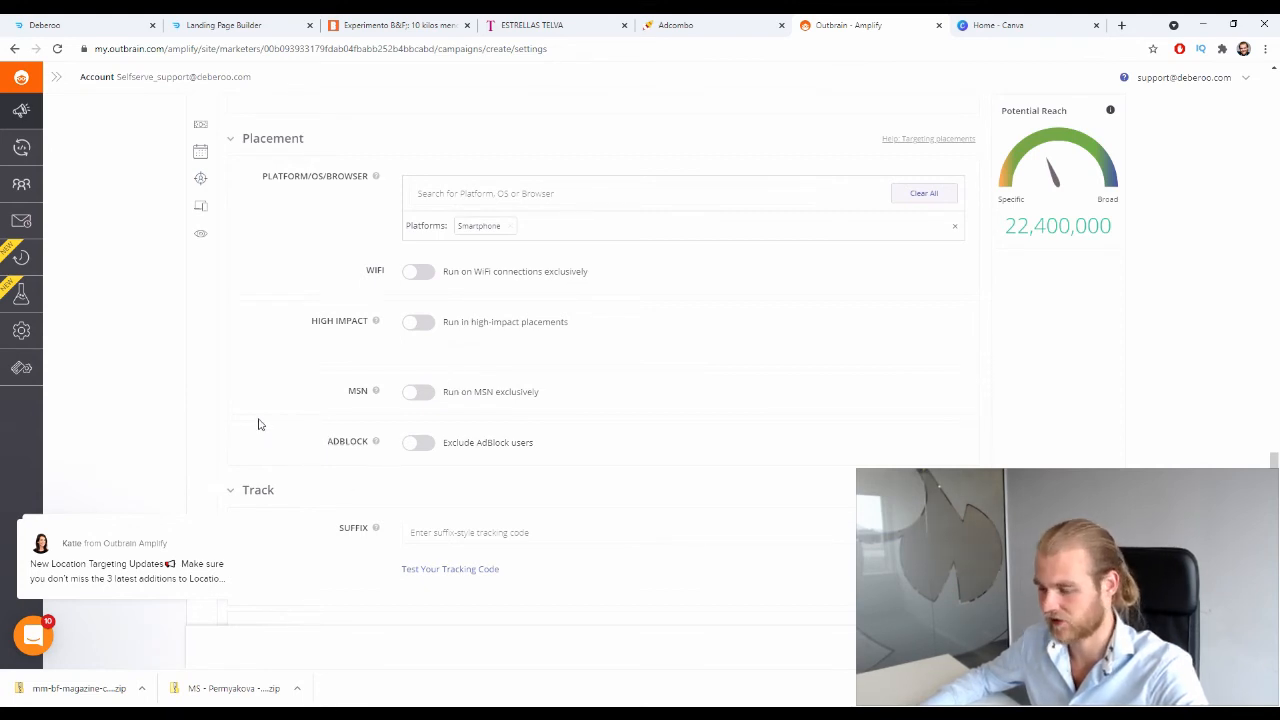
# Step: Continue to the content stage without an active conversion pixel and paste the copied tracking link as the content's URL
pyautogui.scroll(-2, 257, 420)
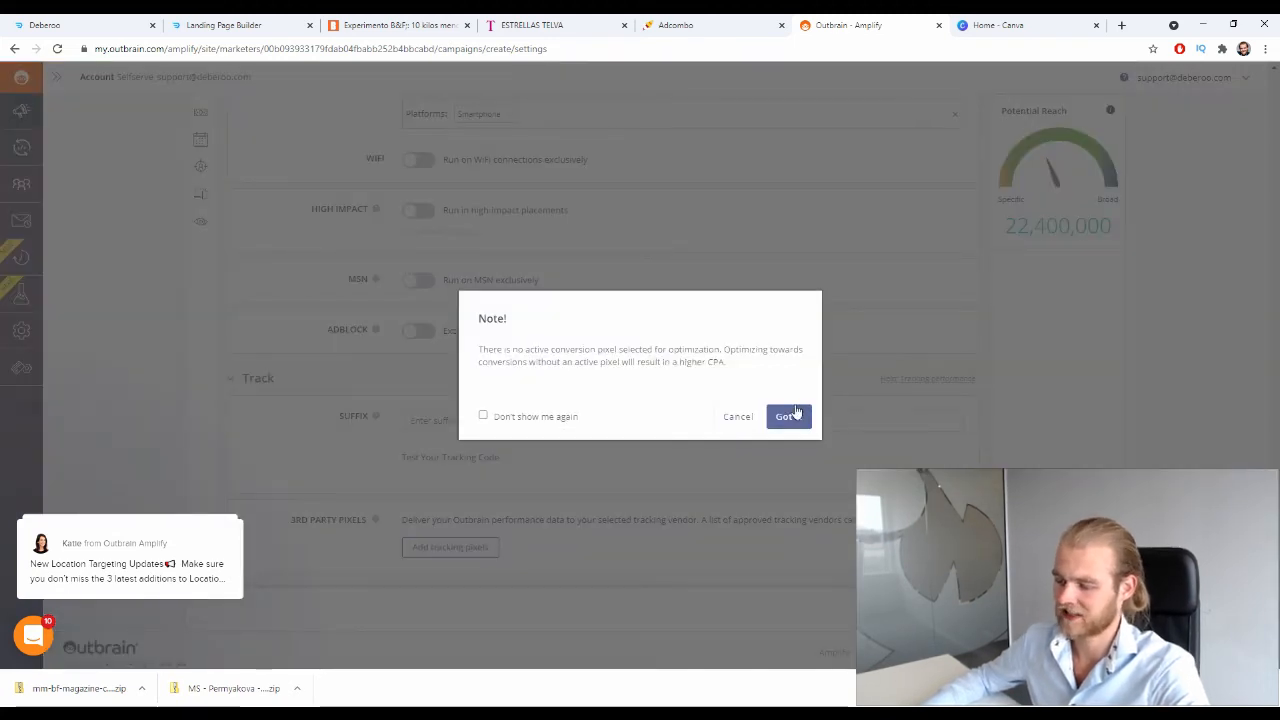
pyautogui.click(788, 417)
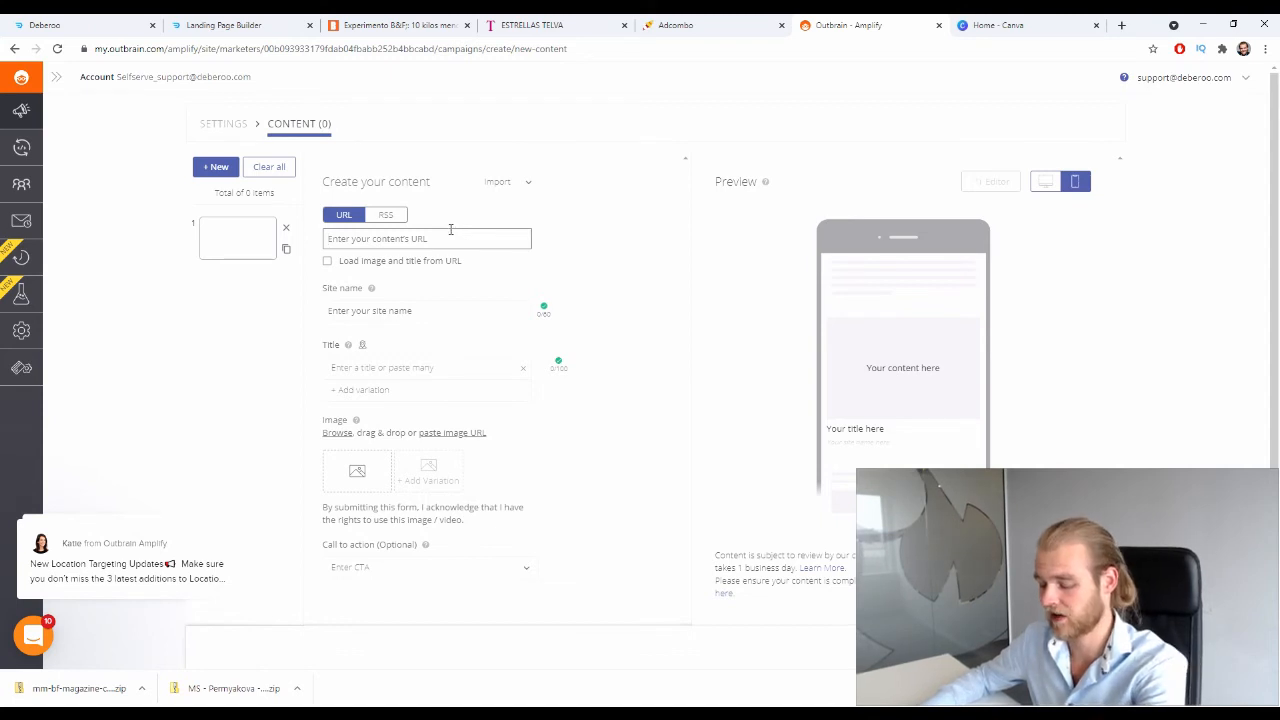
pyautogui.hotkey('ctrl', 'v')
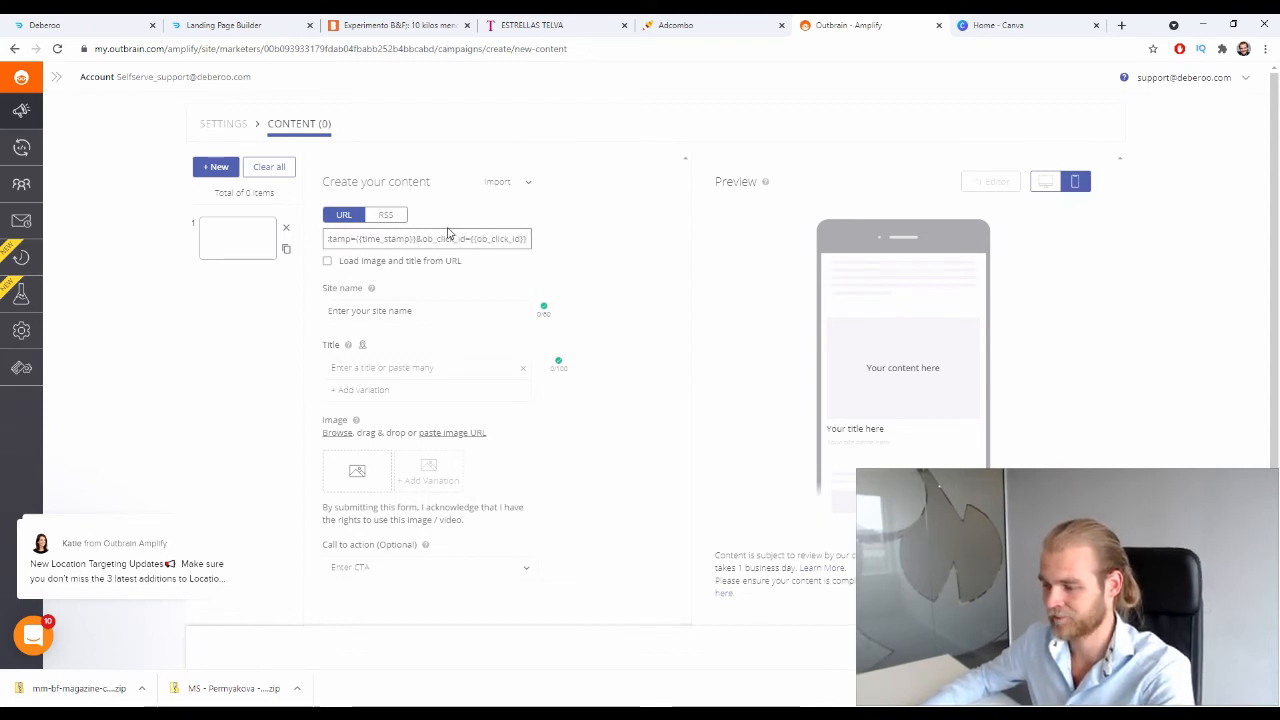
pyautogui.click(415, 306)
pyautogui.click(657, 278)
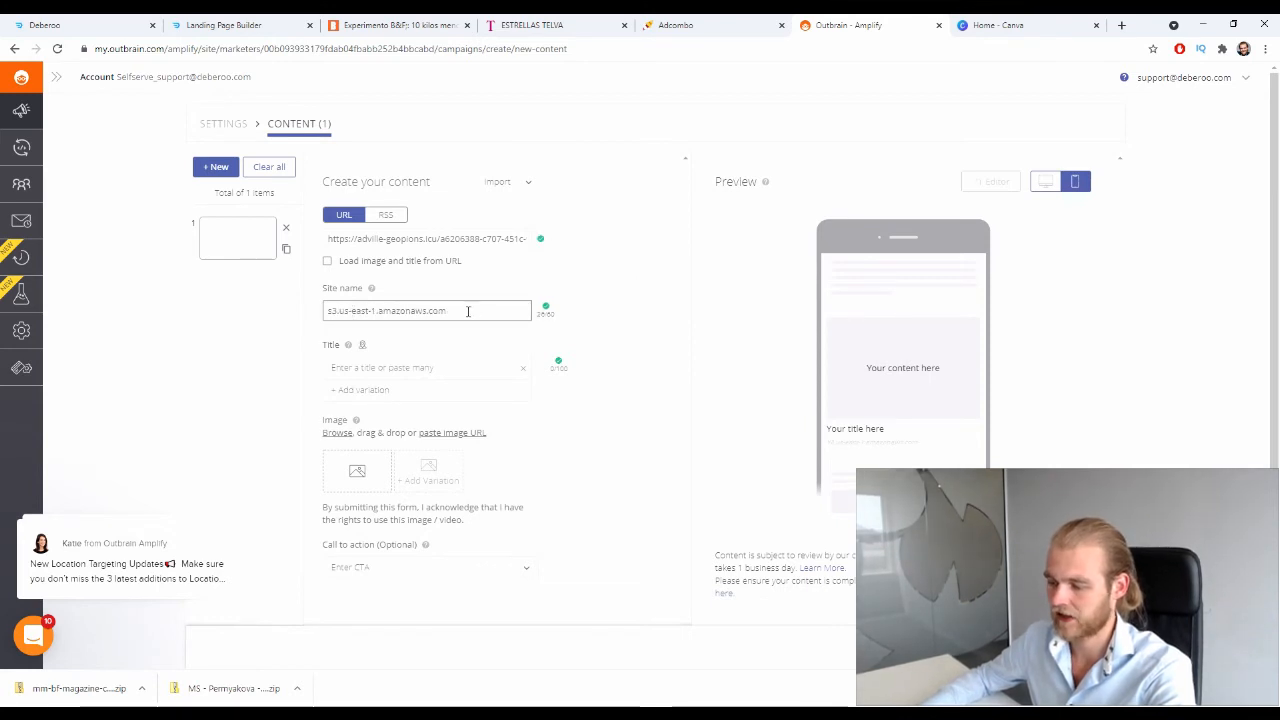
# Step: Replace the content's site name with Chocolate-Diet.com
pyautogui.moveTo(329, 310); pyautogui.dragTo(486, 312)
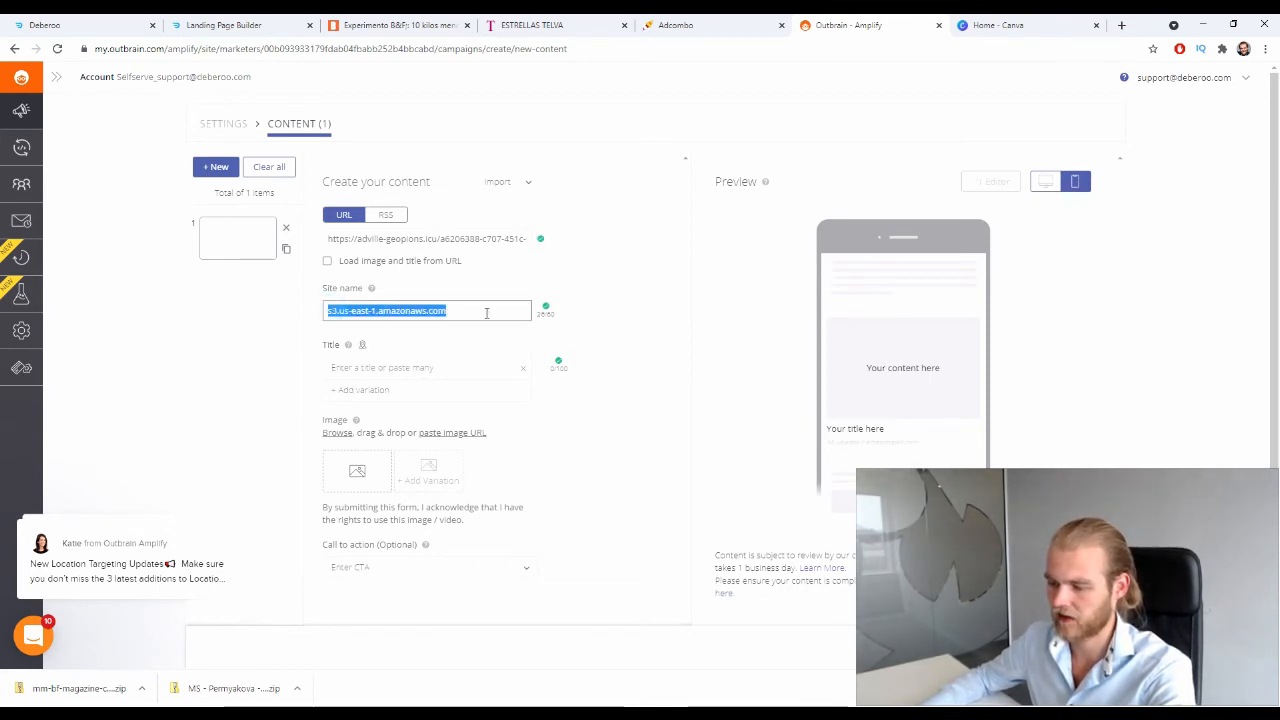
pyautogui.click(438, 328)
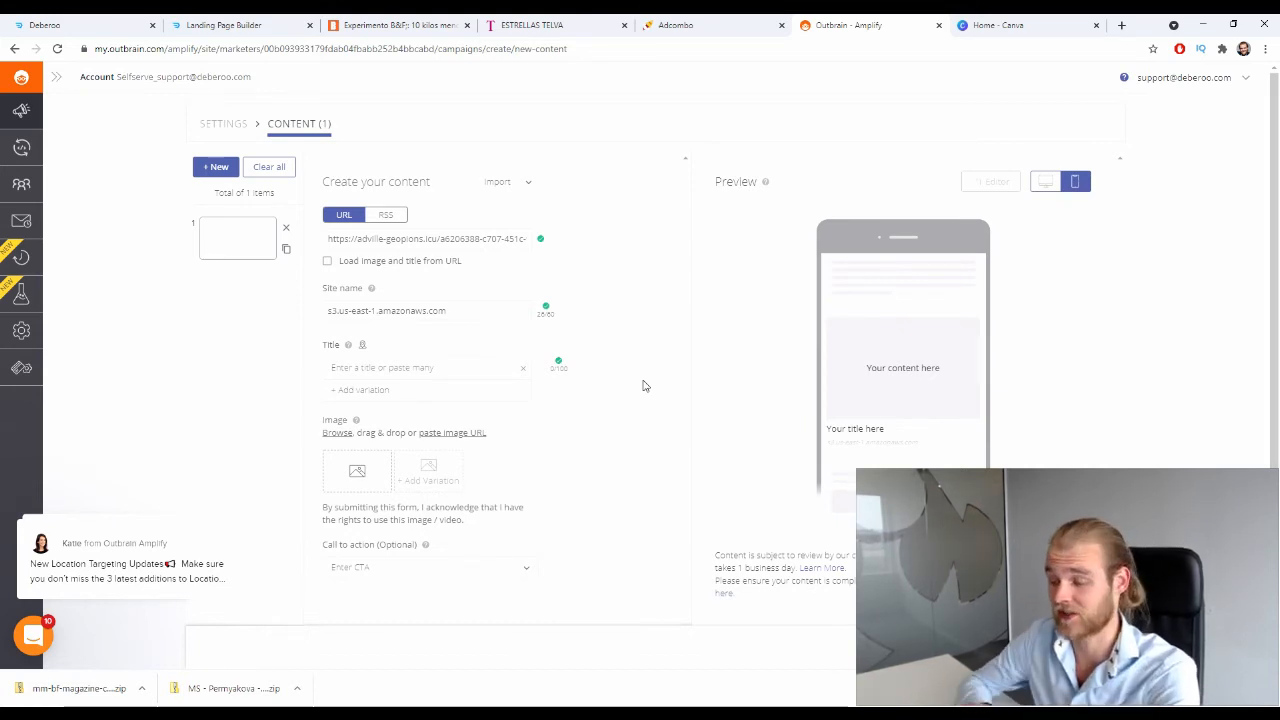
pyautogui.tripleClick(466, 310)
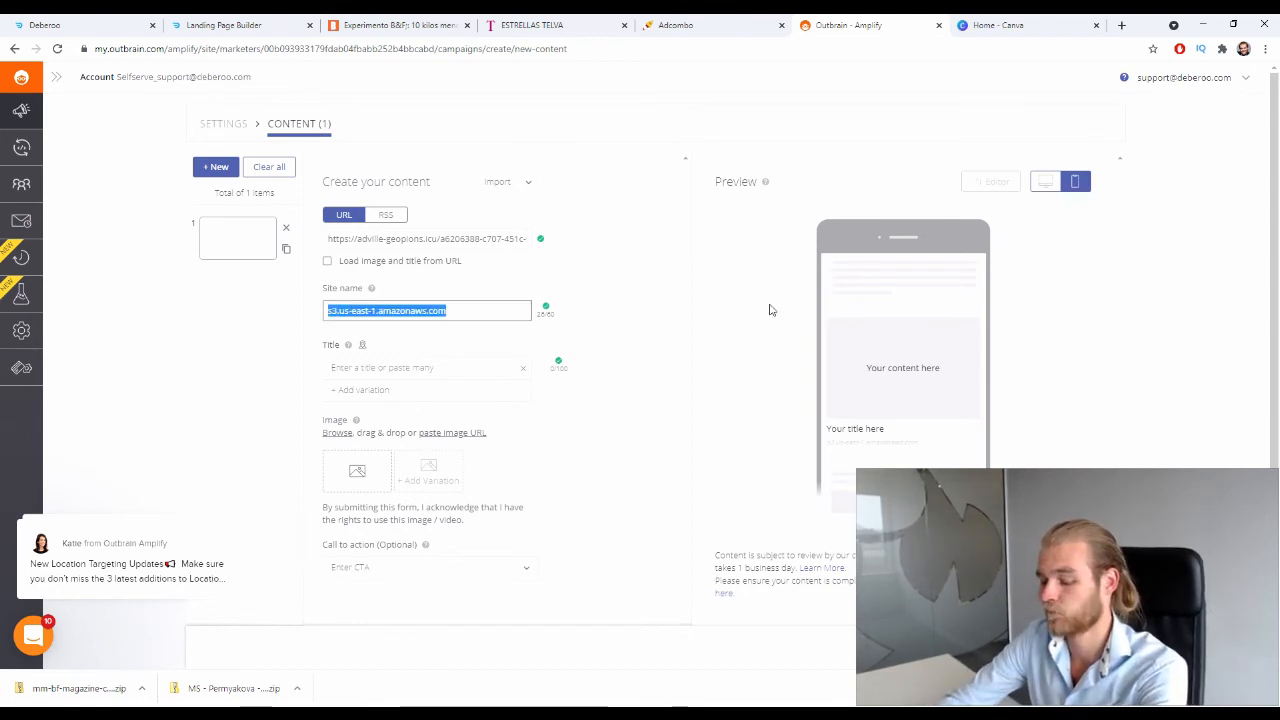
pyautogui.write('Chocio')
pyautogui.press('BackSpace')
pyautogui.press('BackSpace')
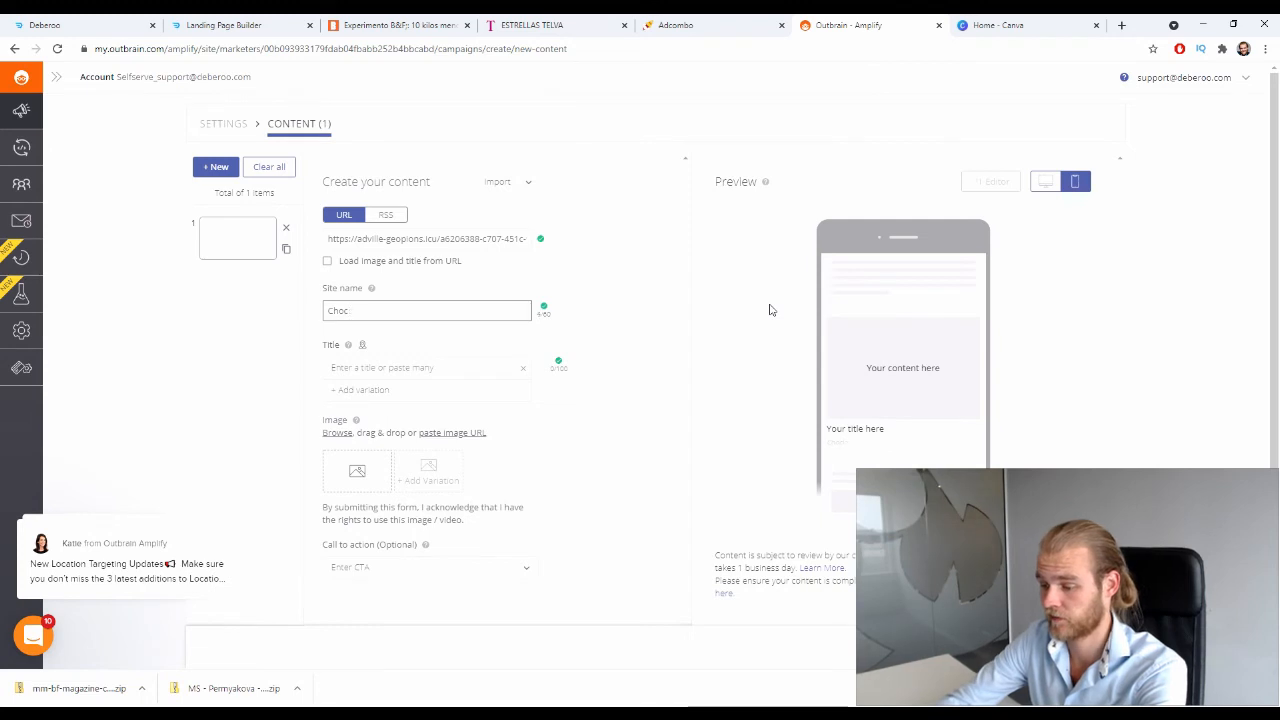
pyautogui.write('olate-D')
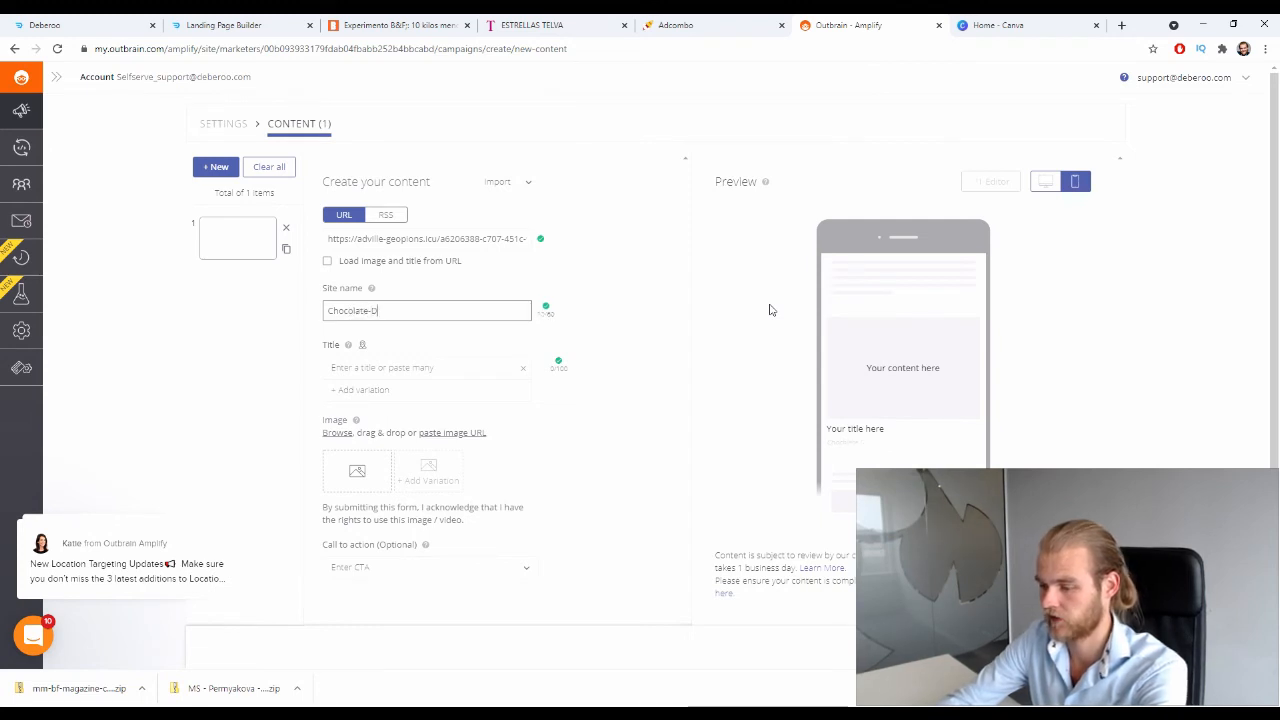
pyautogui.write('iet')
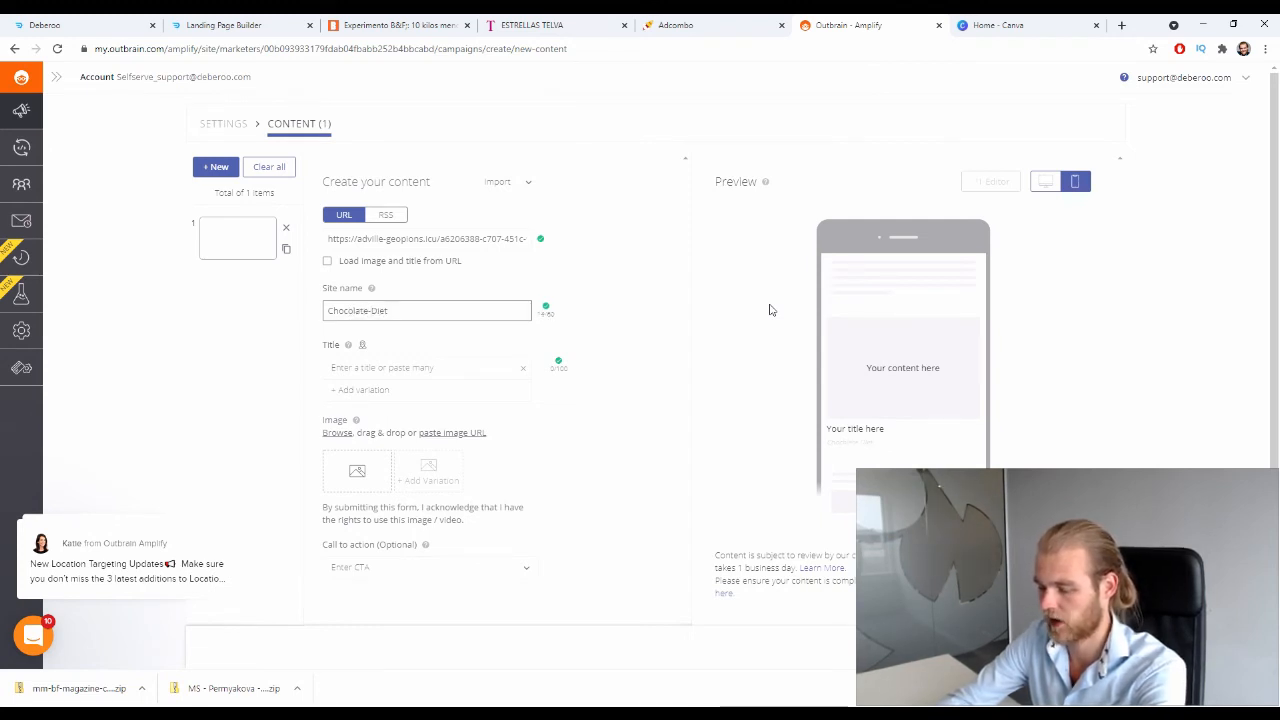
pyautogui.write('.com')
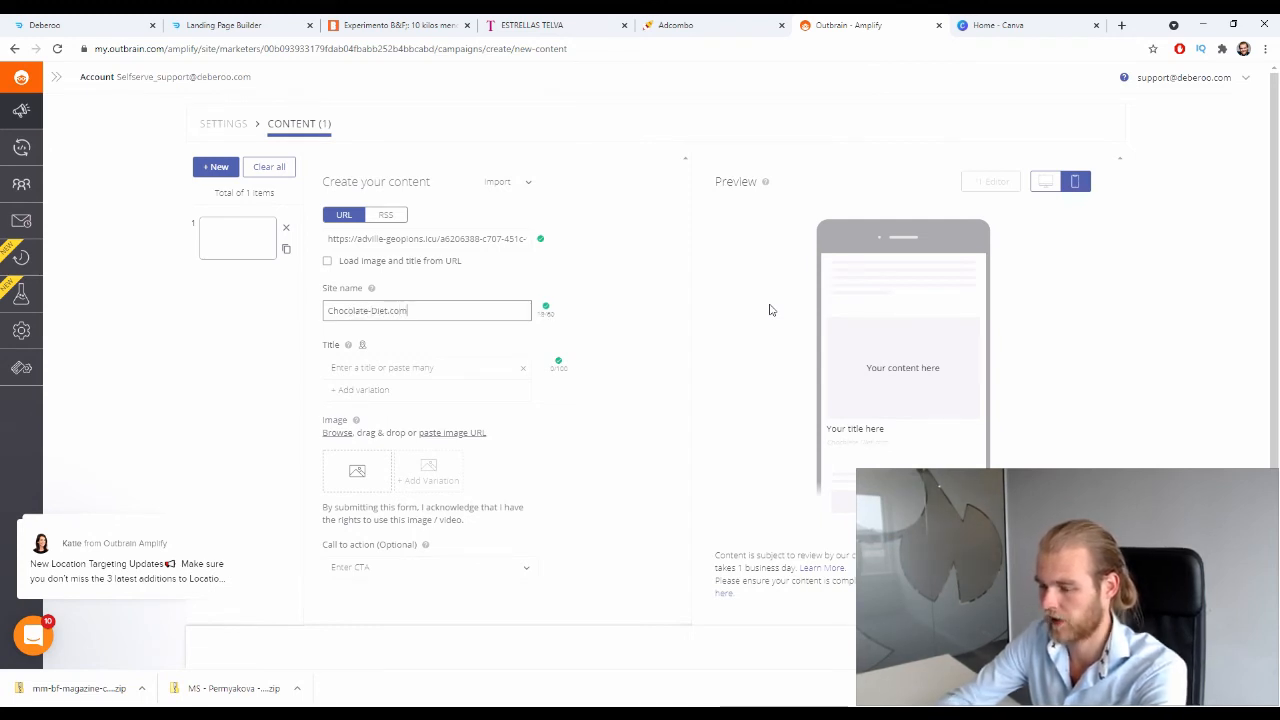
pyautogui.click(647, 366)
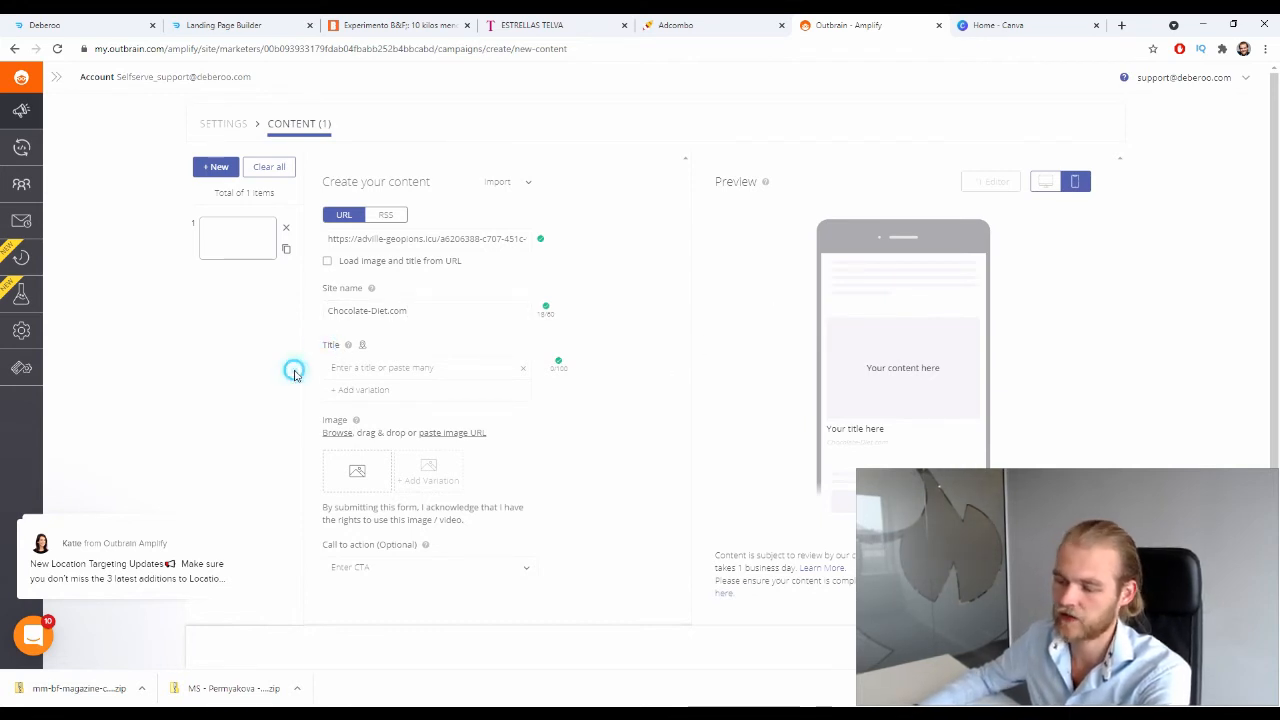
pyautogui.click(340, 368)
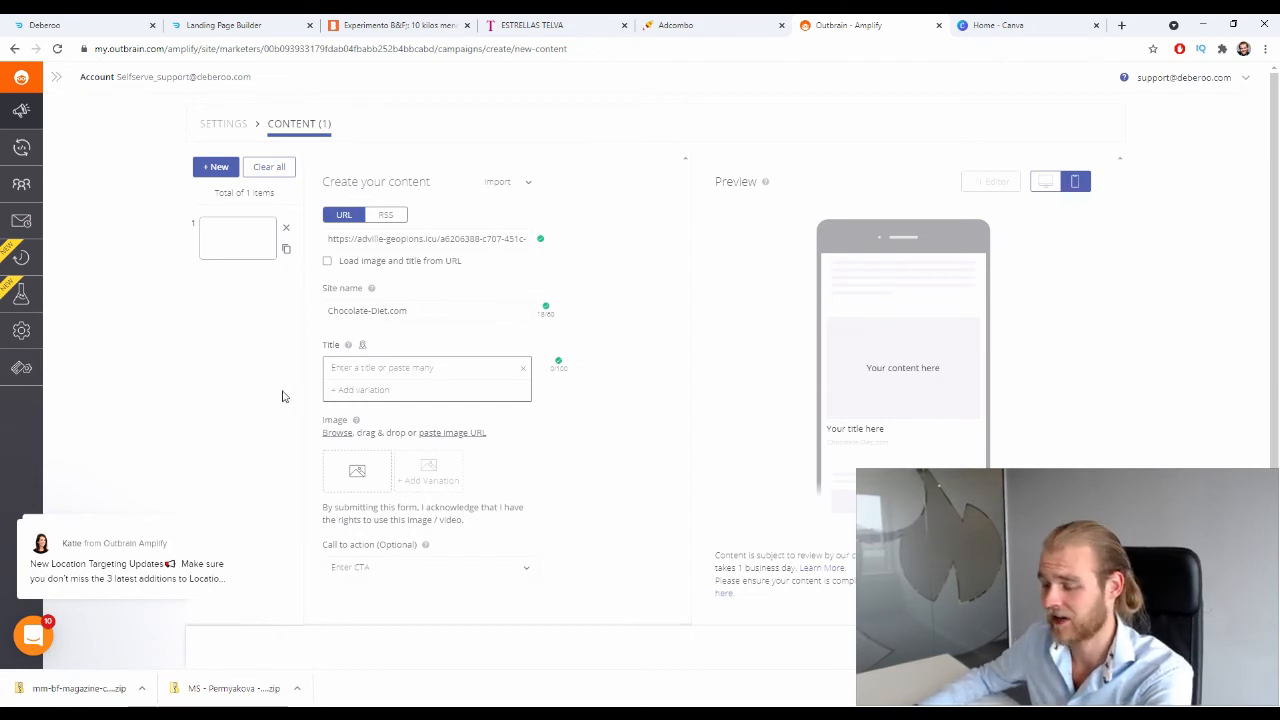
pyautogui.click(362, 390)
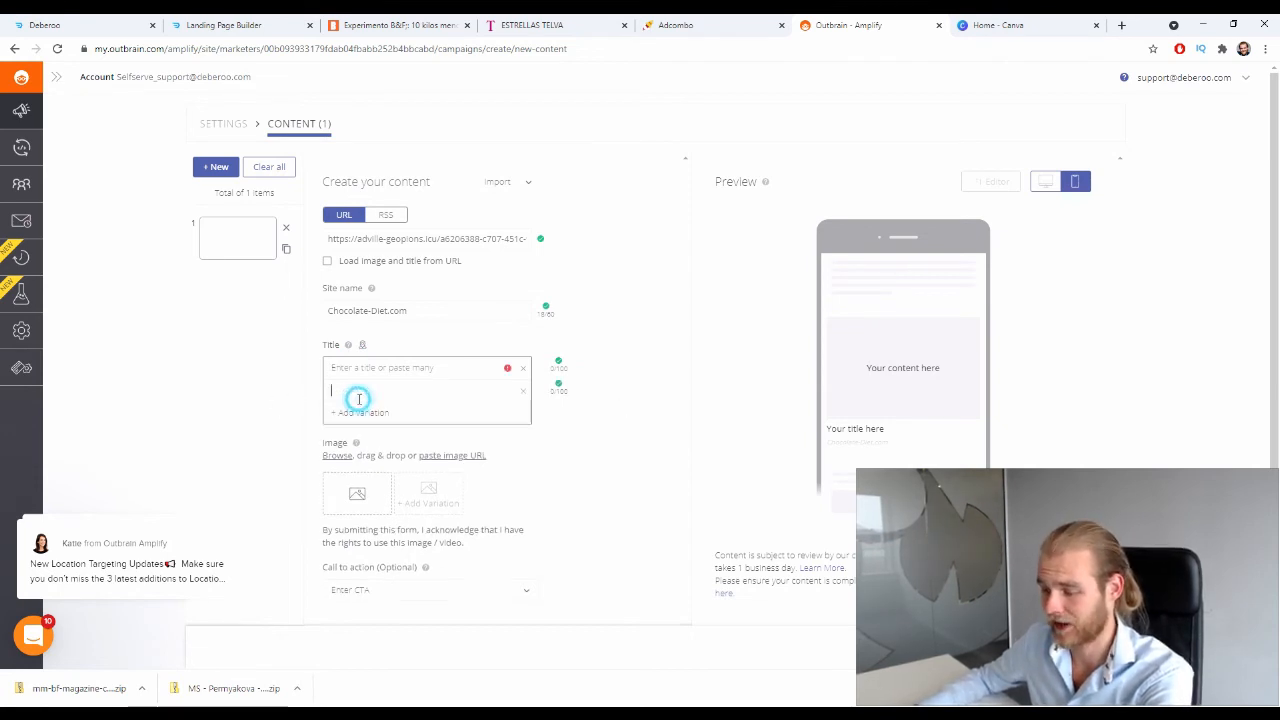
pyautogui.click(524, 392)
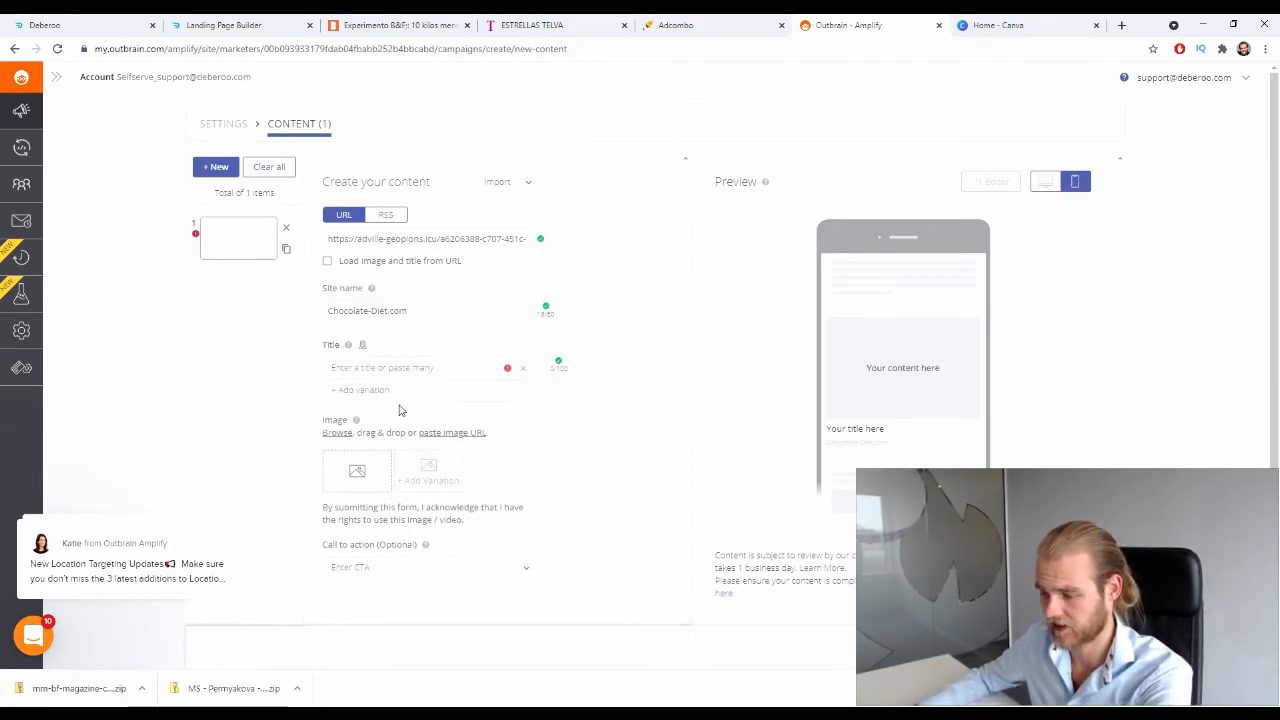
pyautogui.click(619, 467)
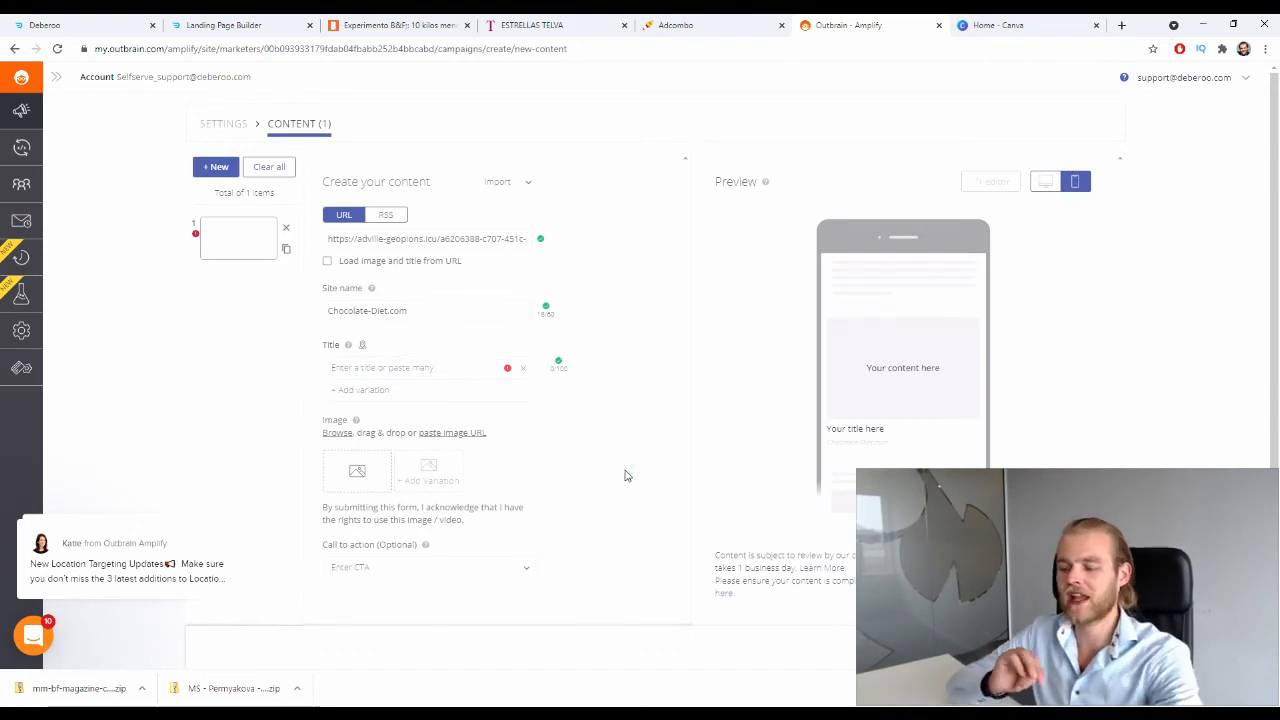
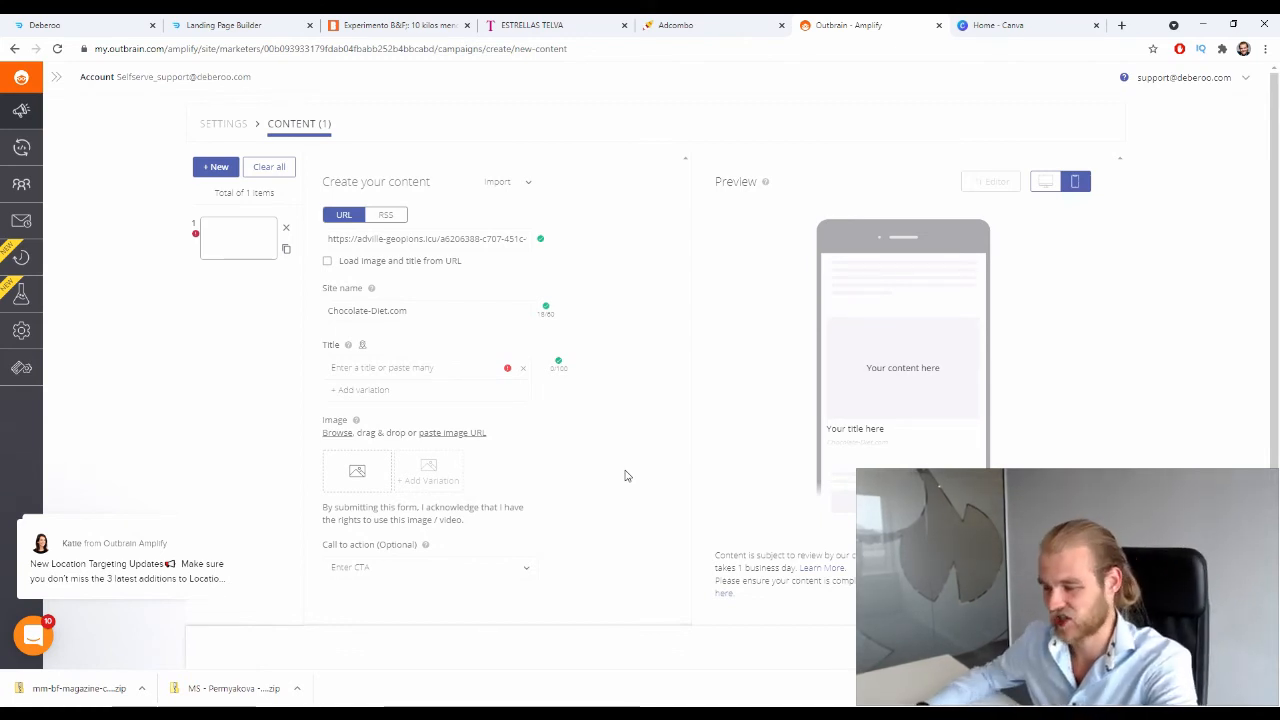
# Step: Enter the content's title as "[MIRACLE] This Chocolate is Delicious, Sweet and It Will Burn Belly Fat Instantly!"
pyautogui.click(415, 367)
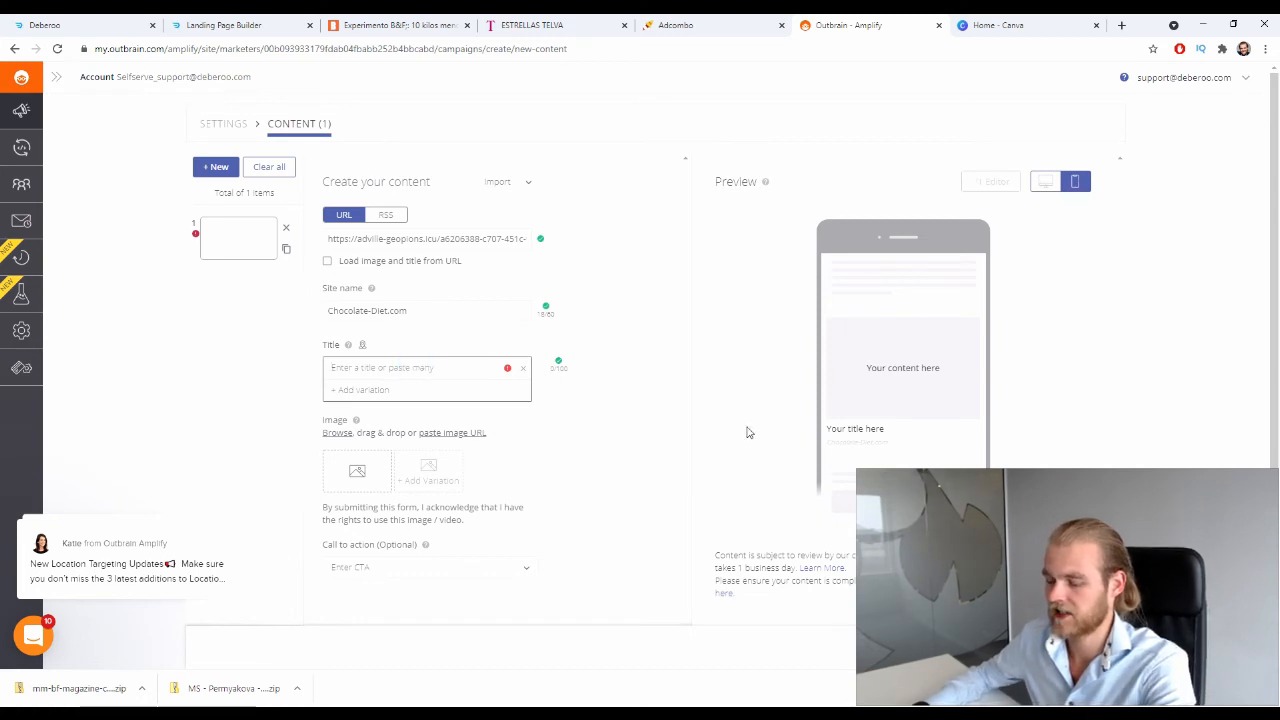
pyautogui.write('Mi')
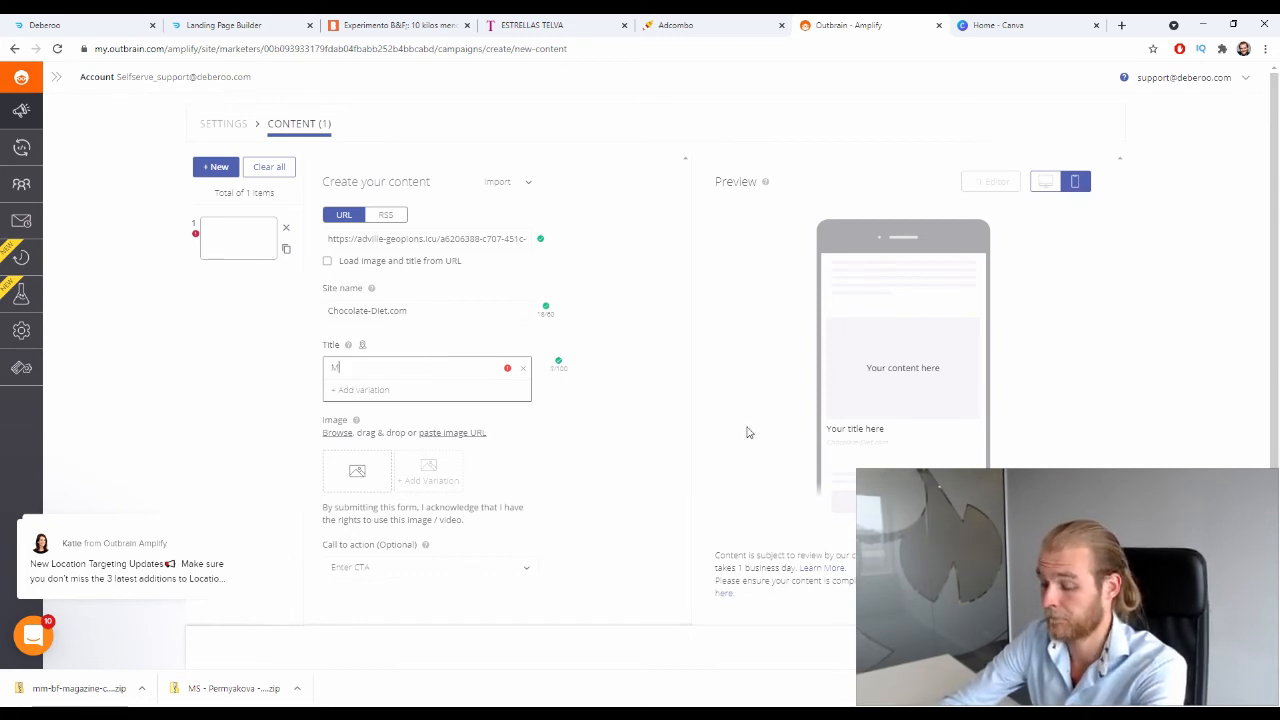
pyautogui.press('BackSpace')
pyautogui.press('BackSpace')
pyautogui.write('[')
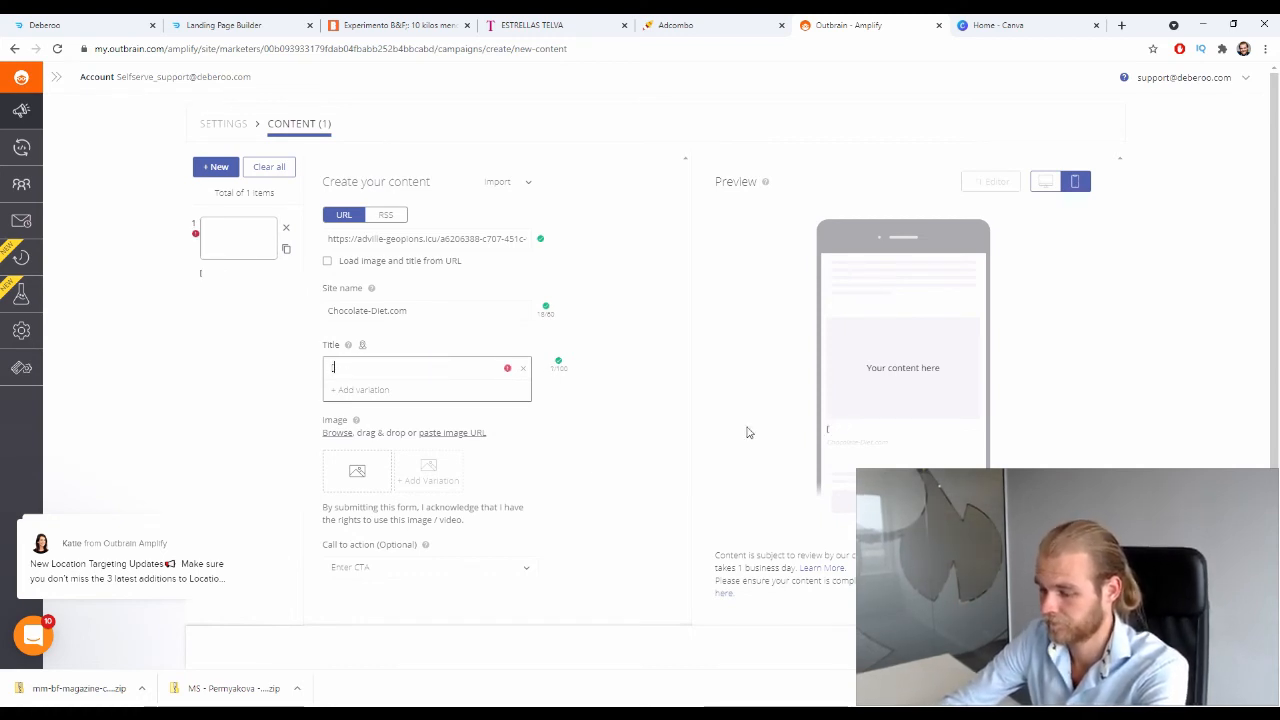
pyautogui.write('MIPACLE')
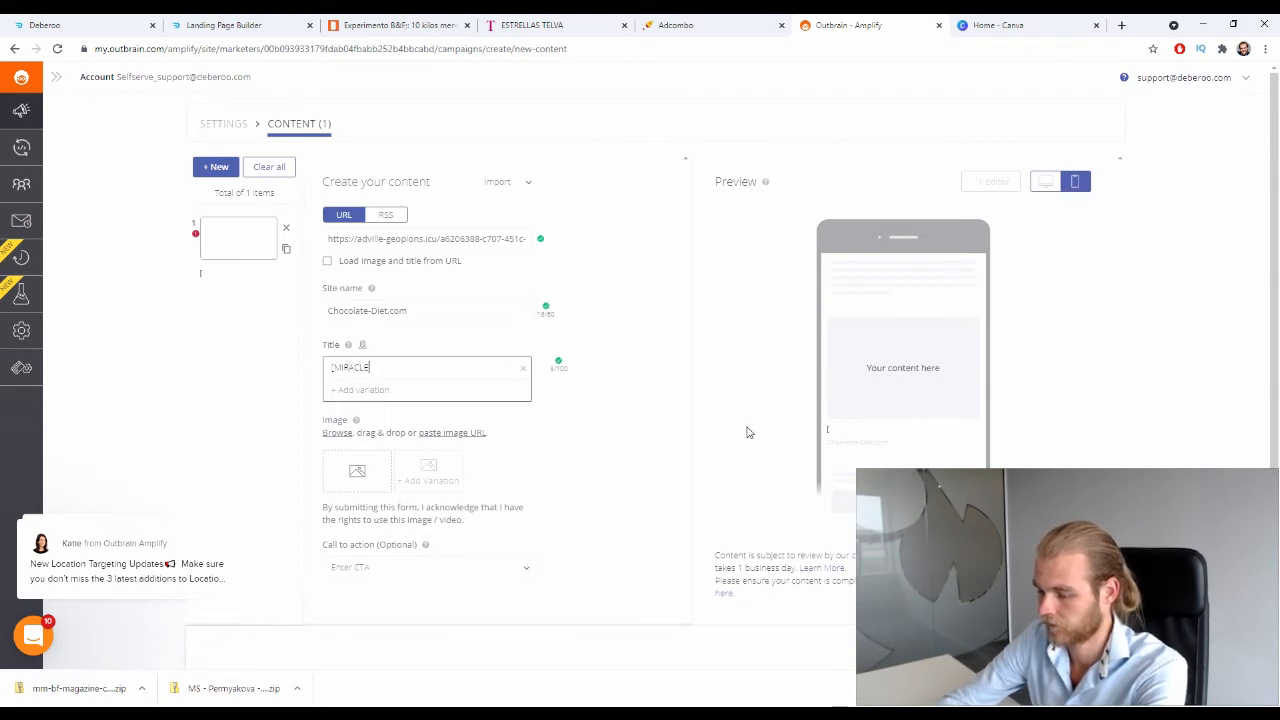
pyautogui.write('] Th')
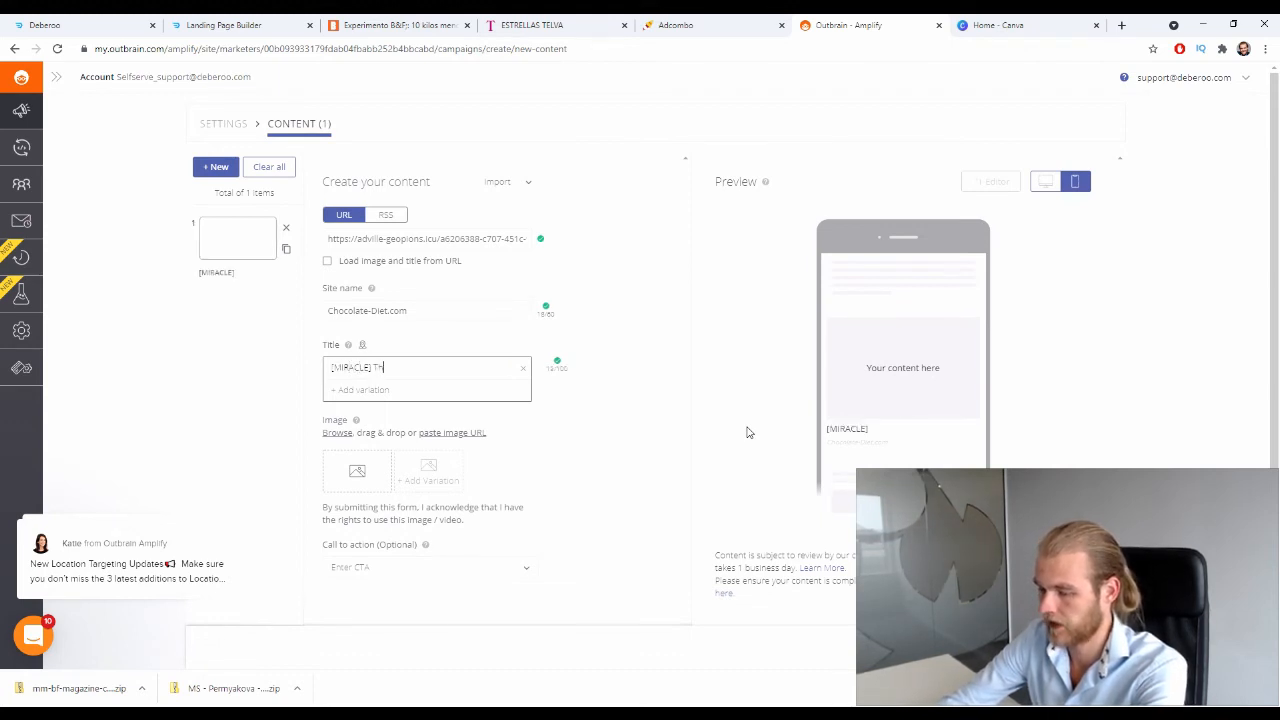
pyautogui.write('is Cho')
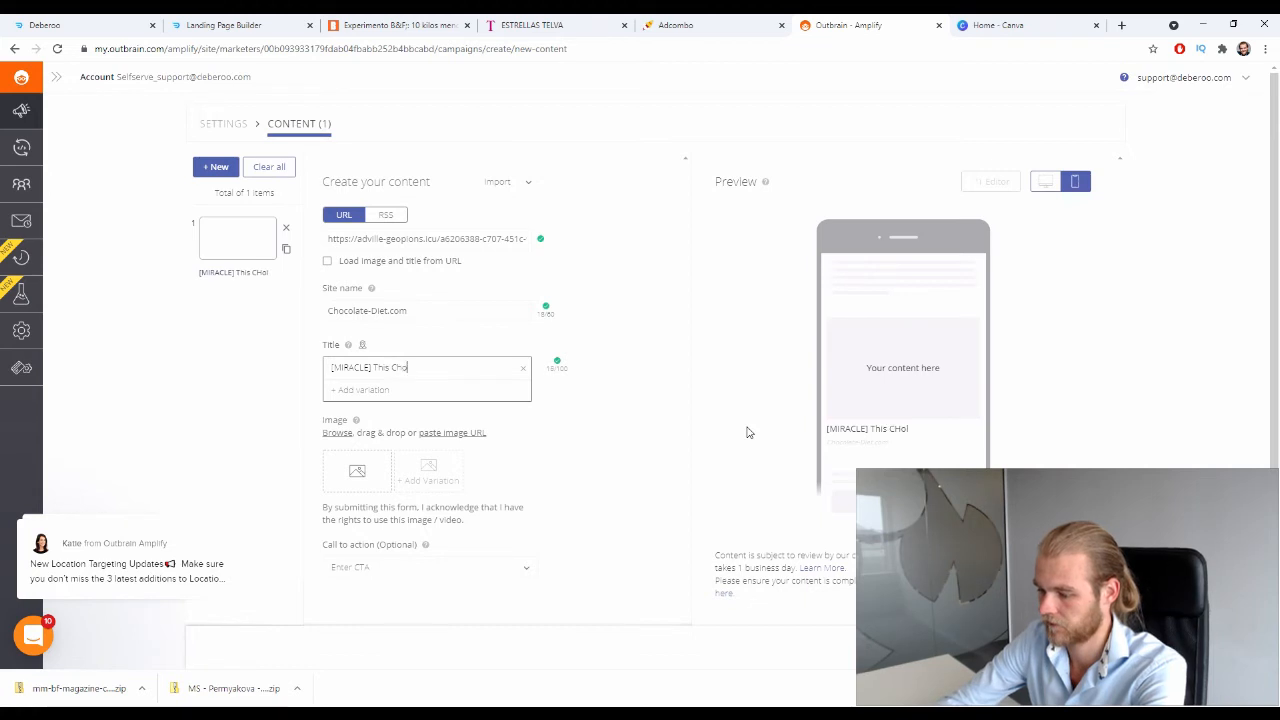
pyautogui.write('lo')
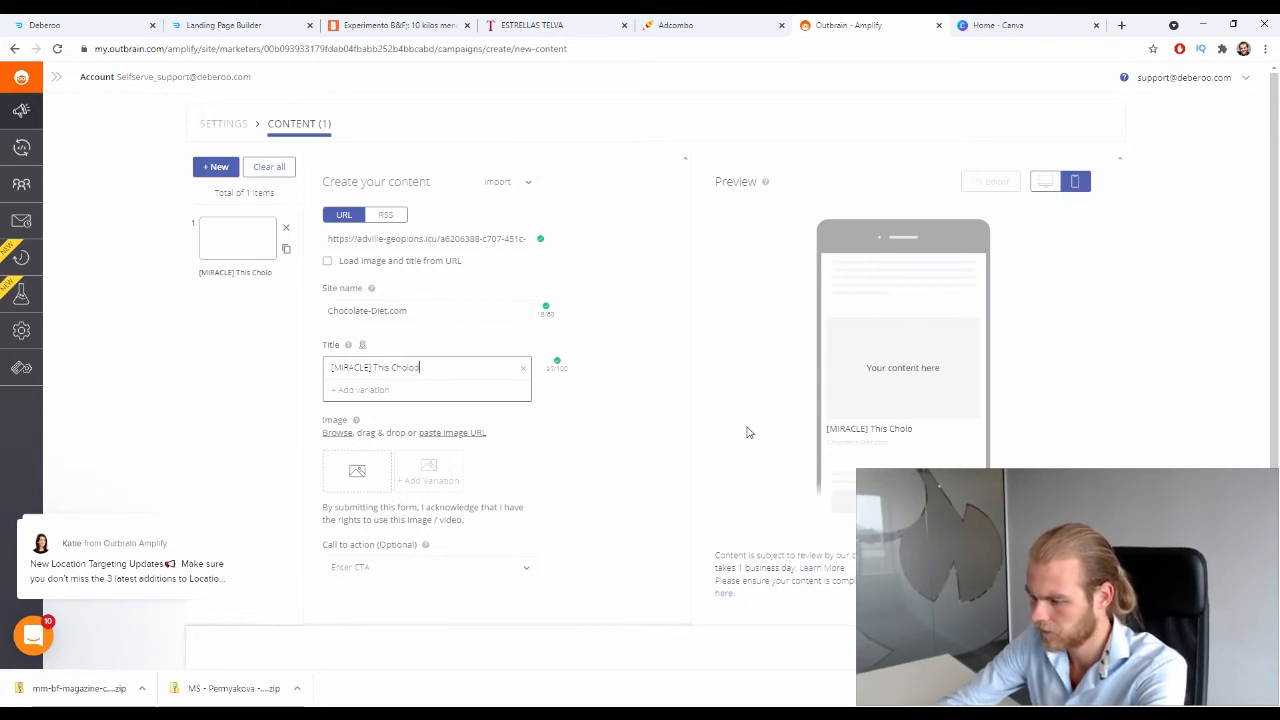
pyautogui.press('BackSpace')
pyautogui.press('BackSpace')
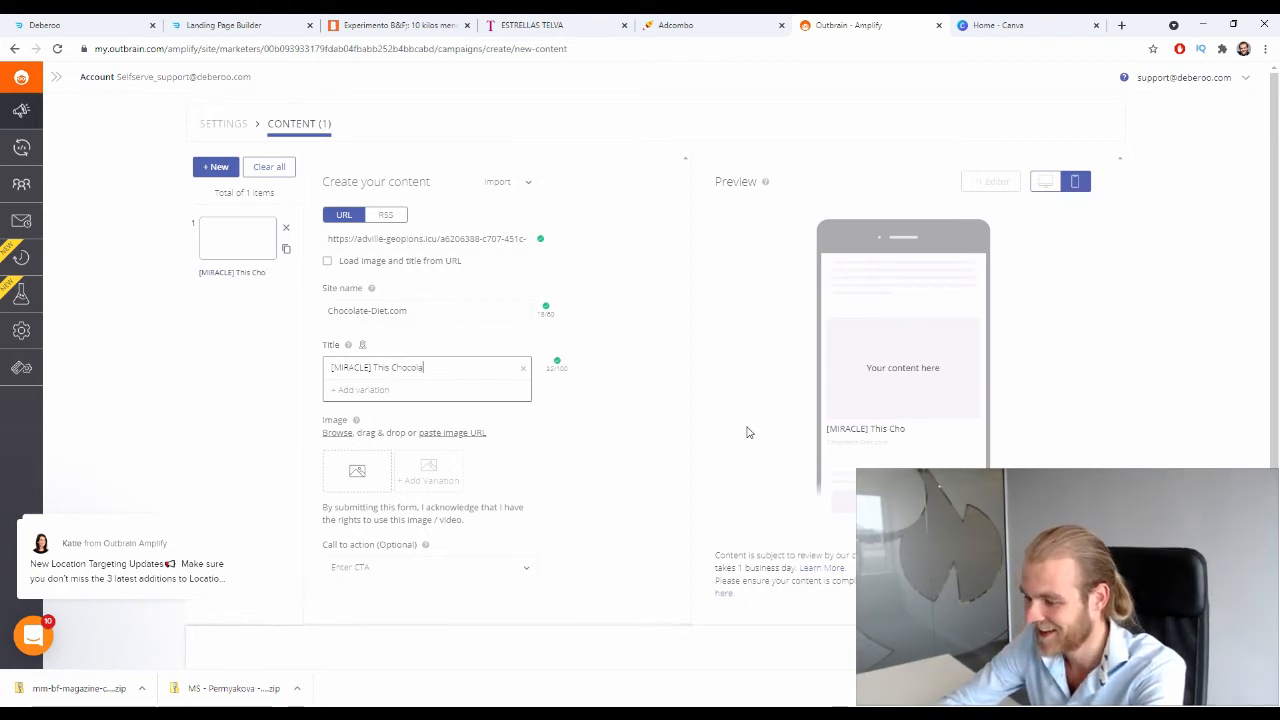
pyautogui.write('colate ')
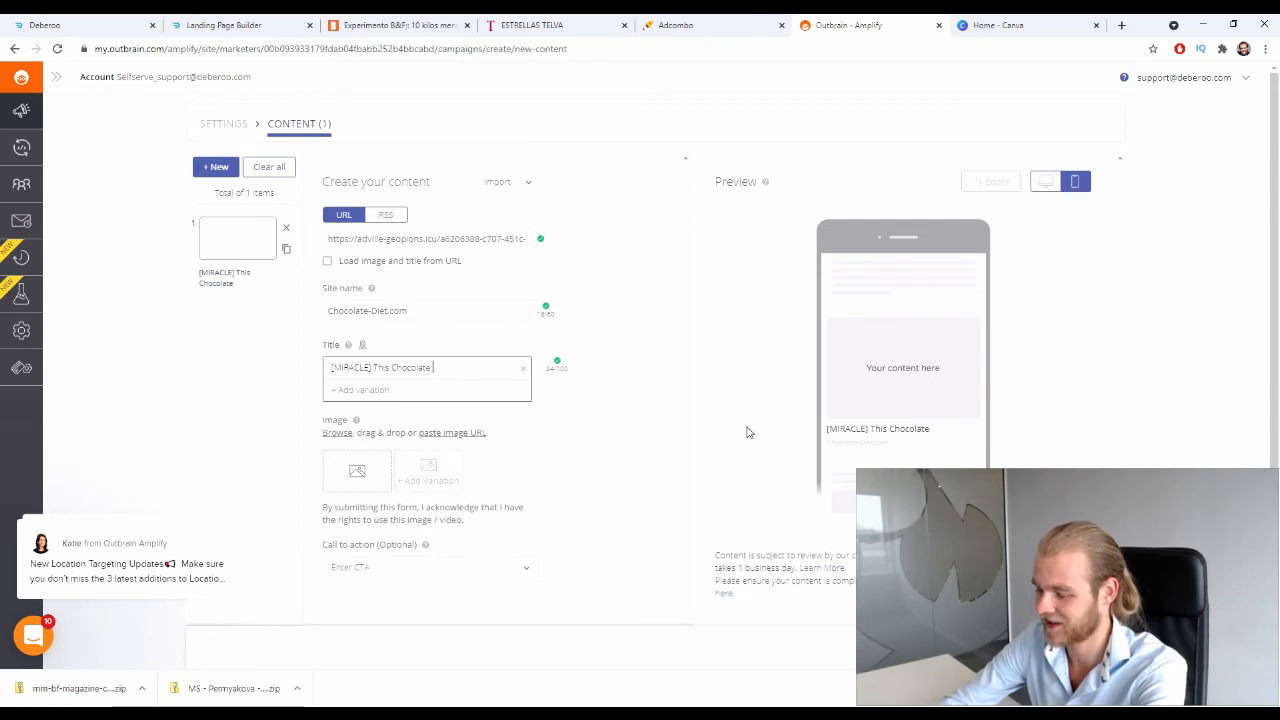
pyautogui.write('is Del')
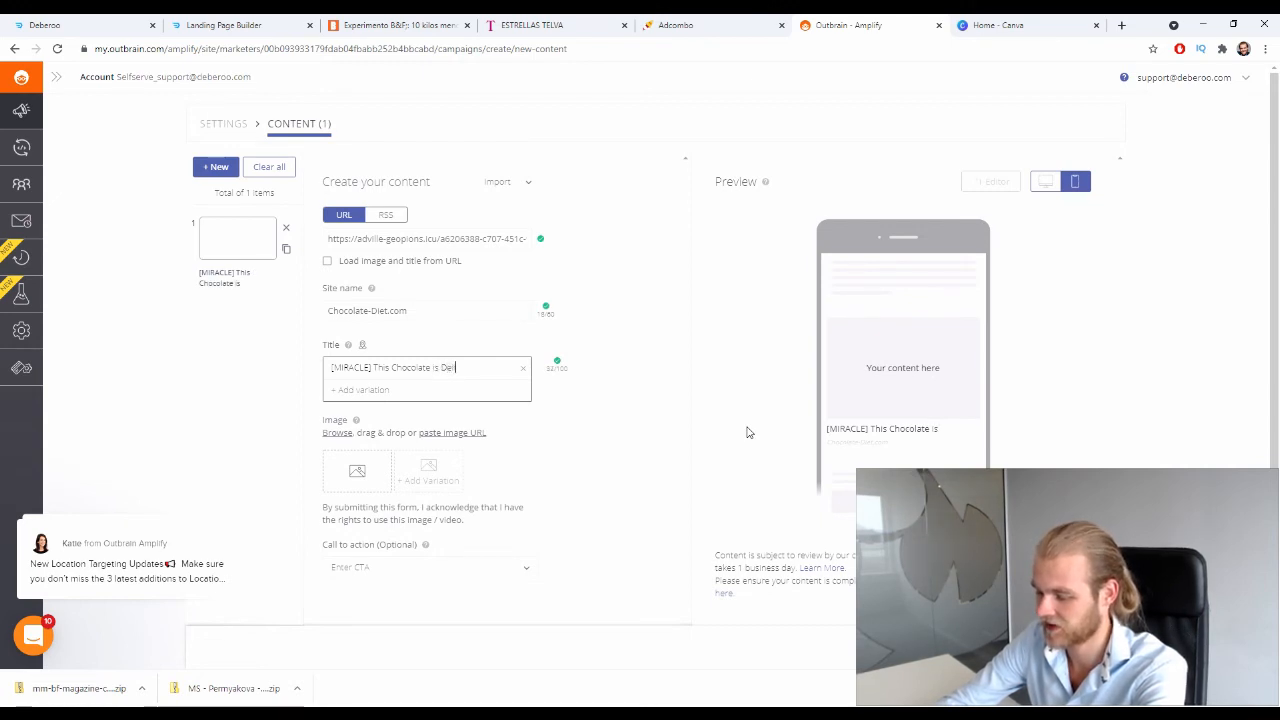
pyautogui.write('ic')
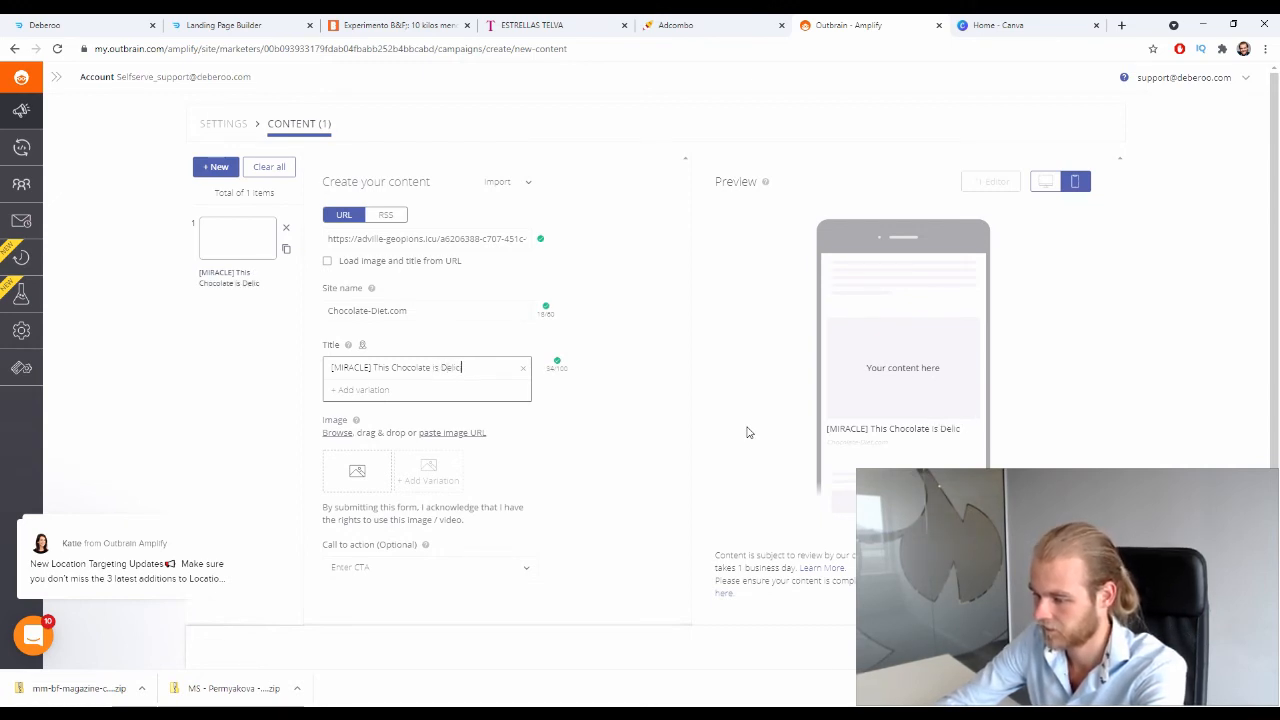
pyautogui.write('ious')
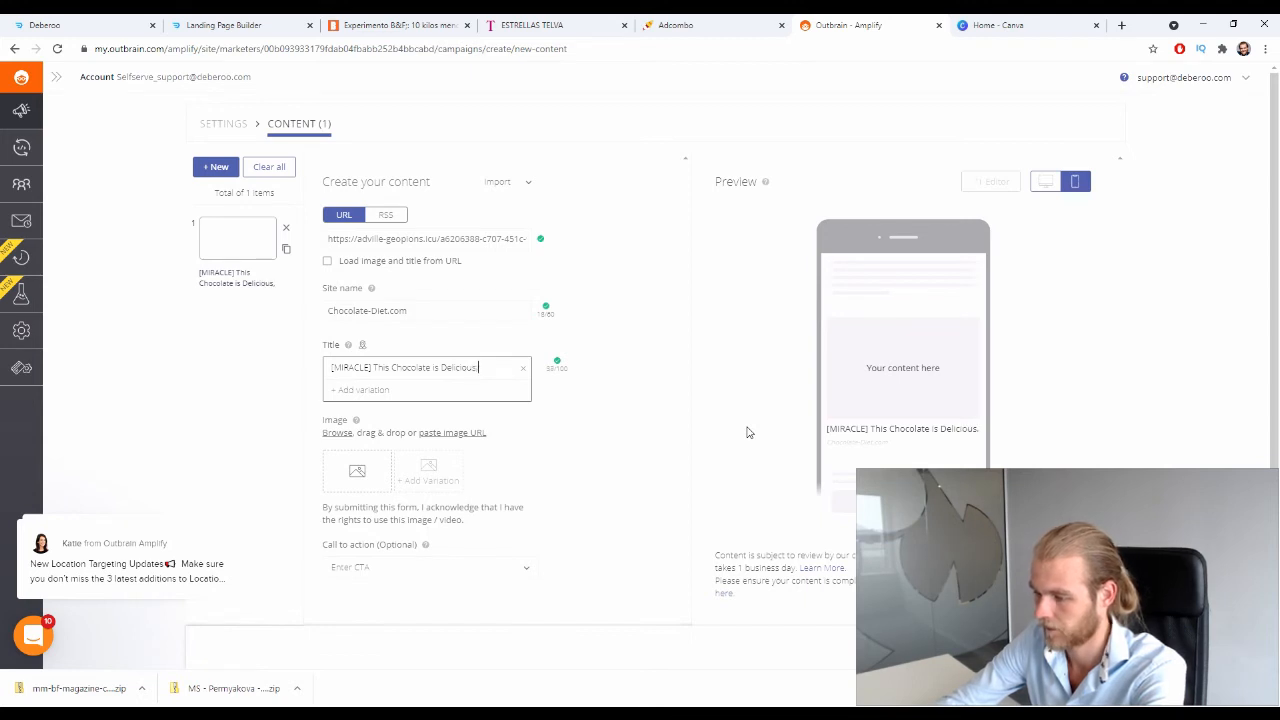
pyautogui.write(',')
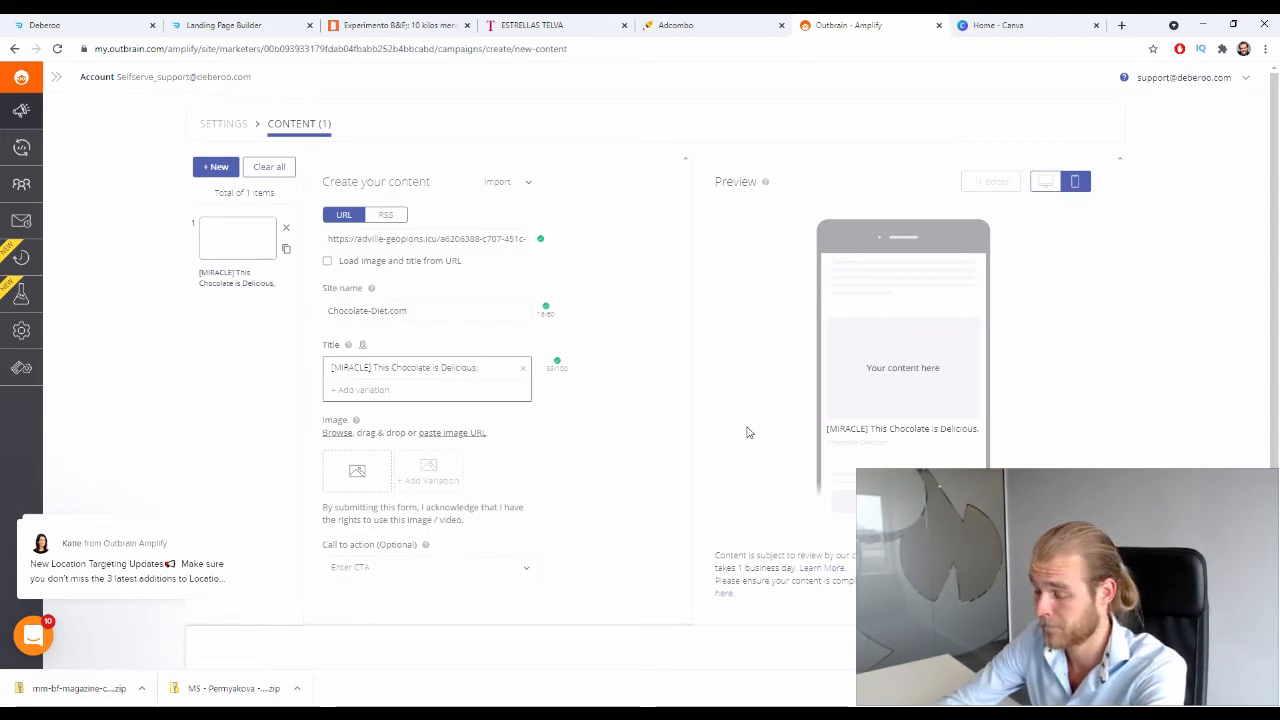
pyautogui.write(' Swee')
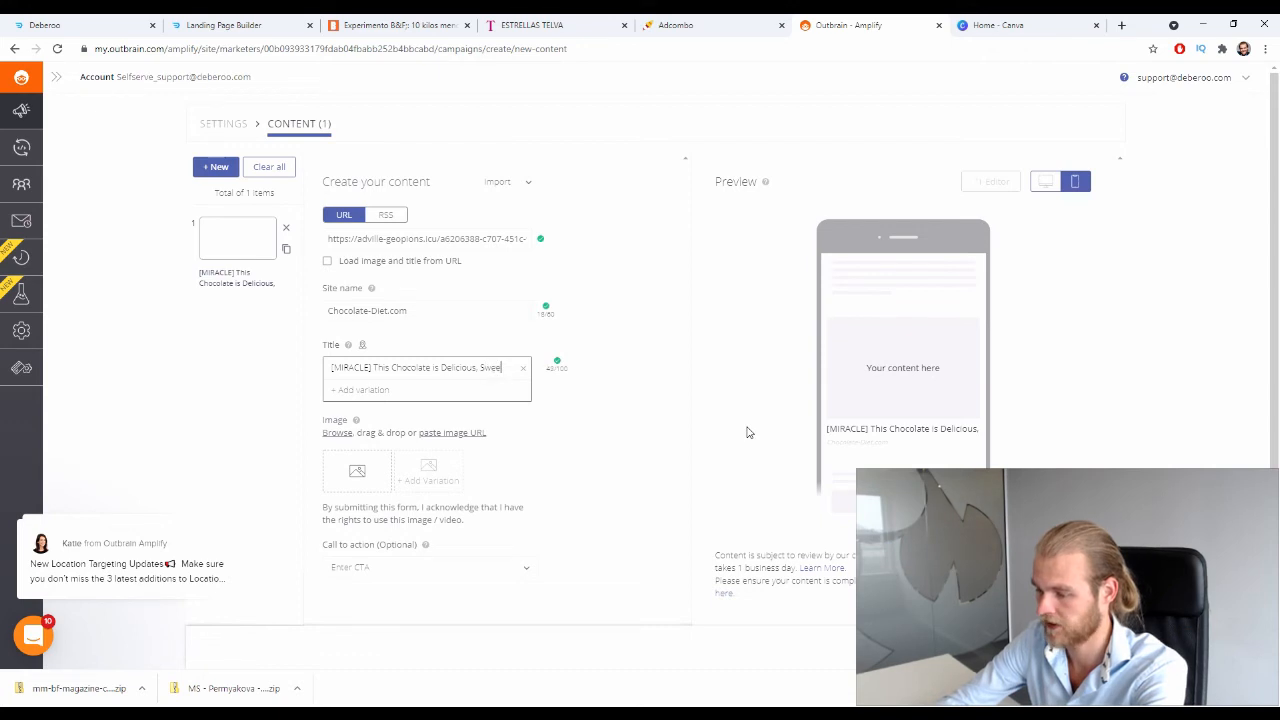
pyautogui.write('t and')
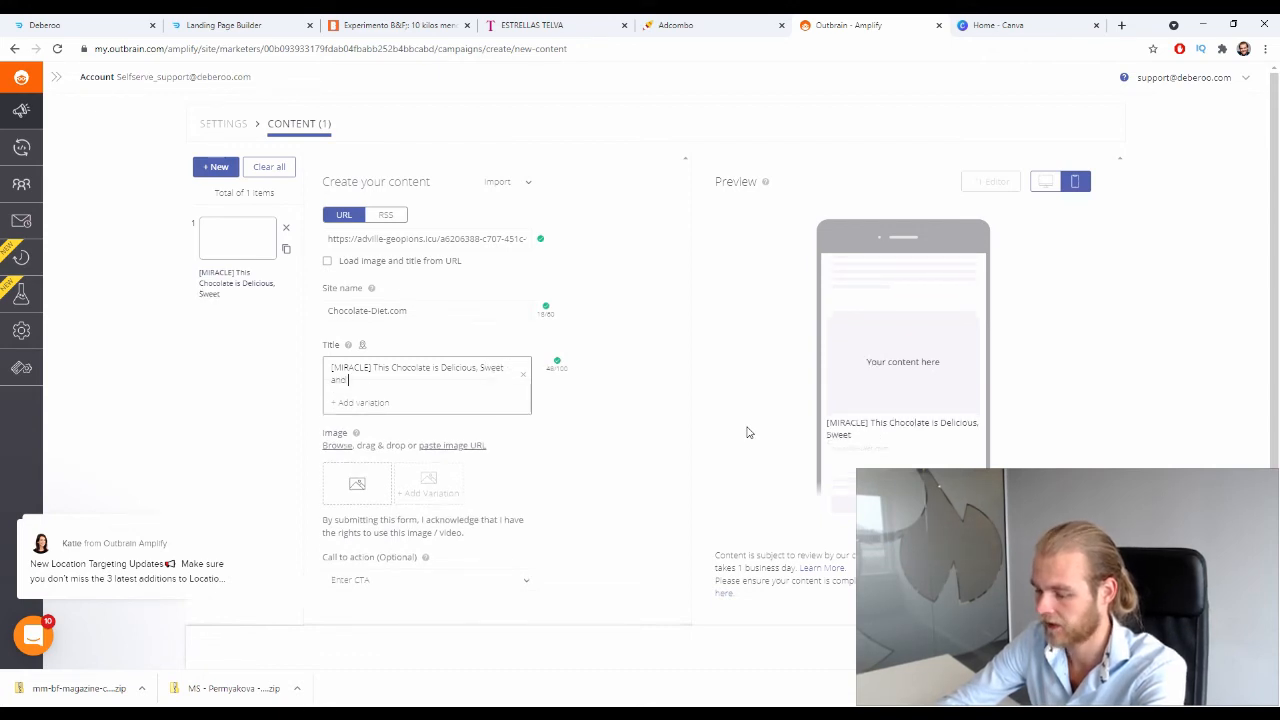
pyautogui.write(' it will')
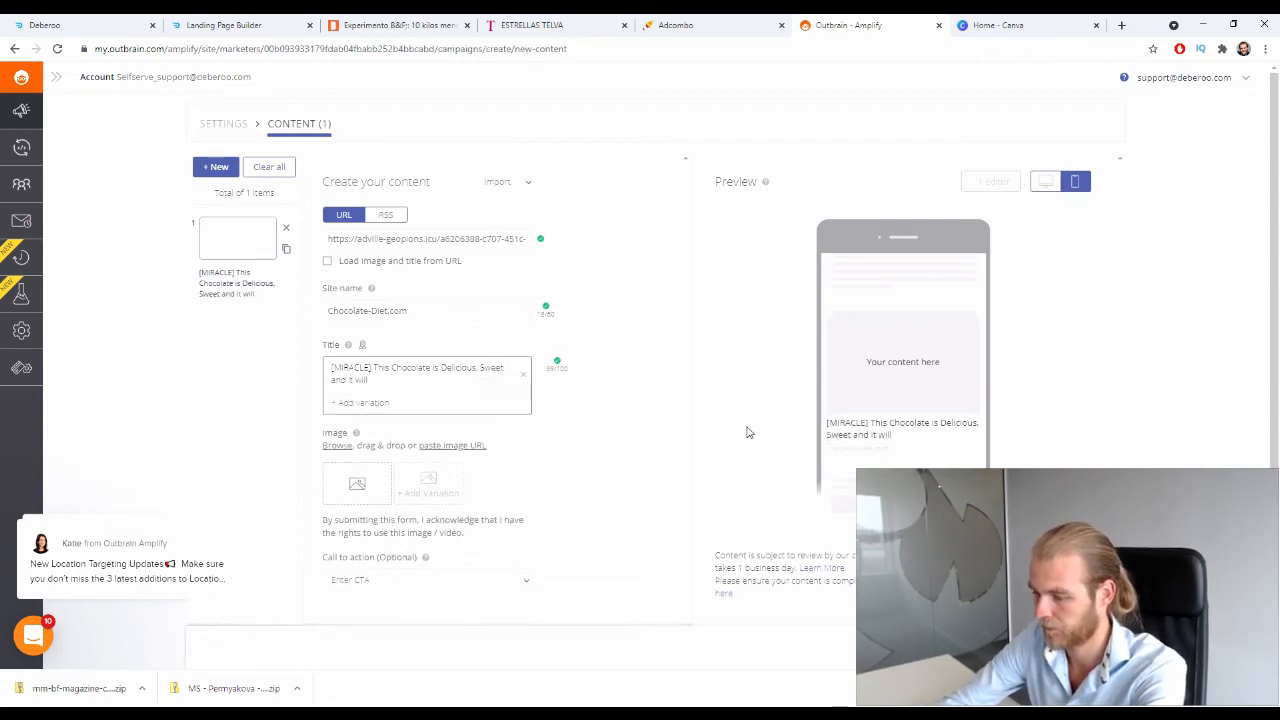
pyautogui.write(' It Wi')
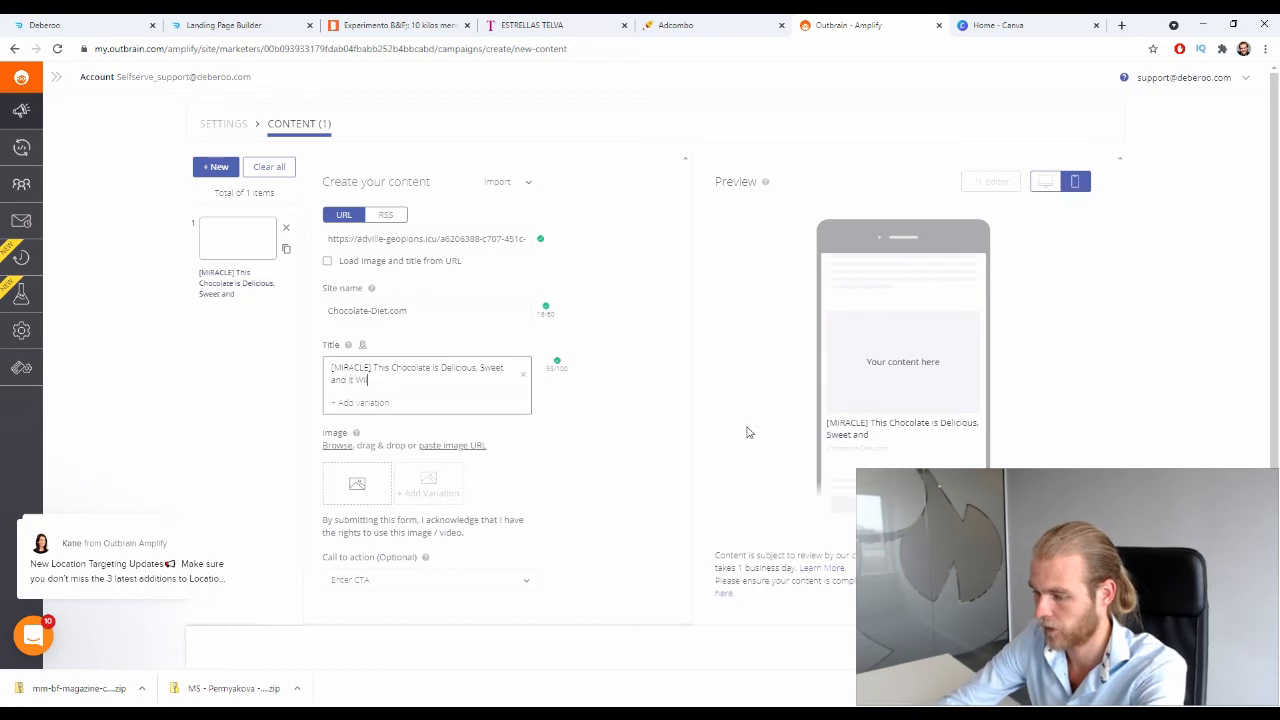
pyautogui.write('ll Burn Bel')
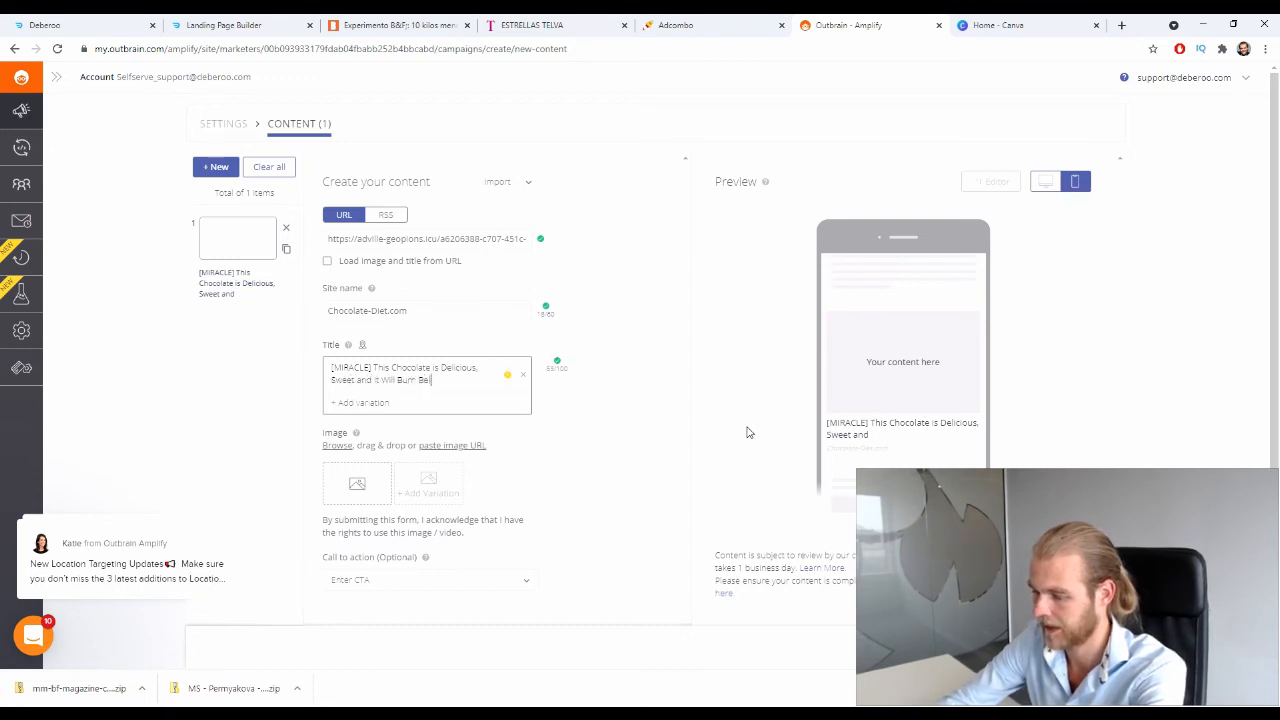
pyautogui.write('ly Fat')
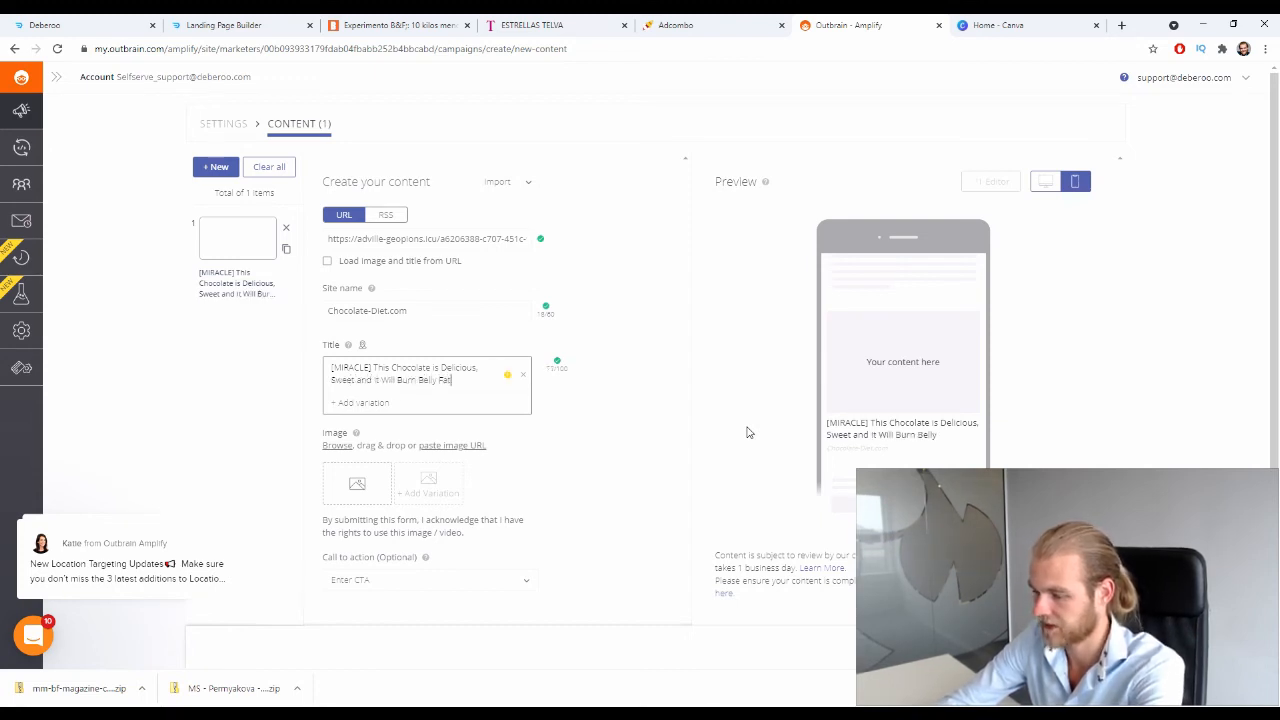
pyautogui.write(' Insta')
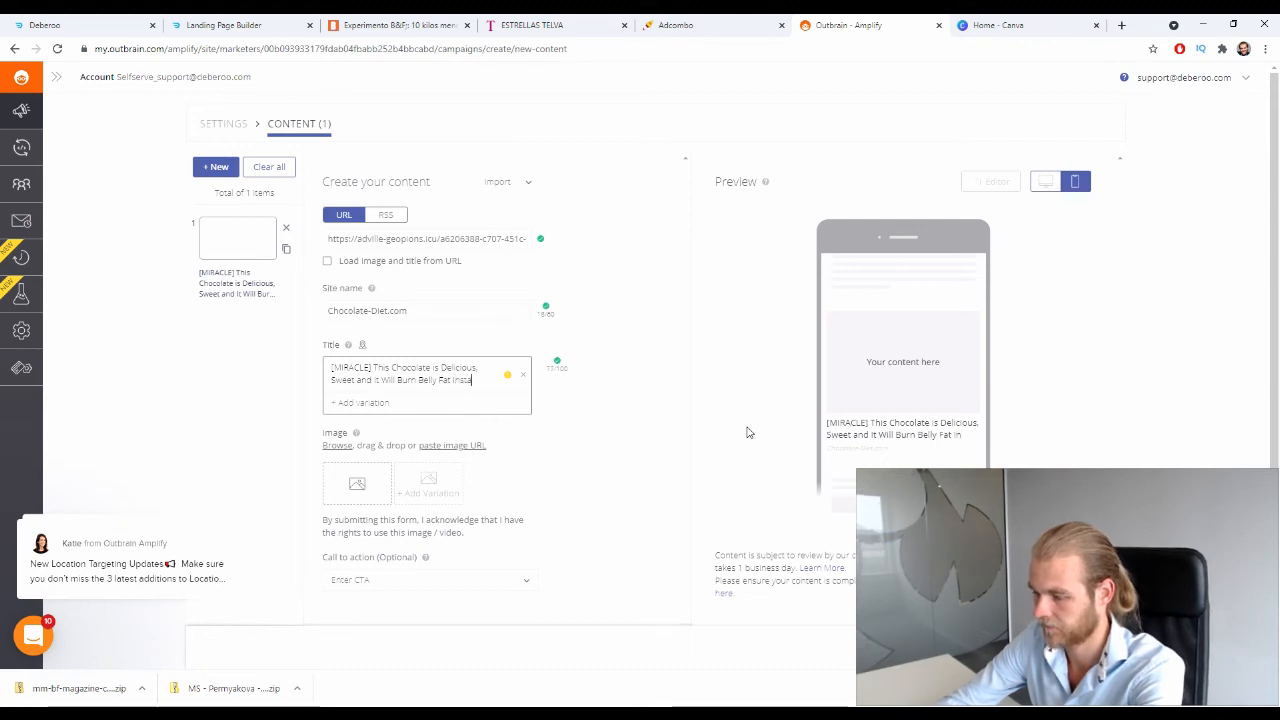
pyautogui.write('ntly!')
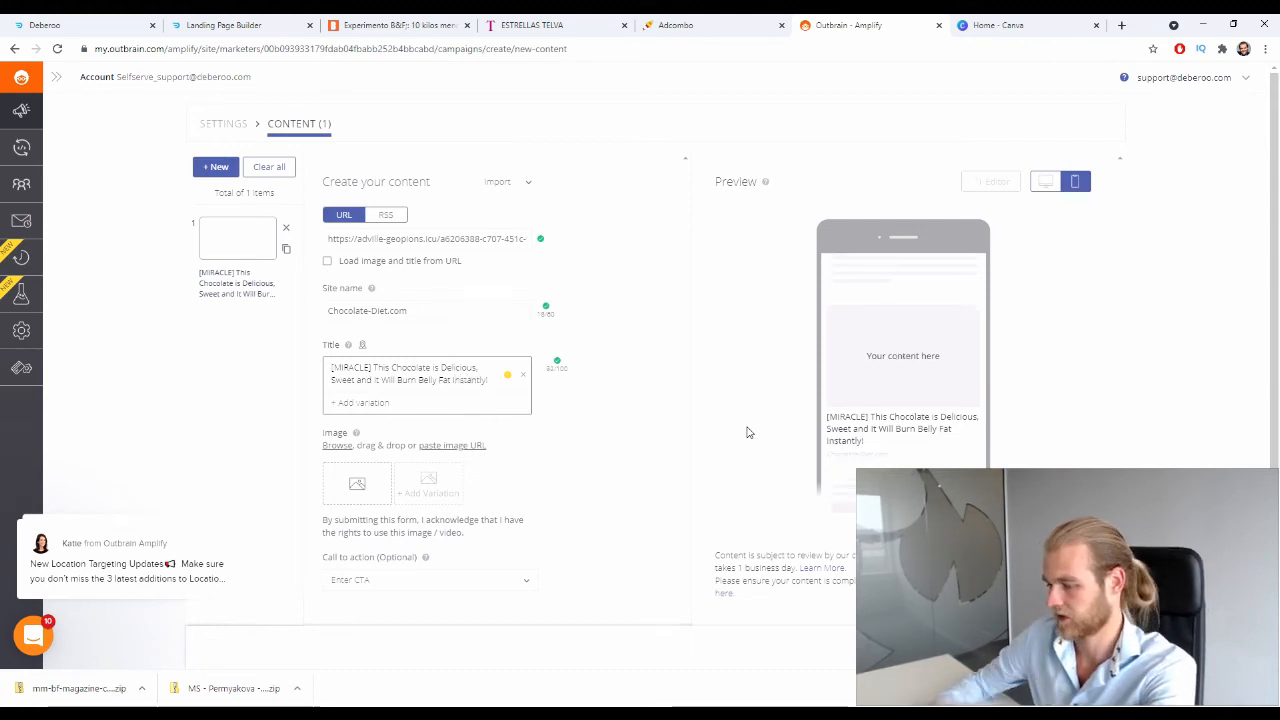
pyautogui.click(665, 430)
# Step: Switch to Canva and create a new custom-size design of 1000 x 600 px for the ad image
pyautogui.scroll(-1, 665, 434)
pyautogui.scroll(-1, 663, 436)
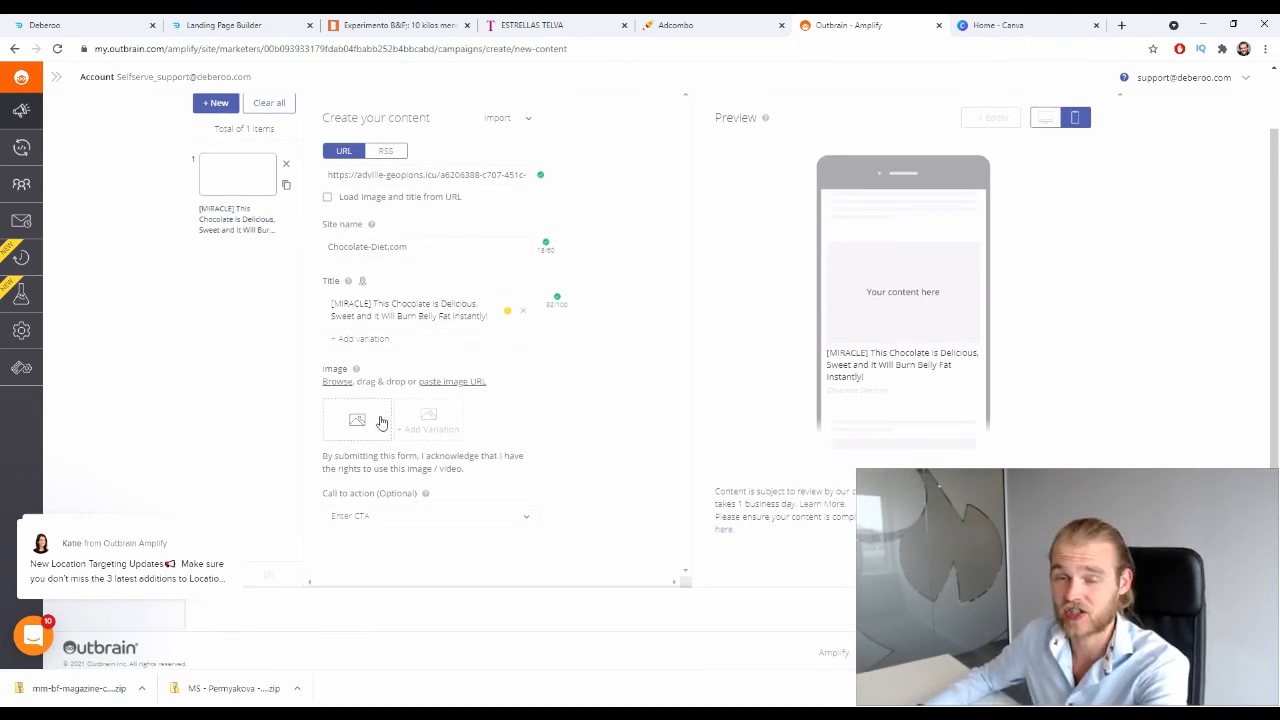
pyautogui.click(1017, 20)
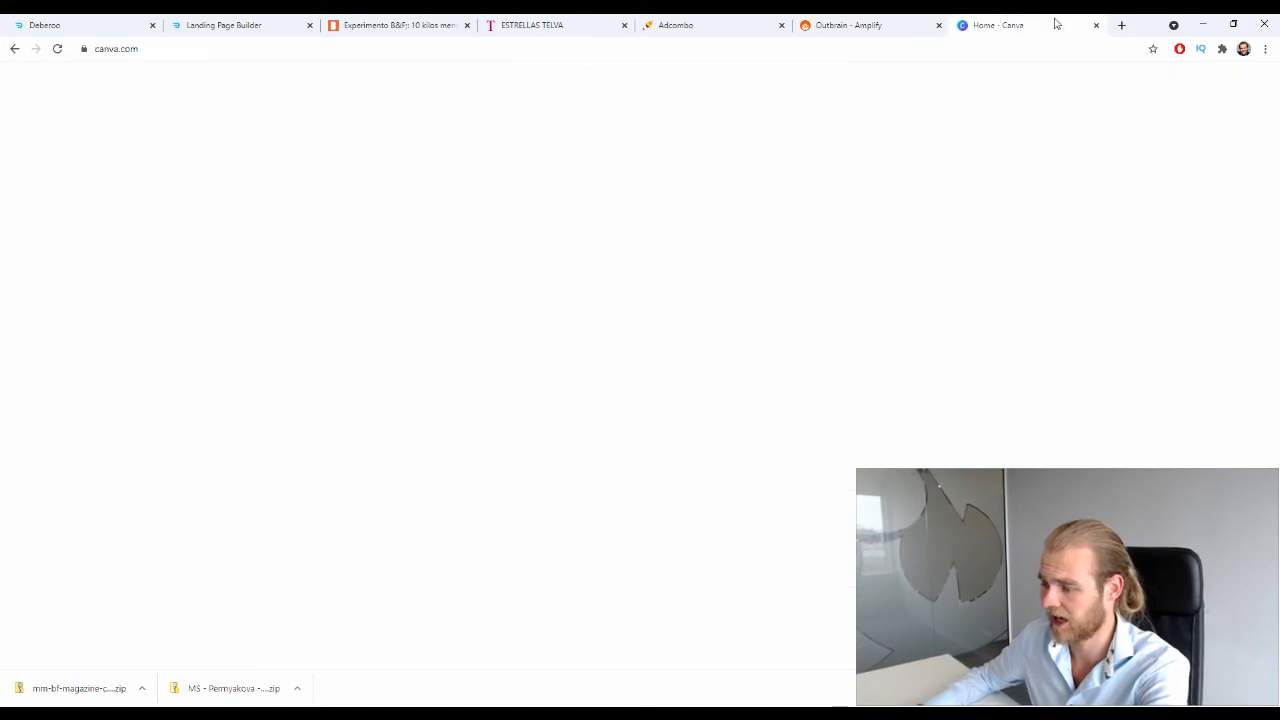
pyautogui.click(1195, 156)
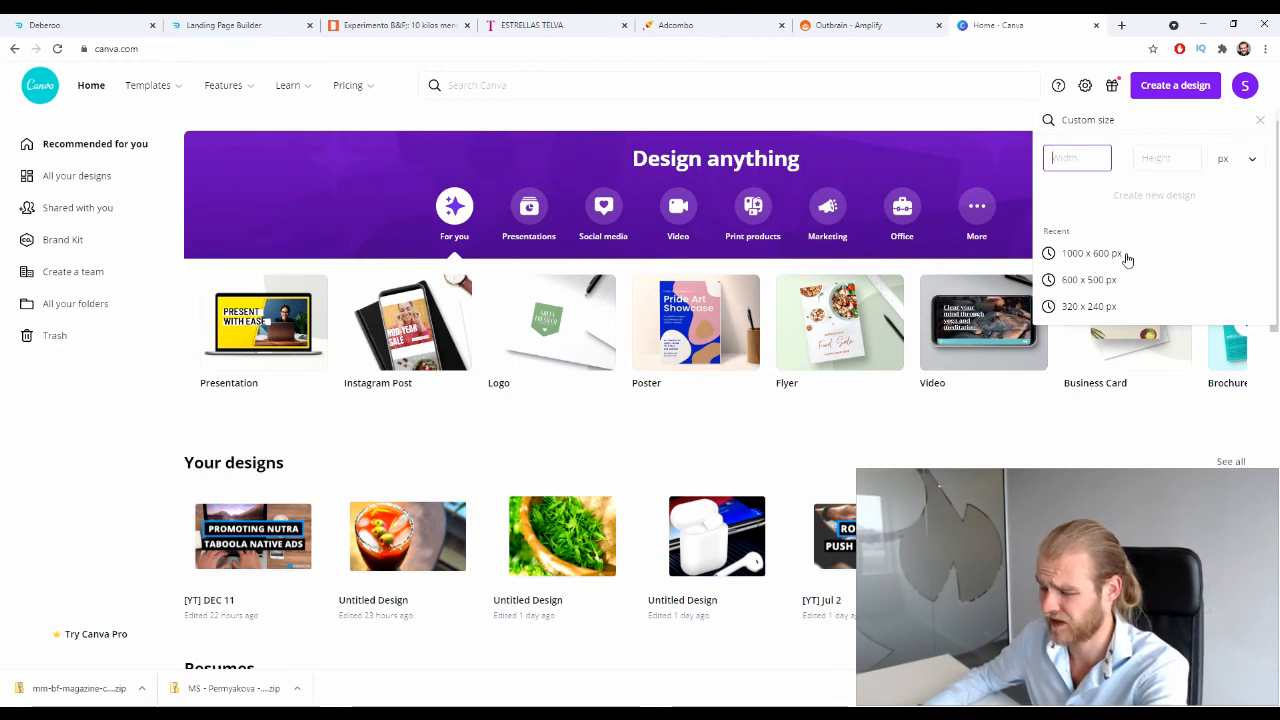
pyautogui.click(1125, 256)
# Step: Search Google Images for "weird looking chocolate" in a new browser tab
pyautogui.click(1122, 28)
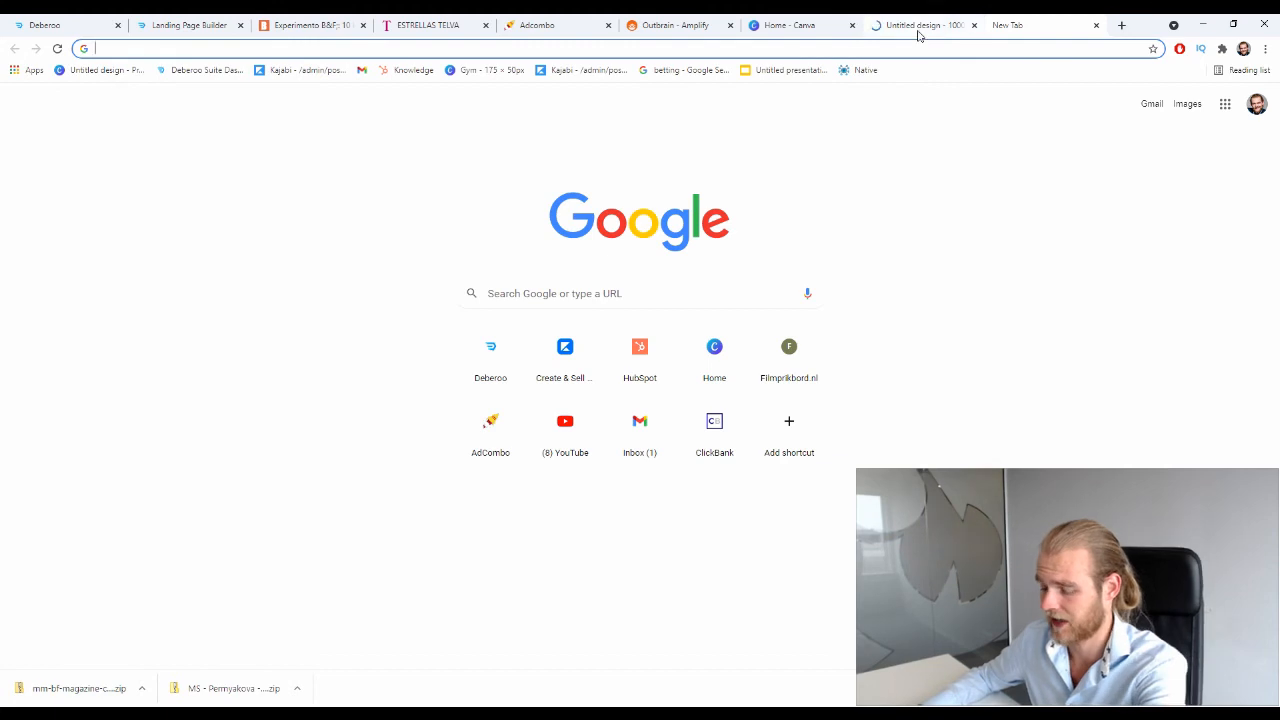
pyautogui.write('wierd')
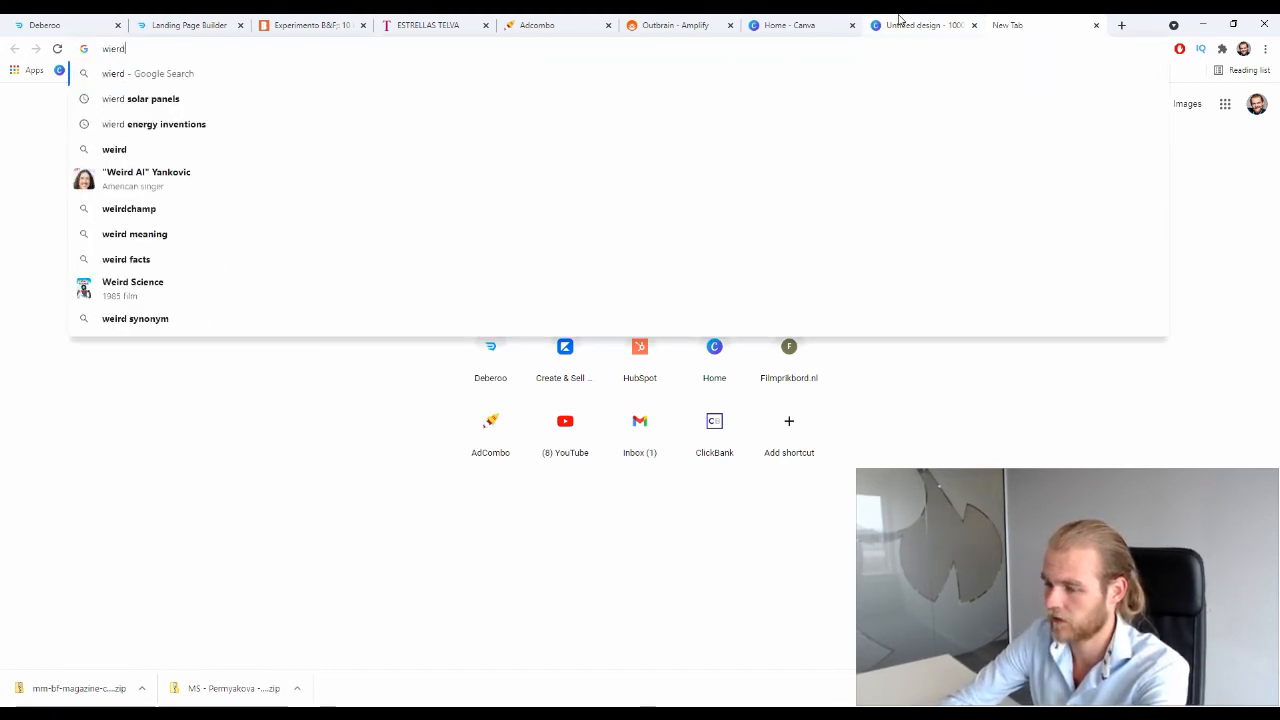
pyautogui.hotkey('ctrl', 'a')
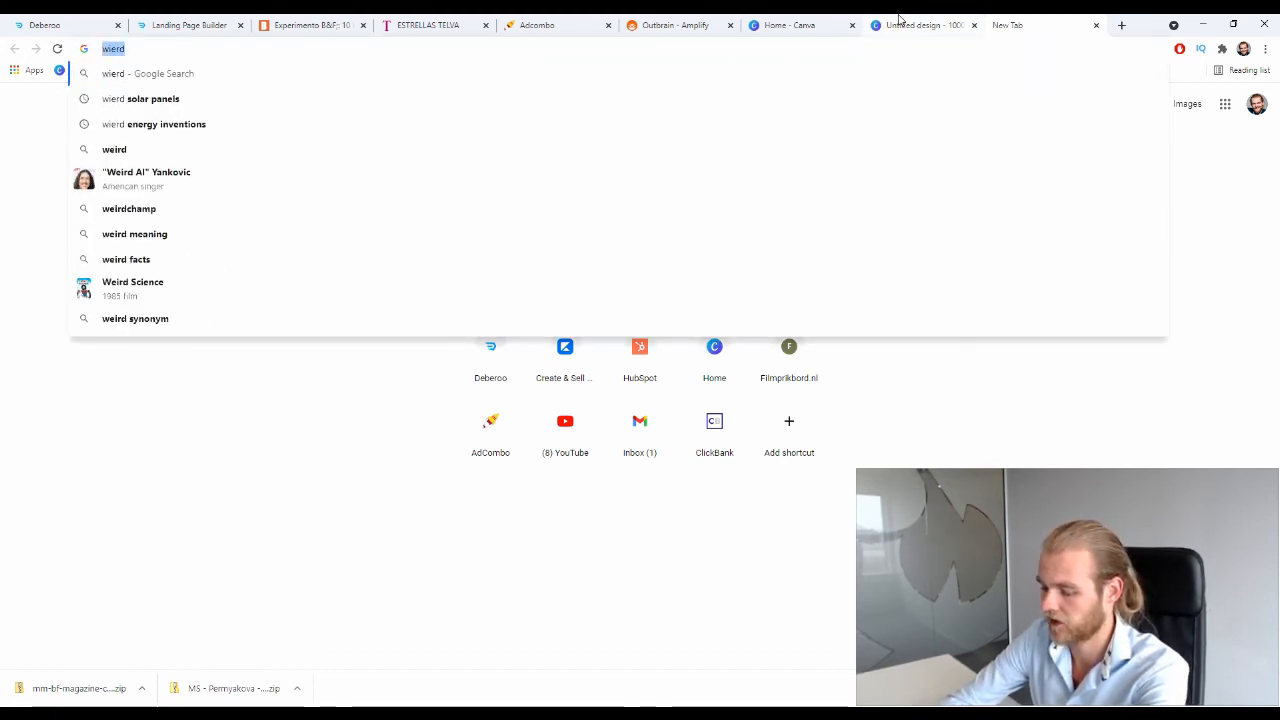
pyautogui.write('weird looking chol')
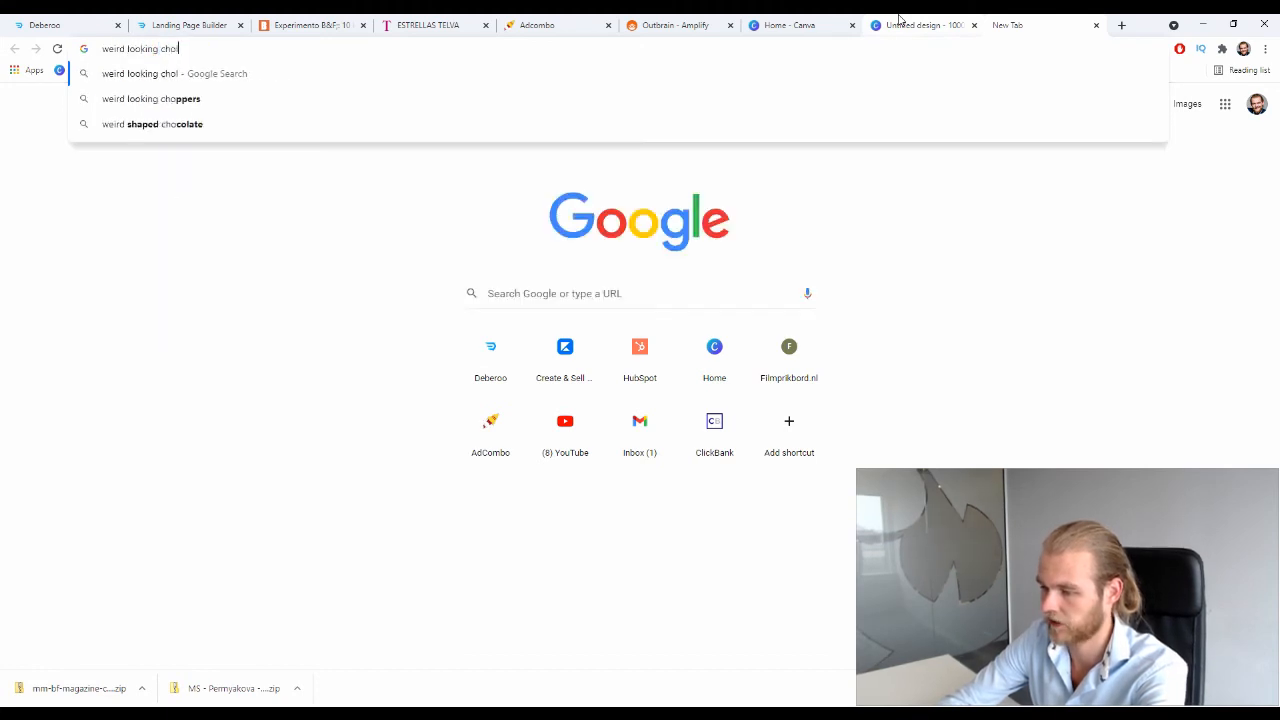
pyautogui.press('BackSpace')
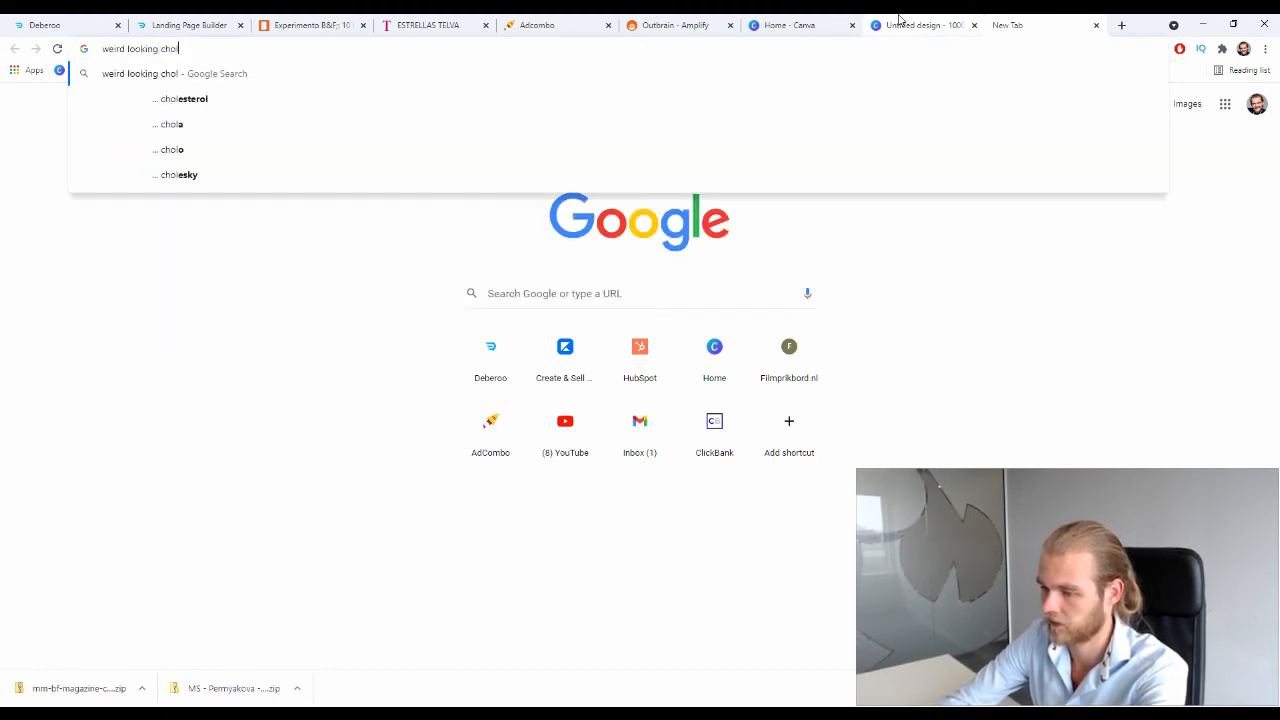
pyautogui.write('colate')
pyautogui.press('Return')
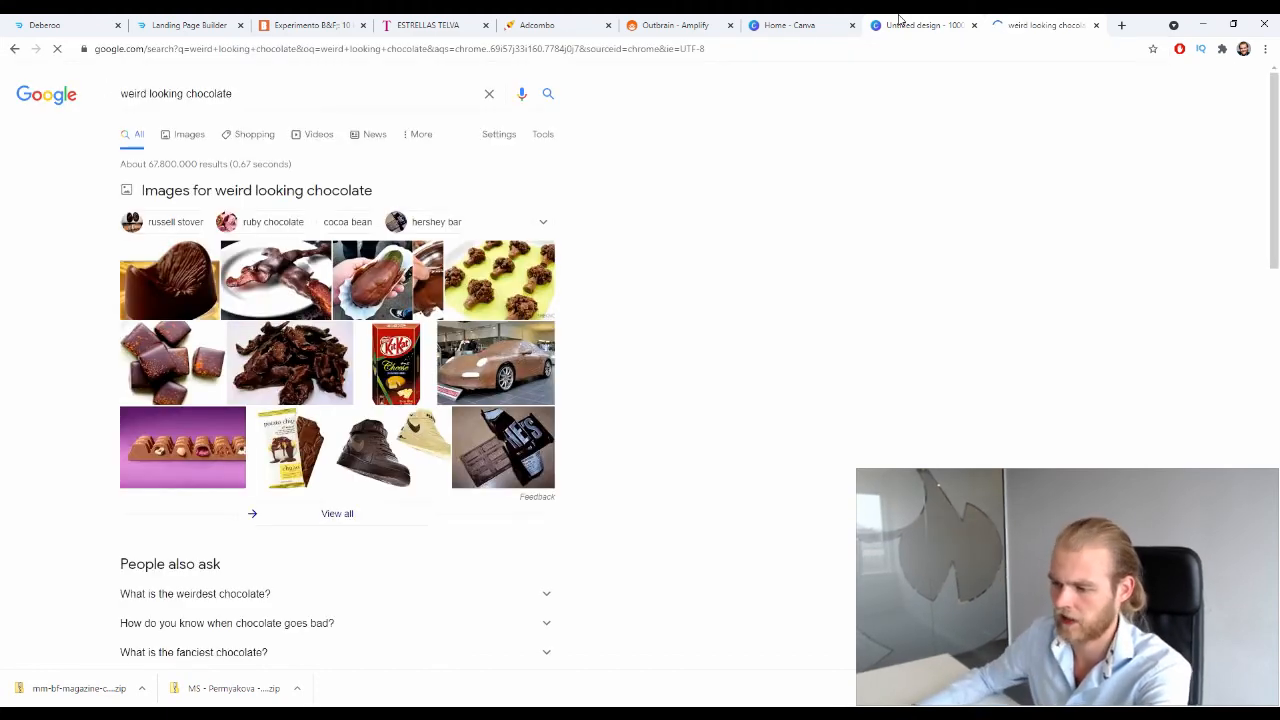
pyautogui.click(181, 132)
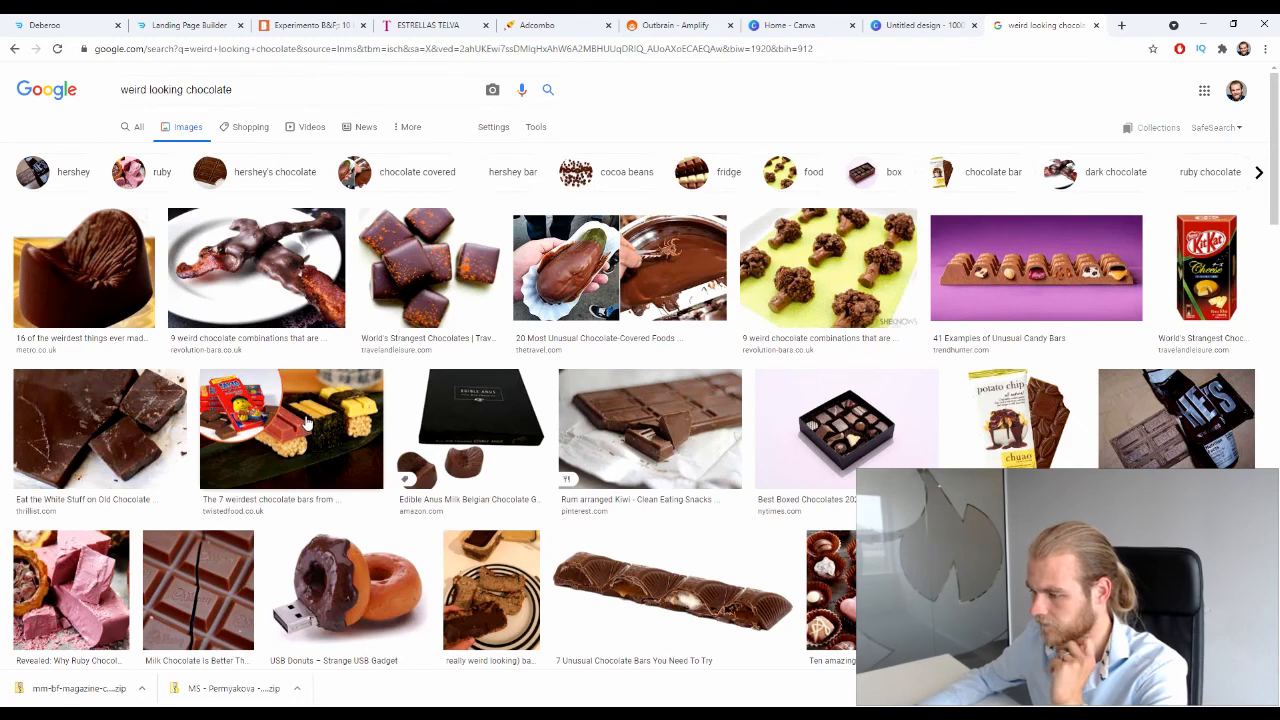
# Step: Open the chocolate broccoli cookies result and preview its related Project Denneler image of chocolate broccoli on a white plate
pyautogui.scroll(-2, 800, 250)
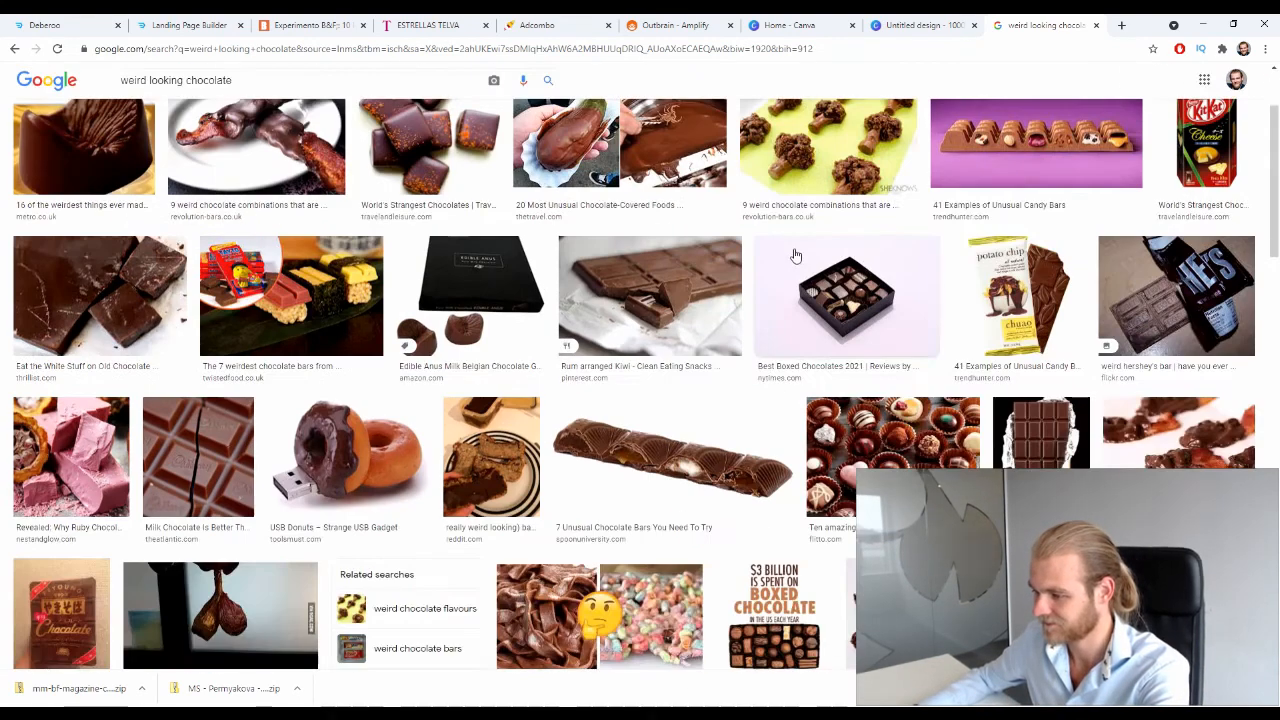
pyautogui.scroll(2, 794, 256)
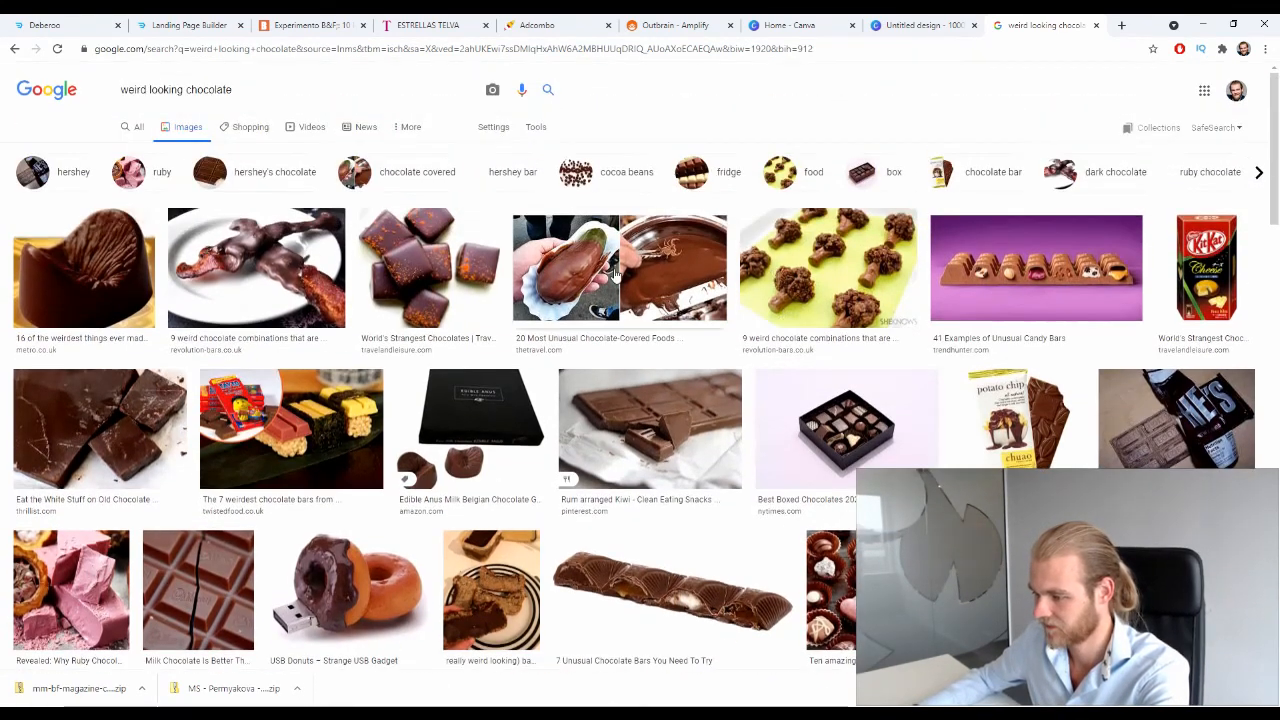
pyautogui.click(800, 256)
pyautogui.click(815, 530)
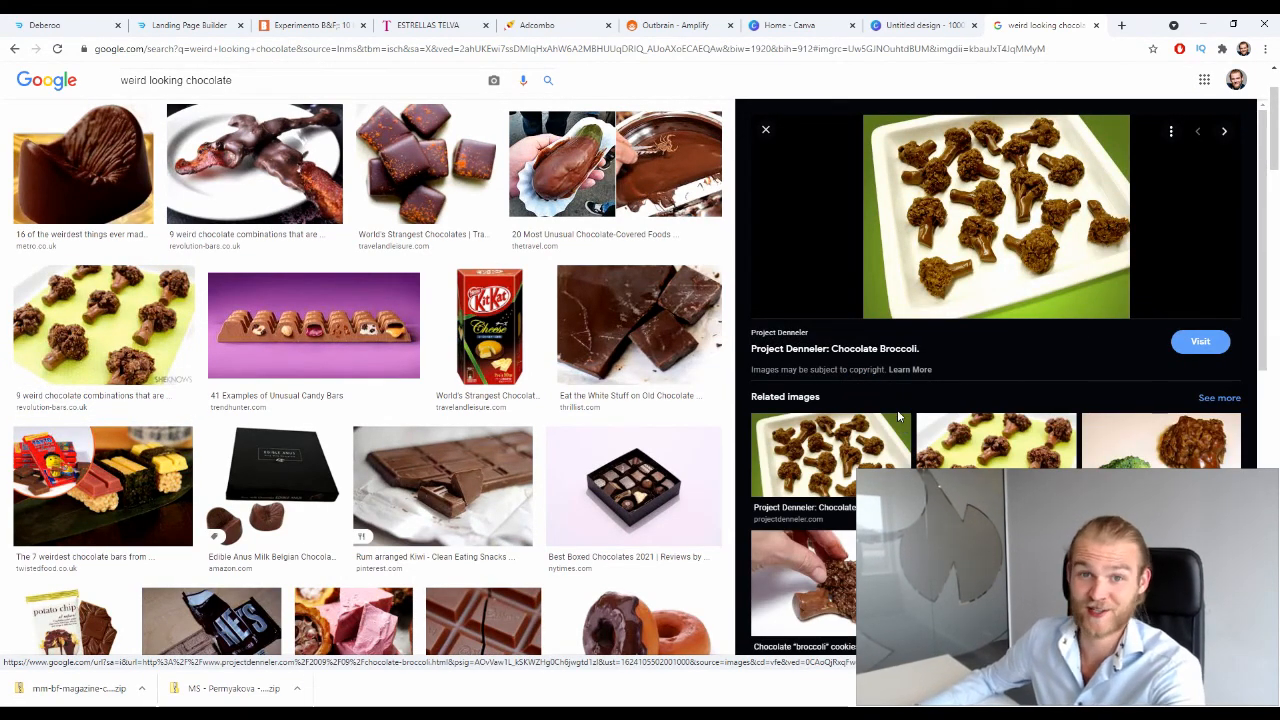
# Step: Browse the related images and save the Project Denneler plate of chocolate broccoli picture to the computer
pyautogui.scroll(-3, 920, 310)
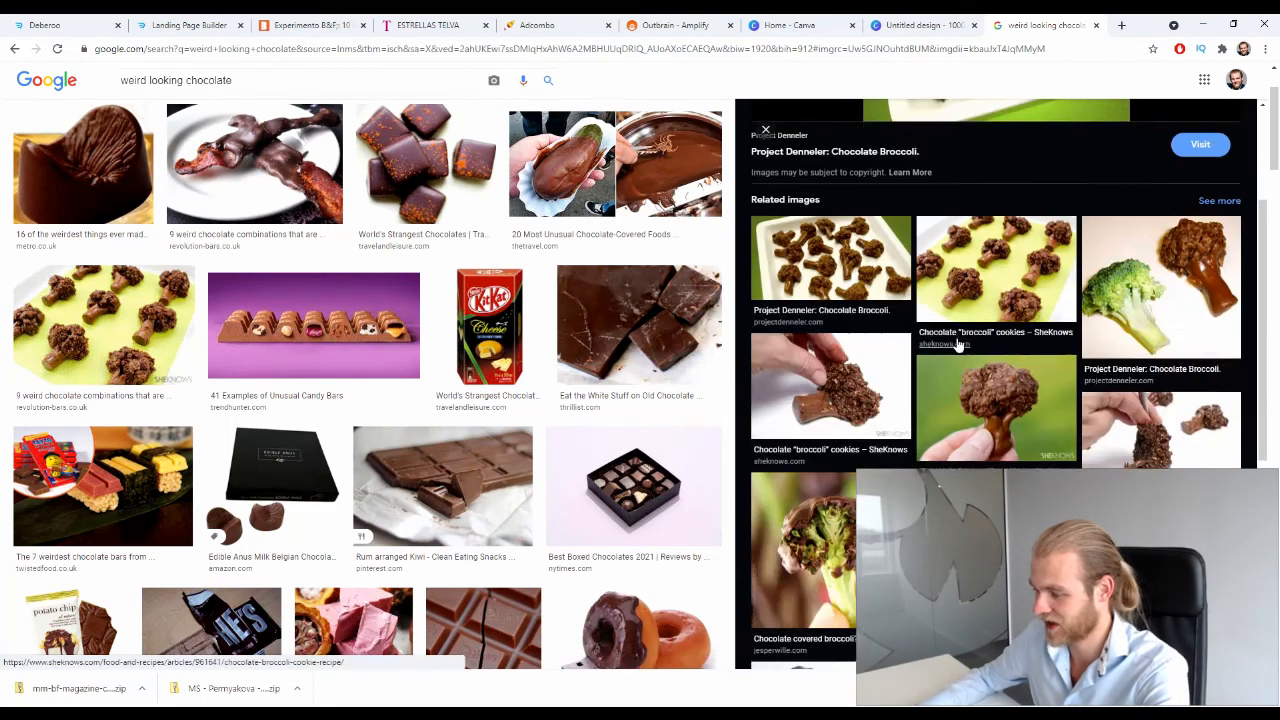
pyautogui.scroll(-10, 957, 385)
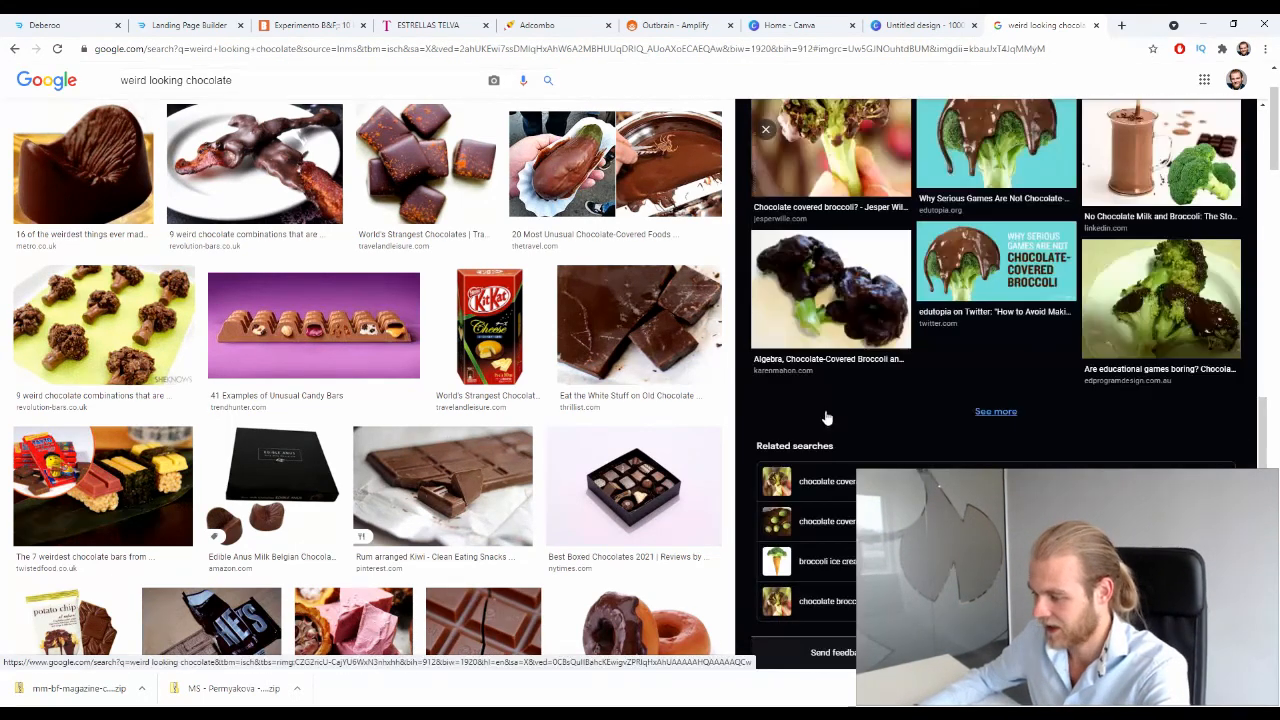
pyautogui.scroll(10, 900, 360)
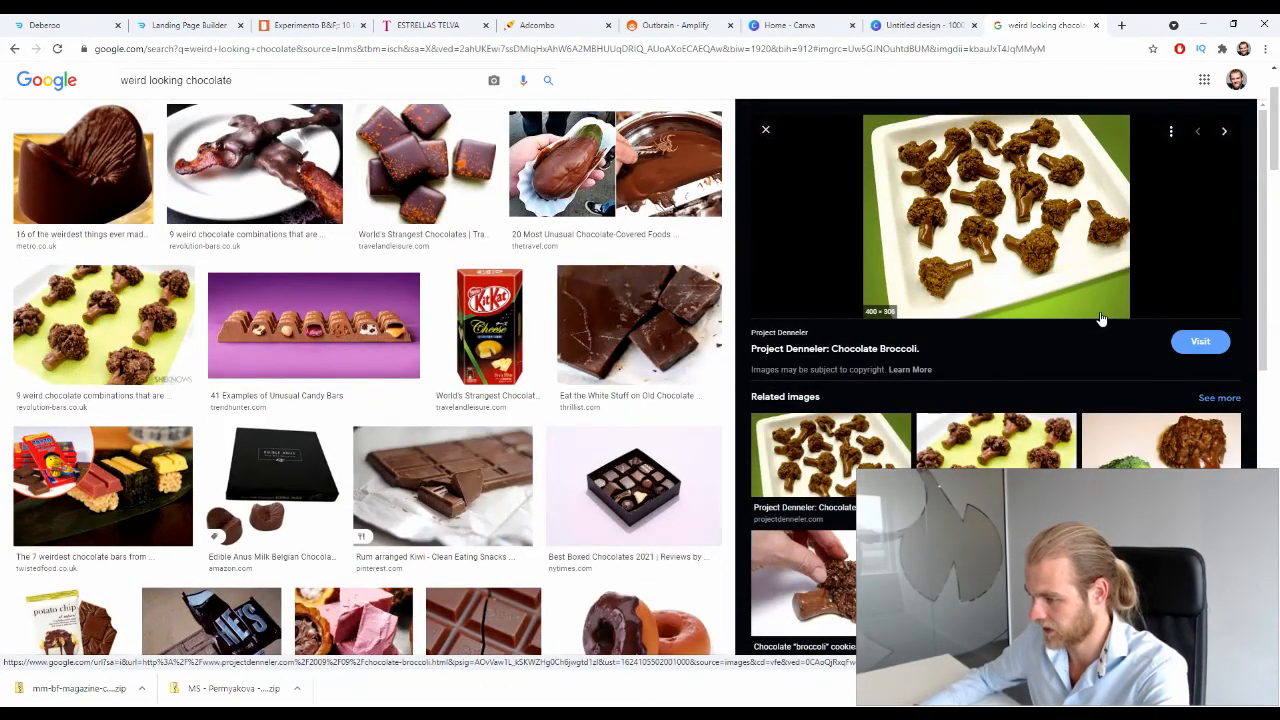
pyautogui.scroll(-5, 1100, 318)
pyautogui.scroll(4, 1000, 280)
pyautogui.rightClick(962, 238)
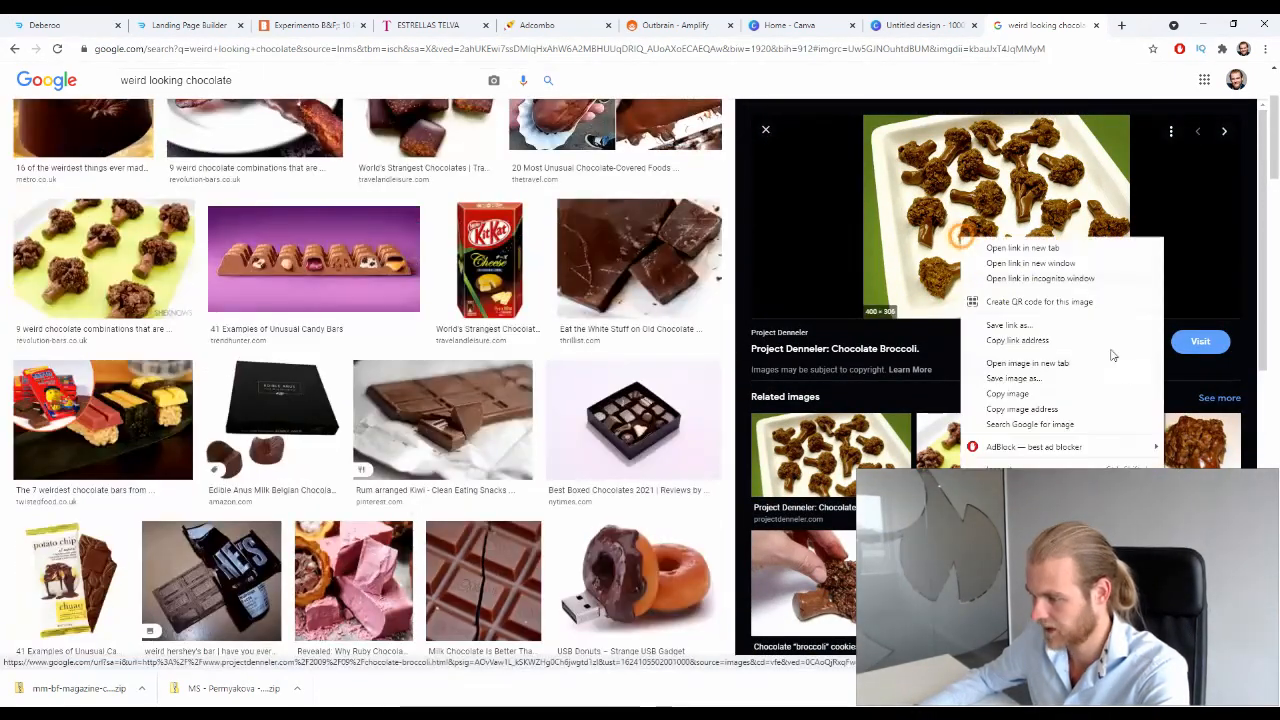
pyautogui.click(1048, 377)
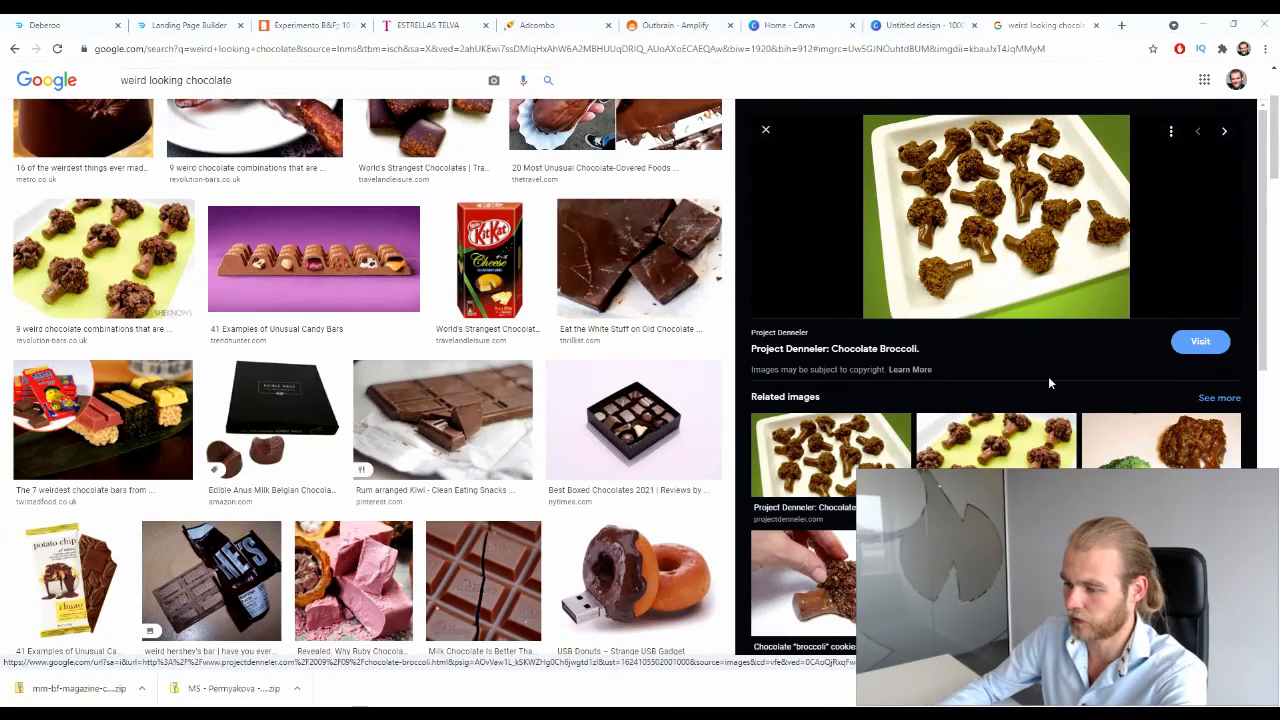
pyautogui.press('Return')
# Step: Search Google Images for "broccoli chocolate"
pyautogui.tripleClick(302, 80)
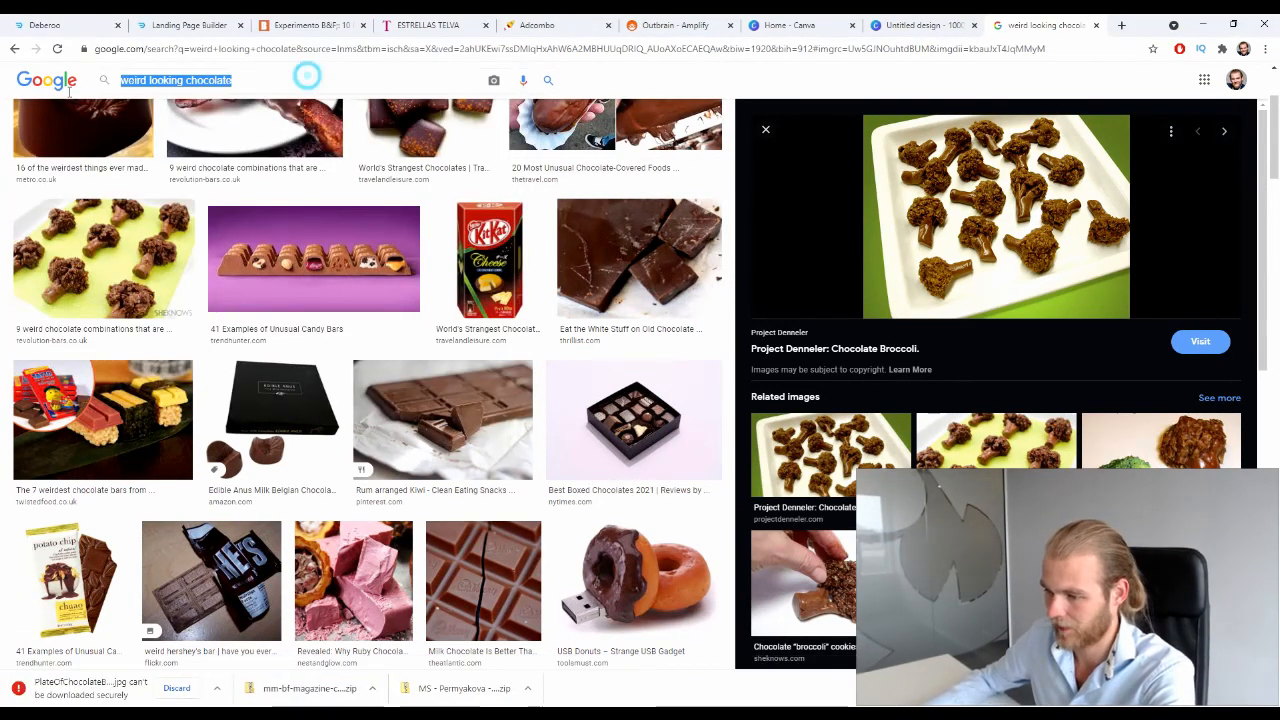
pyautogui.write('broccoli')
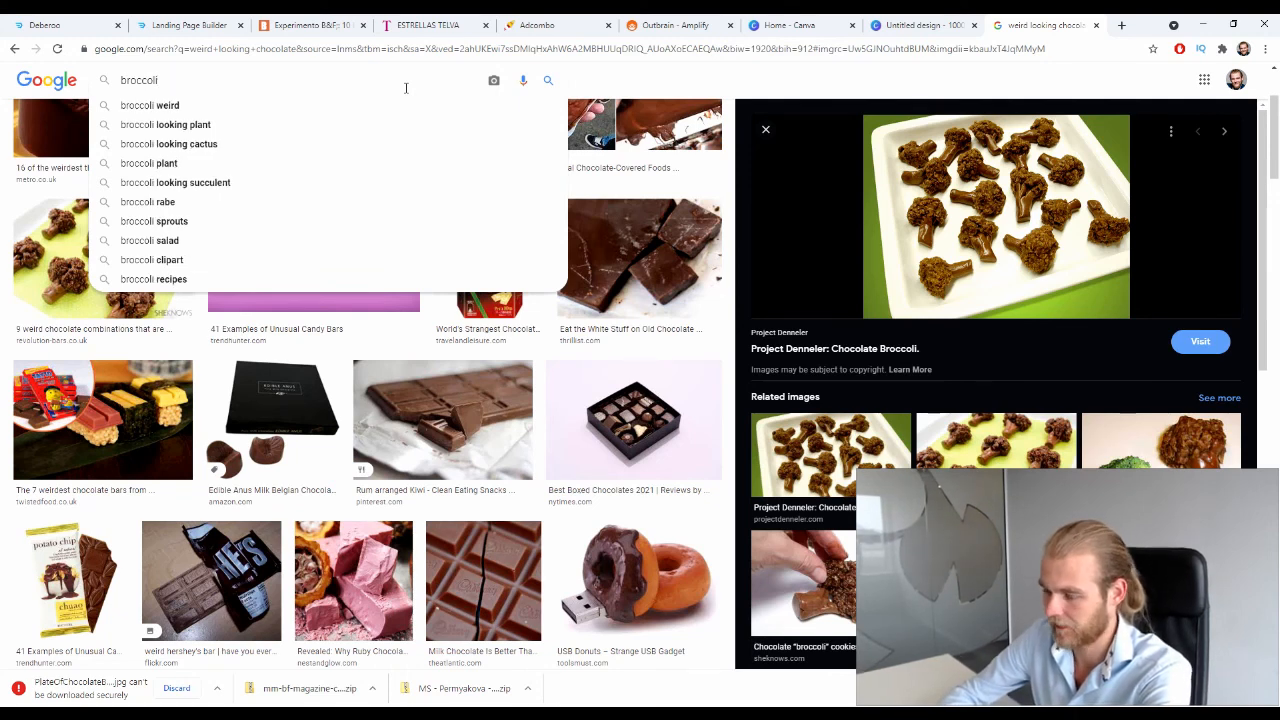
pyautogui.write(' chocolate')
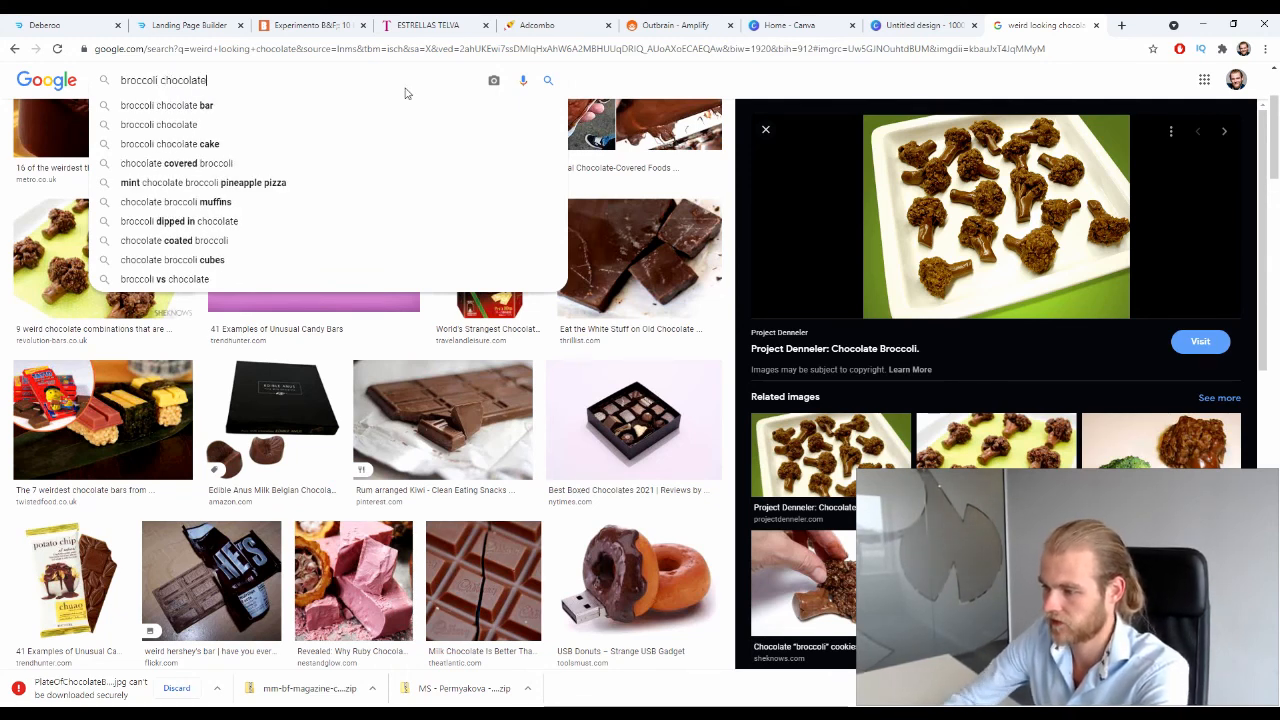
pyautogui.press('Down')
pyautogui.press('Return')
pyautogui.click(320, 85)
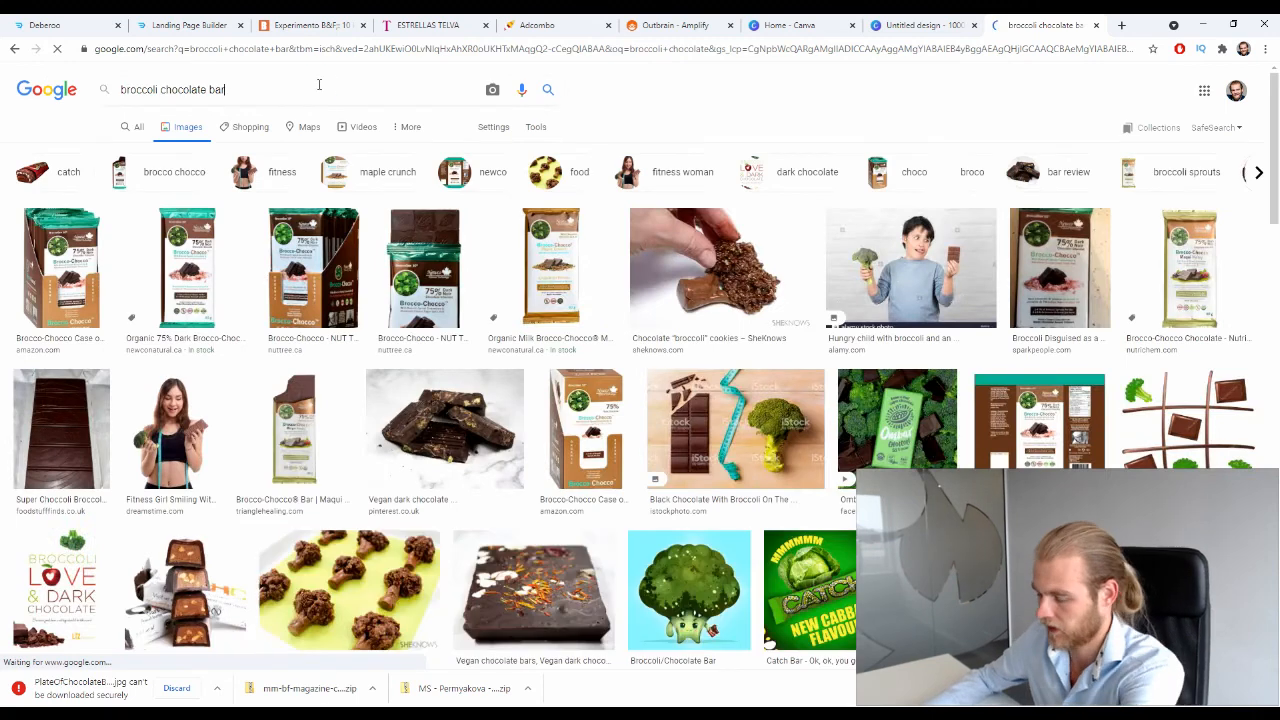
pyautogui.press('BackSpace')
pyautogui.press('BackSpace')
pyautogui.press('BackSpace')
pyautogui.press('BackSpace')
pyautogui.press('Return')
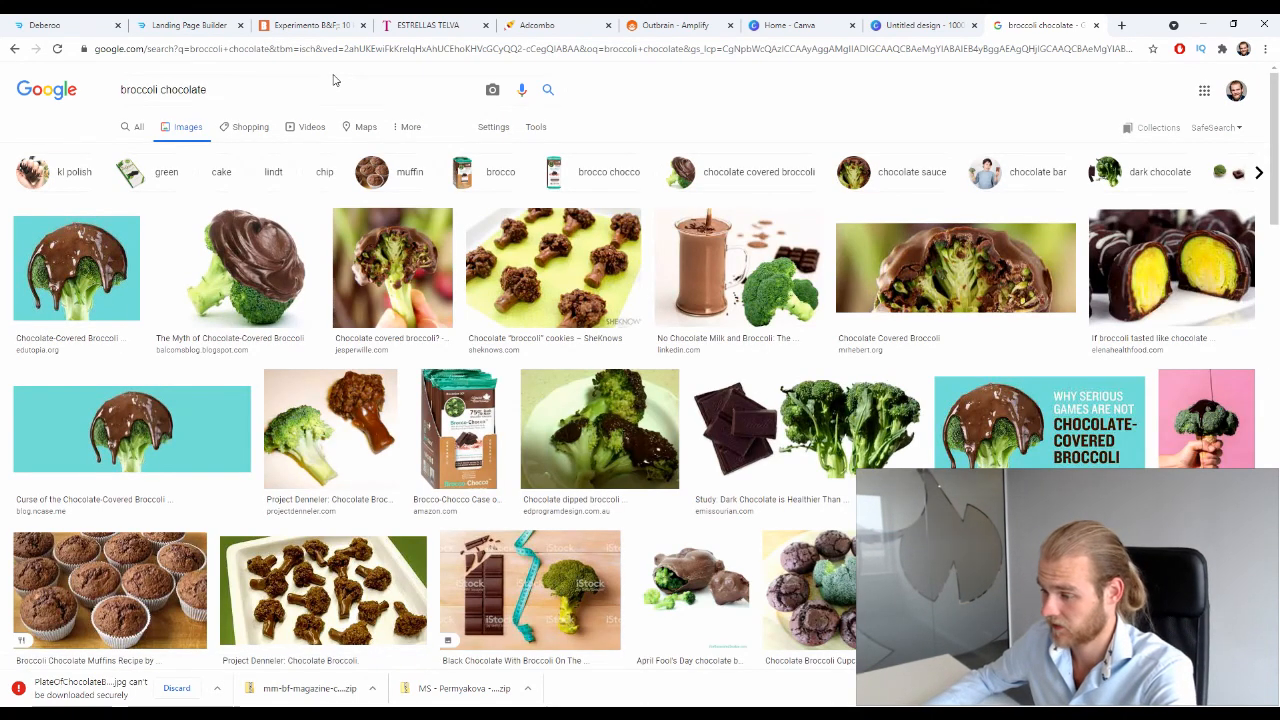
# Step: Examine the "broccoli chocolate" image results for an alternative ad picture
pyautogui.scroll(-1, 390, 160)
pyautogui.scroll(-2, 392, 163)
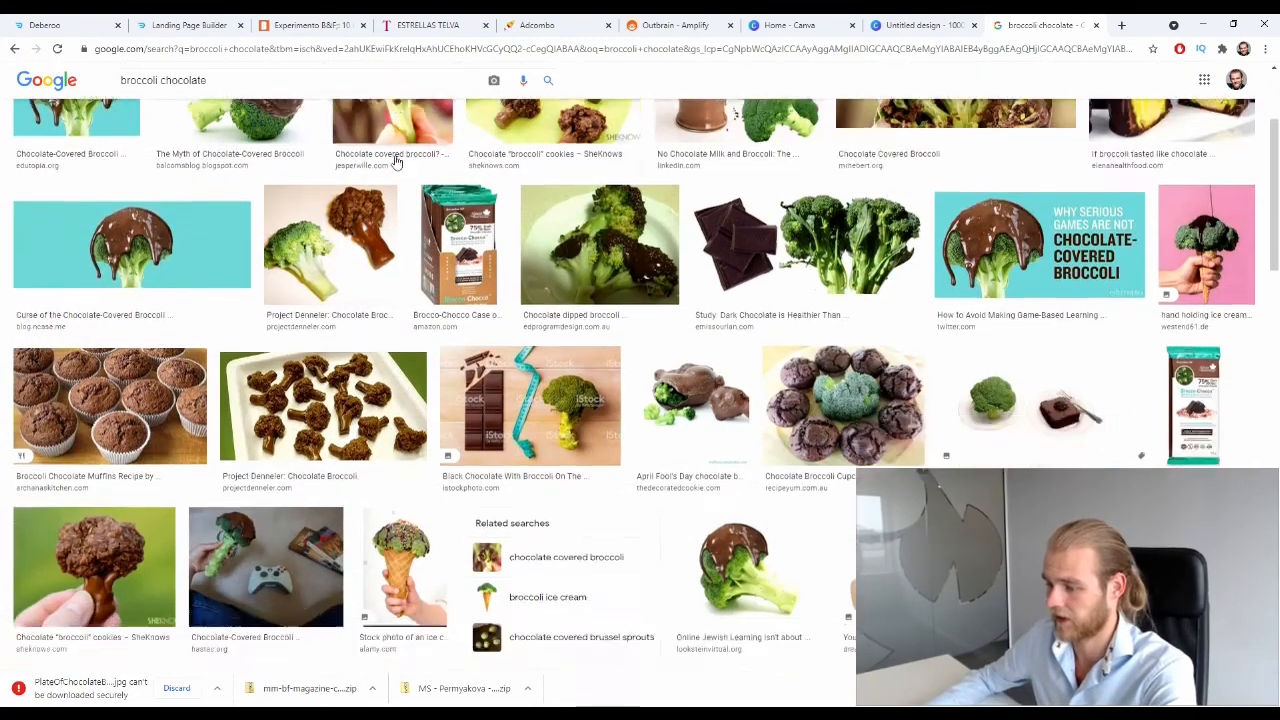
pyautogui.scroll(-3, 395, 162)
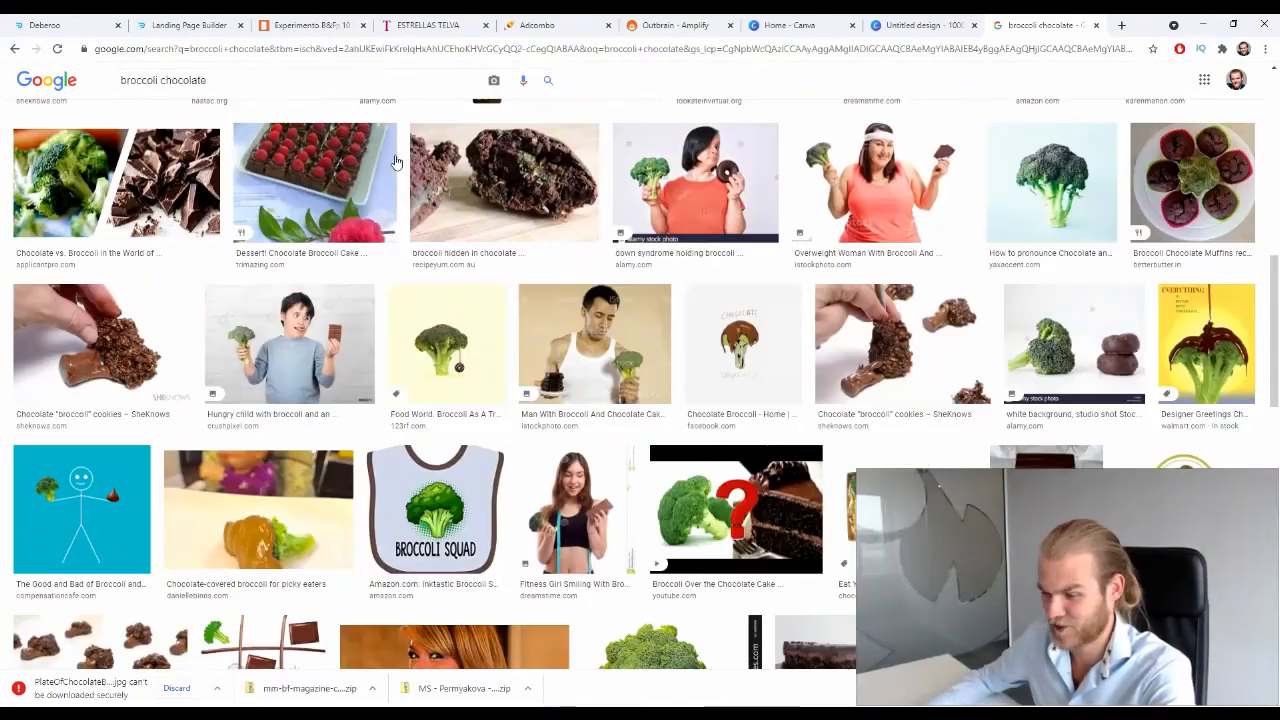
pyautogui.scroll(-8, 475, 415)
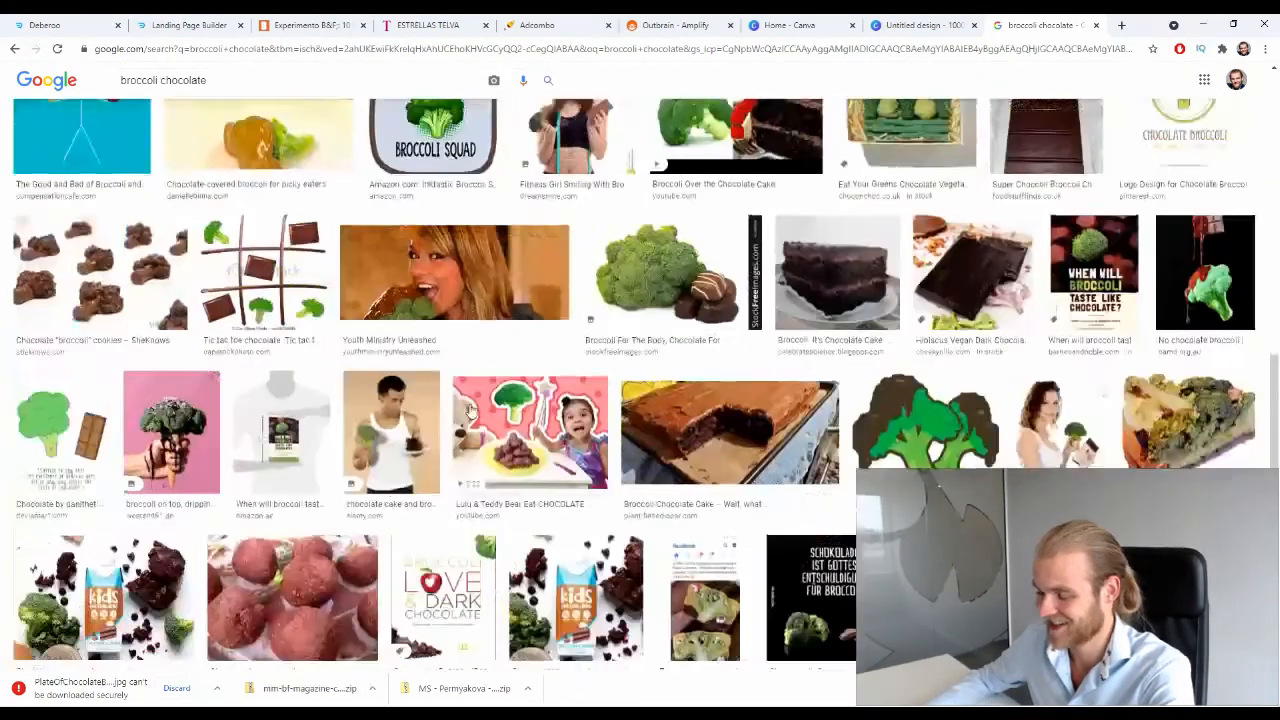
pyautogui.scroll(-3, 470, 413)
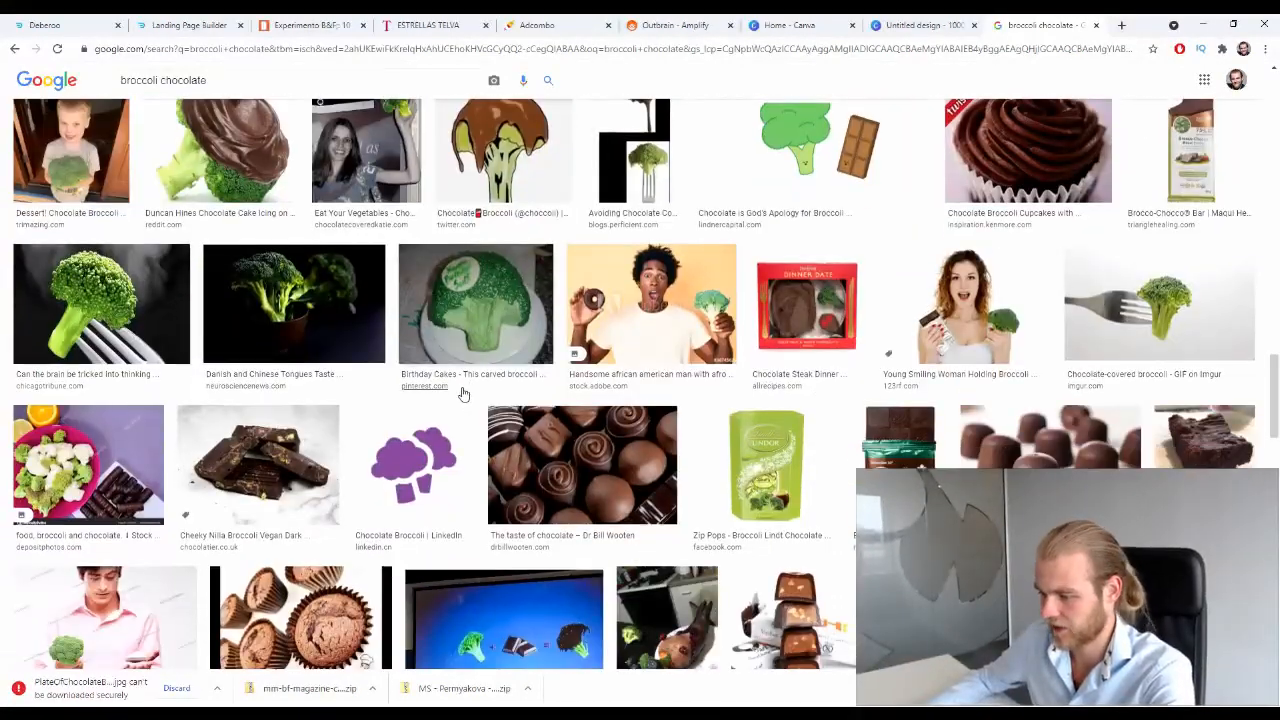
pyautogui.scroll(-3, 808, 328)
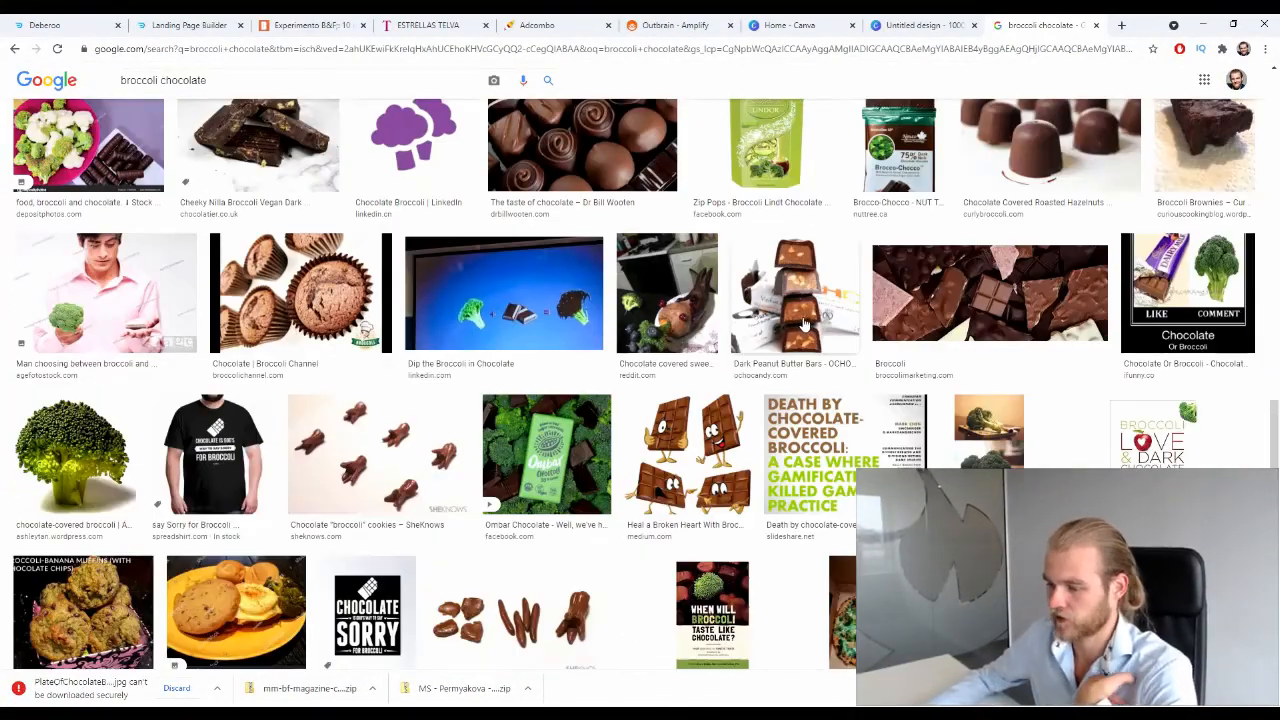
pyautogui.scroll(-3, 781, 333)
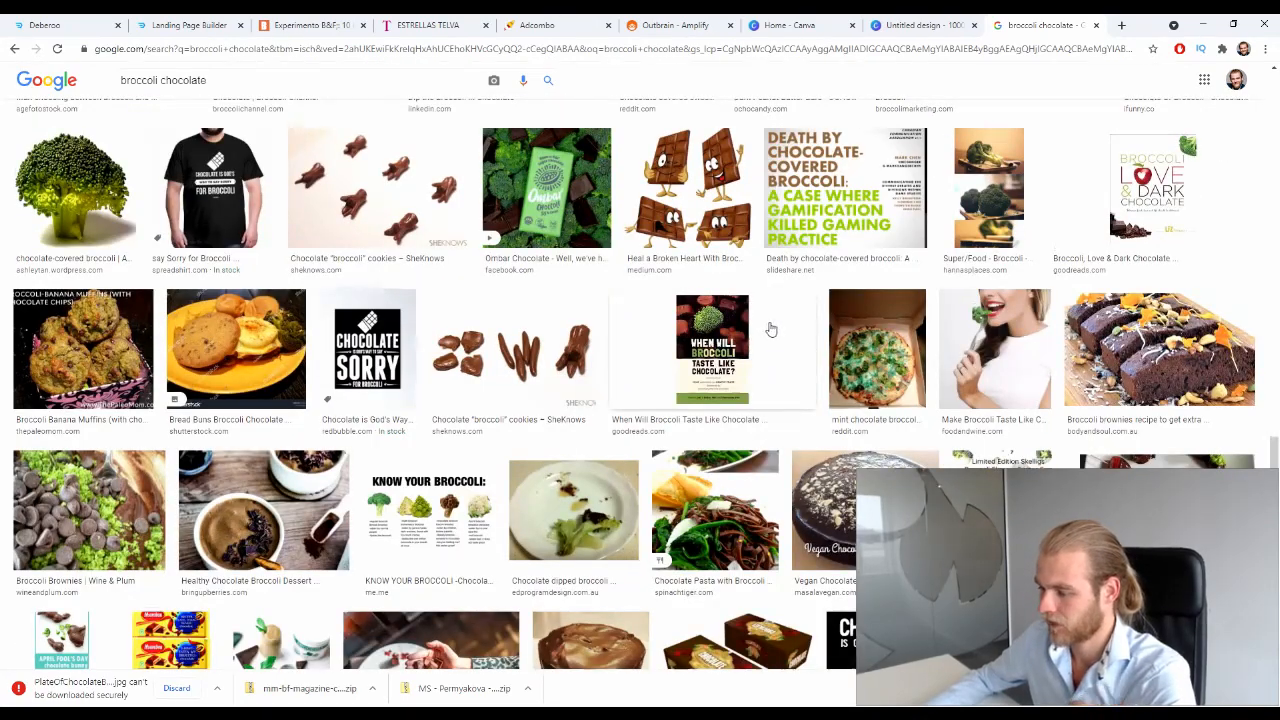
pyautogui.scroll(-3, 771, 329)
pyautogui.scroll(-2, 750, 325)
pyautogui.scroll(2, 735, 322)
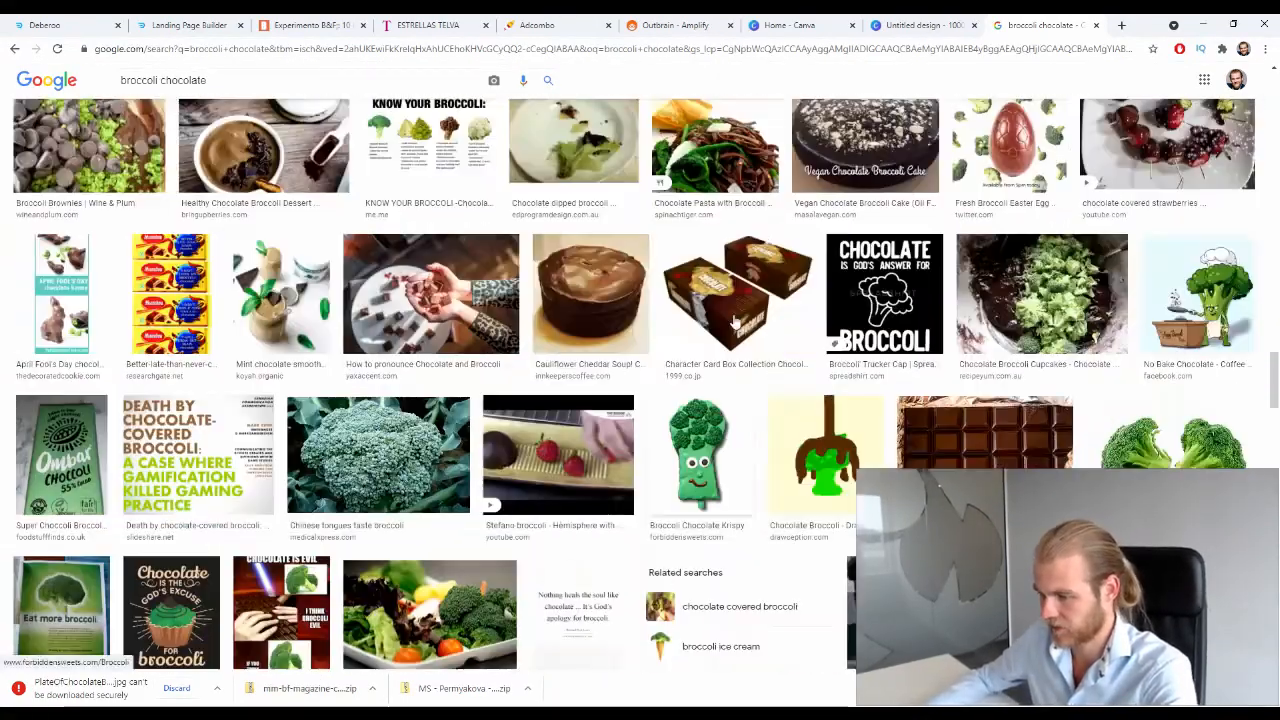
pyautogui.scroll(12, 735, 322)
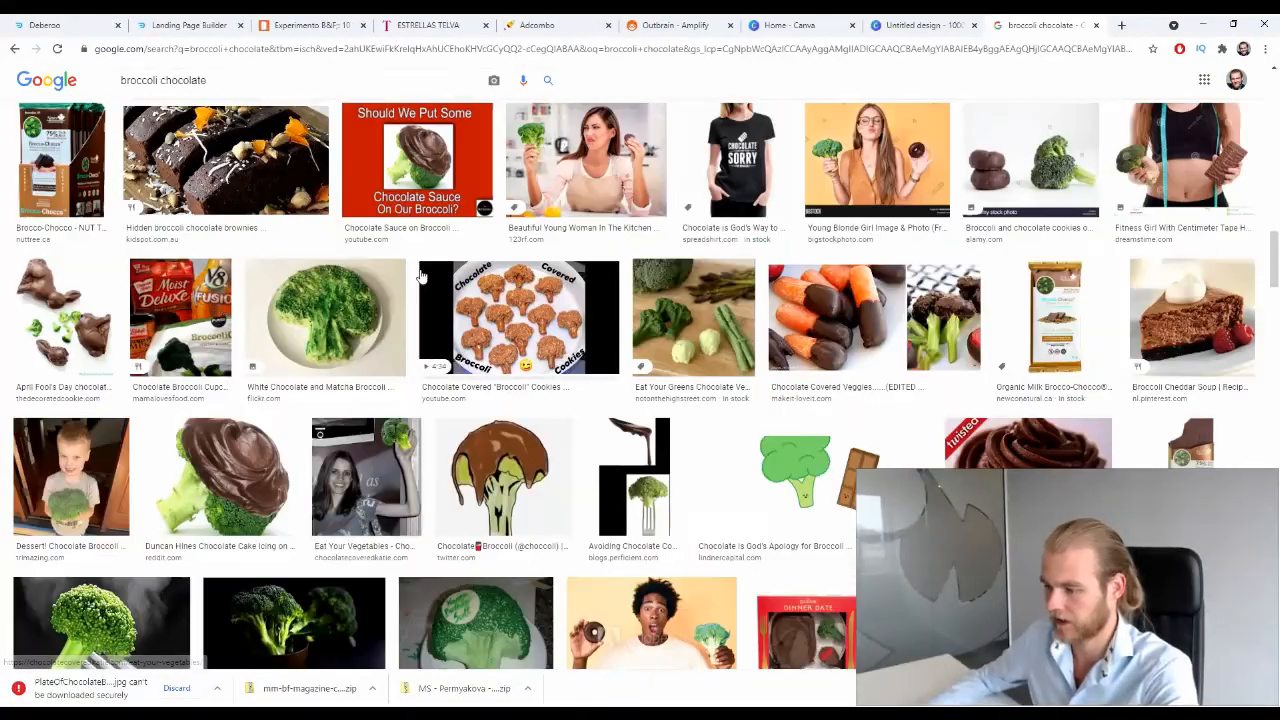
pyautogui.scroll(8, 421, 276)
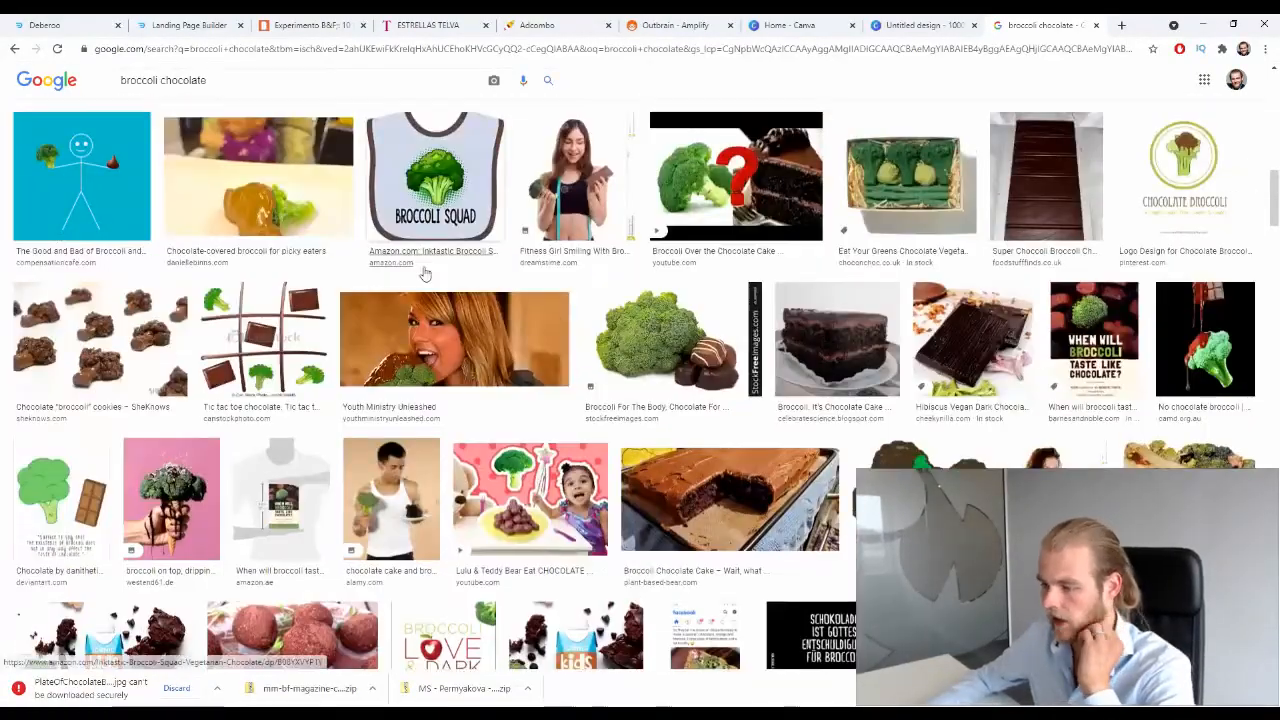
pyautogui.scroll(10, 424, 273)
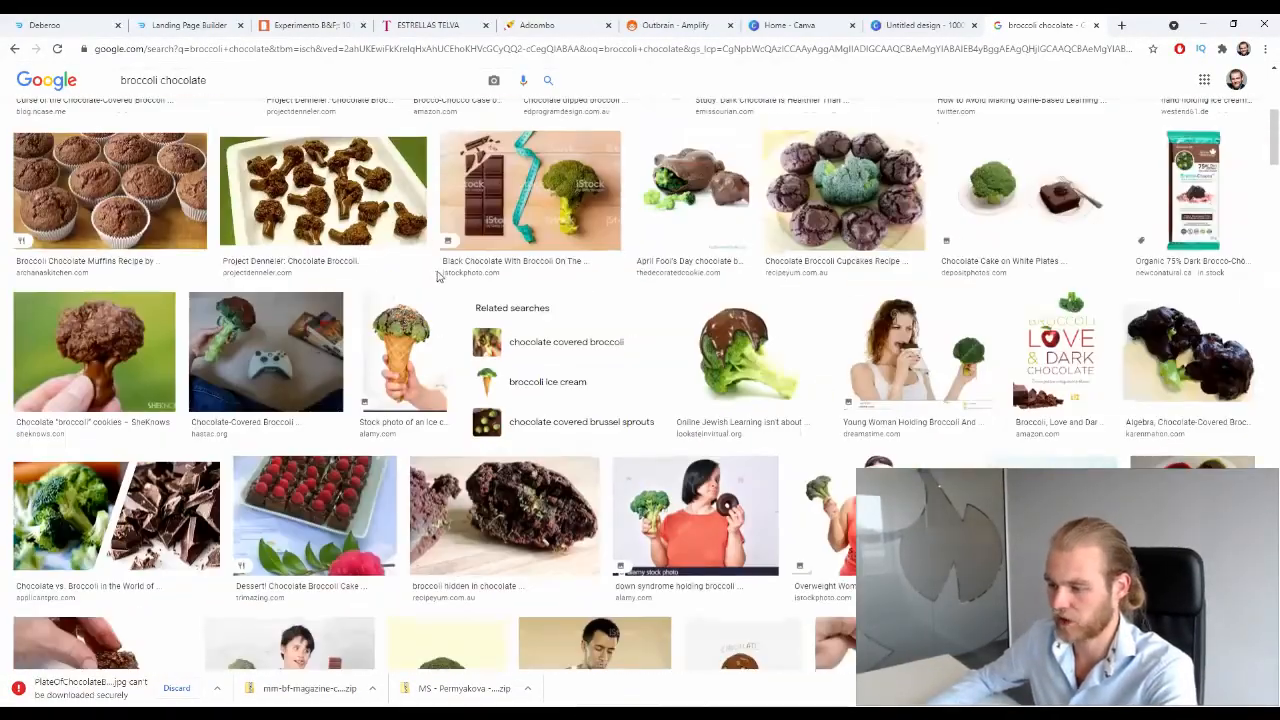
pyautogui.scroll(5, 437, 278)
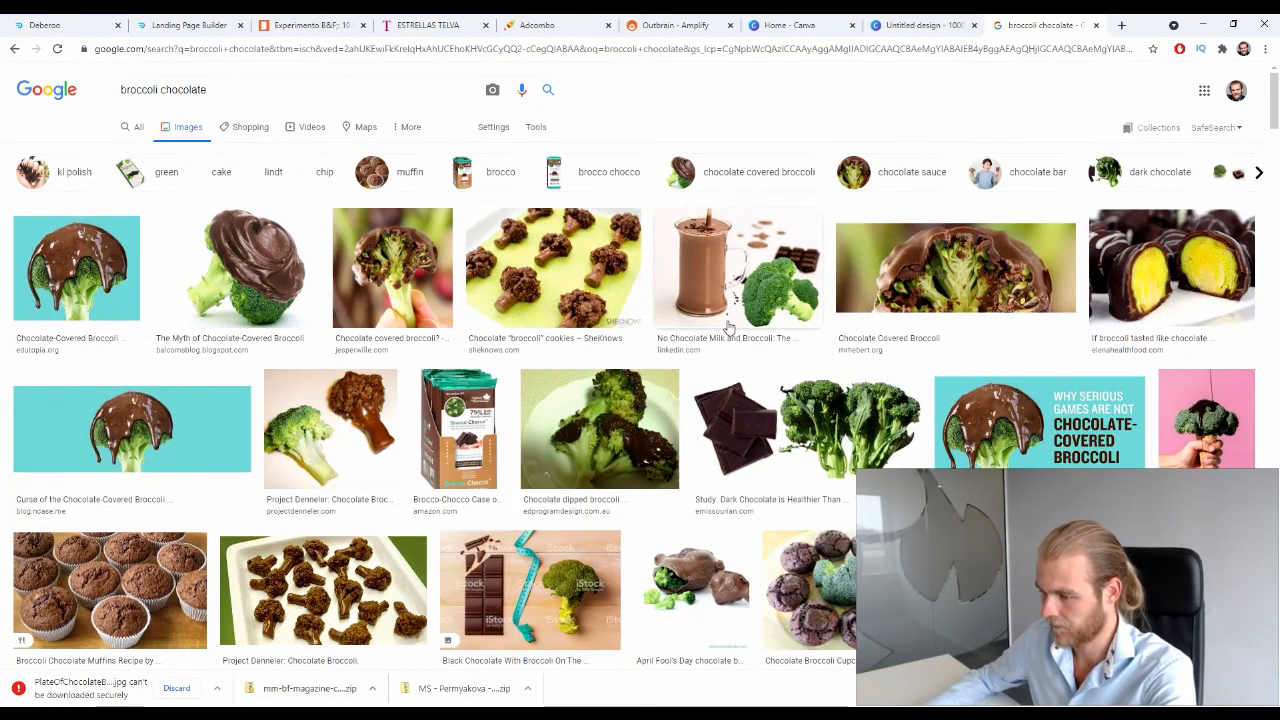
# Step: Keep the blocked chocolate plate image download, switch to the Canva design and upload the file to fill the page
pyautogui.click(216, 688)
pyautogui.click(241, 650)
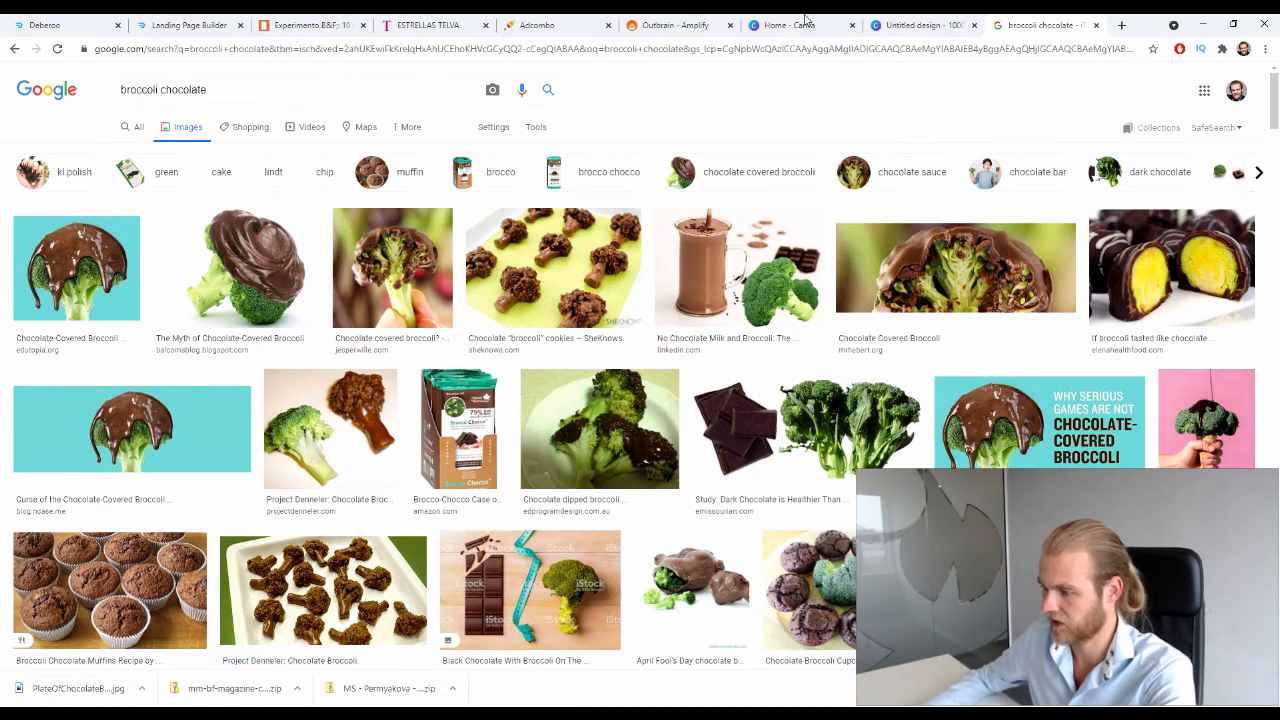
pyautogui.click(920, 25)
pyautogui.moveTo(40, 688); pyautogui.dragTo(170, 190)
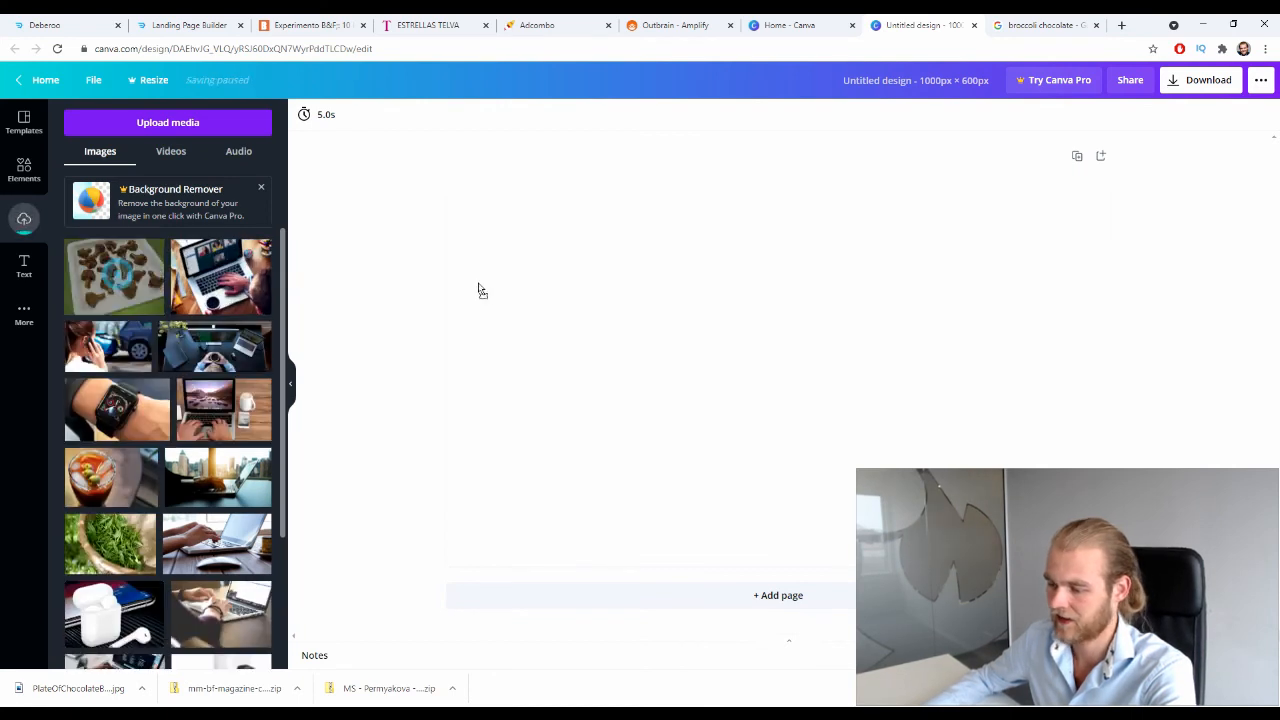
# Step: Reposition the chocolate broccoli image within its crop frame by shifting it slightly downward, and apply the crop
pyautogui.doubleClick(824, 303)
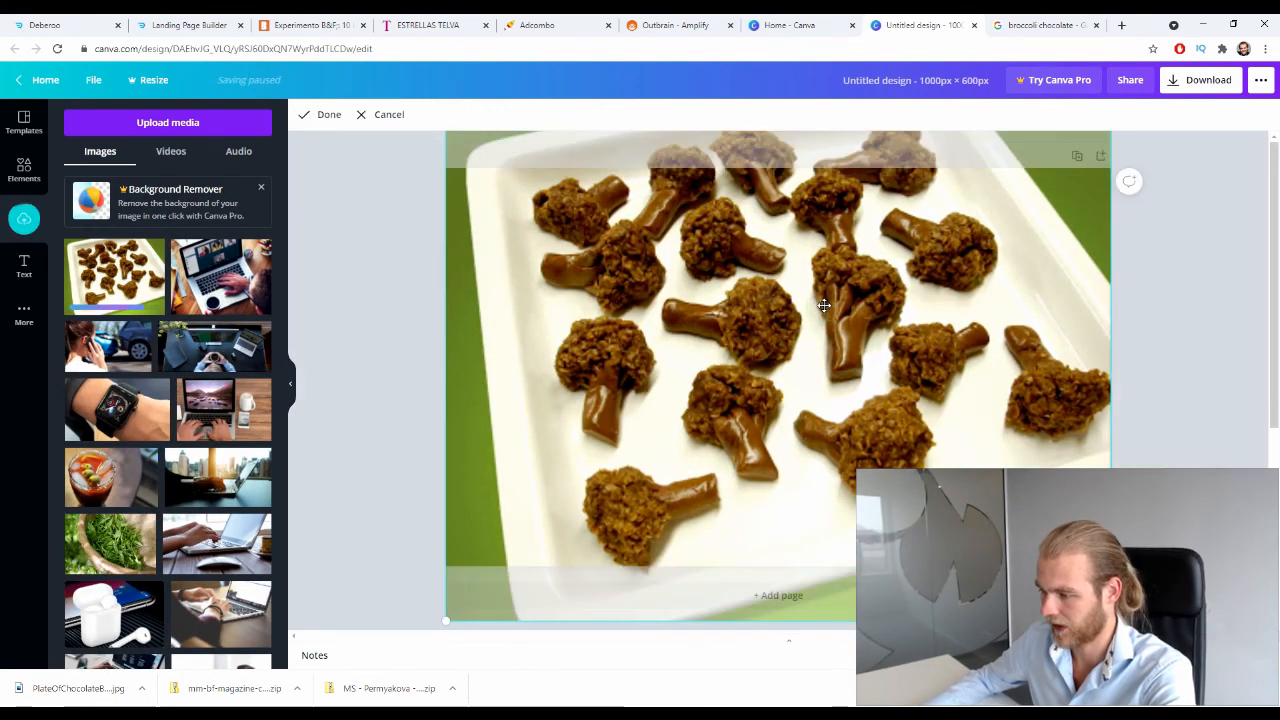
pyautogui.doubleClick(817, 317)
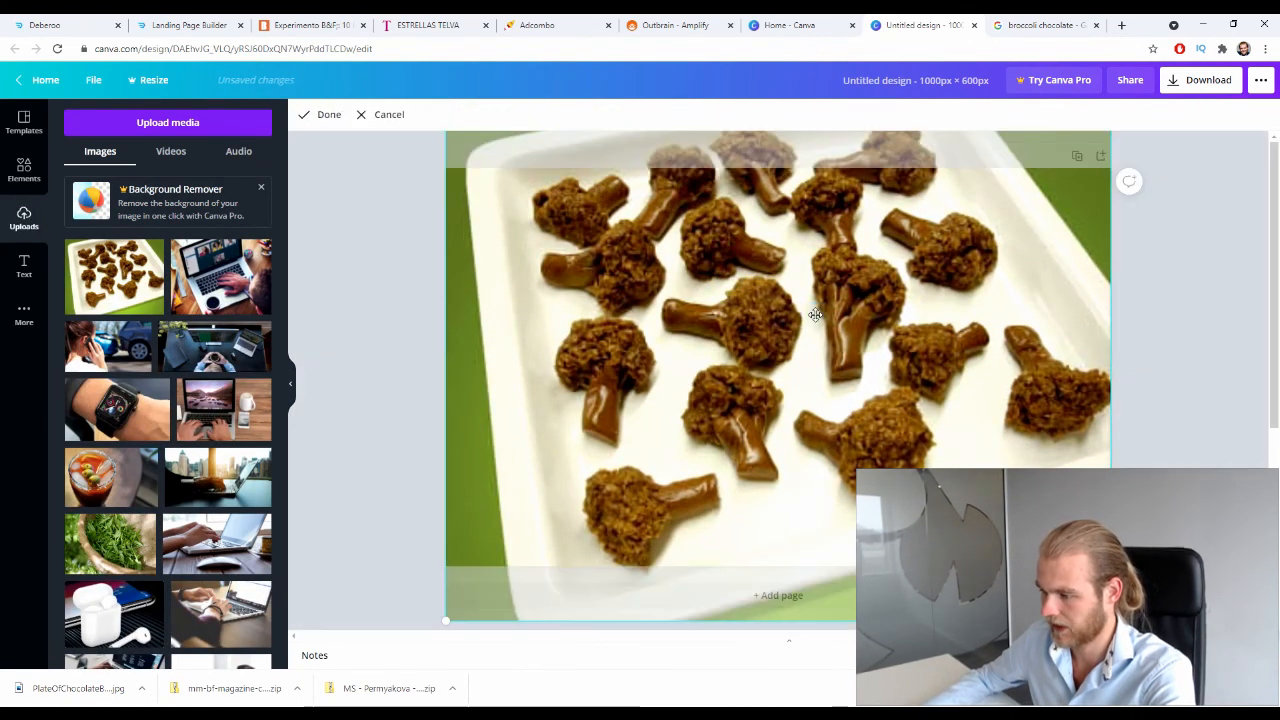
pyautogui.moveTo(814, 316); pyautogui.dragTo(814, 338)
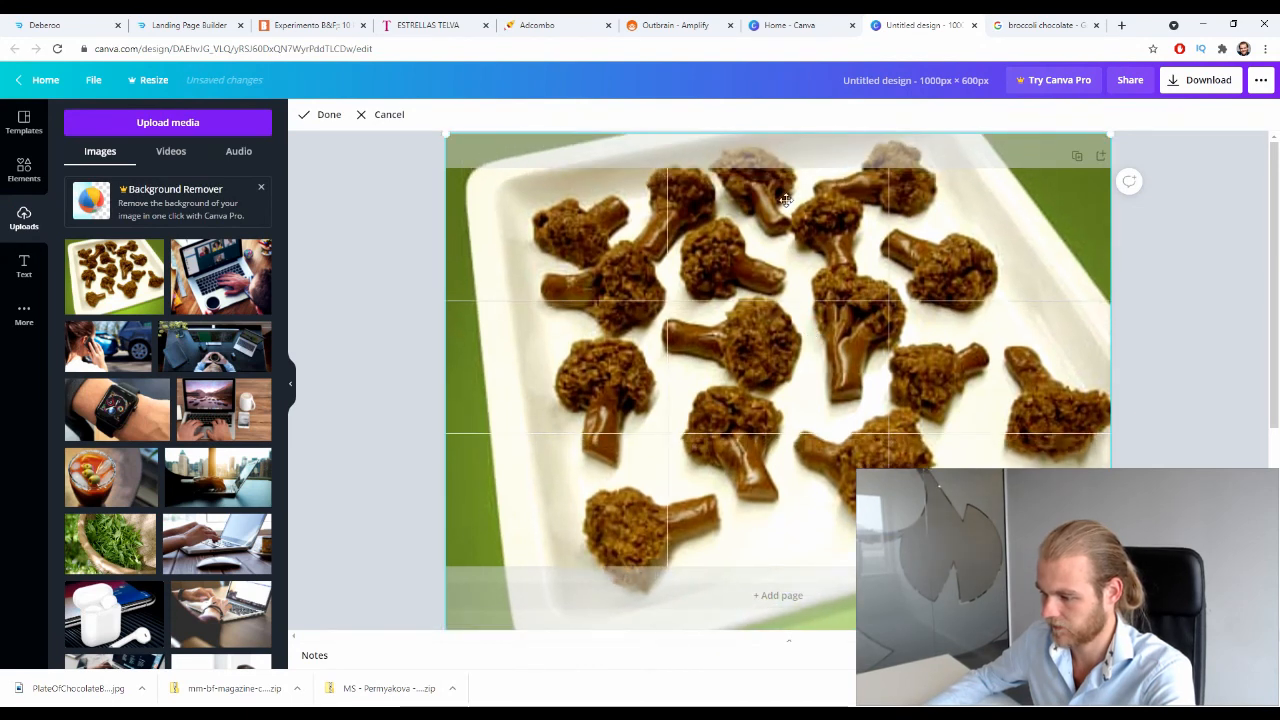
pyautogui.click(346, 372)
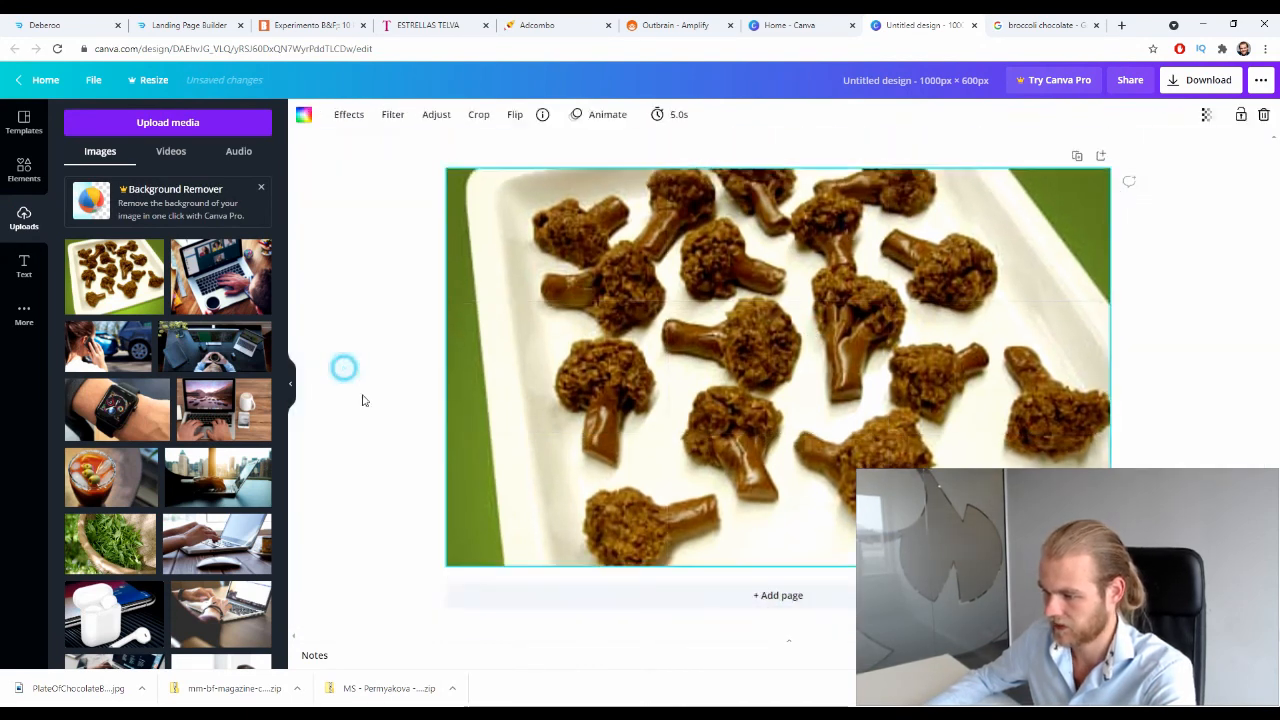
# Step: Adjust the chocolate broccoli image to contrast 30, saturation 30 and blur -11, and fine-tune its brightness
pyautogui.click(650, 348)
pyautogui.click(434, 115)
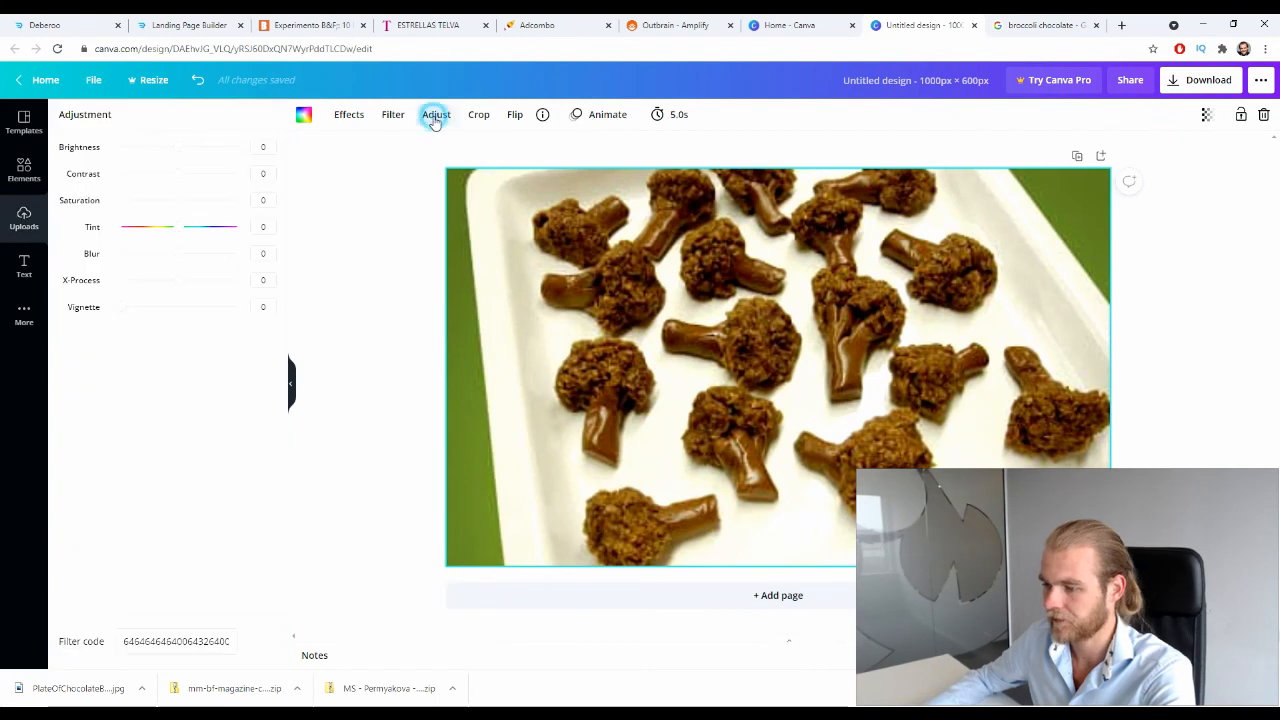
pyautogui.moveTo(180, 149); pyautogui.dragTo(197, 180)
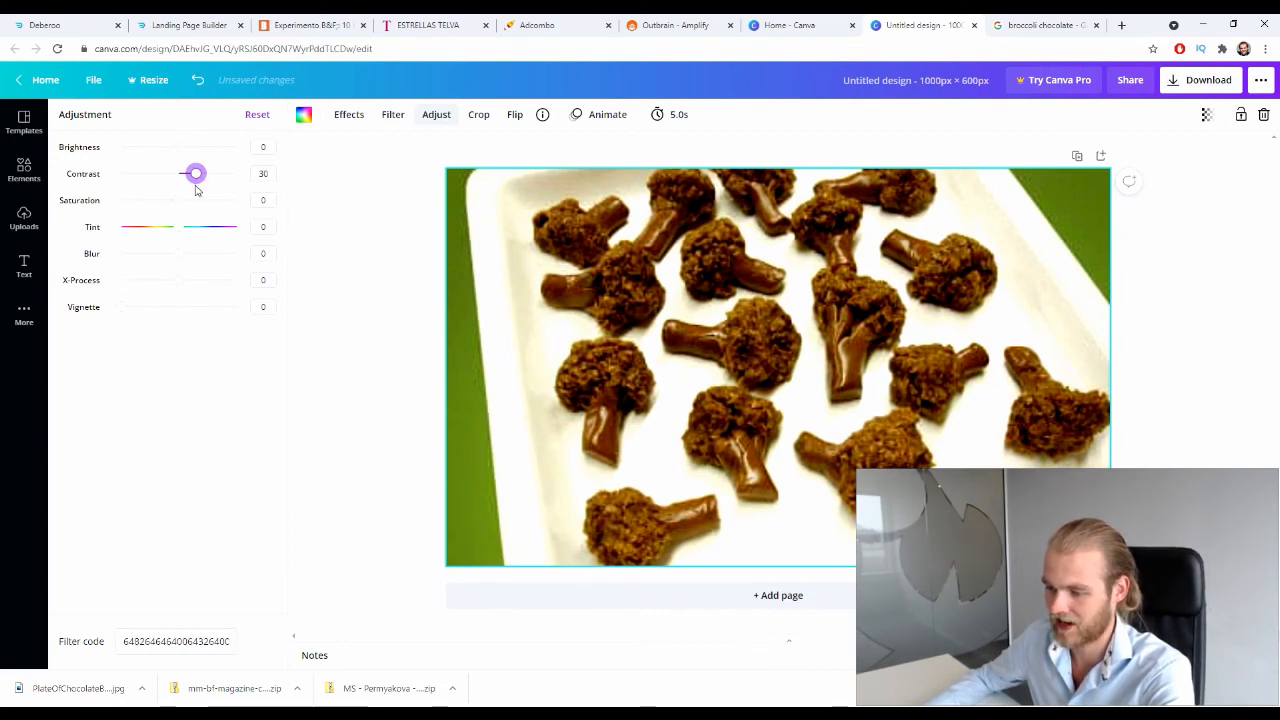
pyautogui.moveTo(180, 211); pyautogui.dragTo(197, 214)
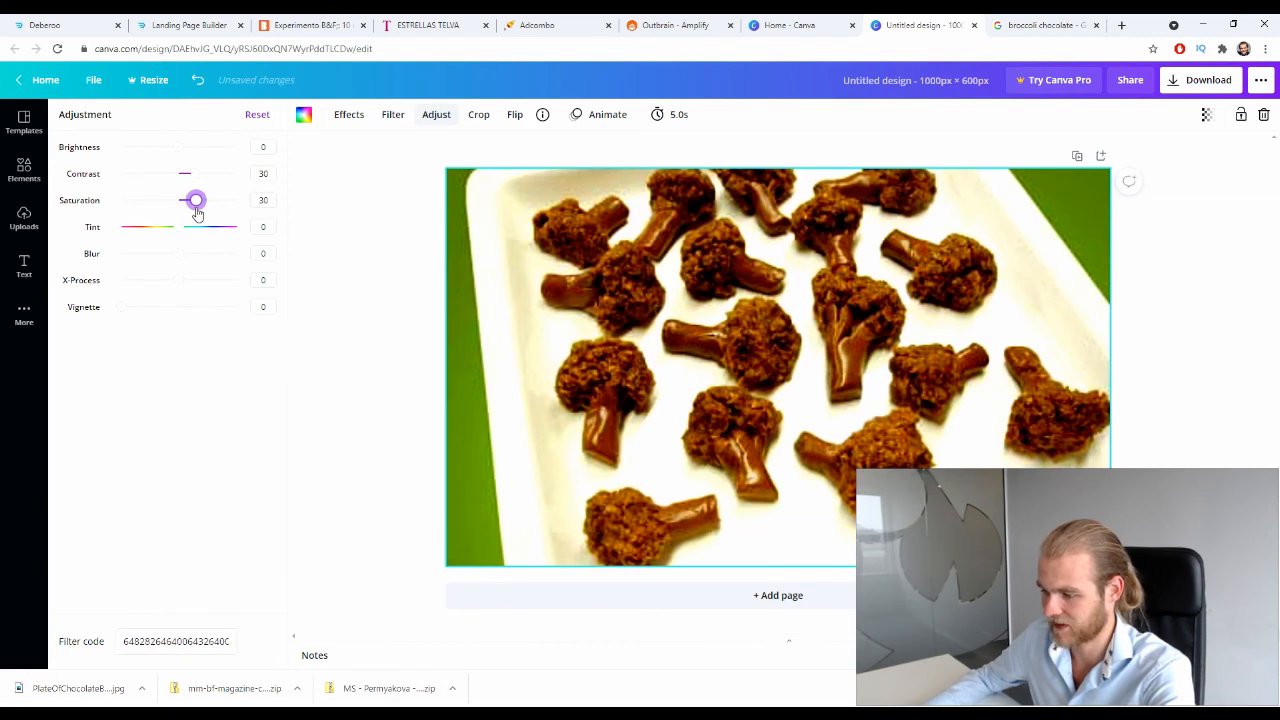
pyautogui.moveTo(172, 256); pyautogui.dragTo(172, 254)
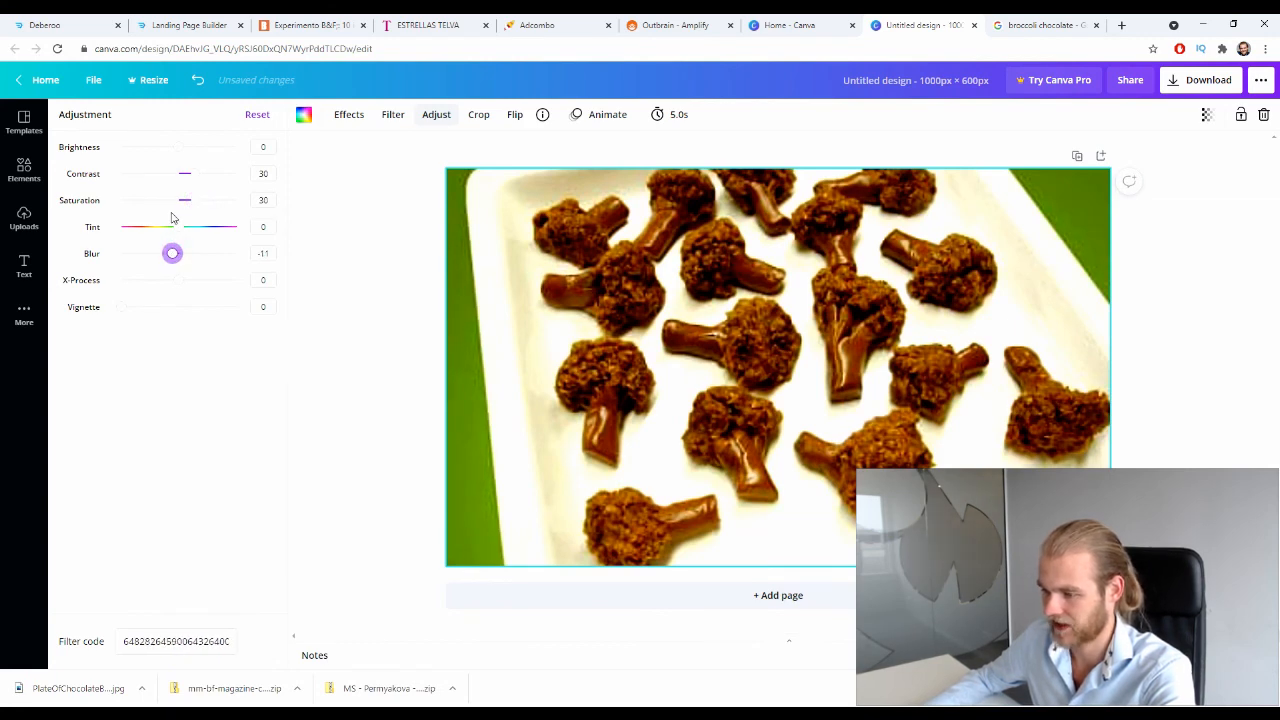
pyautogui.moveTo(182, 153); pyautogui.dragTo(180, 153)
pyautogui.click(340, 403)
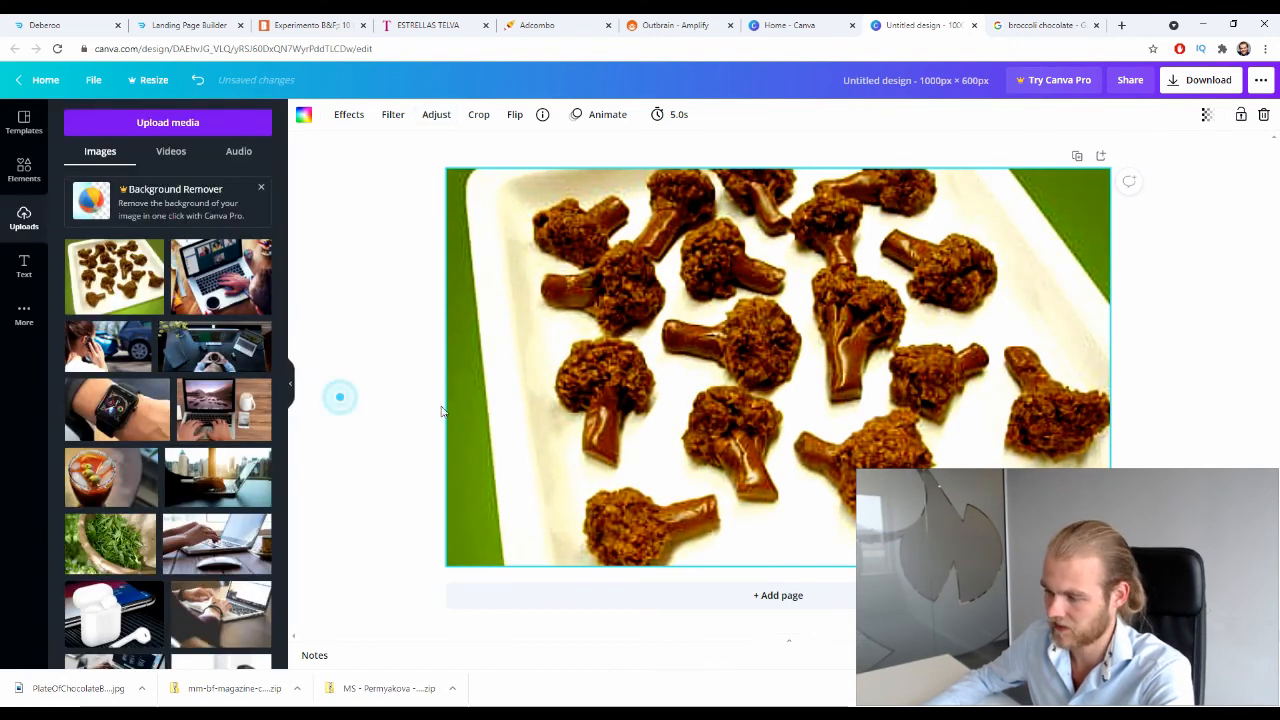
# Step: Download the chocolate broccoli design as a PNG, switch to Outbrain Amplify and add the downloaded file as the ad's image
pyautogui.click(1208, 80)
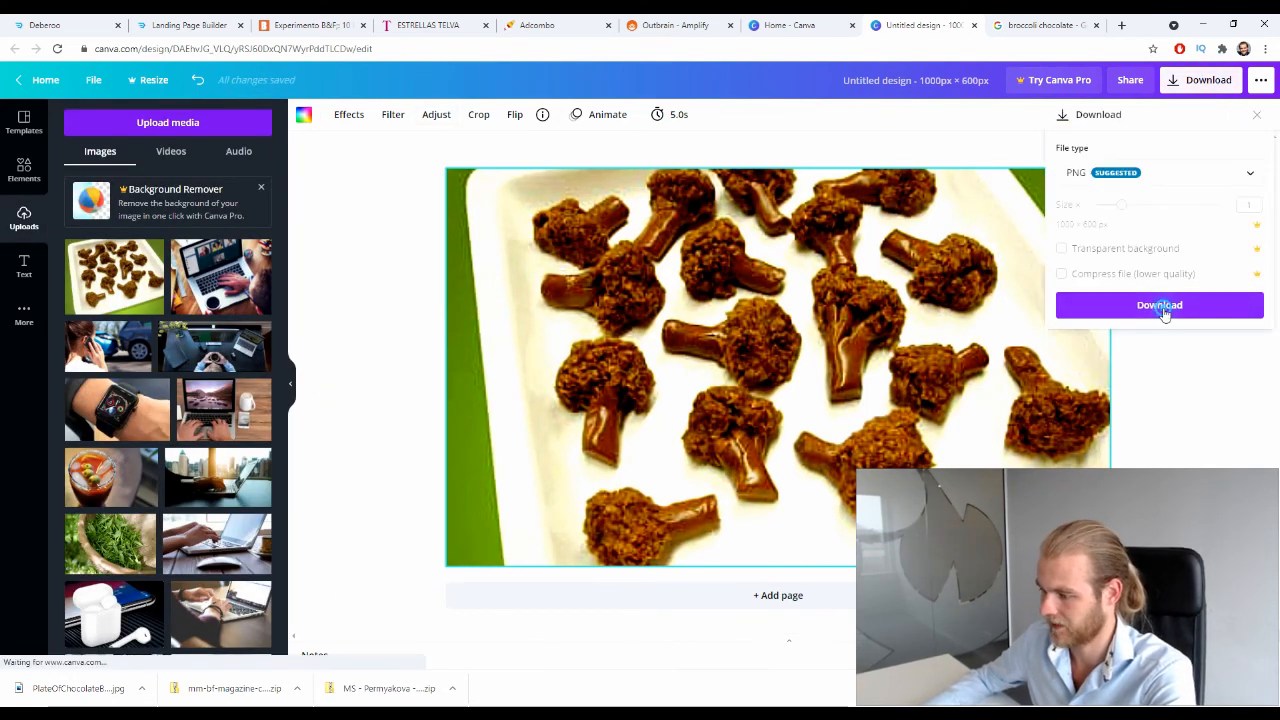
pyautogui.click(1145, 306)
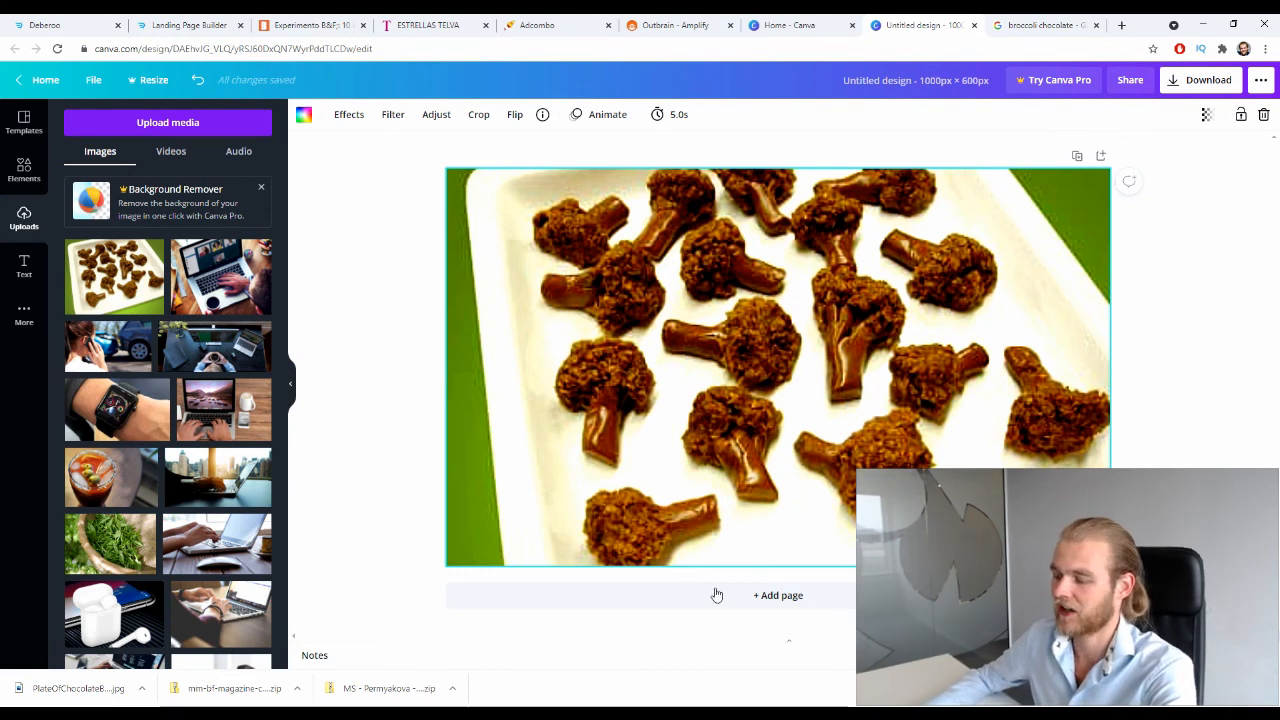
pyautogui.click(662, 25)
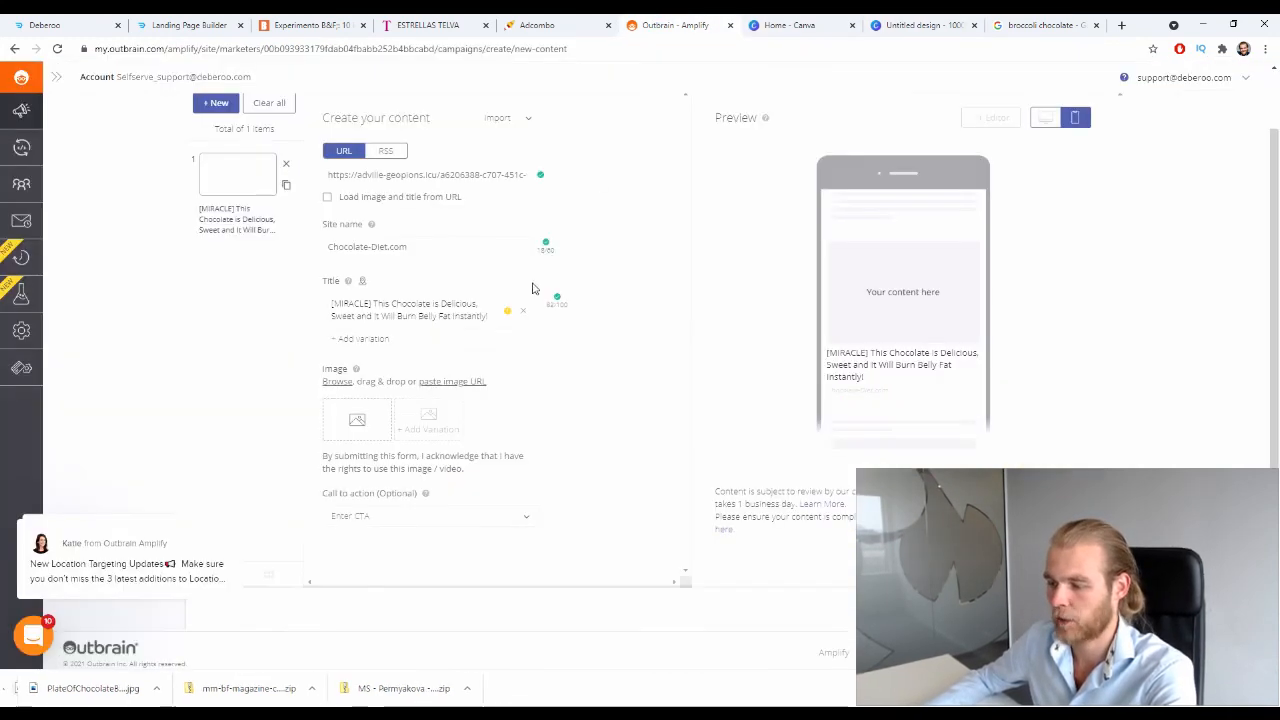
pyautogui.moveTo(70, 688); pyautogui.dragTo(372, 402)
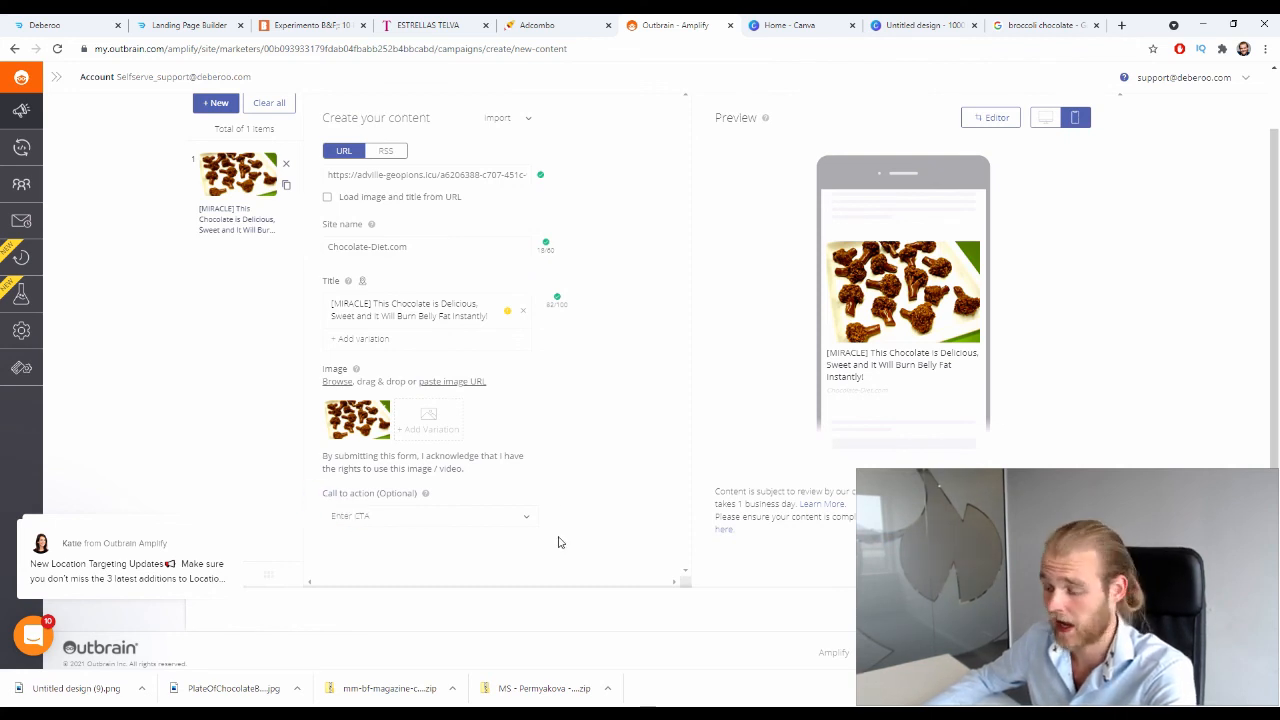
# Step: Review the available call-to-action options for the ad and choose Scopri (Learn More)
pyautogui.click(477, 513)
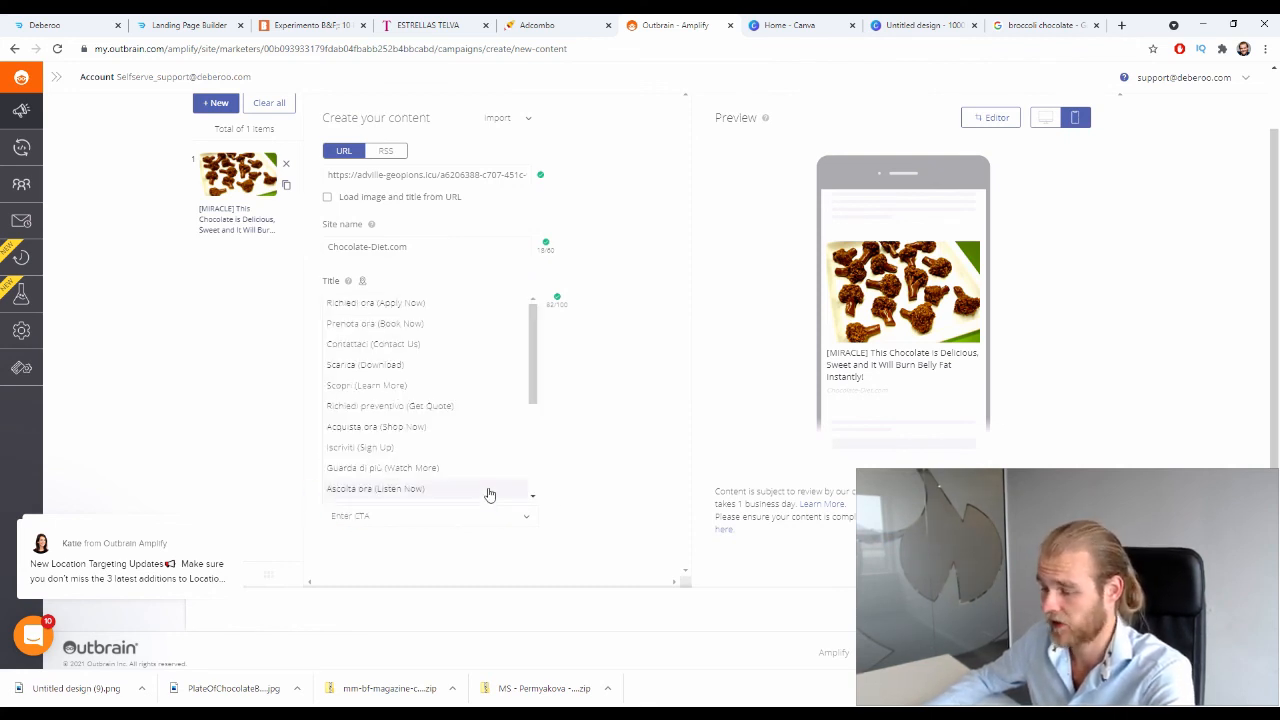
pyautogui.scroll(1, 486, 494)
pyautogui.scroll(-3, 480, 480)
pyautogui.scroll(-1, 485, 453)
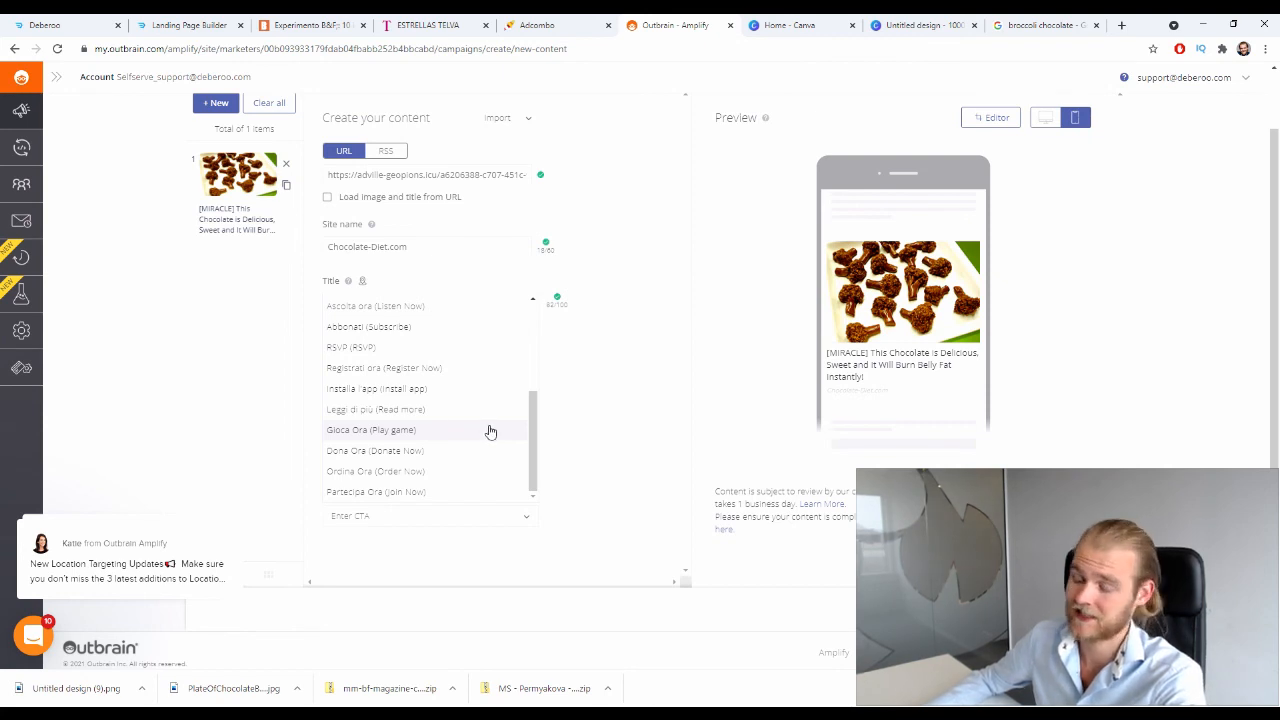
pyautogui.scroll(4, 485, 432)
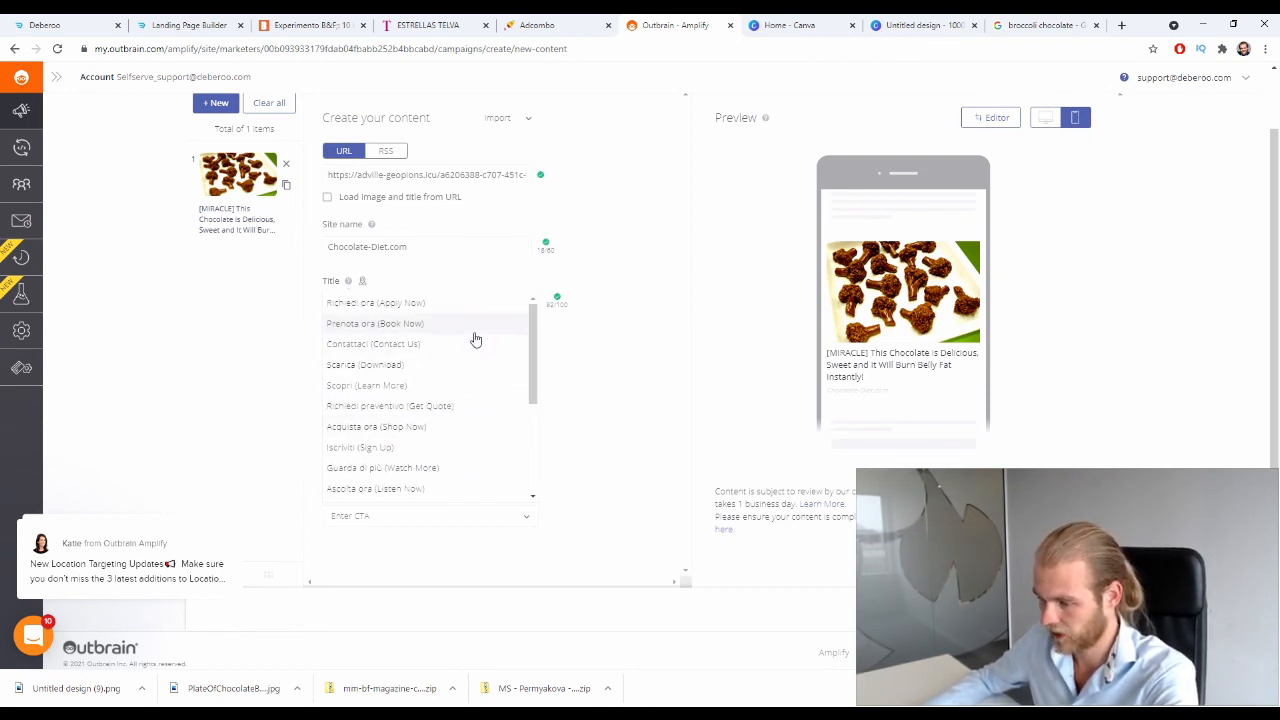
pyautogui.click(455, 392)
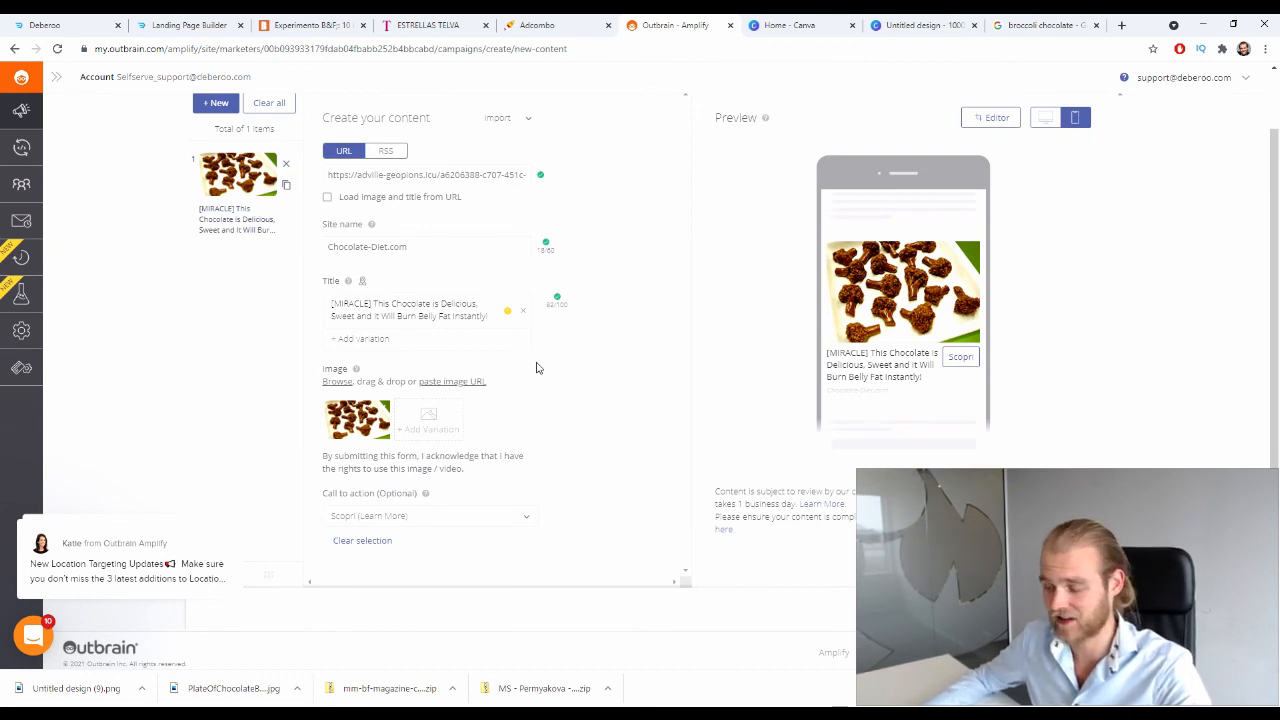
# Step: Discard a blank extra title variation and submit the ad content with only its [MIRACLE] title
pyautogui.click(358, 340)
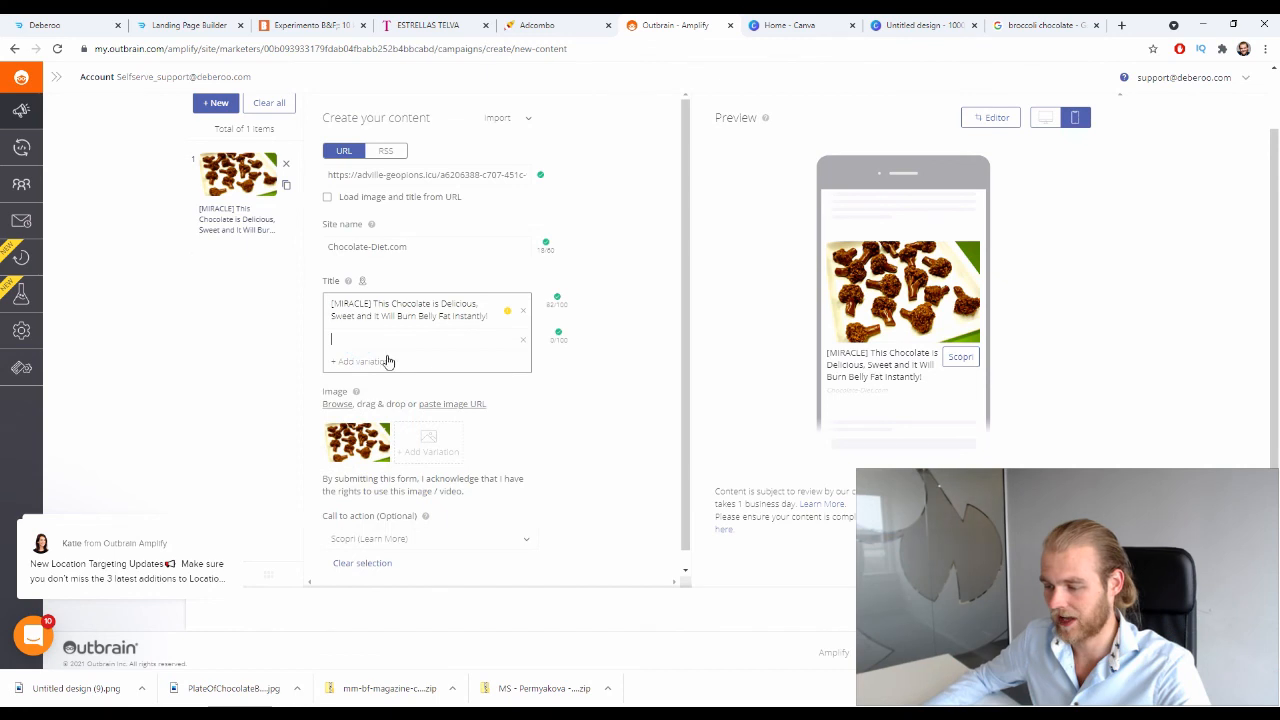
pyautogui.click(522, 341)
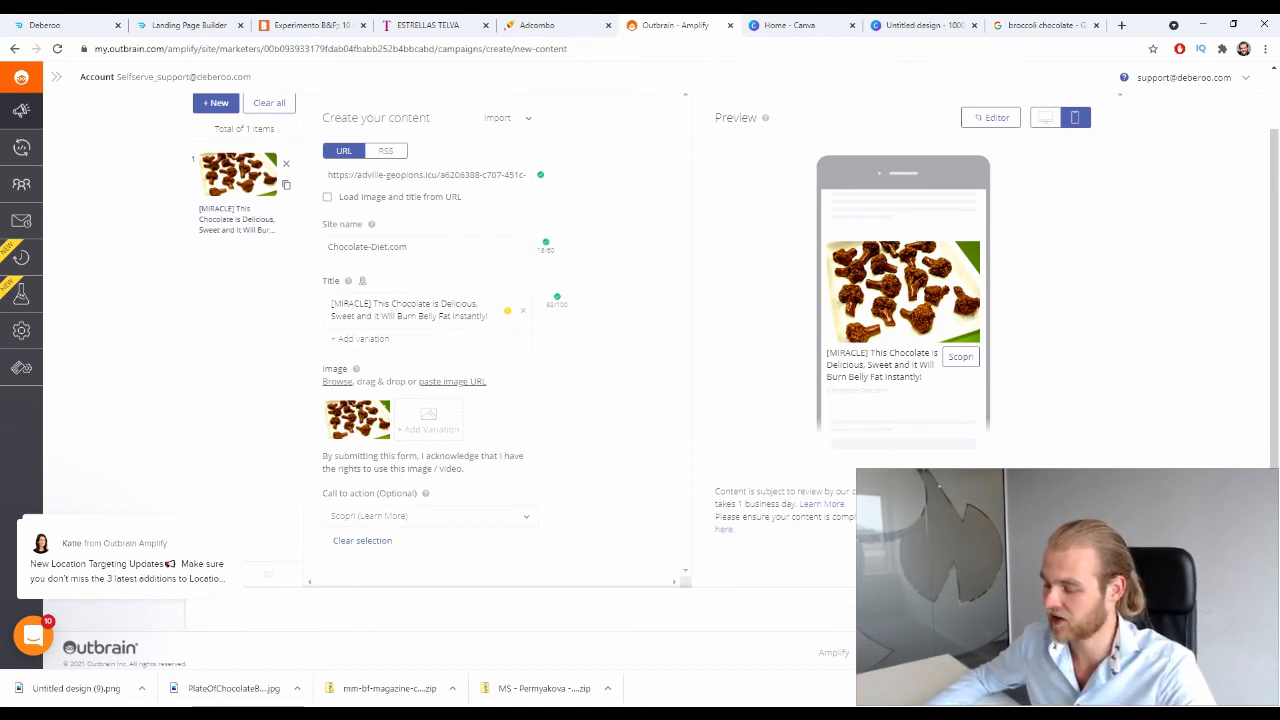
pyautogui.click(1070, 608)
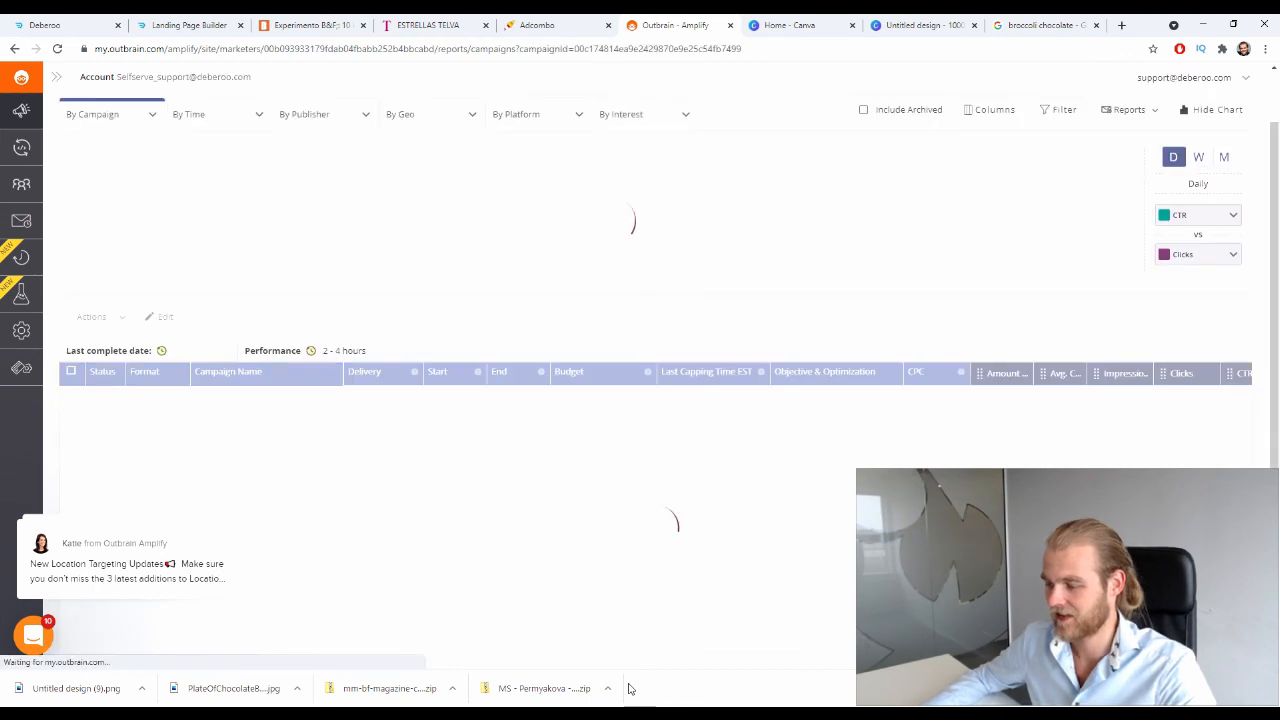